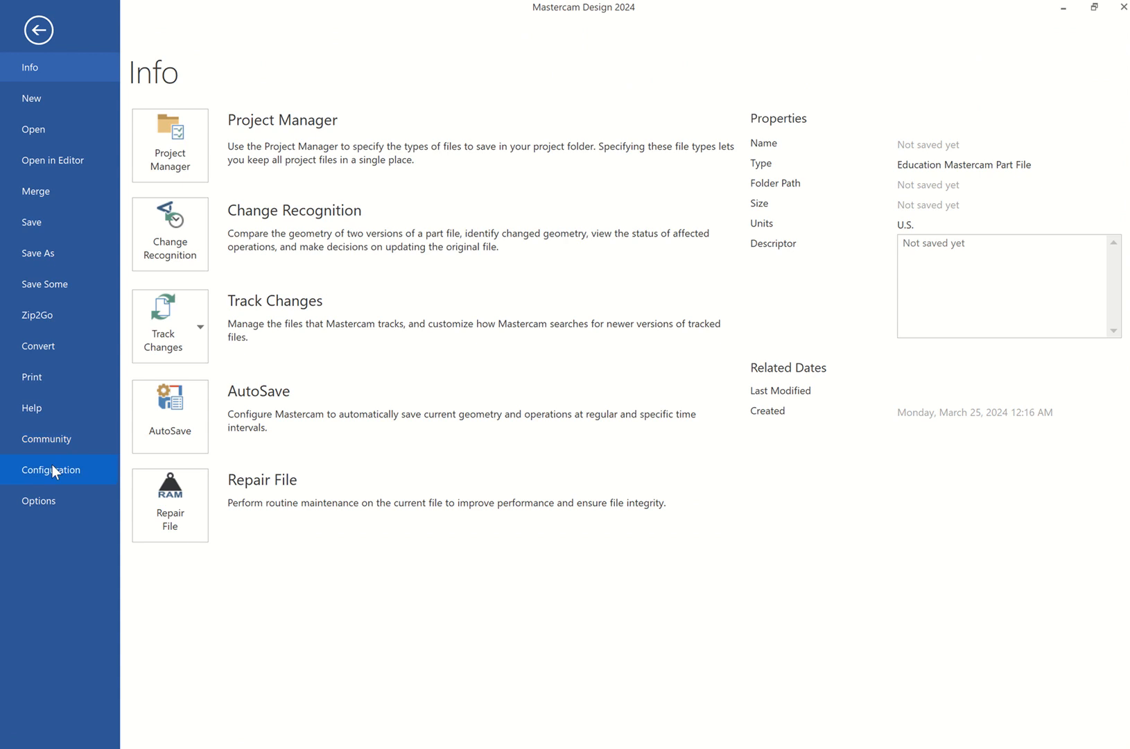
Set the analyze measurement units to Millimeters and make the Millimeter configuration file mcamxm.config current in System Configuration.
{"action": "left_click", "coordinate": [52, 469]}
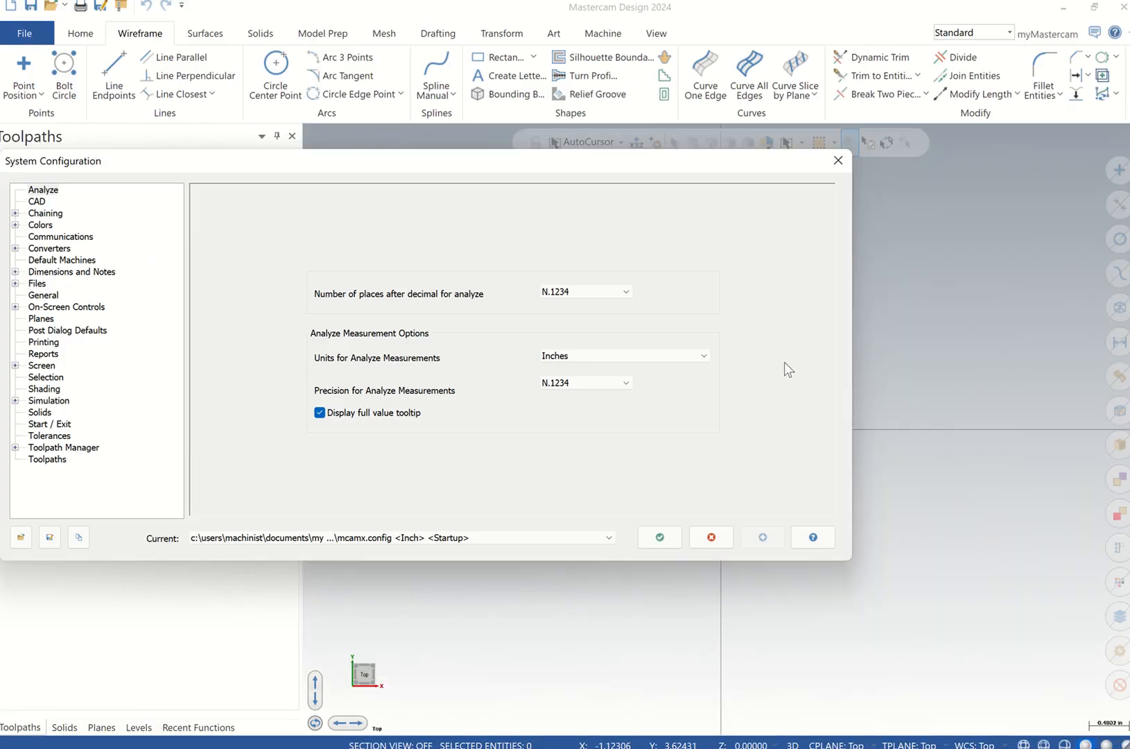
{"action": "left_click", "coordinate": [838, 160]}
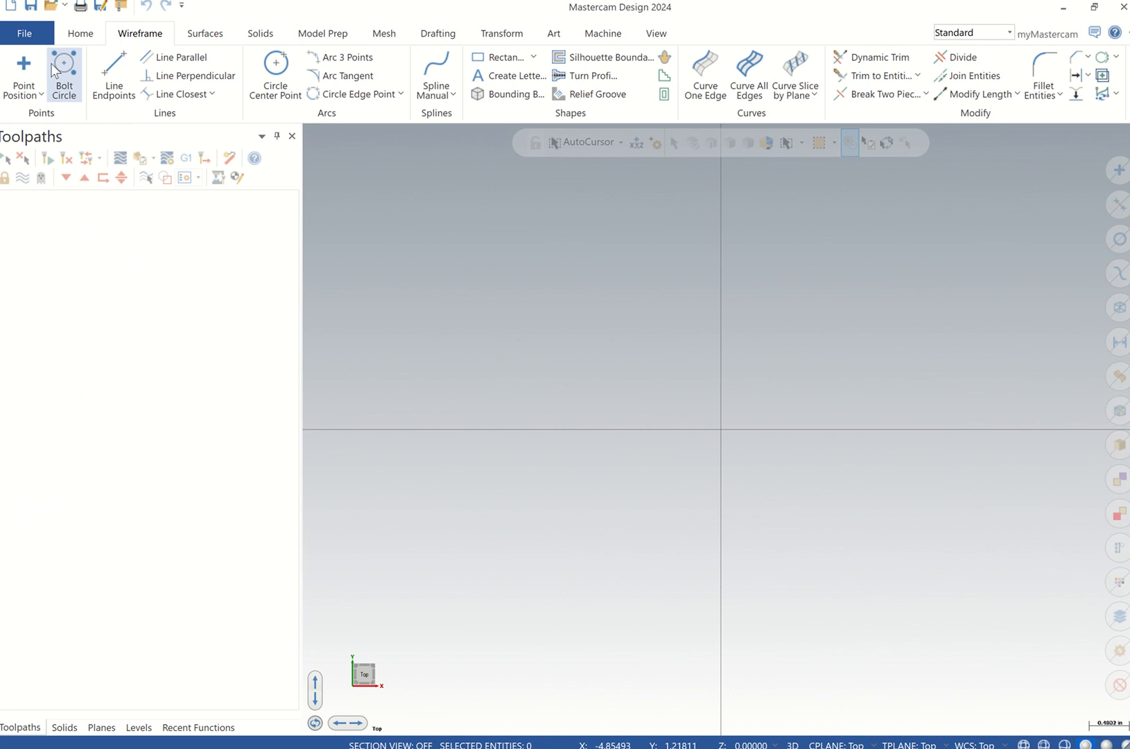
{"action": "left_click", "coordinate": [38, 41]}
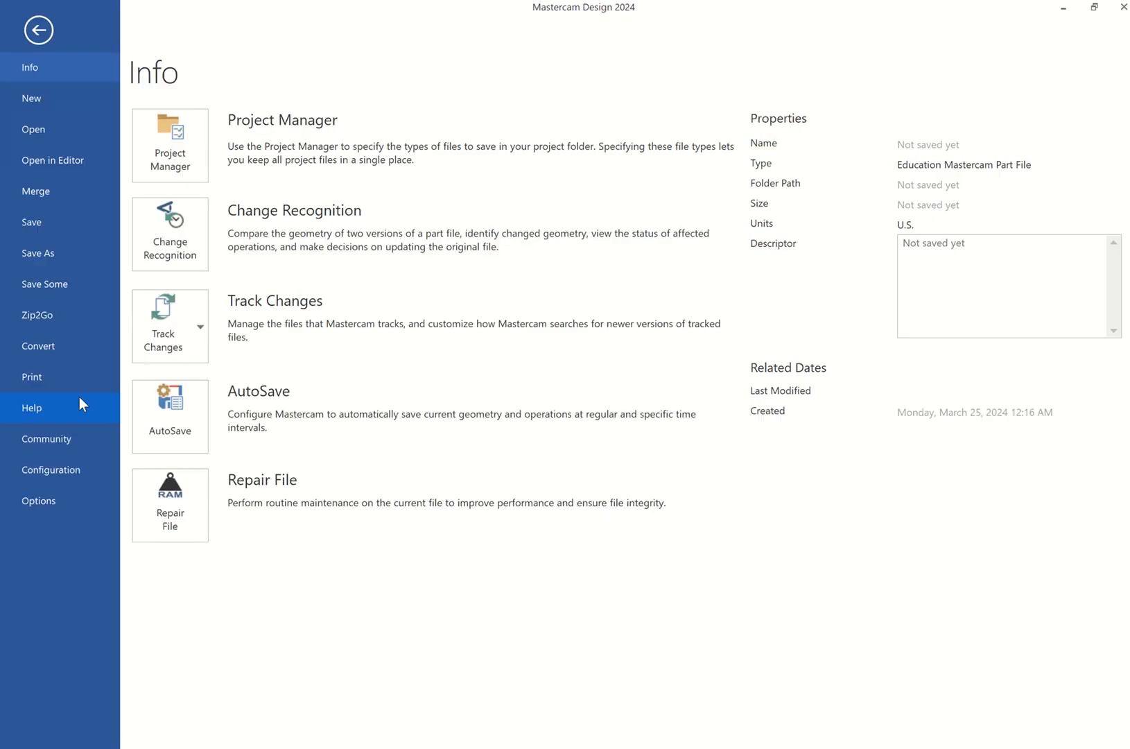
{"action": "left_click", "coordinate": [57, 476]}
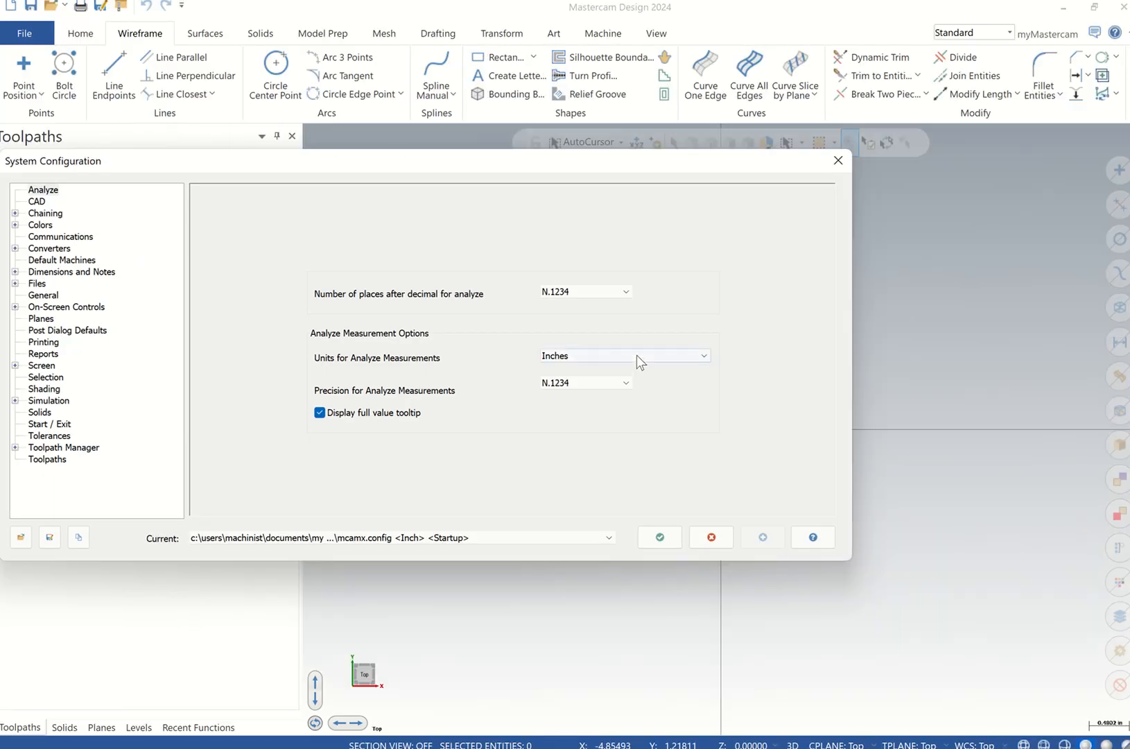
{"action": "left_click", "coordinate": [637, 356]}
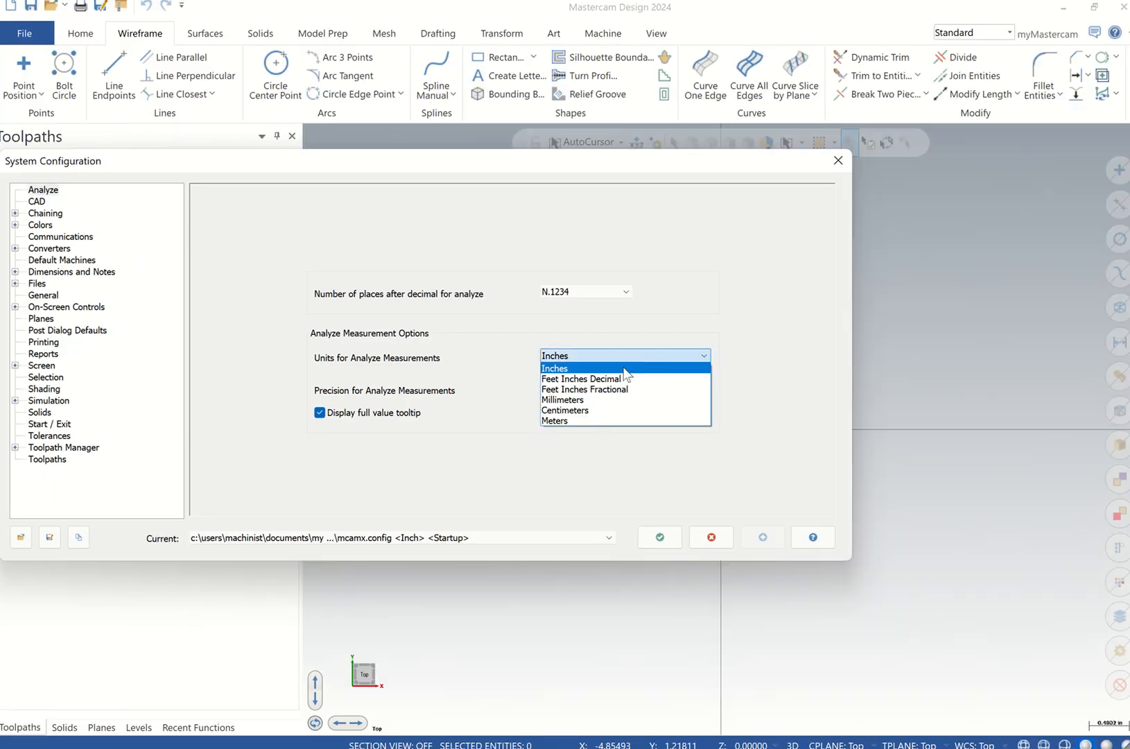
{"action": "left_click", "coordinate": [564, 399]}
{"action": "left_click", "coordinate": [512, 538]}
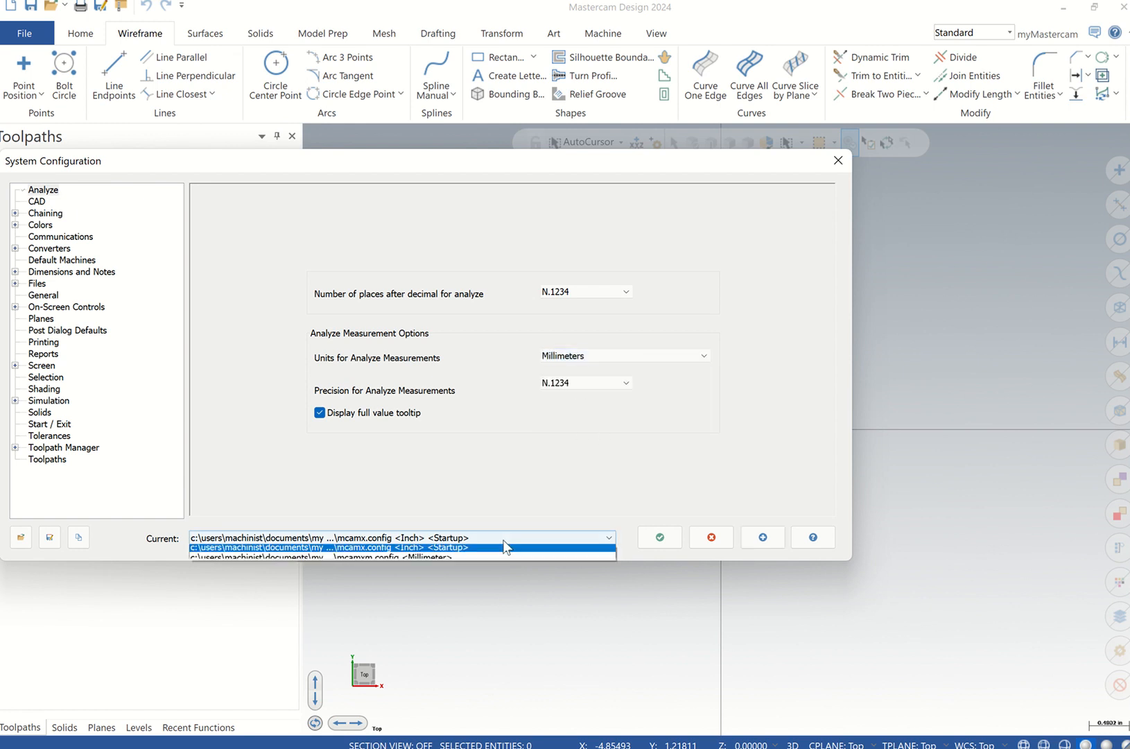
{"action": "left_click", "coordinate": [419, 561]}
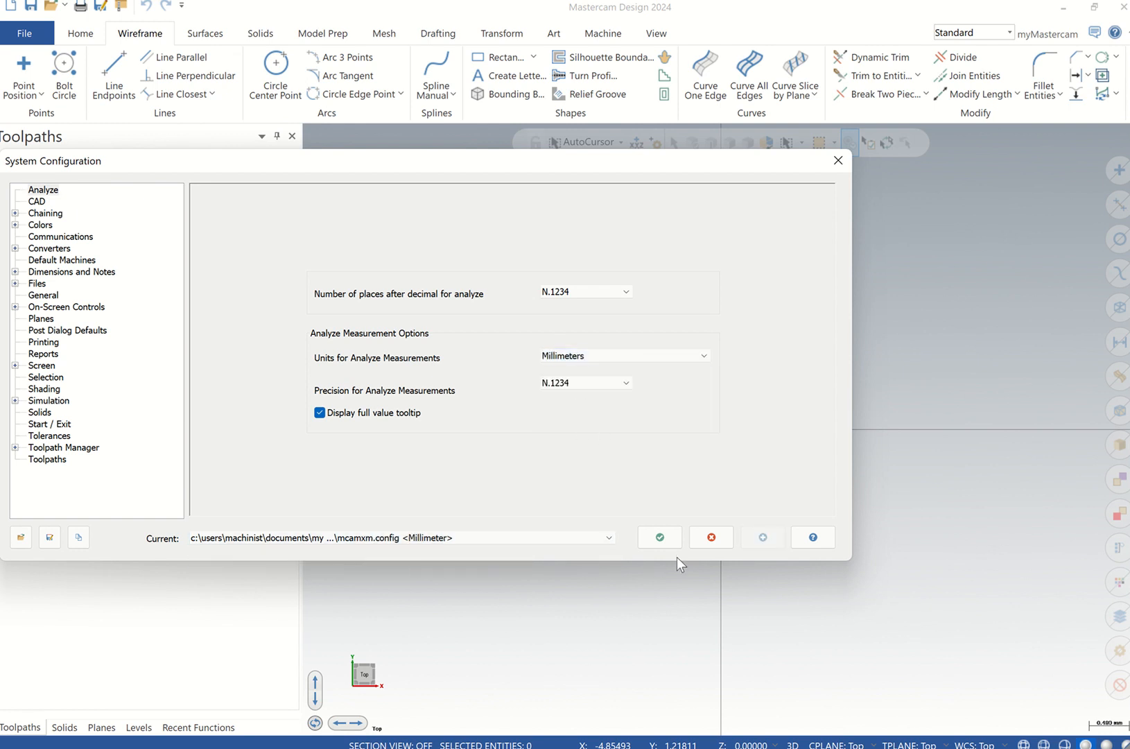
{"action": "left_click", "coordinate": [673, 541]}
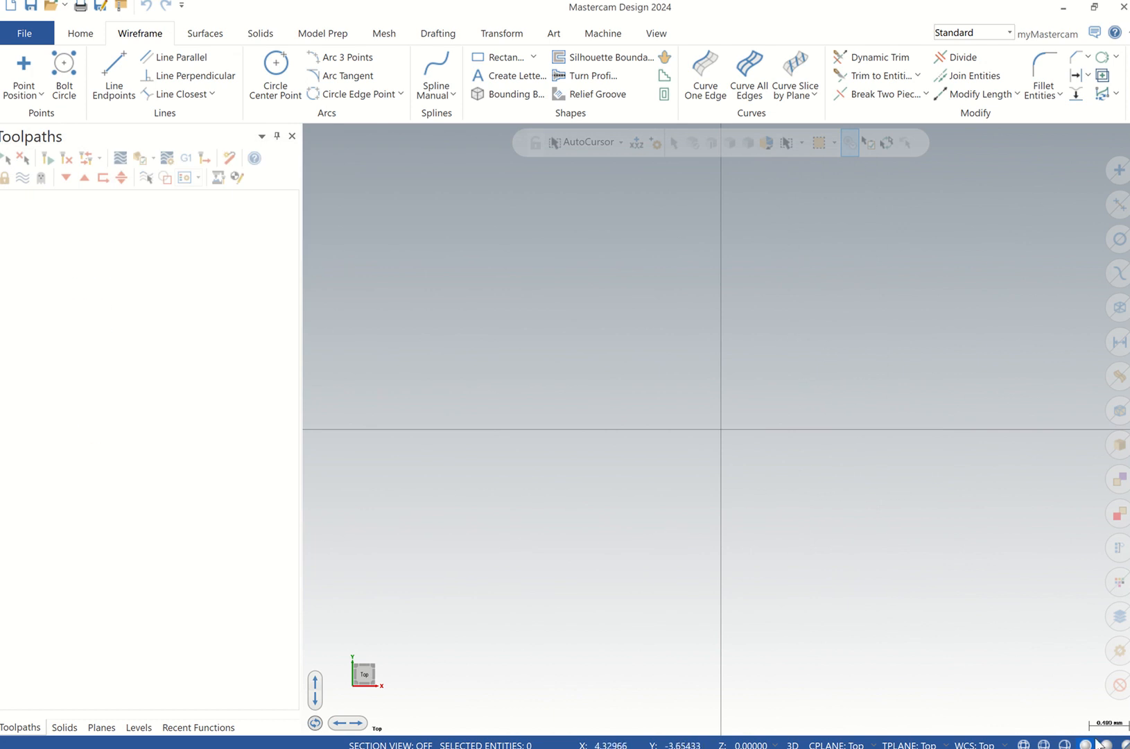
Draw a rectangle from the origin toward negative X and positive Y, about 3.19 mm wide and 1.11 mm high.
{"action": "left_click", "coordinate": [662, 36]}
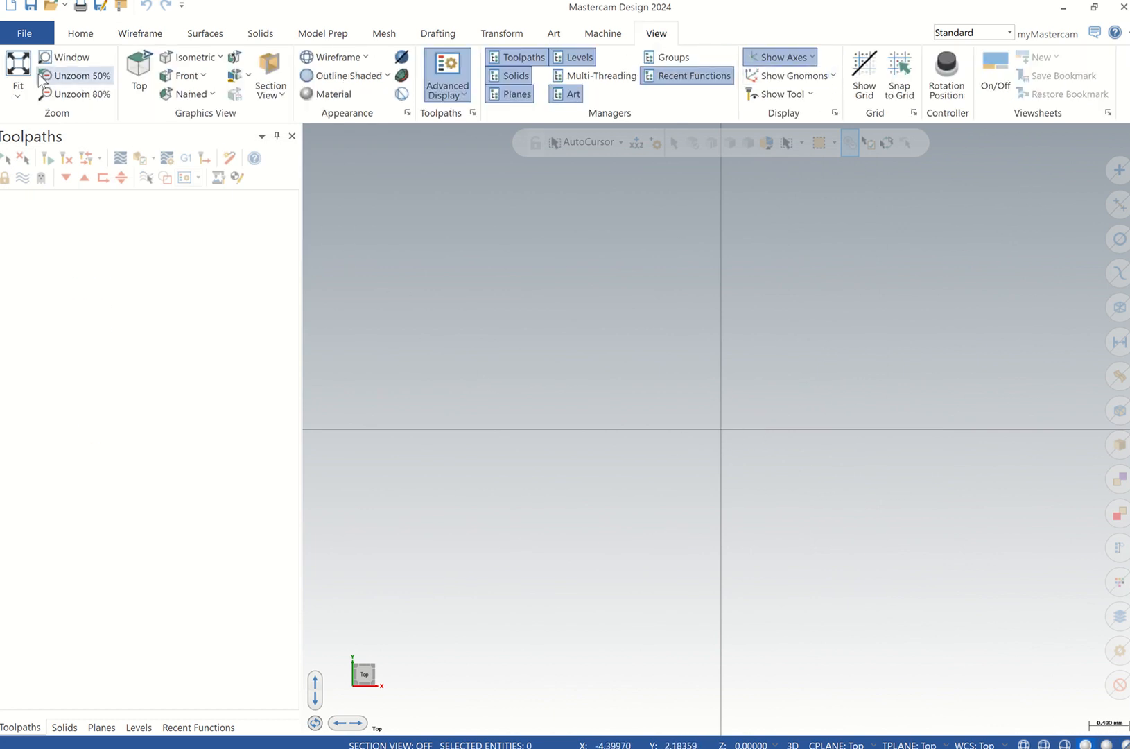
{"action": "left_click", "coordinate": [135, 40]}
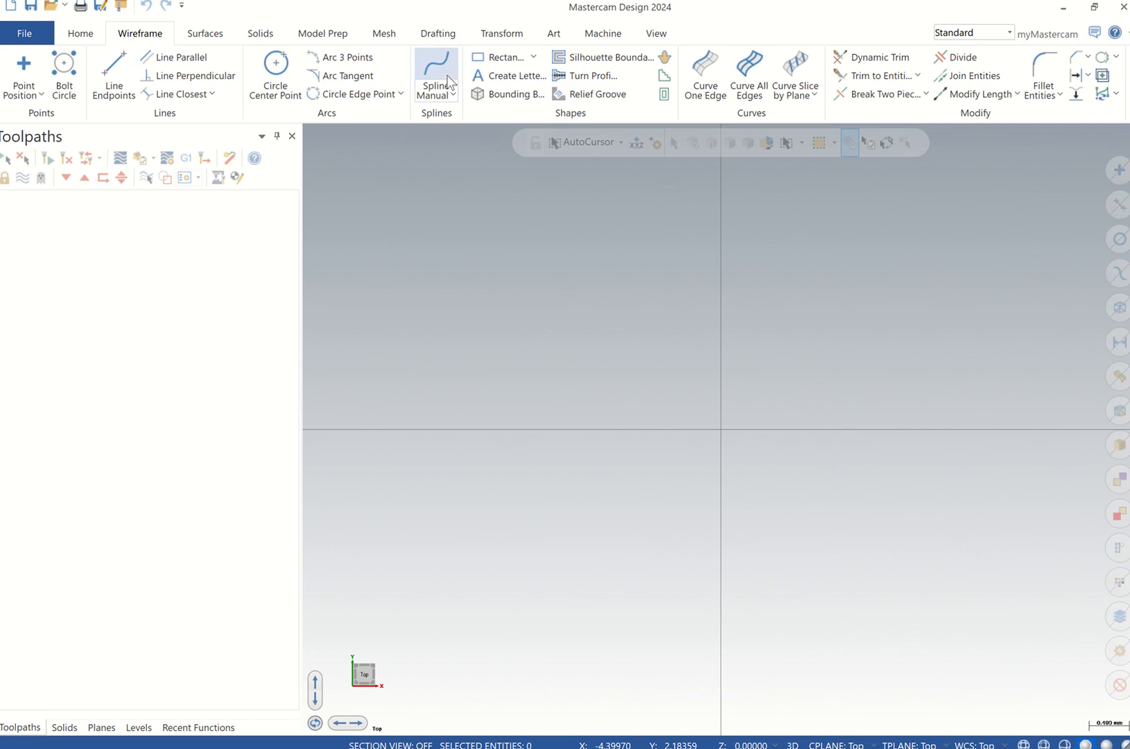
{"action": "left_click", "coordinate": [497, 58]}
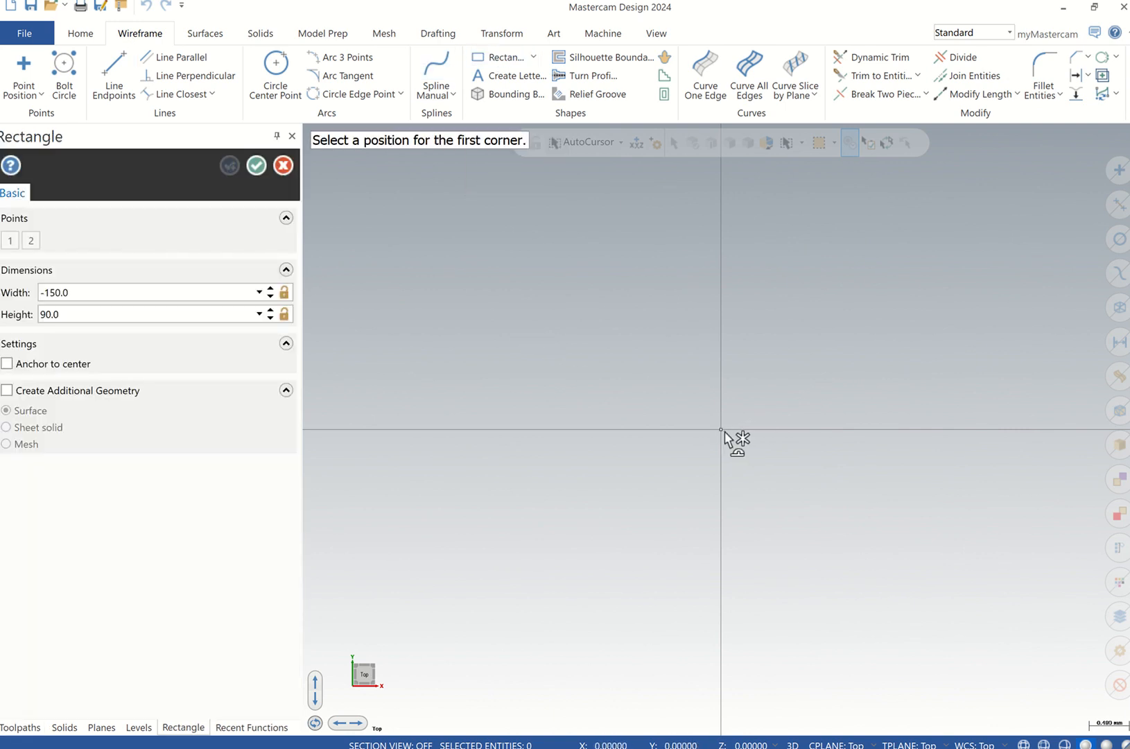
{"action": "left_click", "coordinate": [729, 432]}
{"action": "left_click", "coordinate": [455, 337]}
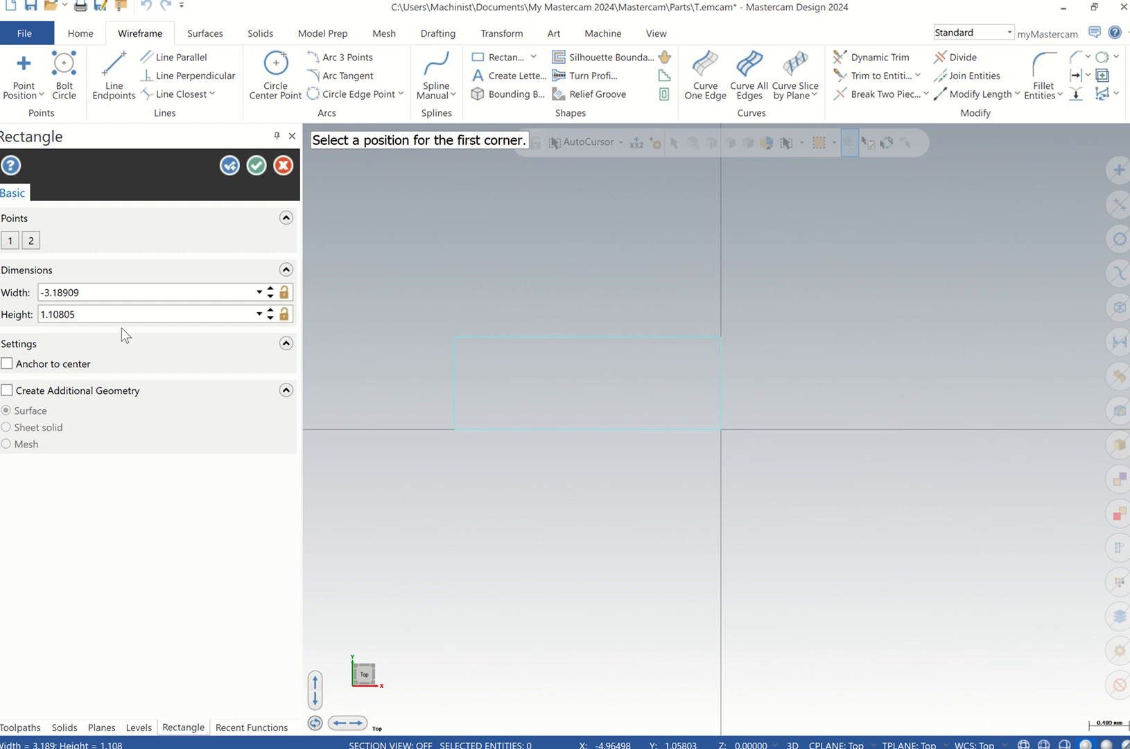
Set the rectangle's height to 40 mm and its width to -150 mm, finish it and fit it in view.
{"action": "left_click", "coordinate": [74, 316]}
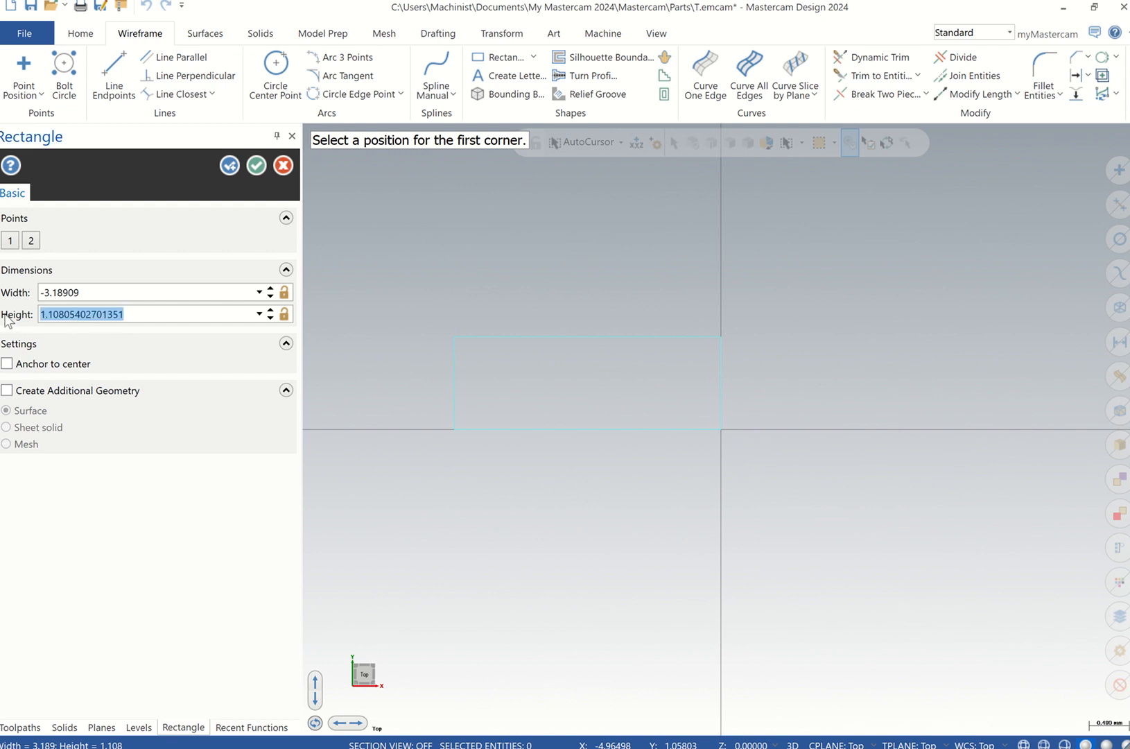
{"action": "type", "text": "4"}
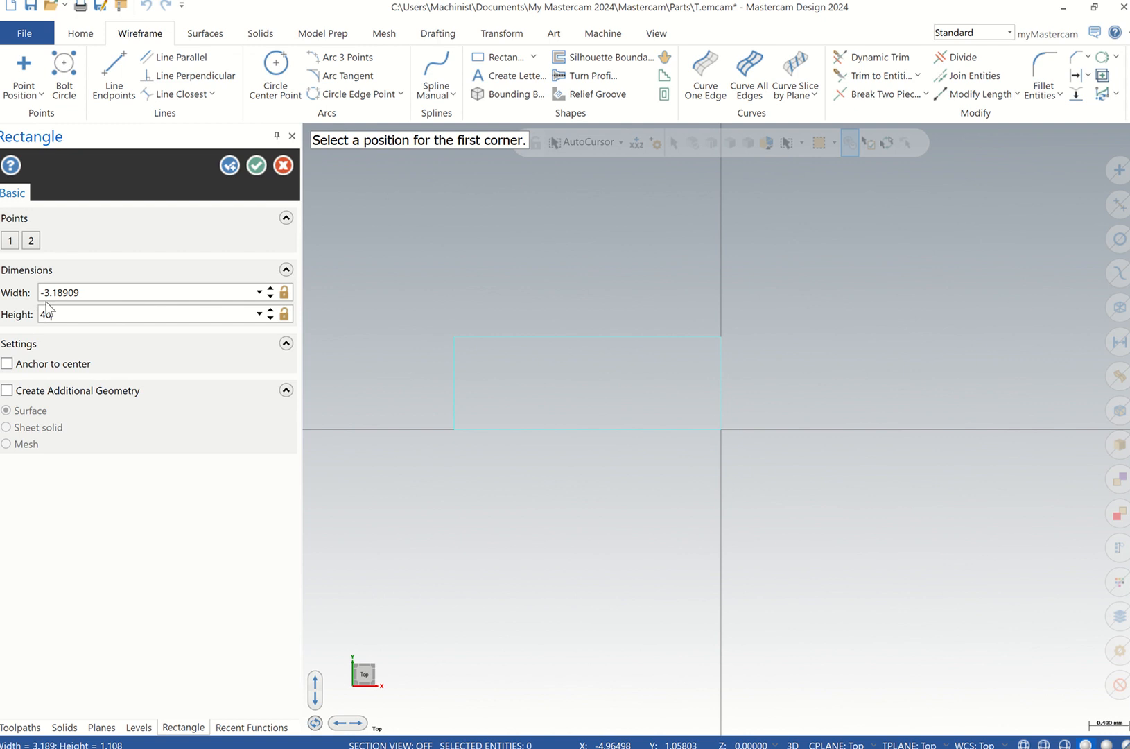
{"action": "type", "text": "0"}
{"action": "left_click", "coordinate": [106, 292]}
{"action": "type", "text": "-"}
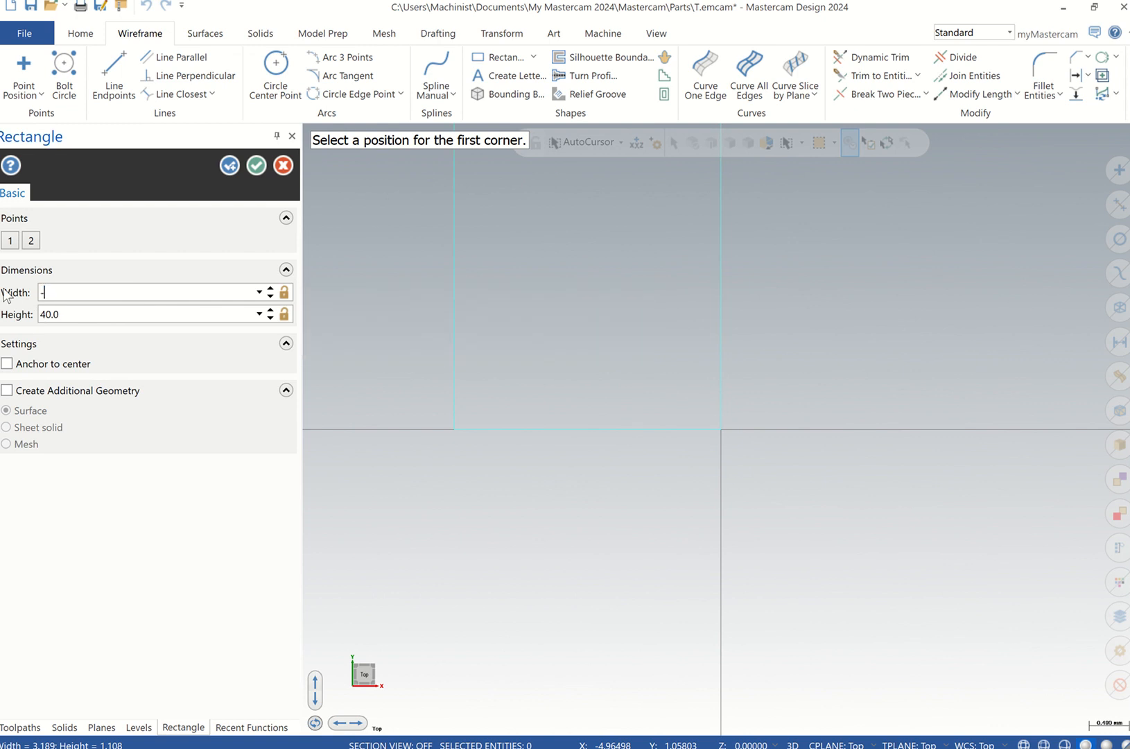
{"action": "key", "text": "Return"}
{"action": "key", "text": "Escape"}
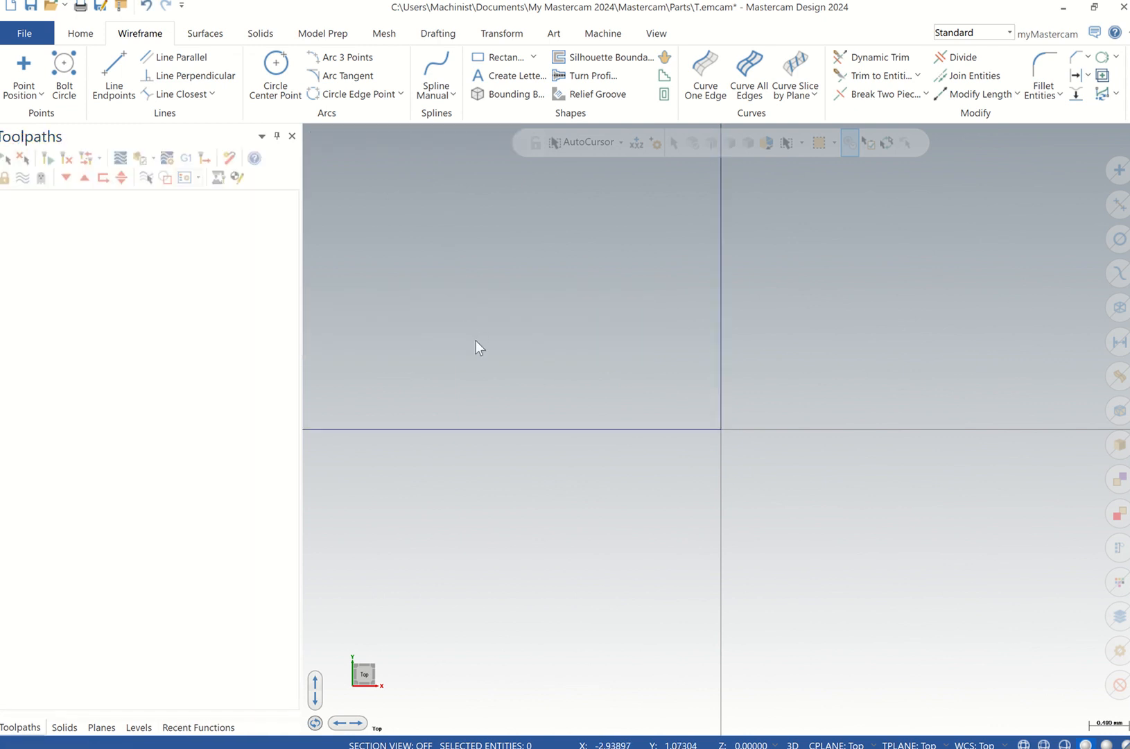
{"action": "right_click", "coordinate": [476, 340]}
{"action": "left_click", "coordinate": [519, 411]}
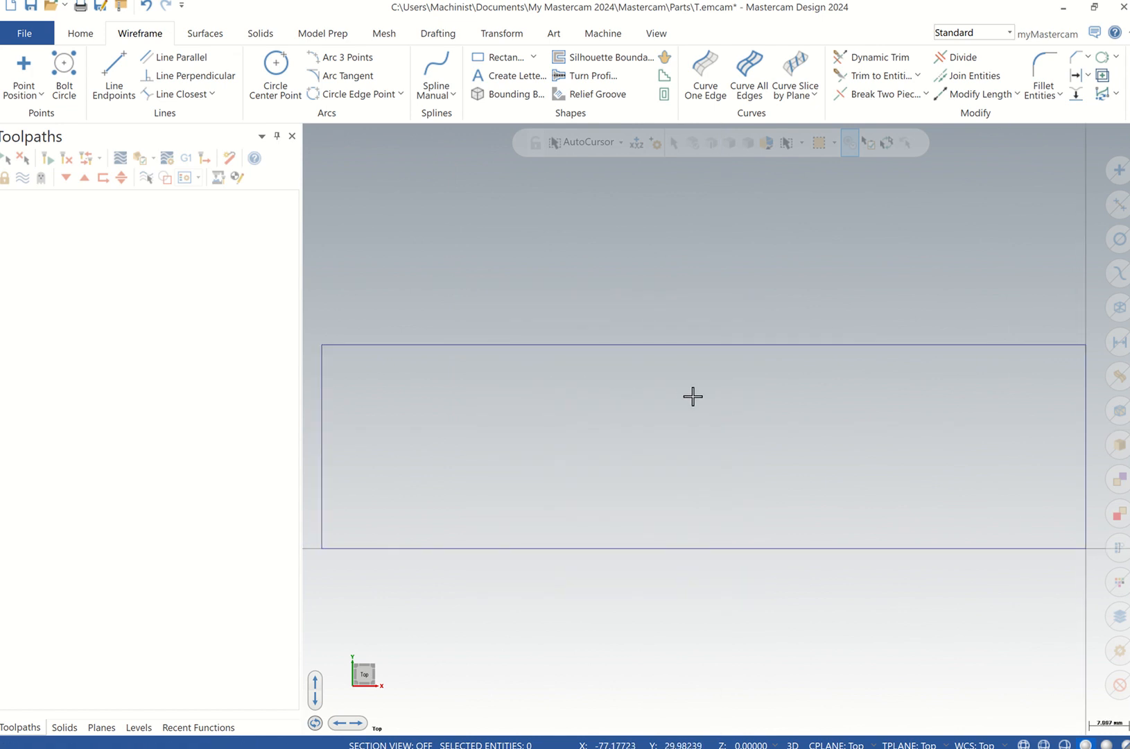
Add a parallel line 35 mm inward from the rectangle's right edge, and another 10 mm to the left of that line.
{"action": "left_click", "coordinate": [176, 56]}
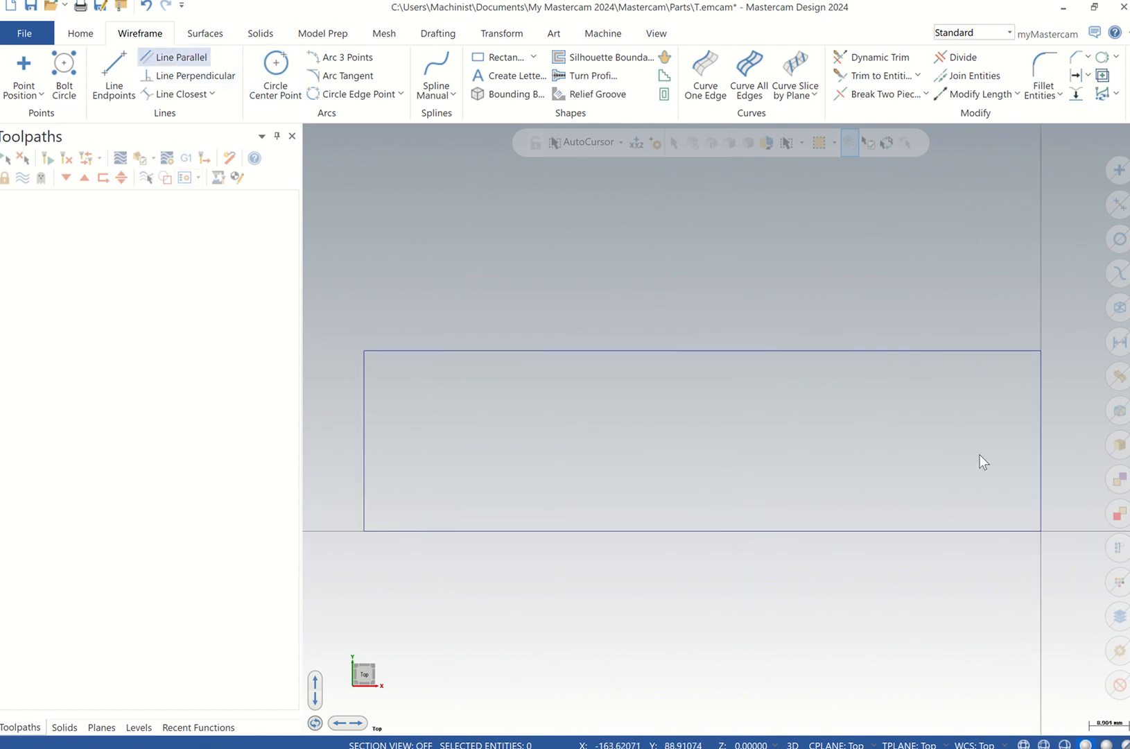
{"action": "left_click", "coordinate": [1037, 477]}
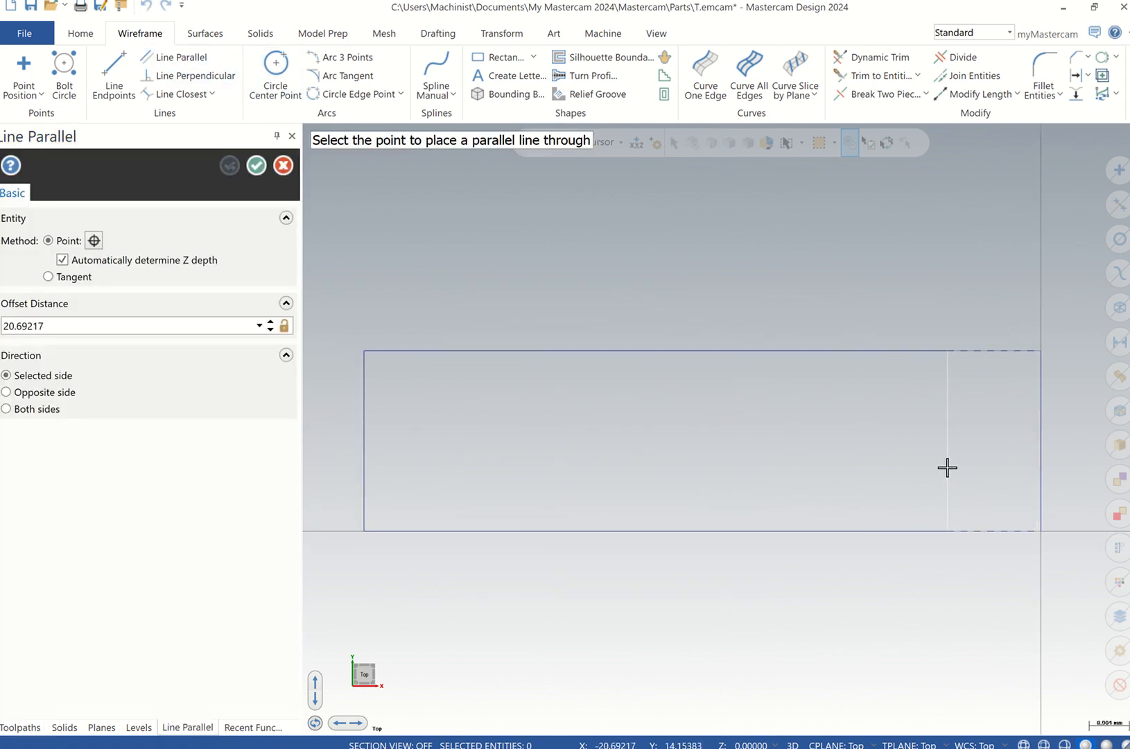
{"action": "left_click", "coordinate": [948, 467]}
{"action": "type", "text": "35"}
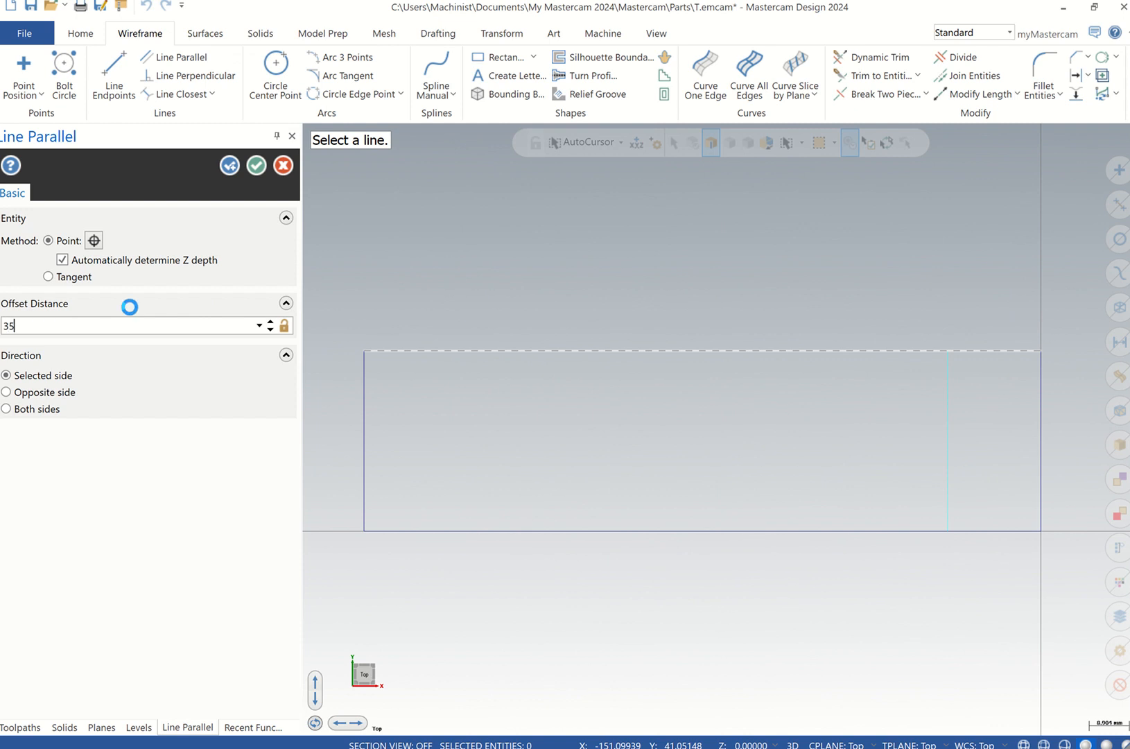
{"action": "key", "text": "Return"}
{"action": "left_click", "coordinate": [882, 392]}
{"action": "left_click", "coordinate": [820, 399]}
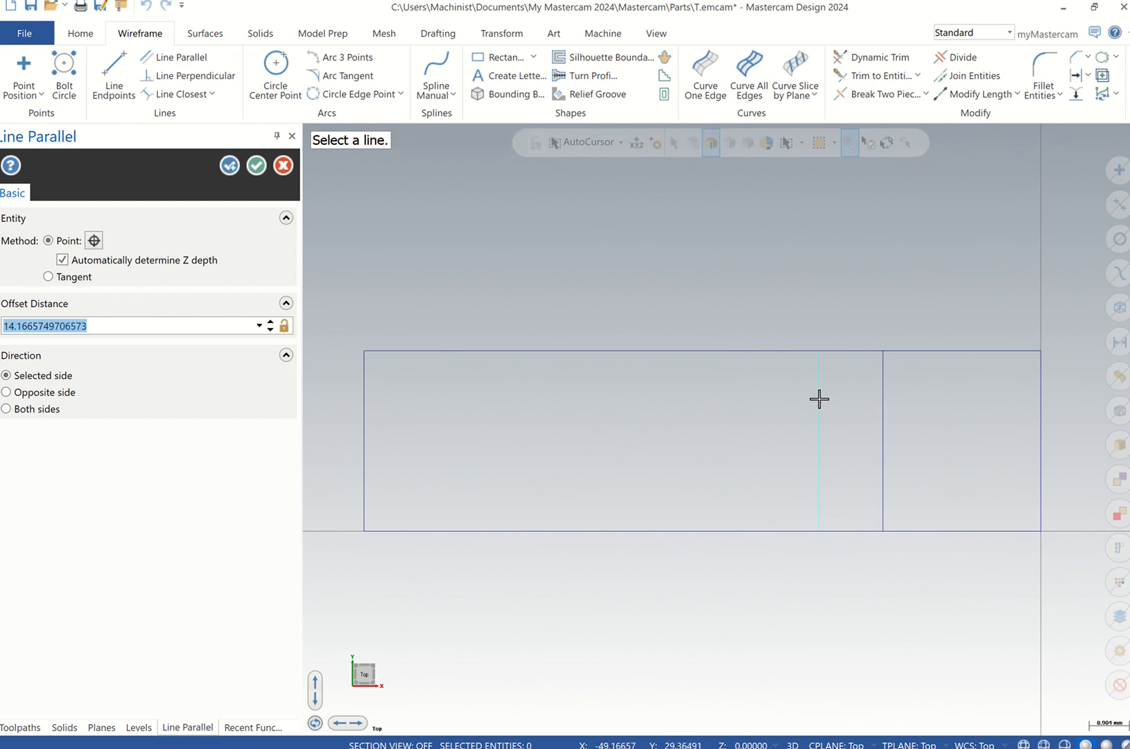
{"action": "type", "text": "10"}
{"action": "key", "text": "Return"}
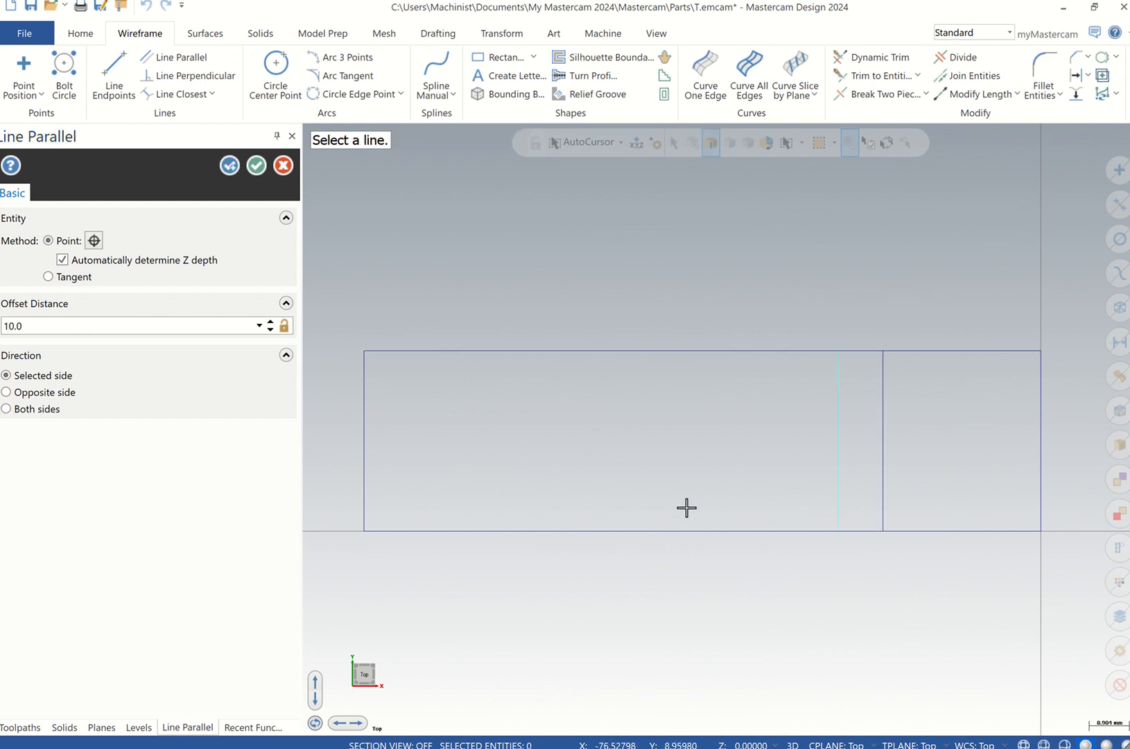
Add parallel lines 40 mm inward from the rectangle's left edge and 80 mm inward from its right edge.
{"action": "left_click", "coordinate": [361, 409]}
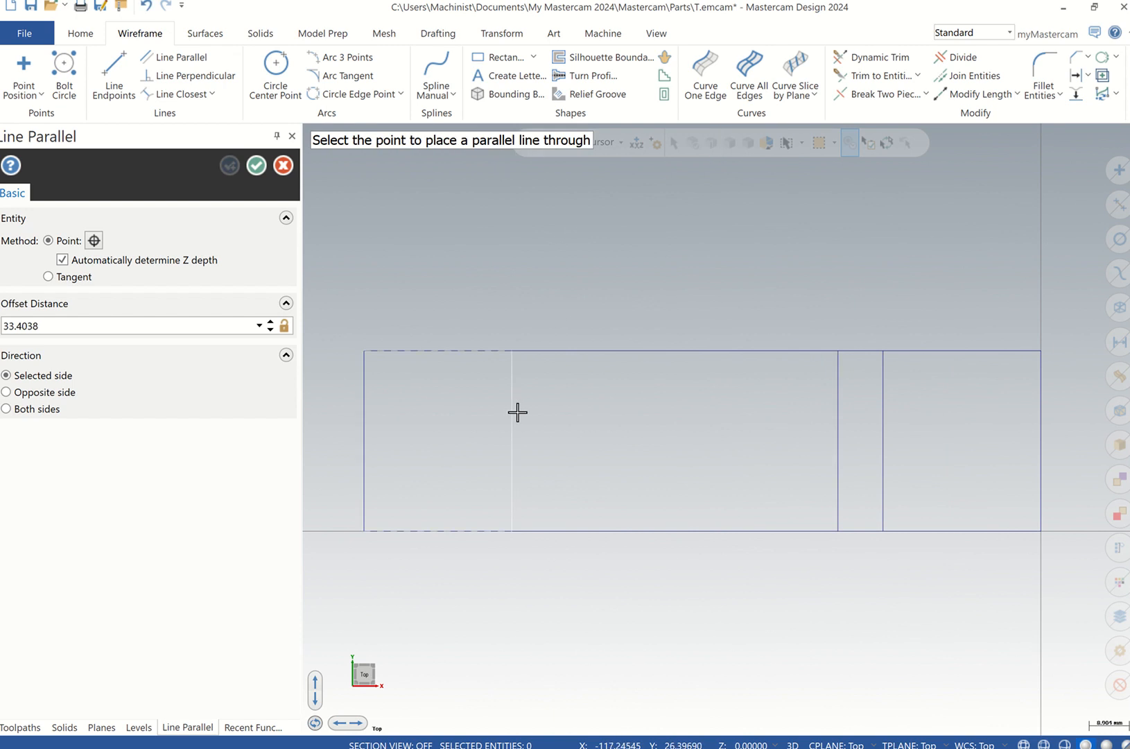
{"action": "left_click", "coordinate": [517, 412]}
{"action": "type", "text": "40.0"}
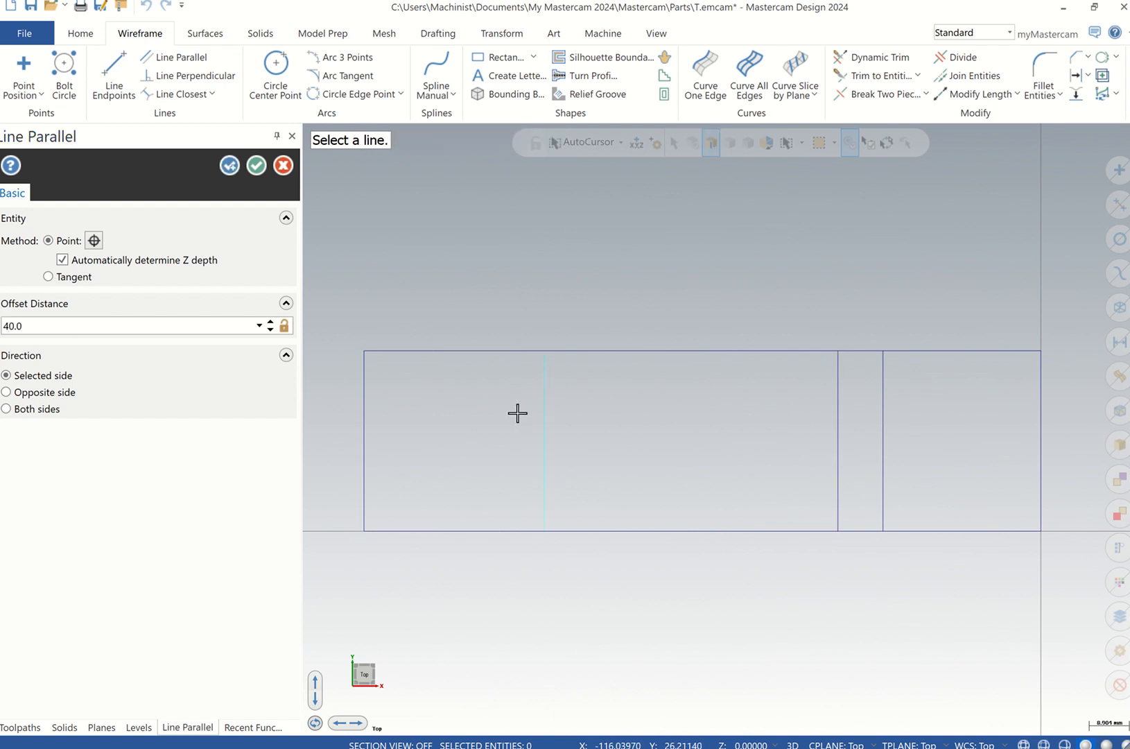
{"action": "left_click", "coordinate": [1042, 424]}
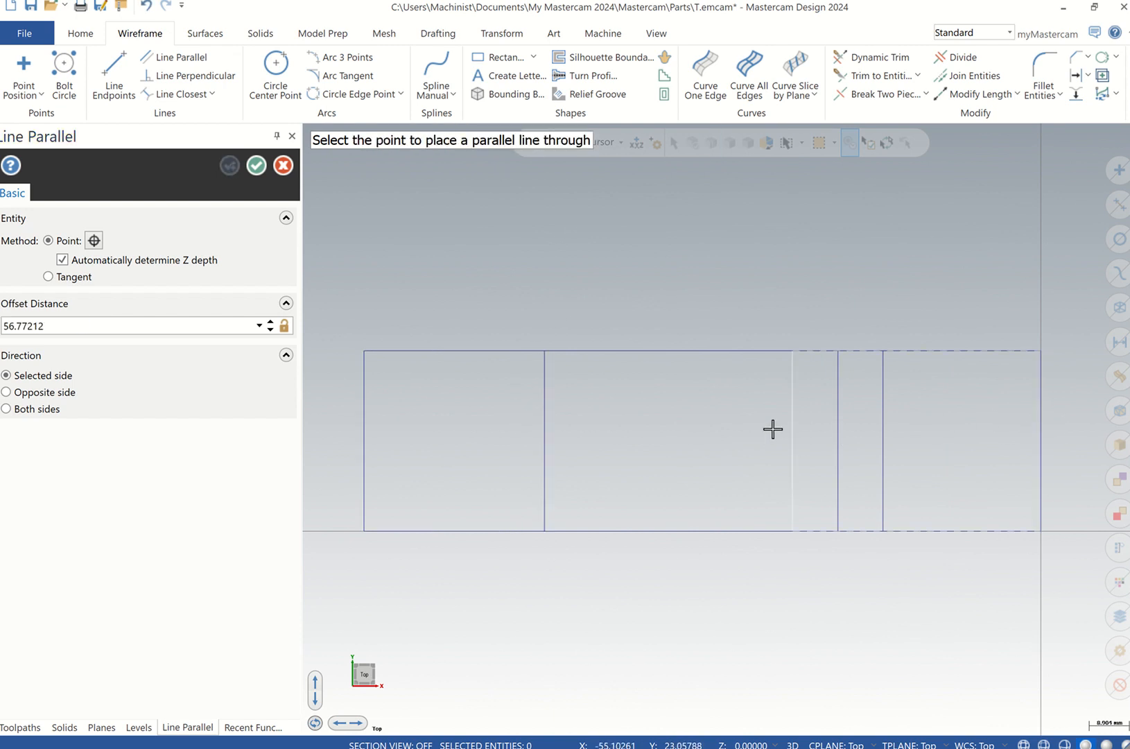
{"action": "left_click", "coordinate": [754, 429]}
{"action": "type", "text": "80"}
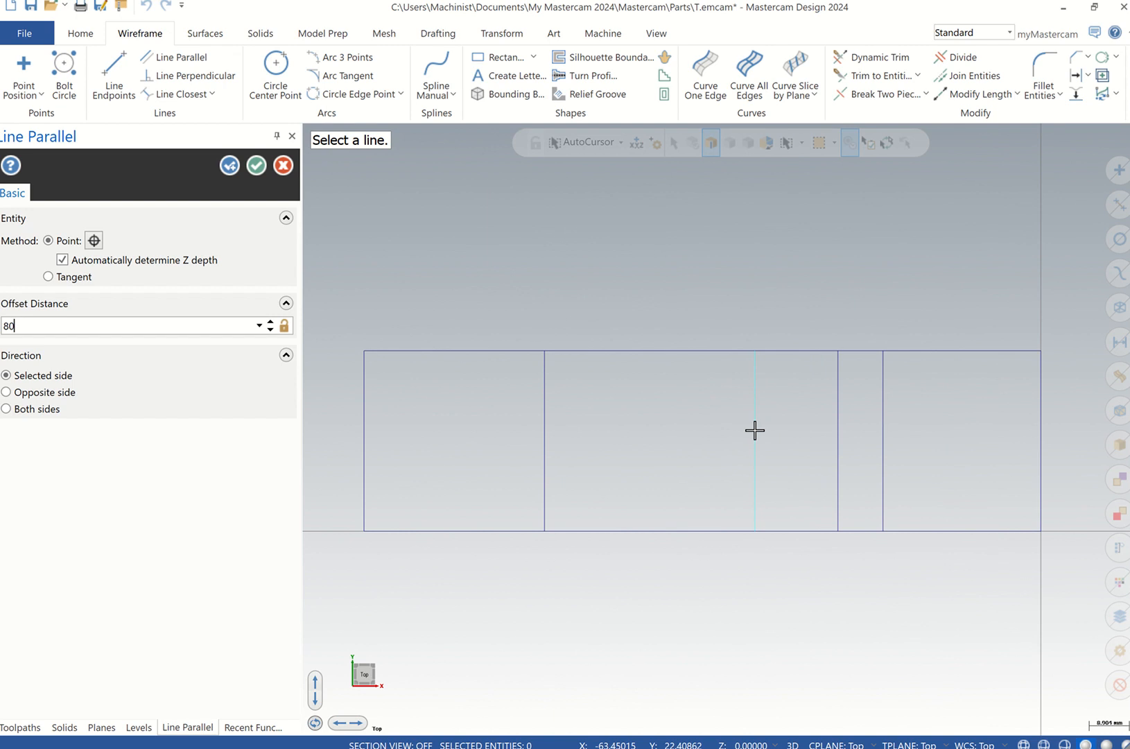
{"action": "key", "text": "Return"}
Add a parallel line 16 mm above the rectangle's bottom edge.
{"action": "left_click", "coordinate": [494, 531]}
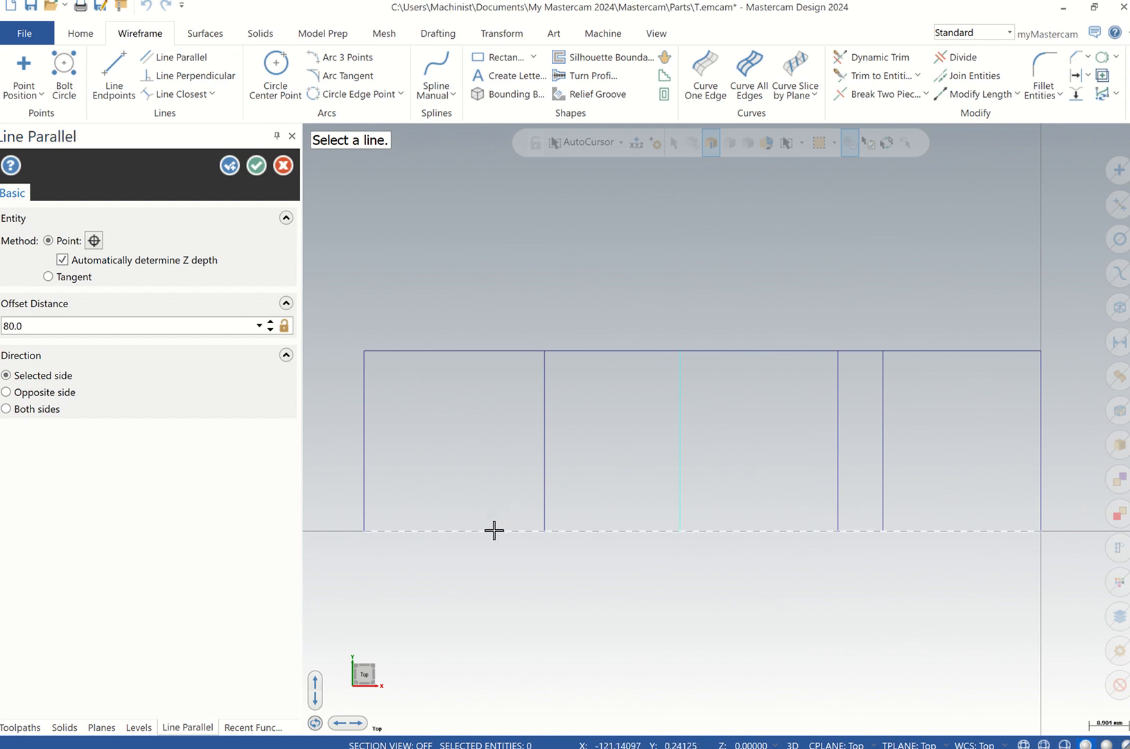
{"action": "left_click", "coordinate": [497, 485]}
{"action": "type", "text": "1"}
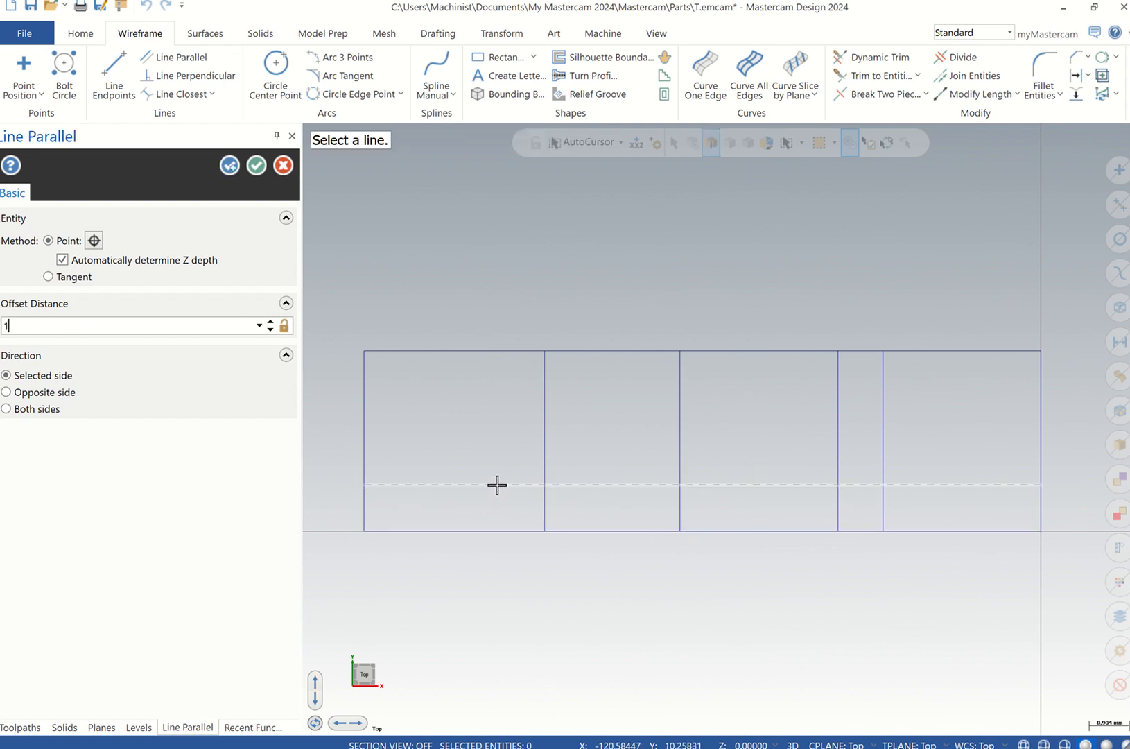
{"action": "type", "text": "6"}
{"action": "left_click", "coordinate": [529, 531]}
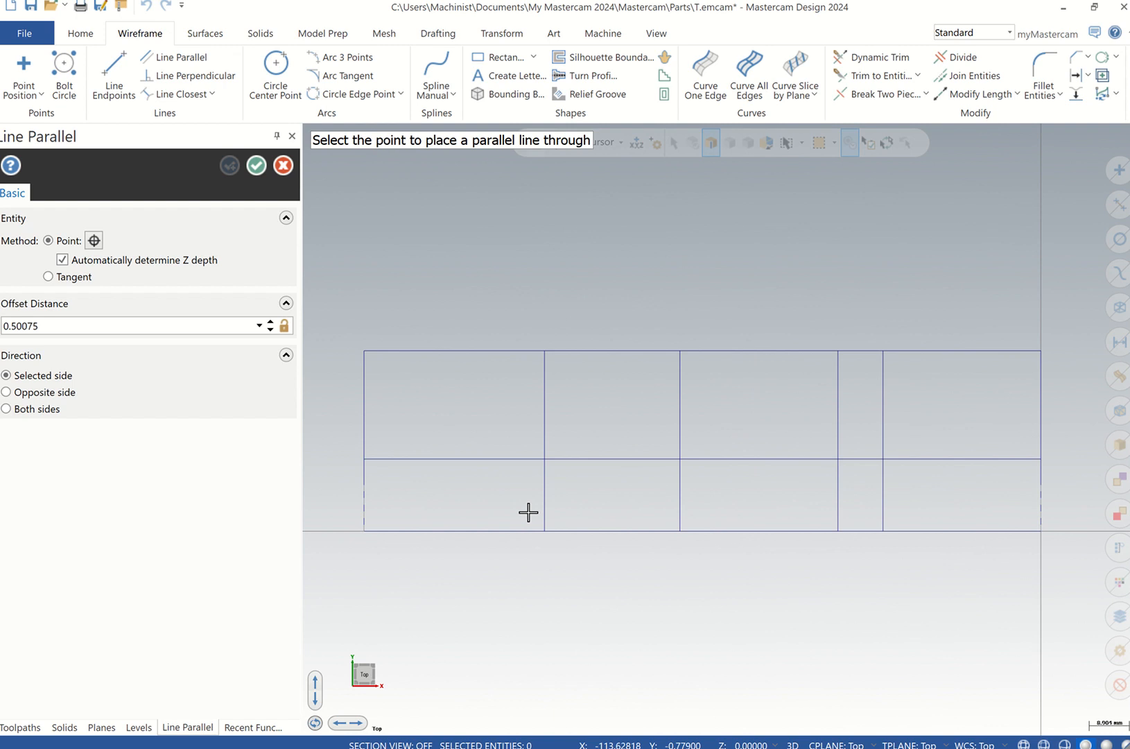
{"action": "left_click", "coordinate": [479, 529]}
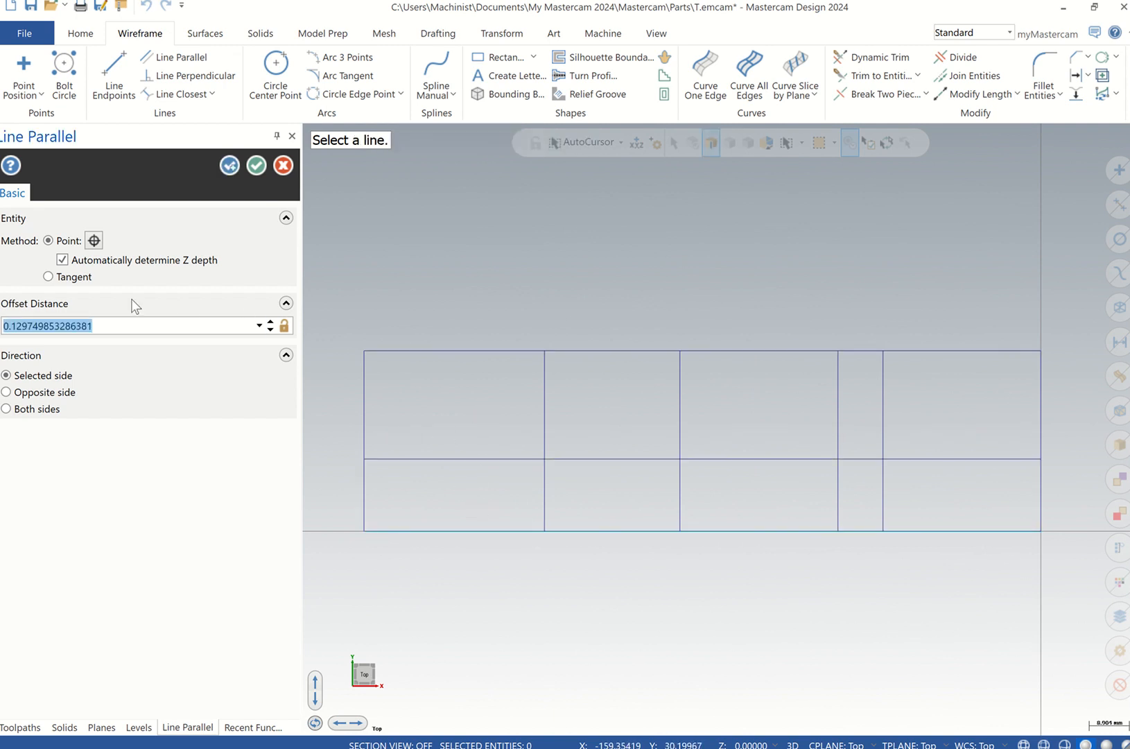
{"action": "left_click", "coordinate": [256, 167]}
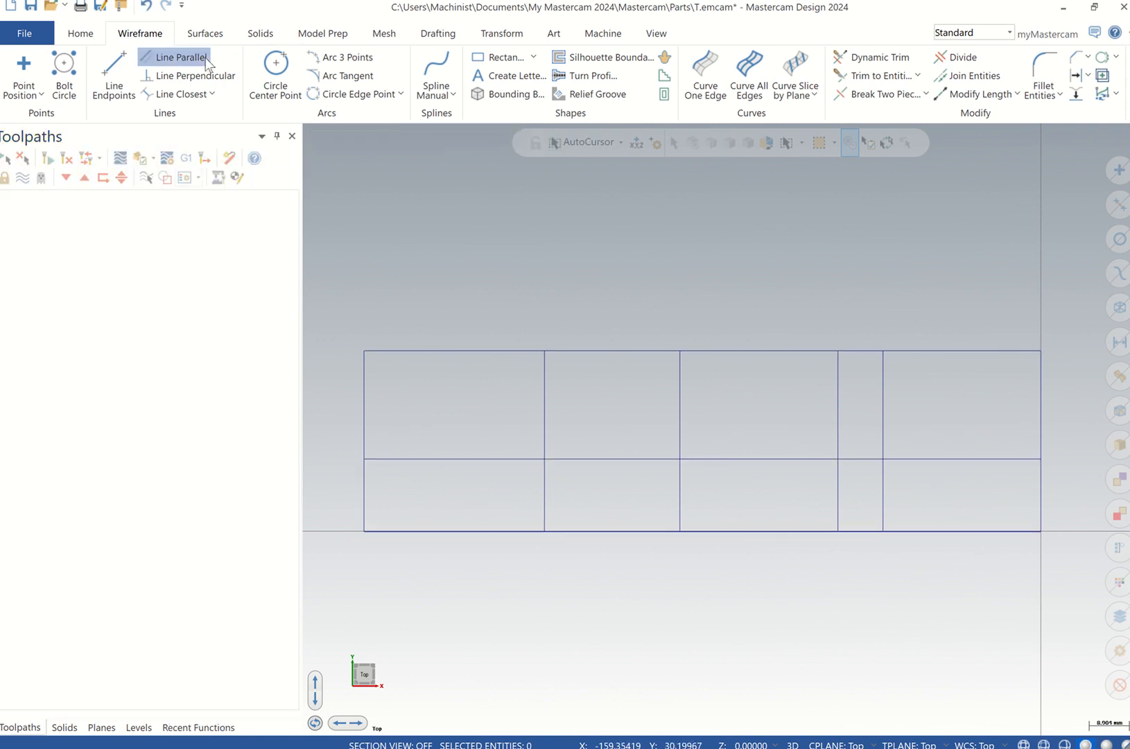
{"action": "left_click", "coordinate": [178, 57]}
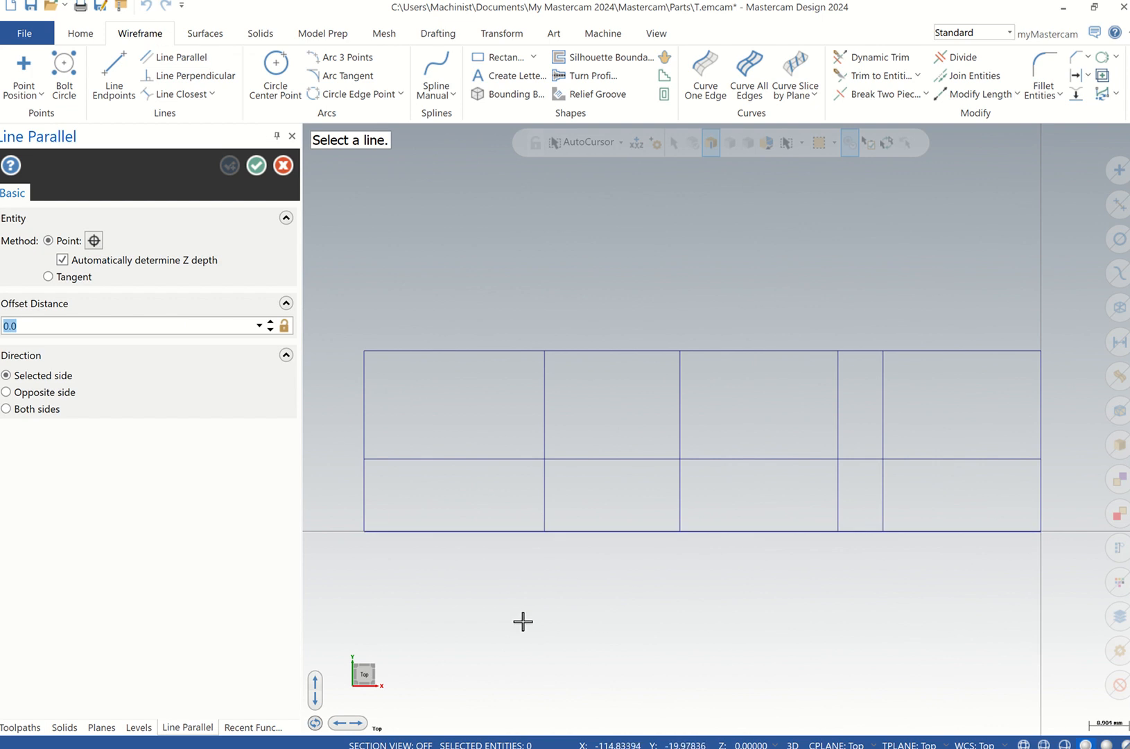
{"action": "key", "text": "Escape"}
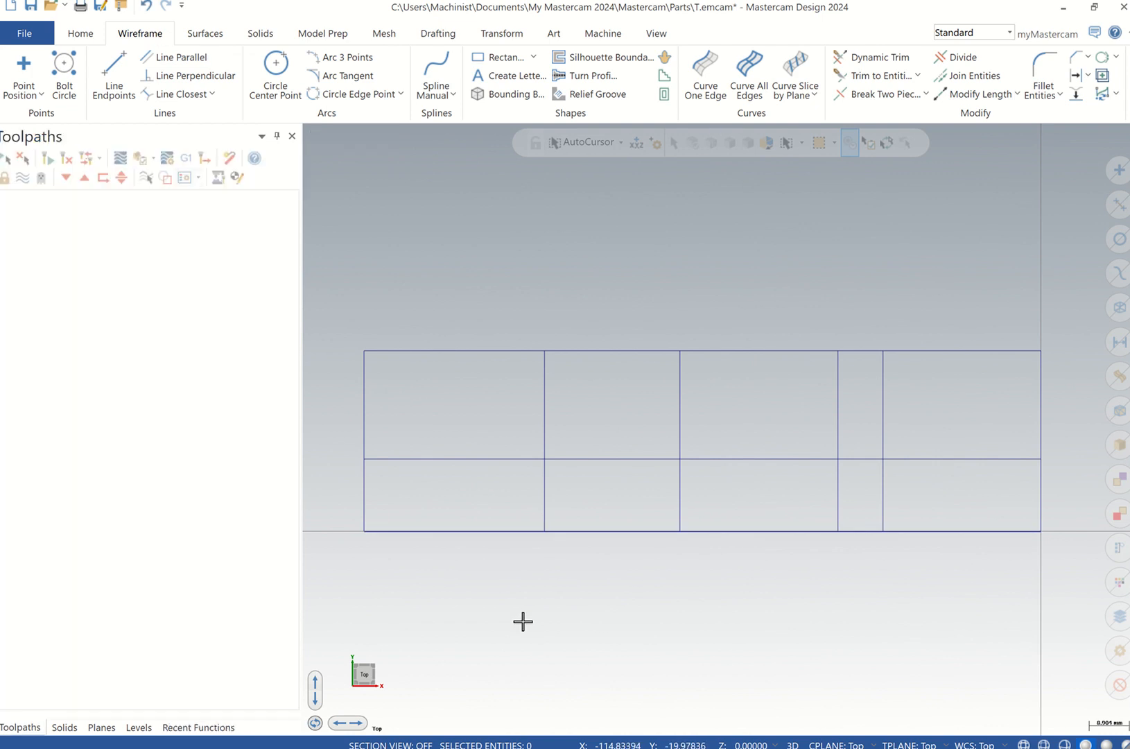
Add a parallel line above the rectangle's bottom edge at an offset of 46/2 mm.
{"action": "left_click", "coordinate": [159, 58]}
{"action": "left_click", "coordinate": [494, 533]}
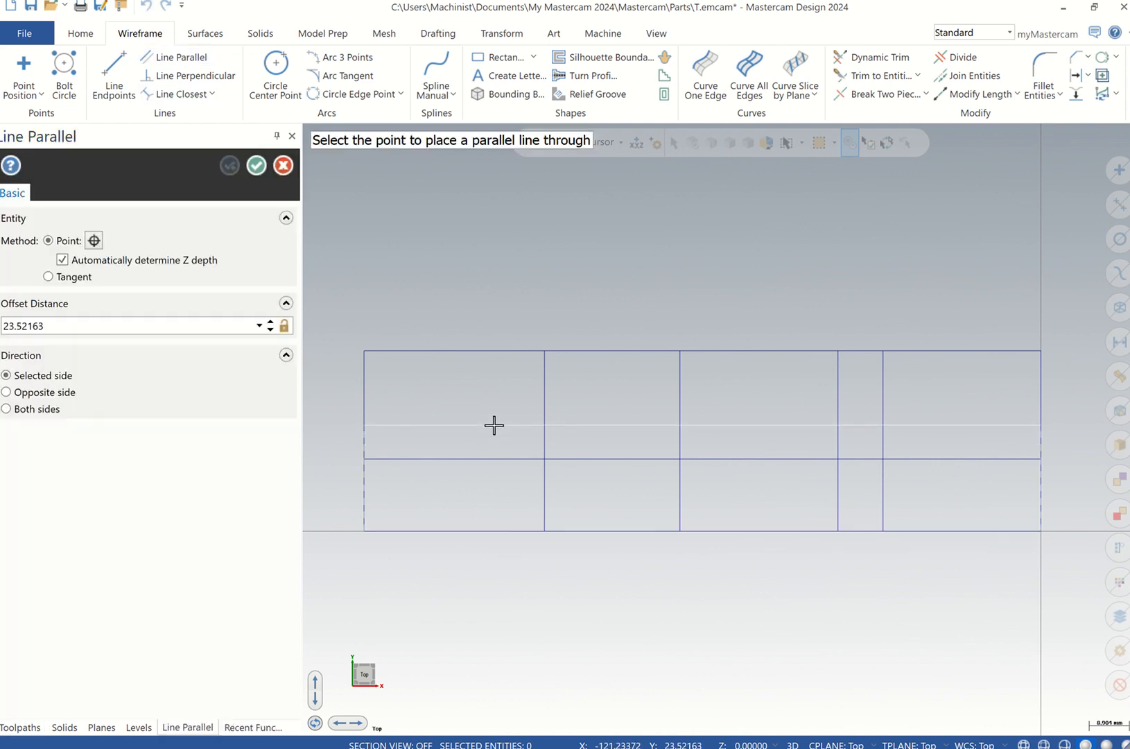
{"action": "left_click", "coordinate": [493, 426]}
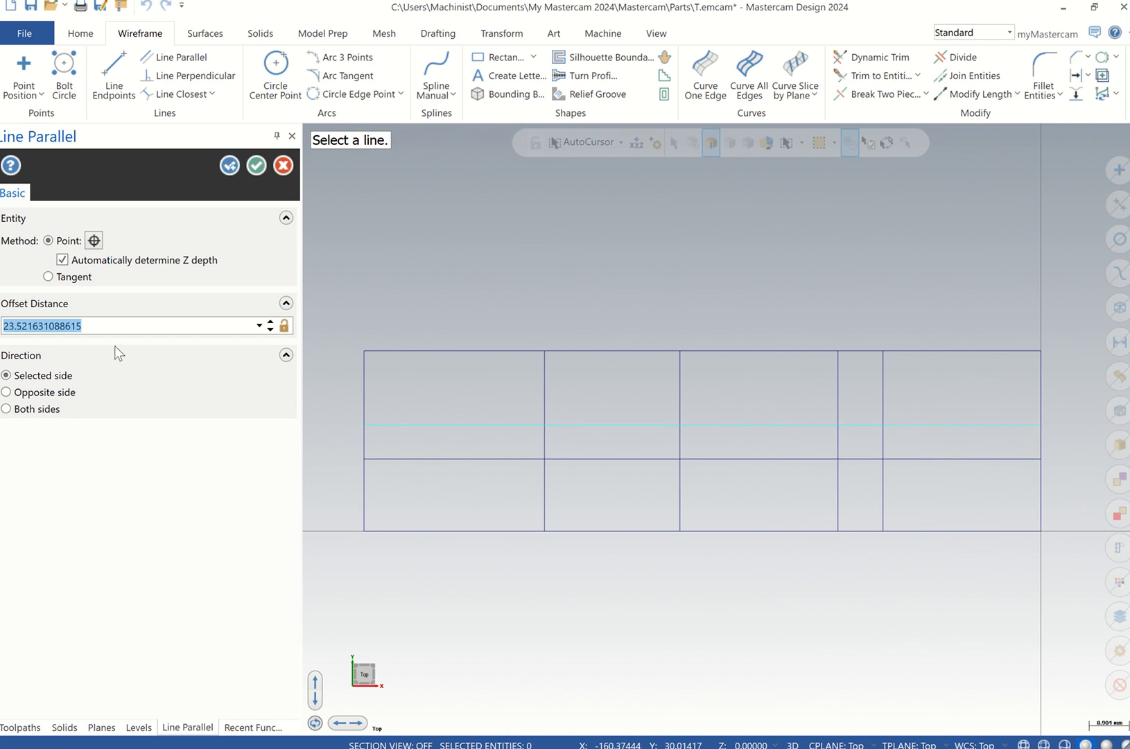
{"action": "type", "text": "46/2"}
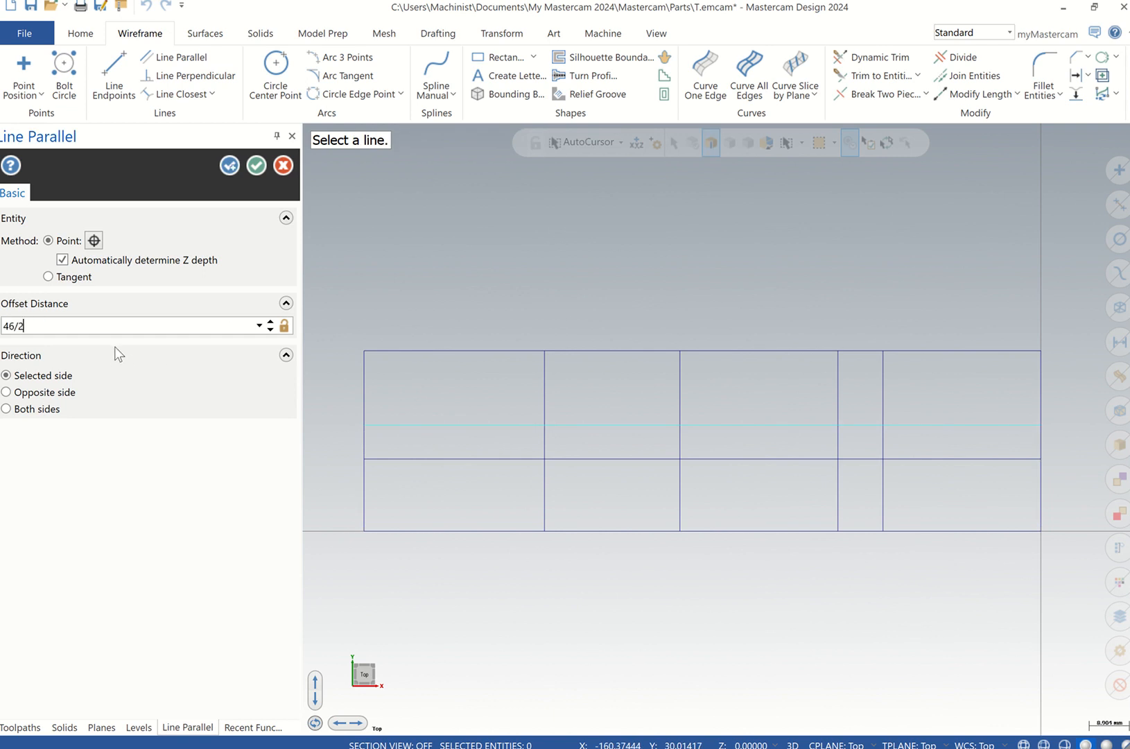
Add a parallel line 33 mm above the rectangle's bottom edge and finish the parallel lines.
{"action": "left_click", "coordinate": [507, 531]}
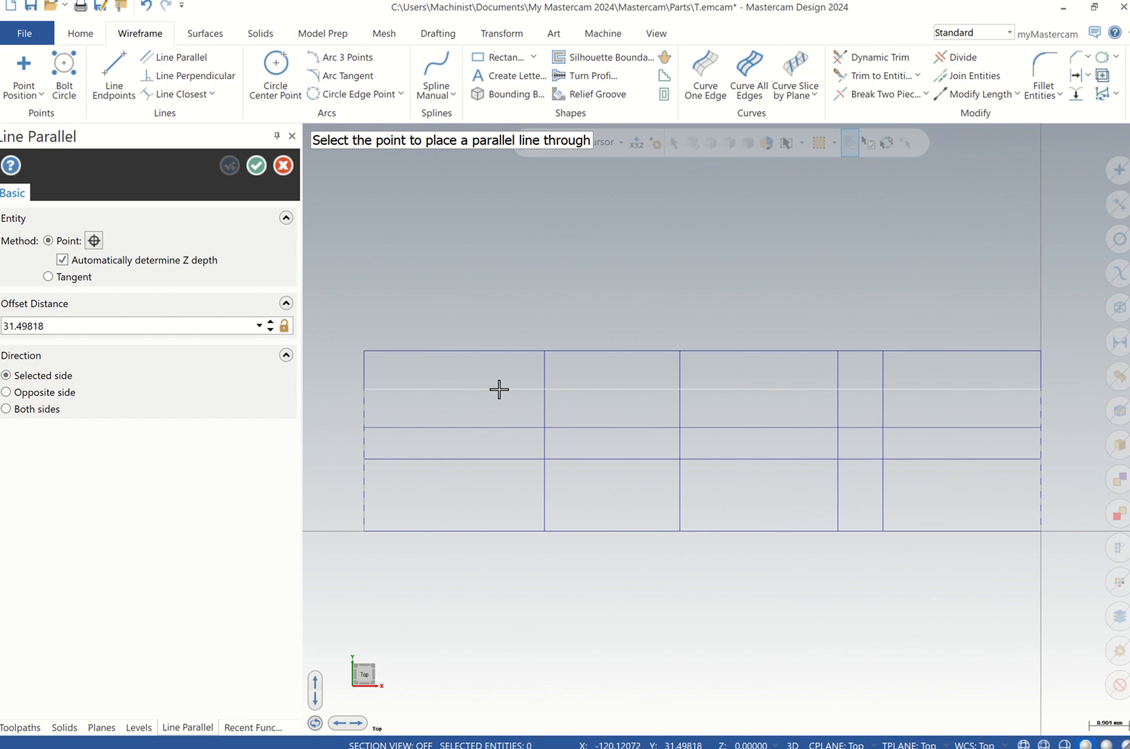
{"action": "left_click", "coordinate": [499, 389]}
{"action": "type", "text": "33"}
{"action": "key", "text": "Return"}
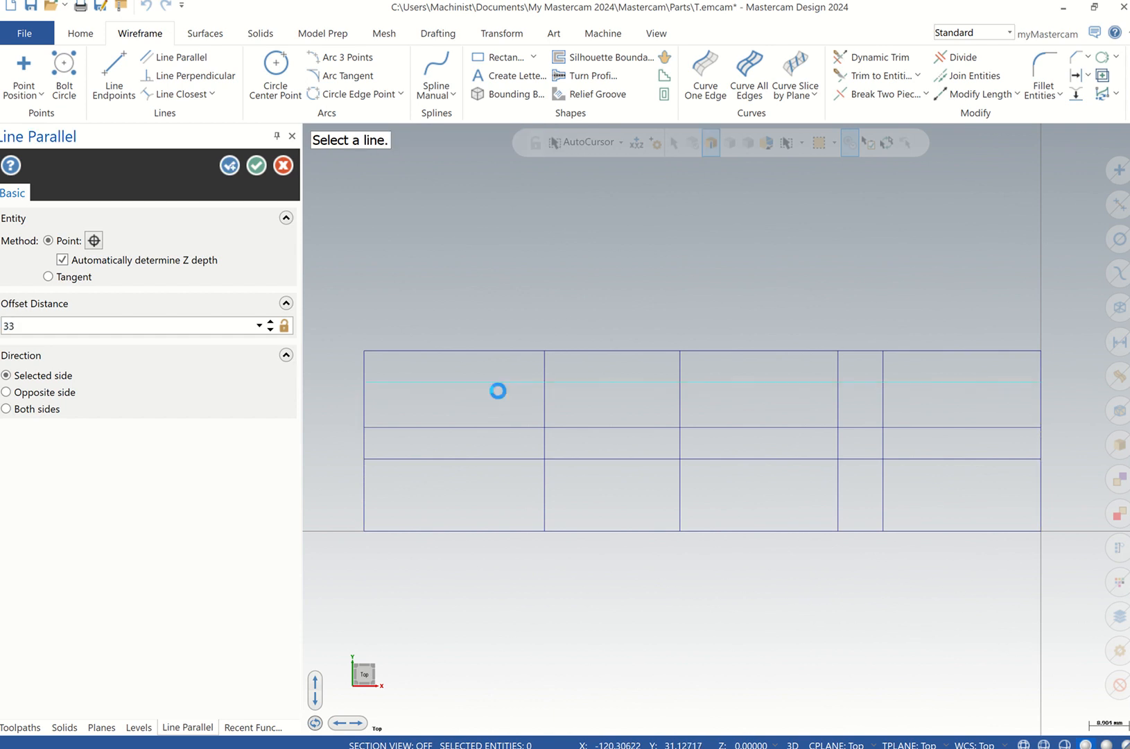
{"action": "left_click", "coordinate": [262, 172]}
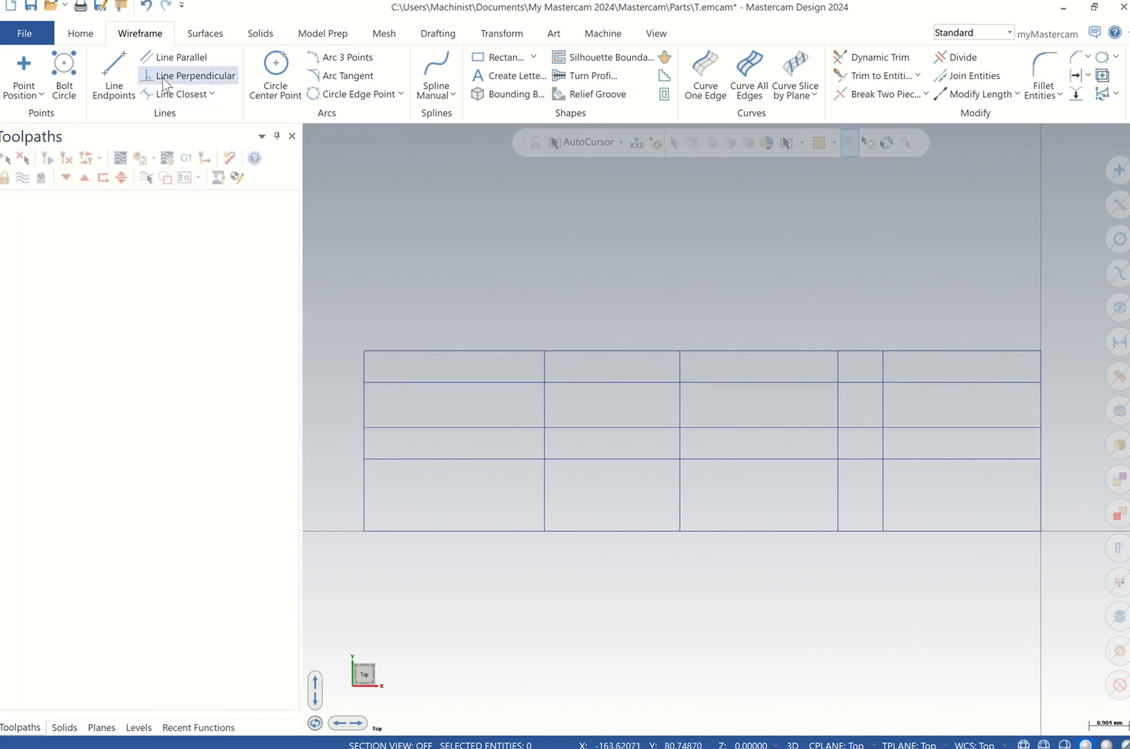
Draw a sloped line from the intersection at X-35, Y16 to where the 46/2 mm line meets the vertical 10 mm farther left.
{"action": "left_click", "coordinate": [114, 76]}
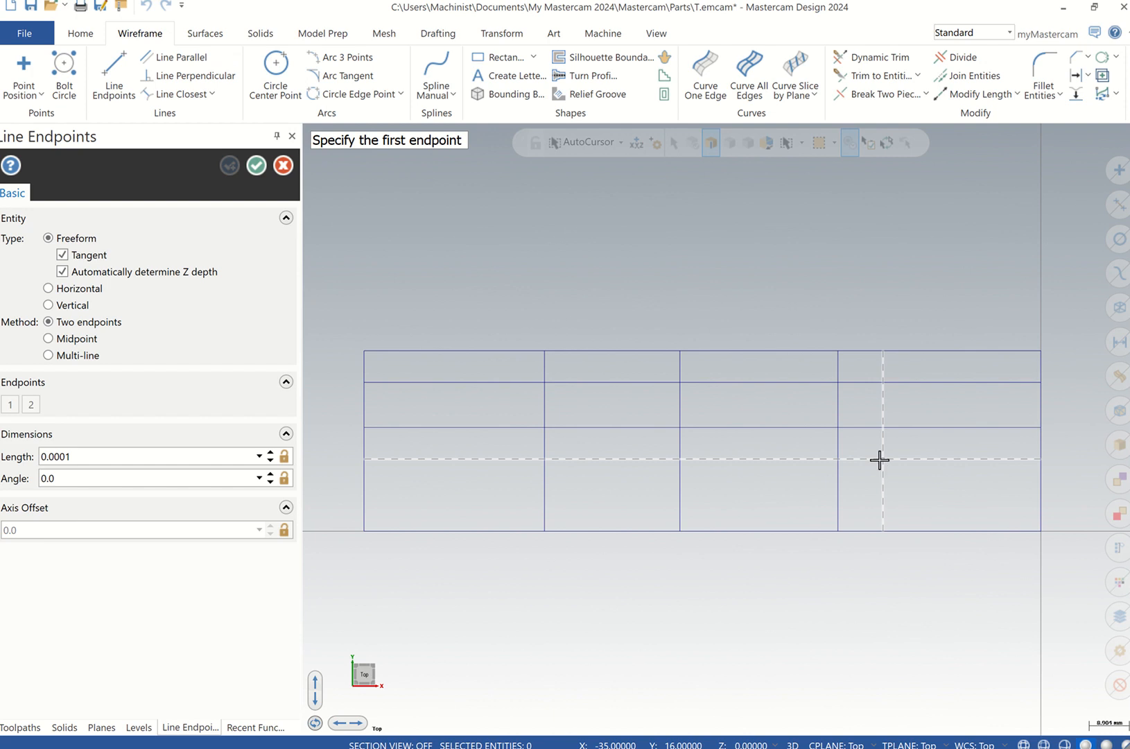
{"action": "left_click", "coordinate": [883, 458]}
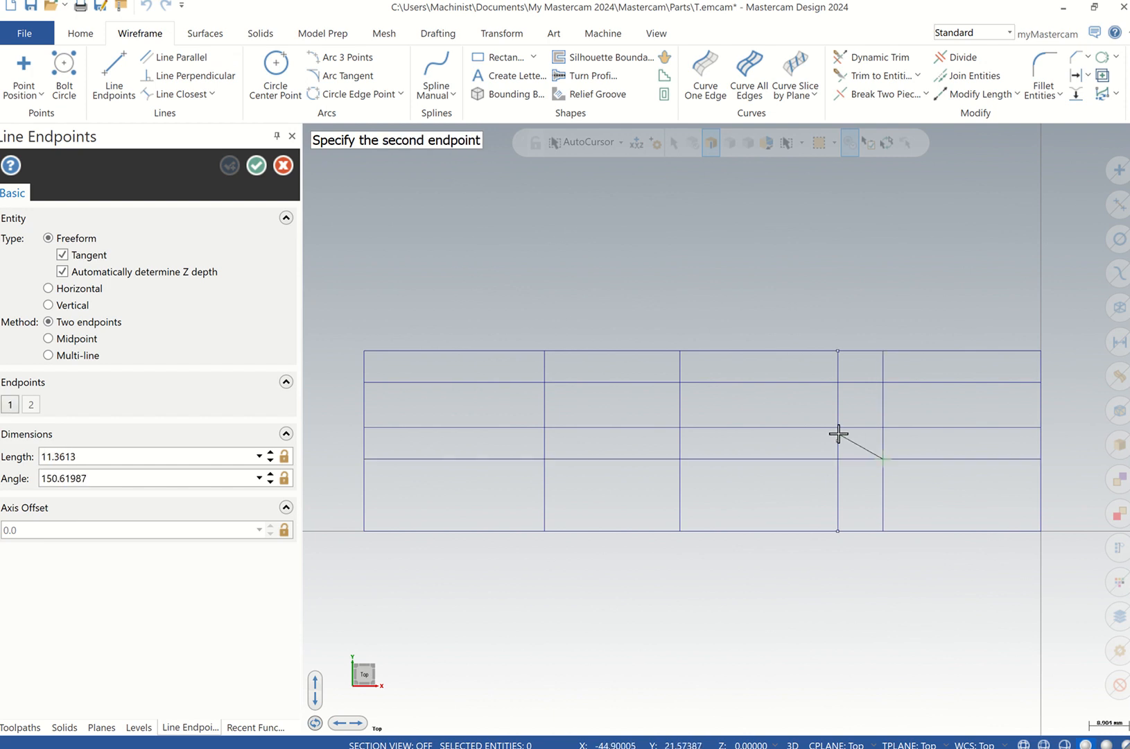
{"action": "left_click", "coordinate": [839, 428]}
{"action": "left_click", "coordinate": [256, 165]}
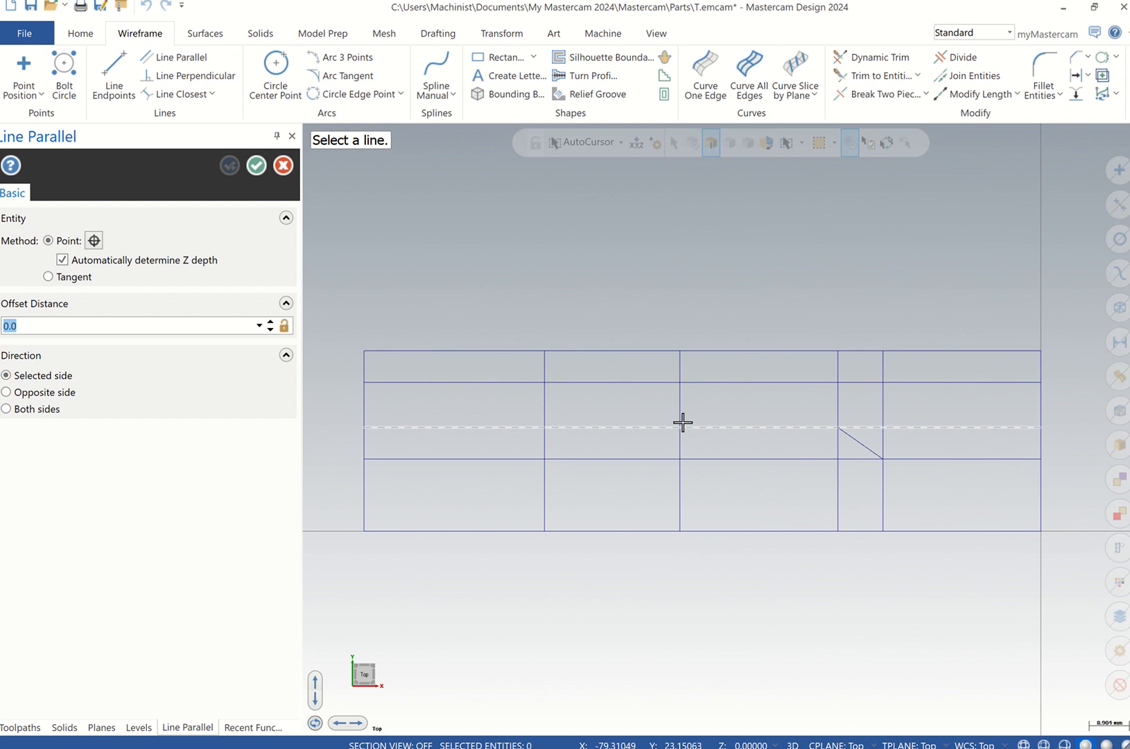
Add a parallel line 16 mm to the left of the vertical line that lies 80 mm from the rectangle's right edge.
{"action": "left_click", "coordinate": [616, 415]}
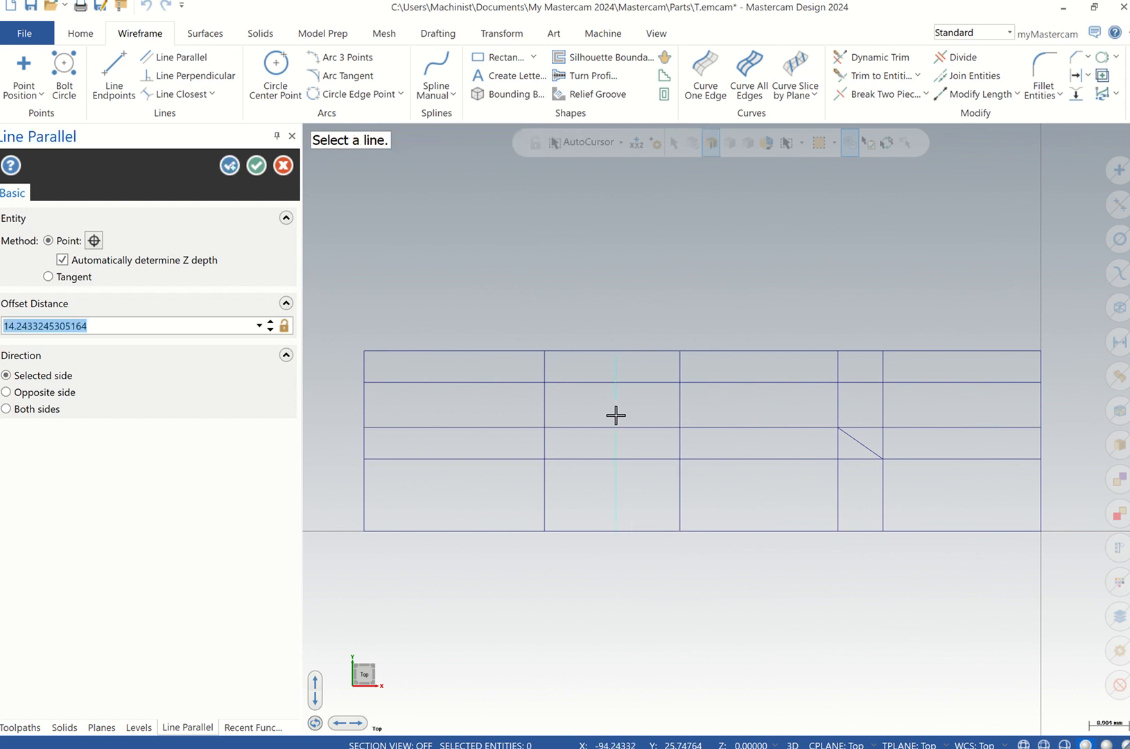
{"action": "type", "text": "16.0"}
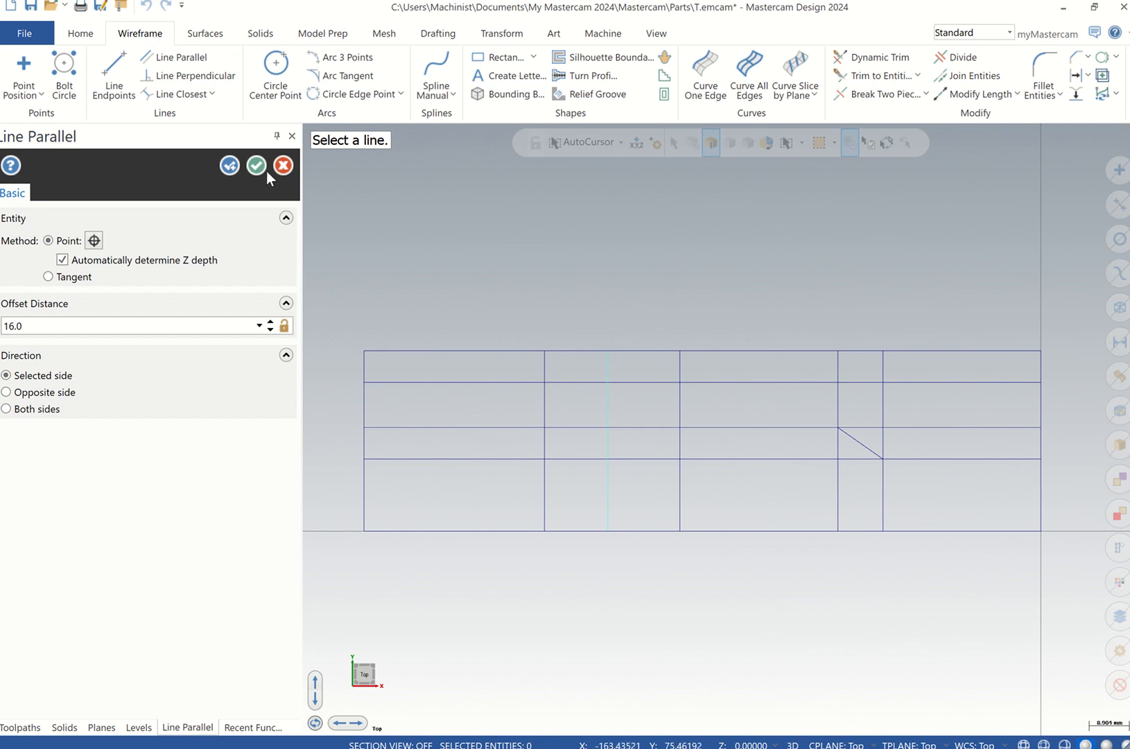
{"action": "left_click", "coordinate": [258, 166]}
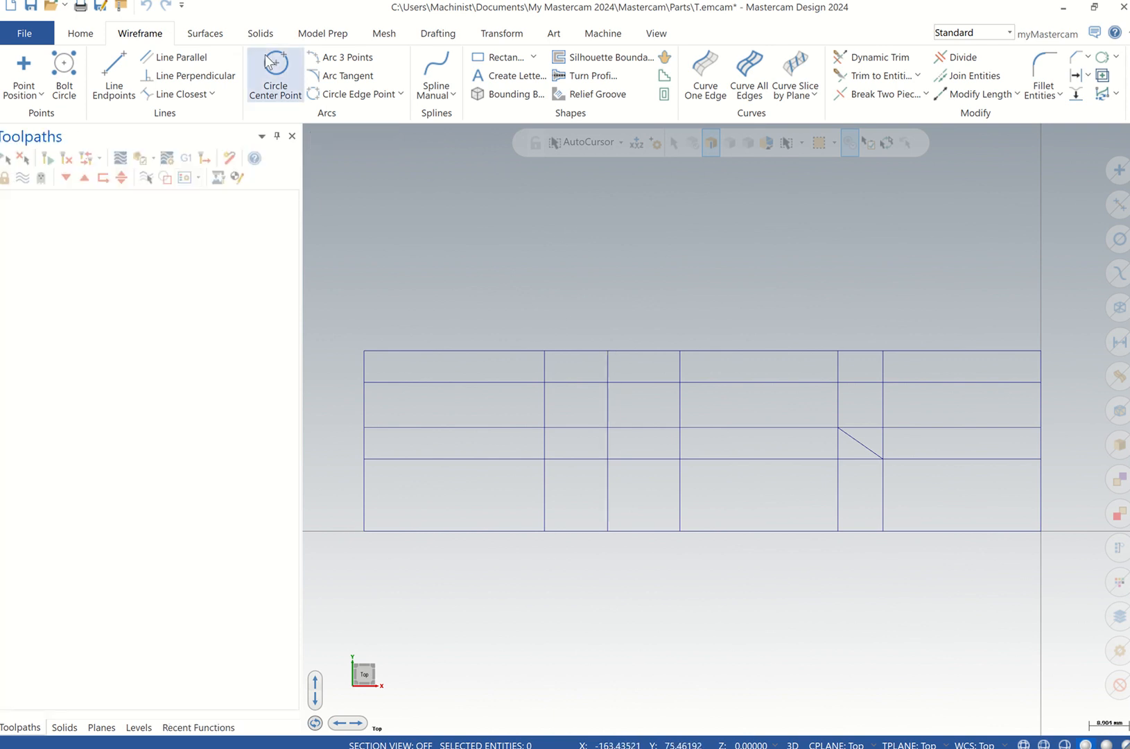
{"action": "left_click", "coordinate": [345, 57]}
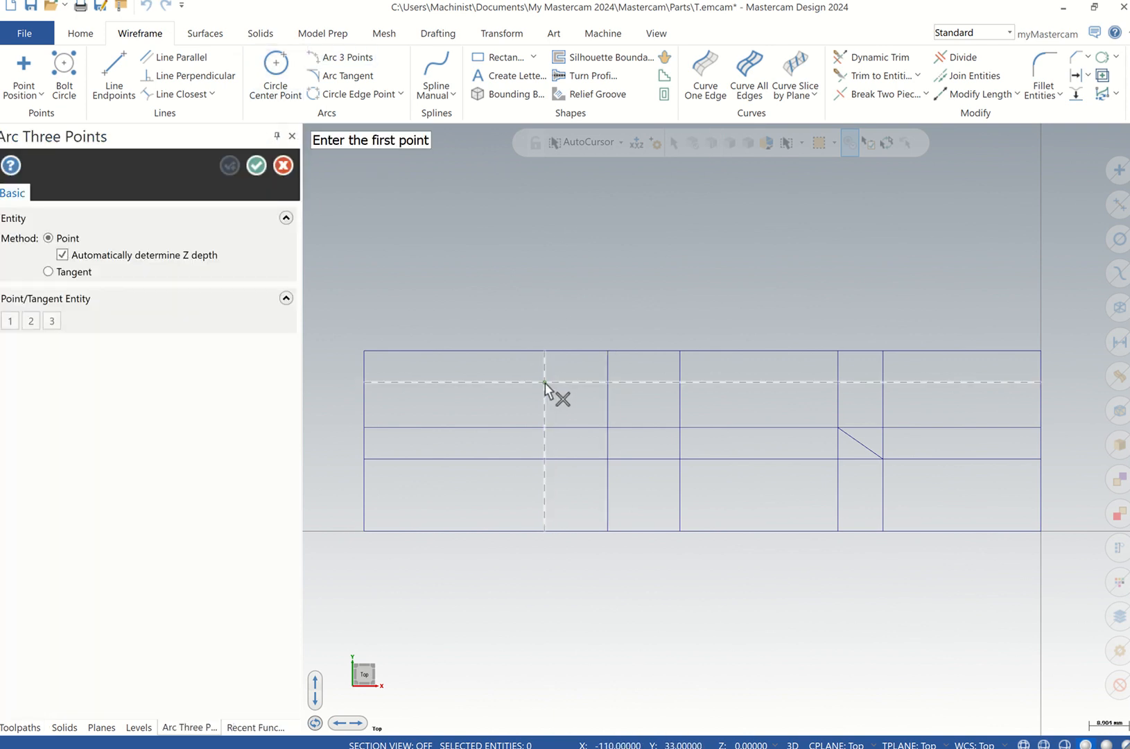
{"action": "left_click", "coordinate": [545, 351]}
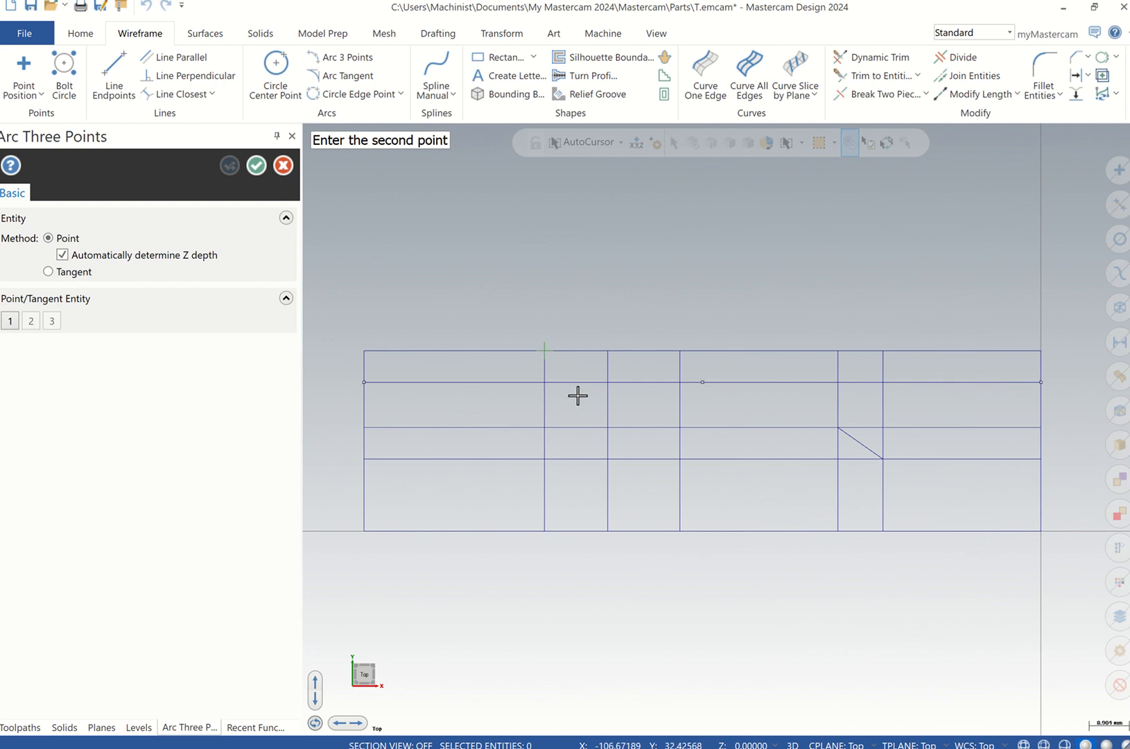
{"action": "left_click", "coordinate": [679, 382]}
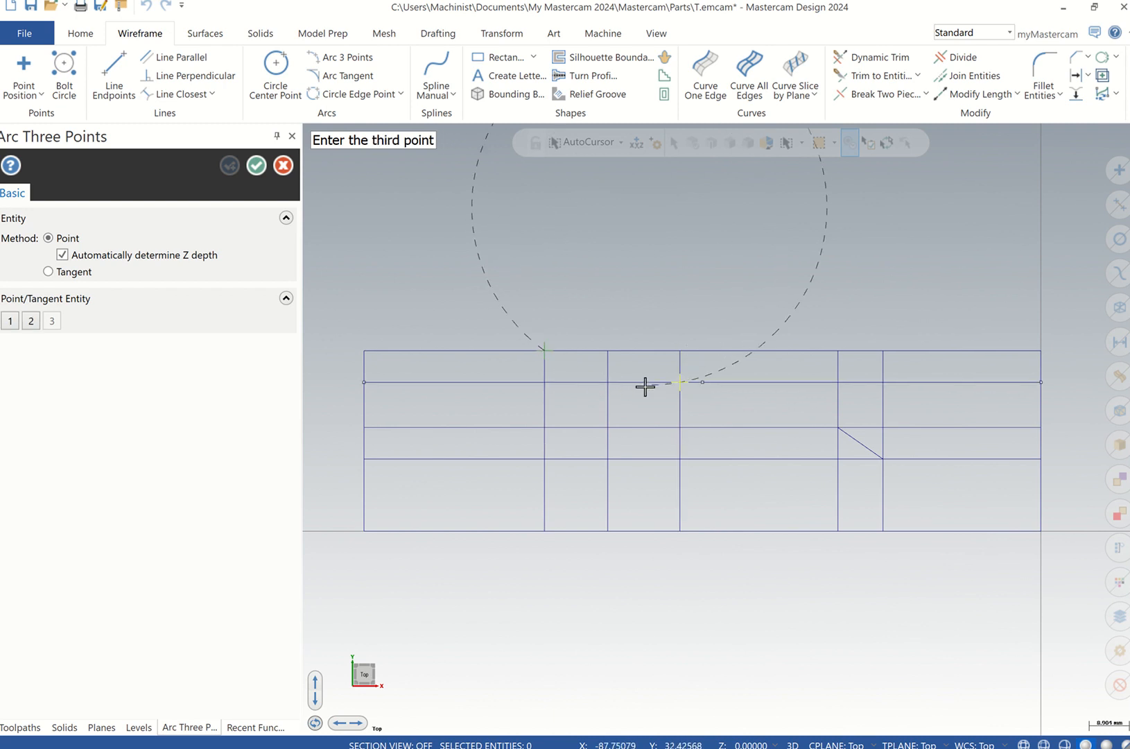
{"action": "key", "text": "BackSpace"}
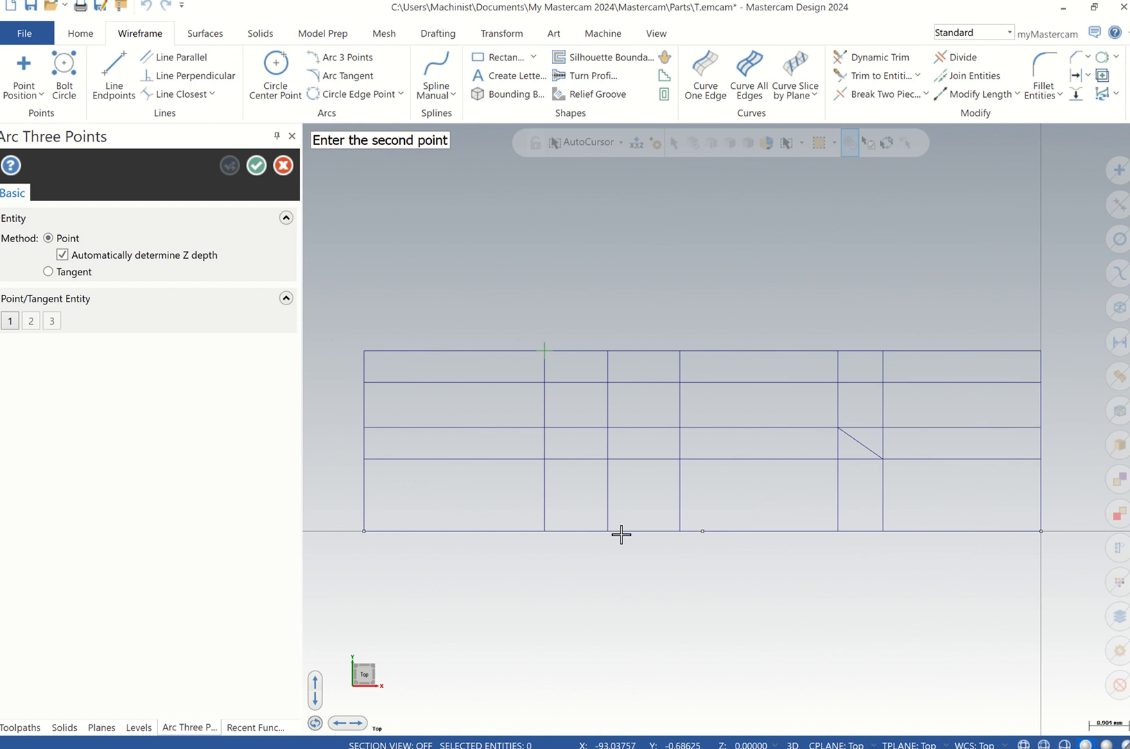
{"action": "key", "text": "BackSpace"}
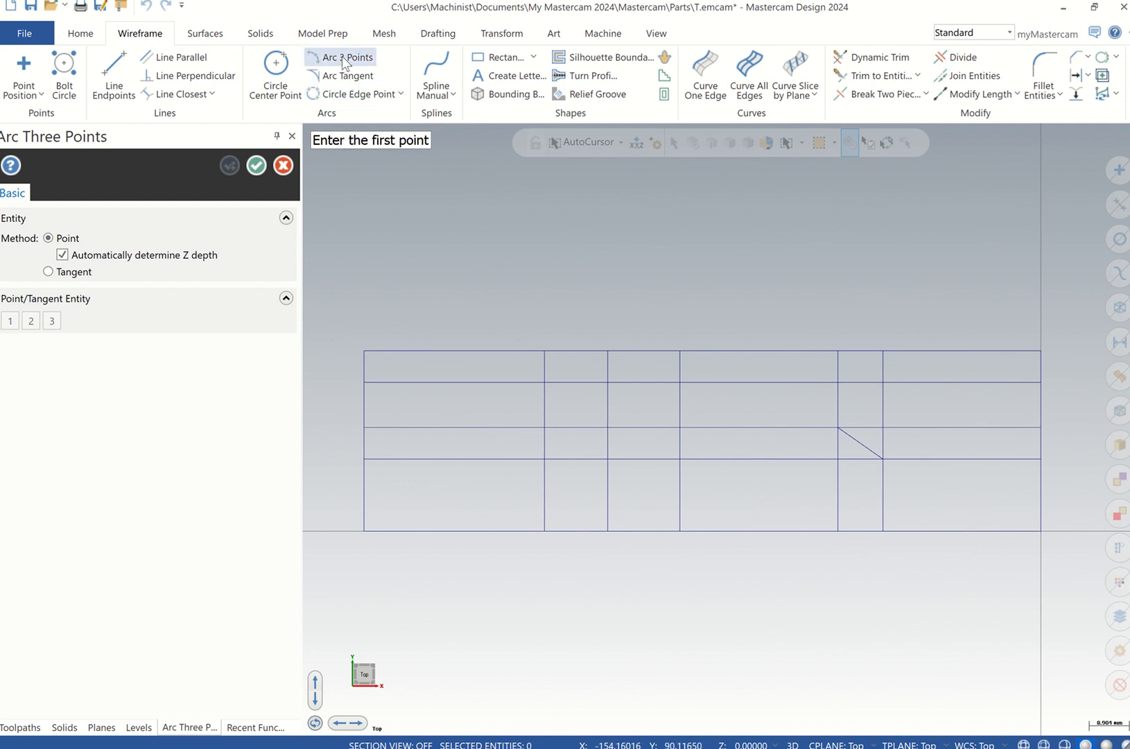
Draw a shallow concave three-point arc through the 33 mm line's intersections with the 40 mm and 80 mm verticals, ending slightly beyond the latter.
{"action": "left_click", "coordinate": [547, 393]}
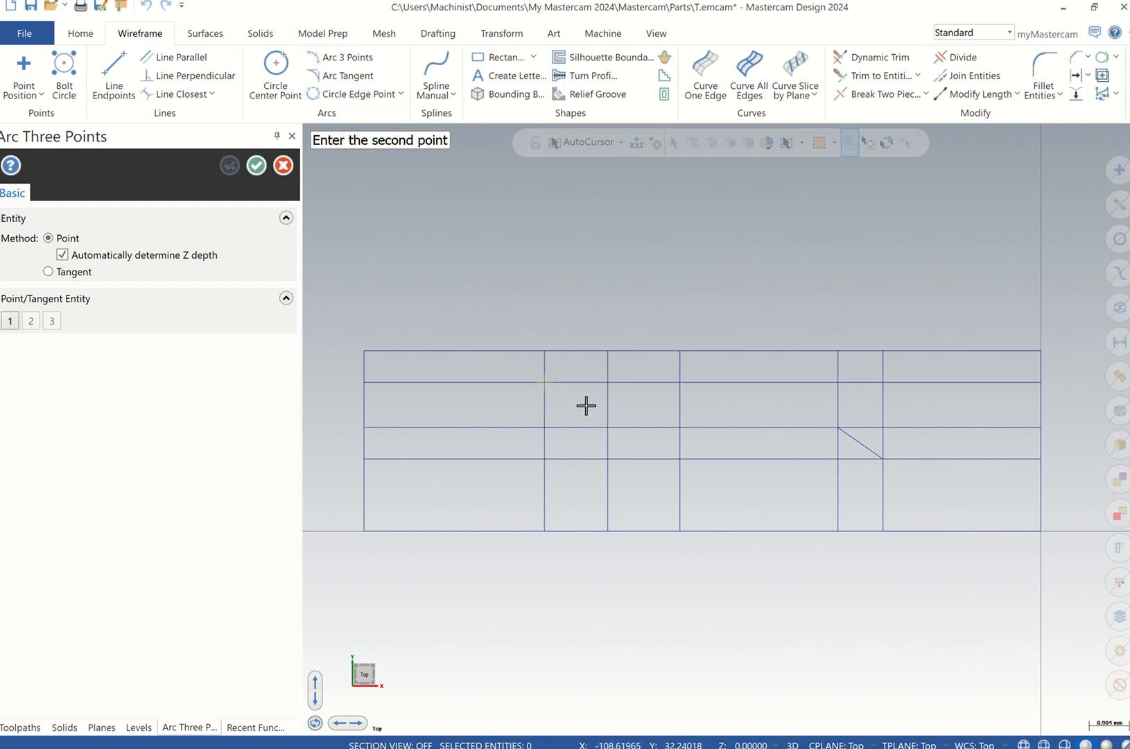
{"action": "left_click", "coordinate": [680, 383]}
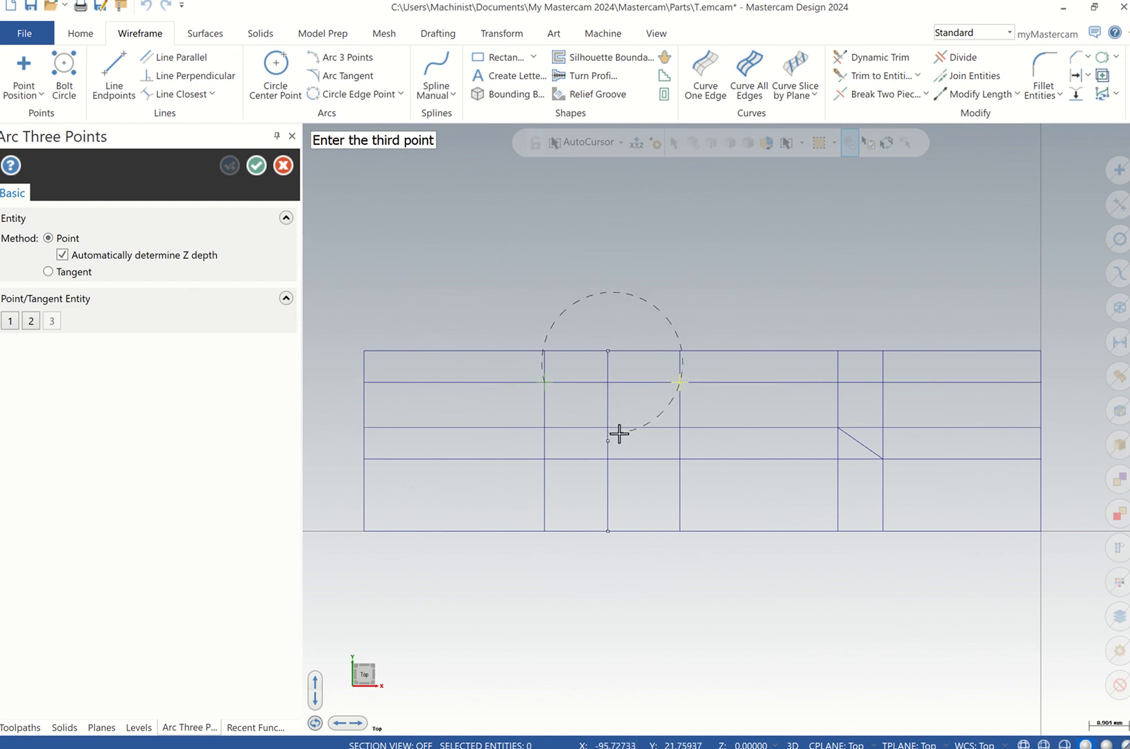
{"action": "left_click", "coordinate": [703, 375]}
{"action": "left_click", "coordinate": [267, 169]}
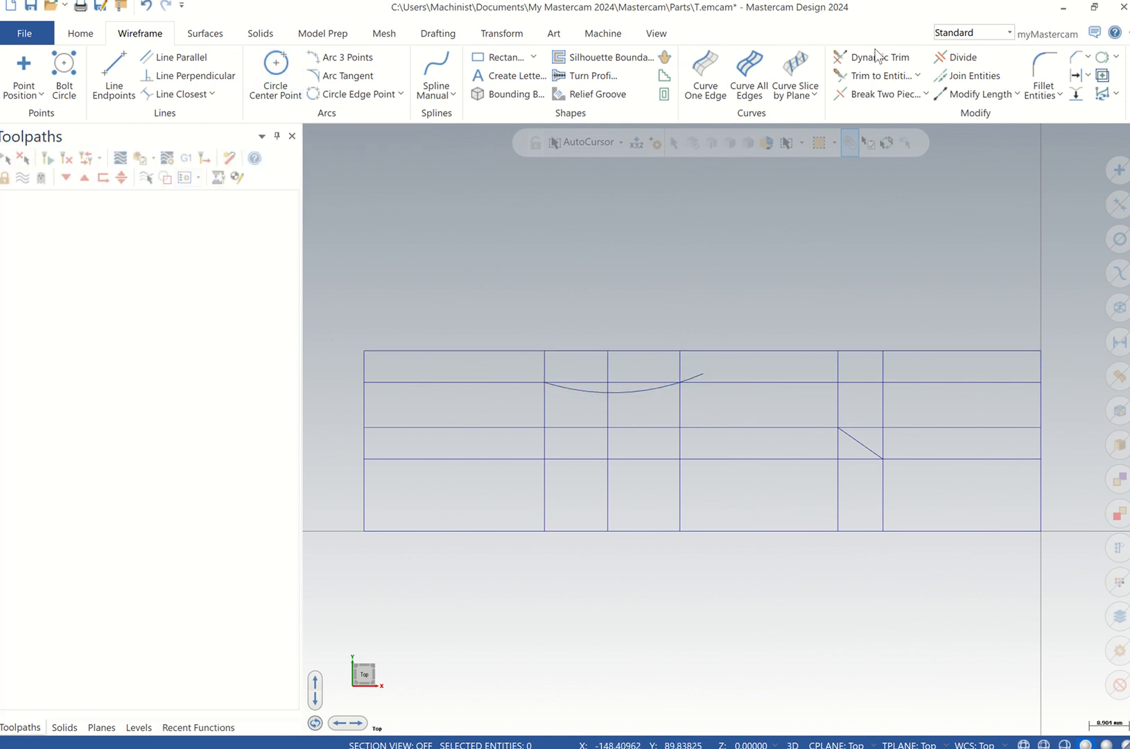
Trim away the construction and rectangle segments above the sloped line and the 16 mm high right-hand section with Divide.
{"action": "left_click", "coordinate": [959, 57]}
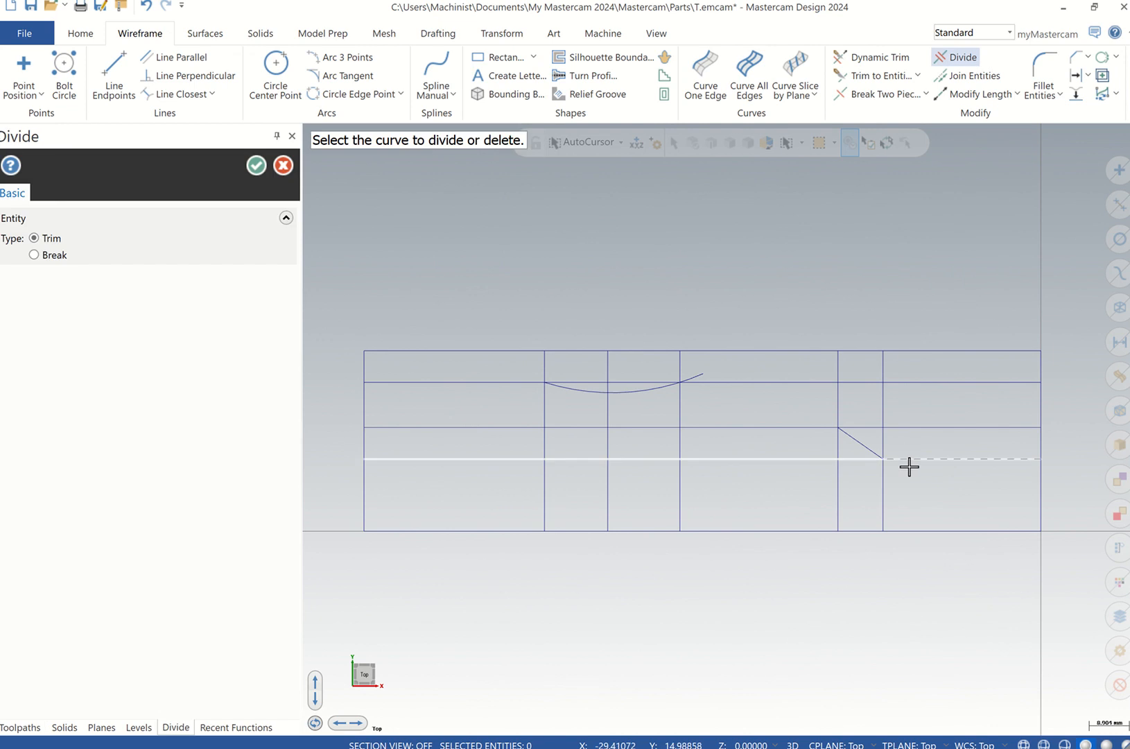
{"action": "left_click", "coordinate": [928, 428]}
{"action": "left_click", "coordinate": [885, 437]}
{"action": "left_click", "coordinate": [868, 427]}
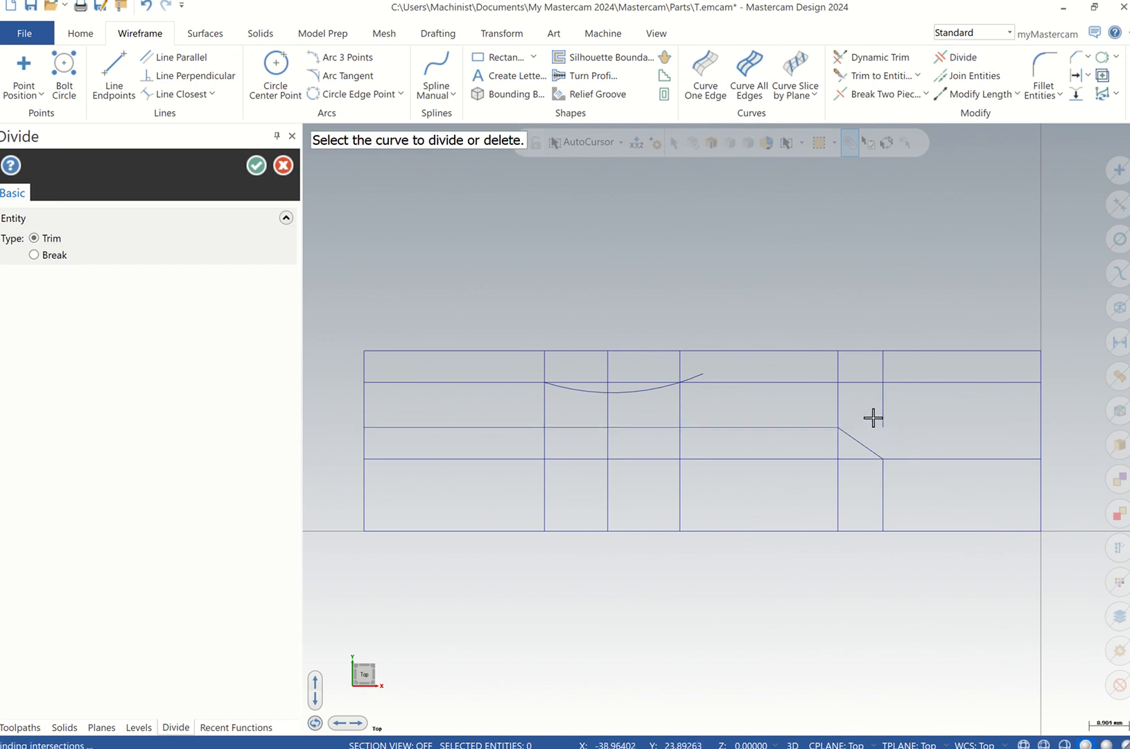
{"action": "left_click", "coordinate": [884, 401]}
{"action": "left_click", "coordinate": [863, 382]}
{"action": "left_click", "coordinate": [883, 364]}
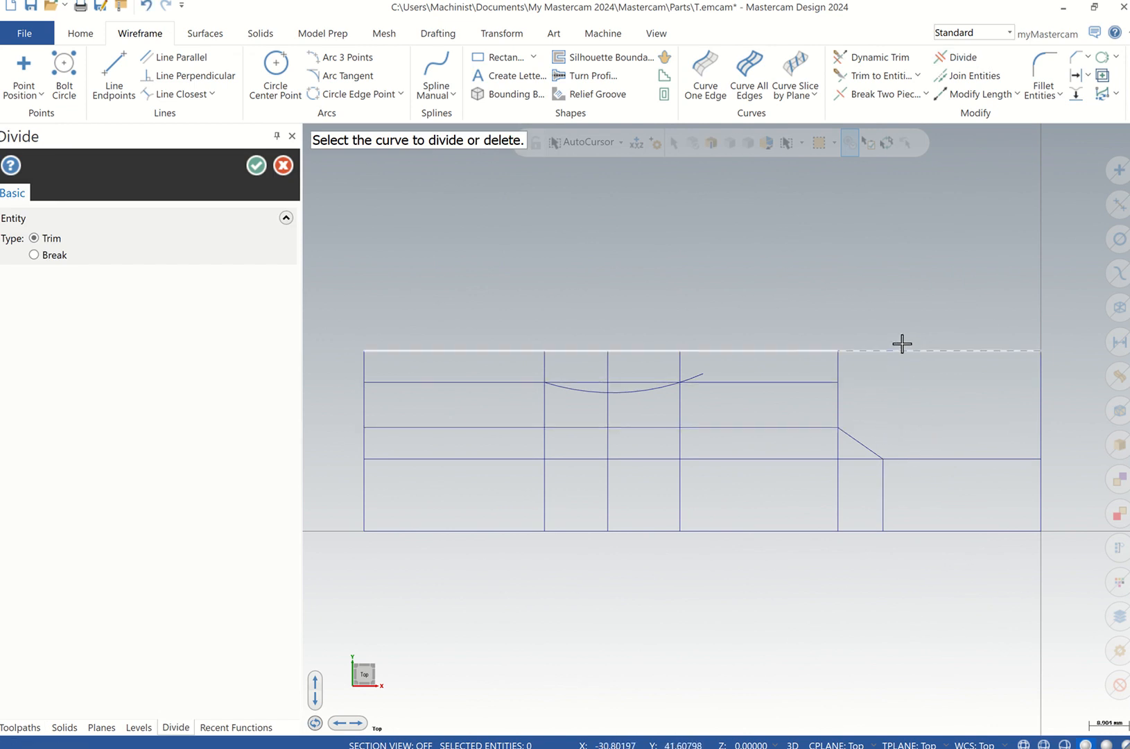
{"action": "left_click", "coordinate": [877, 351]}
{"action": "left_click", "coordinate": [1039, 386]}
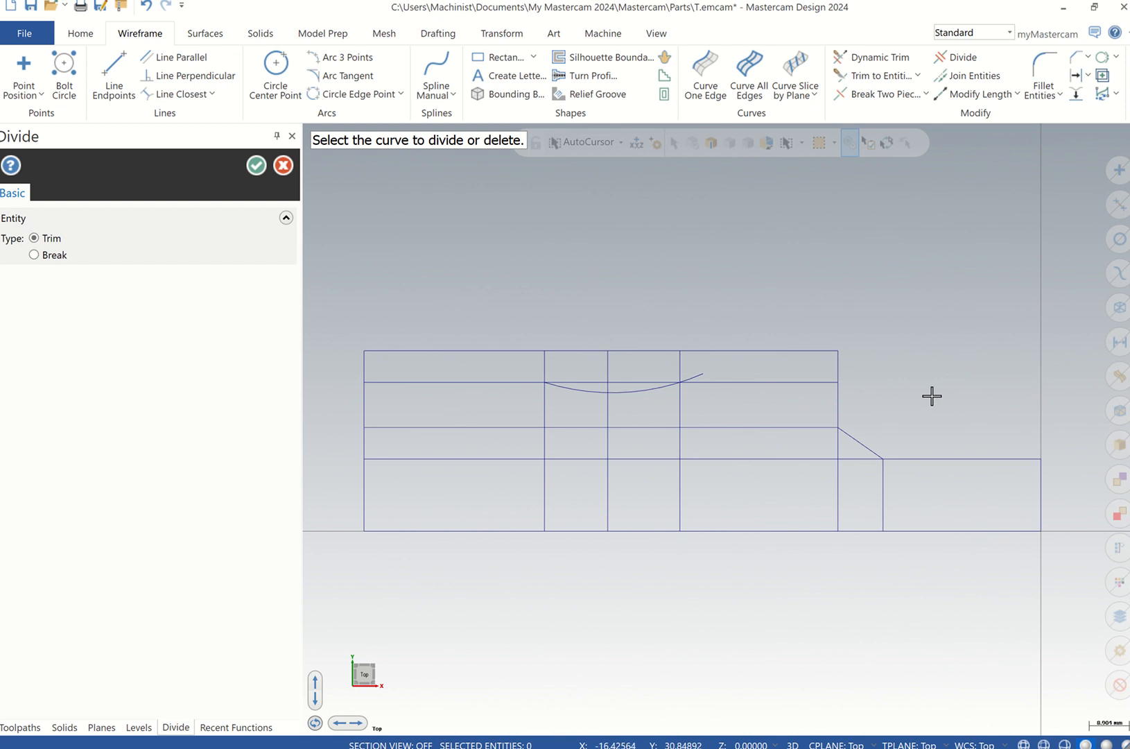
Trim off the arc's overhang and the line segments above the arc and the middle shoulder.
{"action": "left_click", "coordinate": [811, 382]}
{"action": "left_click", "coordinate": [697, 374]}
{"action": "left_click", "coordinate": [684, 365]}
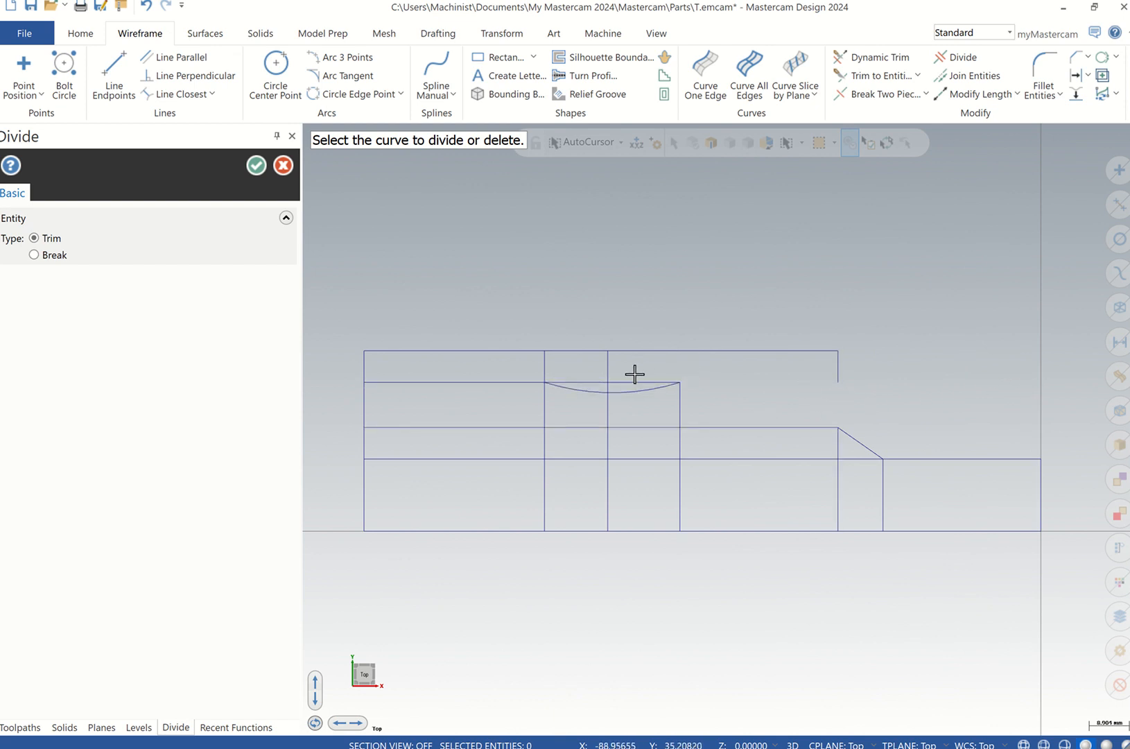
{"action": "left_click", "coordinate": [600, 375]}
{"action": "left_click", "coordinate": [605, 412]}
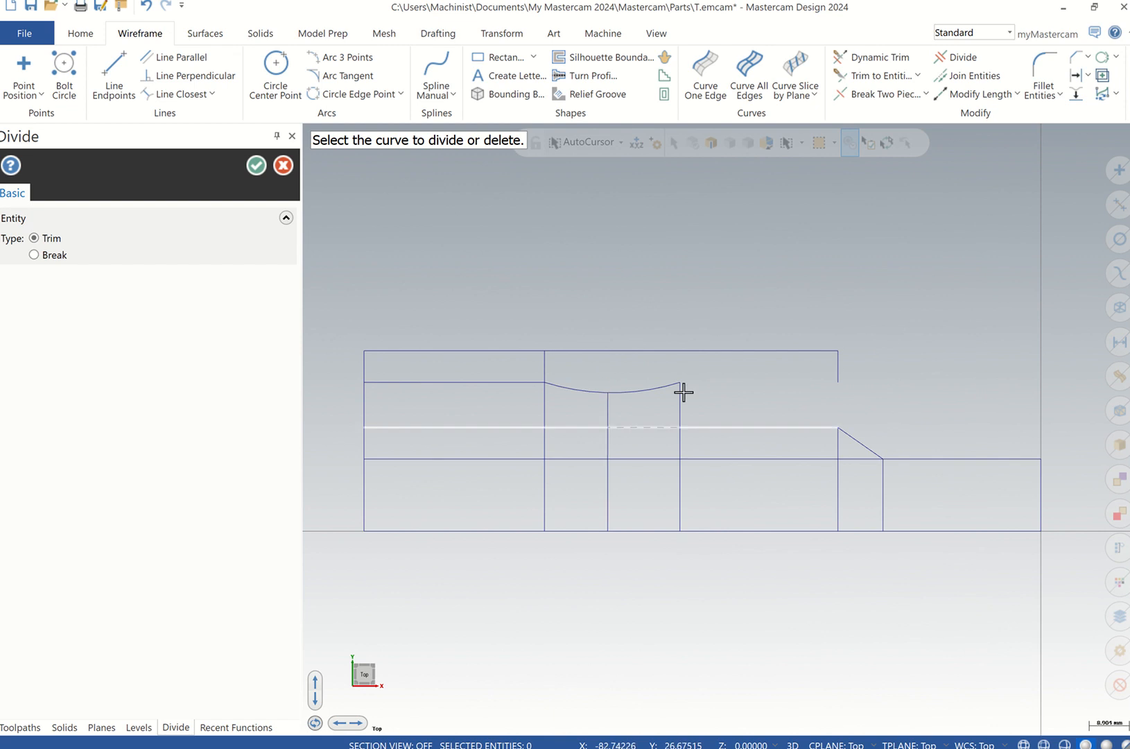
{"action": "left_click", "coordinate": [814, 351]}
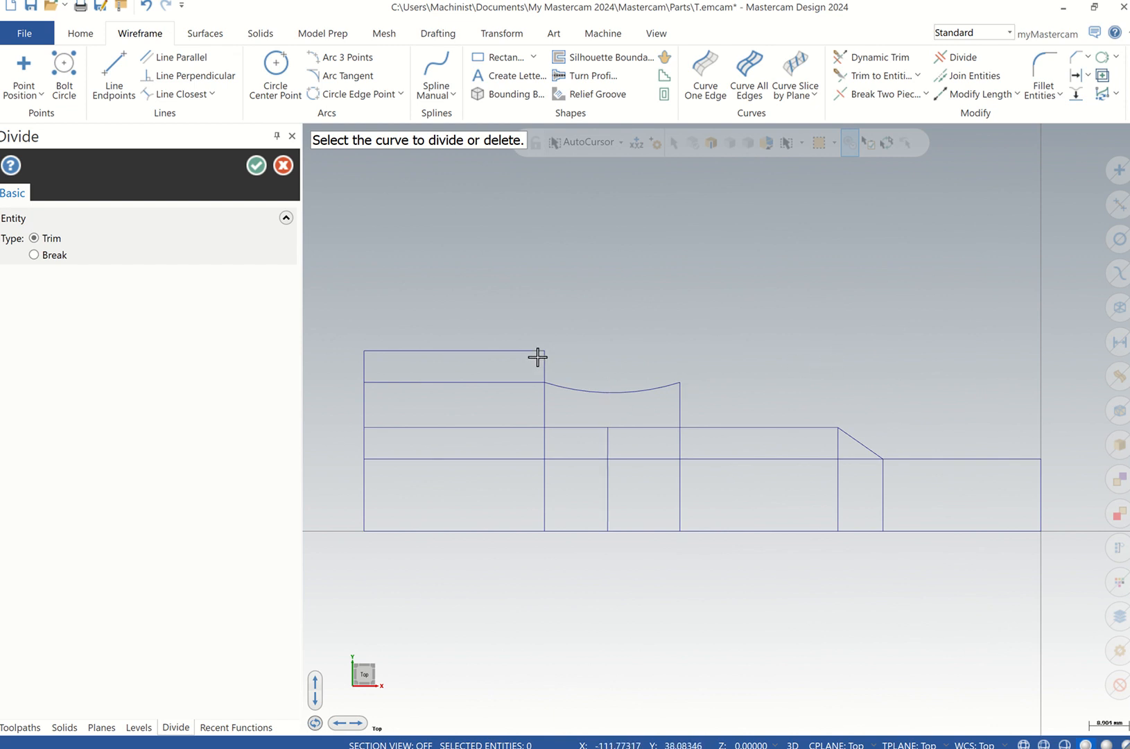
Trim away the interior construction segments below the arc, the middle shoulder and the sloped line.
{"action": "left_click", "coordinate": [546, 417]}
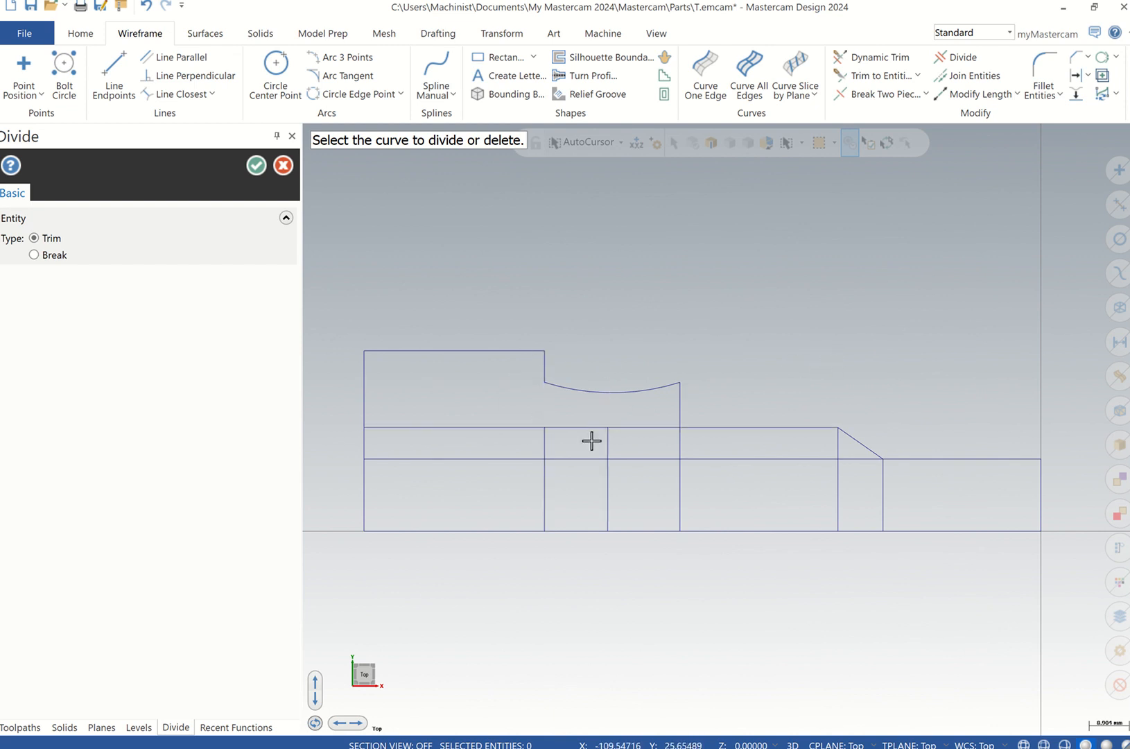
{"action": "left_click", "coordinate": [613, 431]}
{"action": "left_click", "coordinate": [637, 430]}
{"action": "left_click", "coordinate": [683, 449]}
{"action": "left_click", "coordinate": [750, 463]}
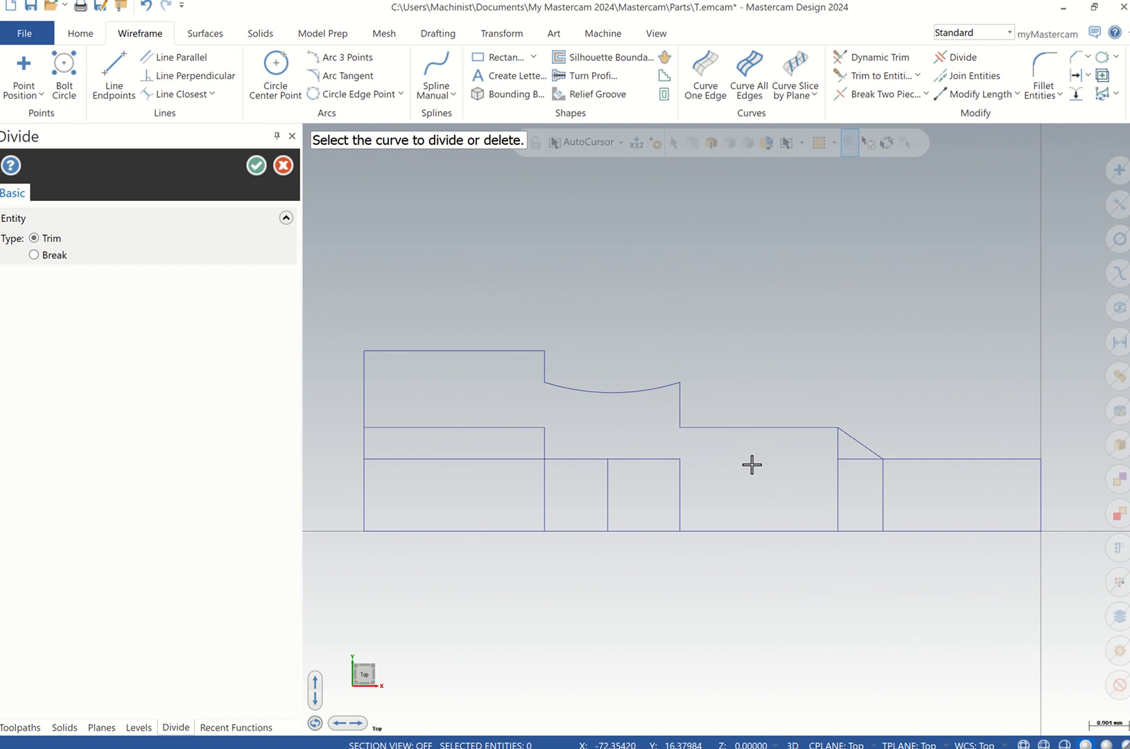
{"action": "left_click", "coordinate": [851, 459]}
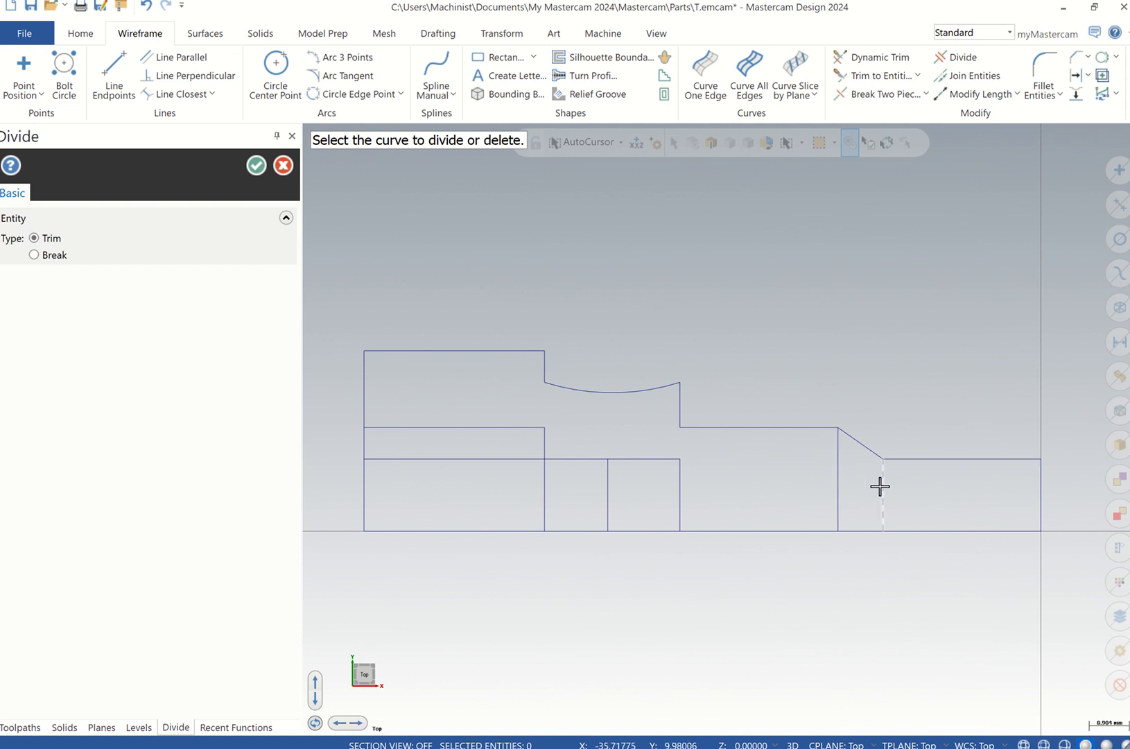
{"action": "left_click", "coordinate": [683, 477]}
{"action": "left_click", "coordinate": [624, 464]}
{"action": "left_click", "coordinate": [606, 484]}
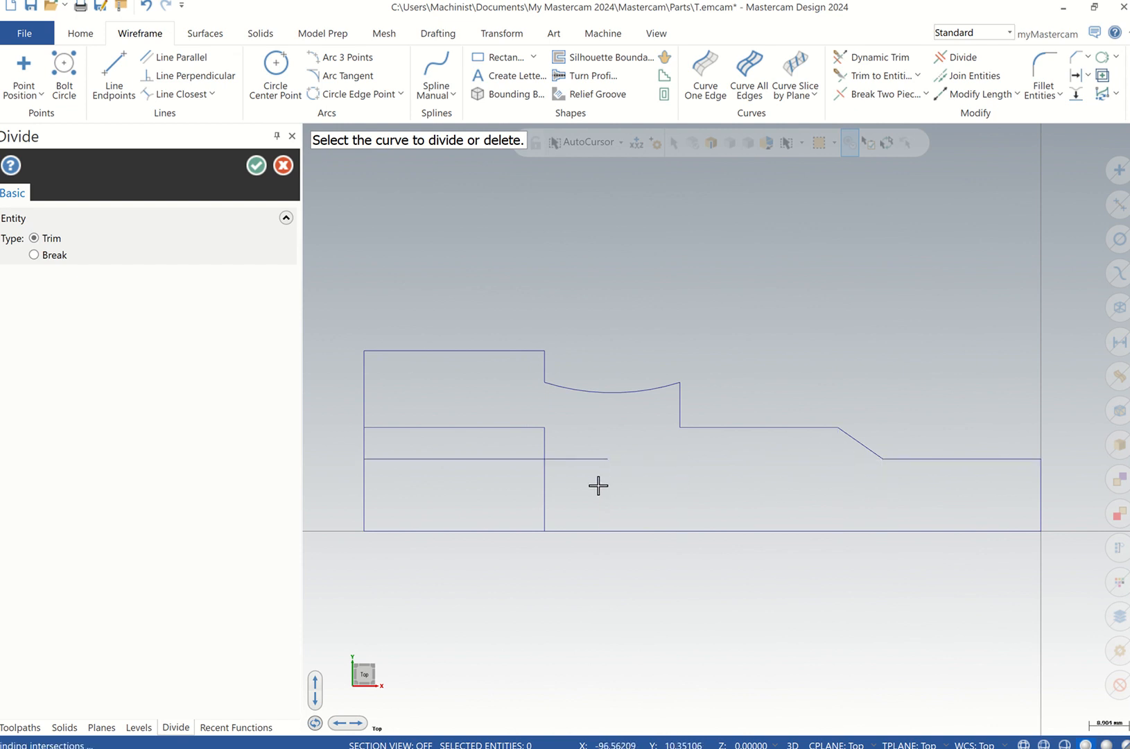
Trim away the remaining construction segments inside the profile's left section so only the outer contour is kept, and finish Divide.
{"action": "left_click", "coordinate": [546, 479]}
{"action": "left_click", "coordinate": [534, 460]}
{"action": "left_click", "coordinate": [545, 444]}
{"action": "left_click", "coordinate": [513, 428]}
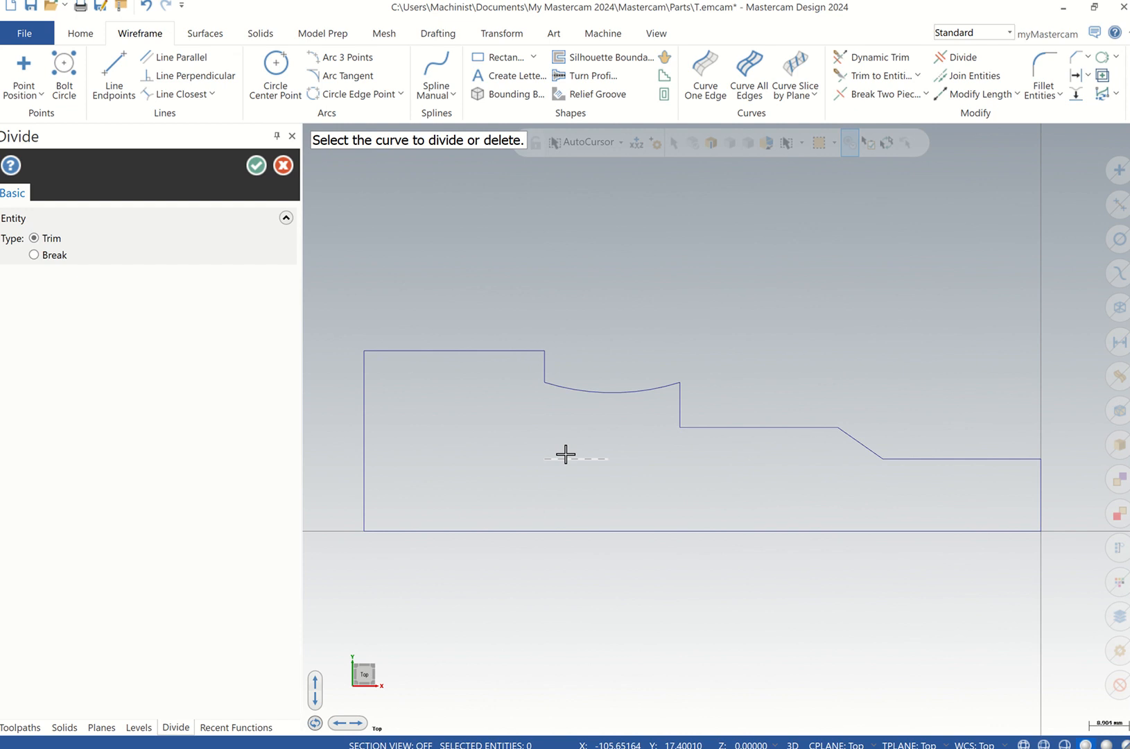
{"action": "left_click", "coordinate": [261, 168]}
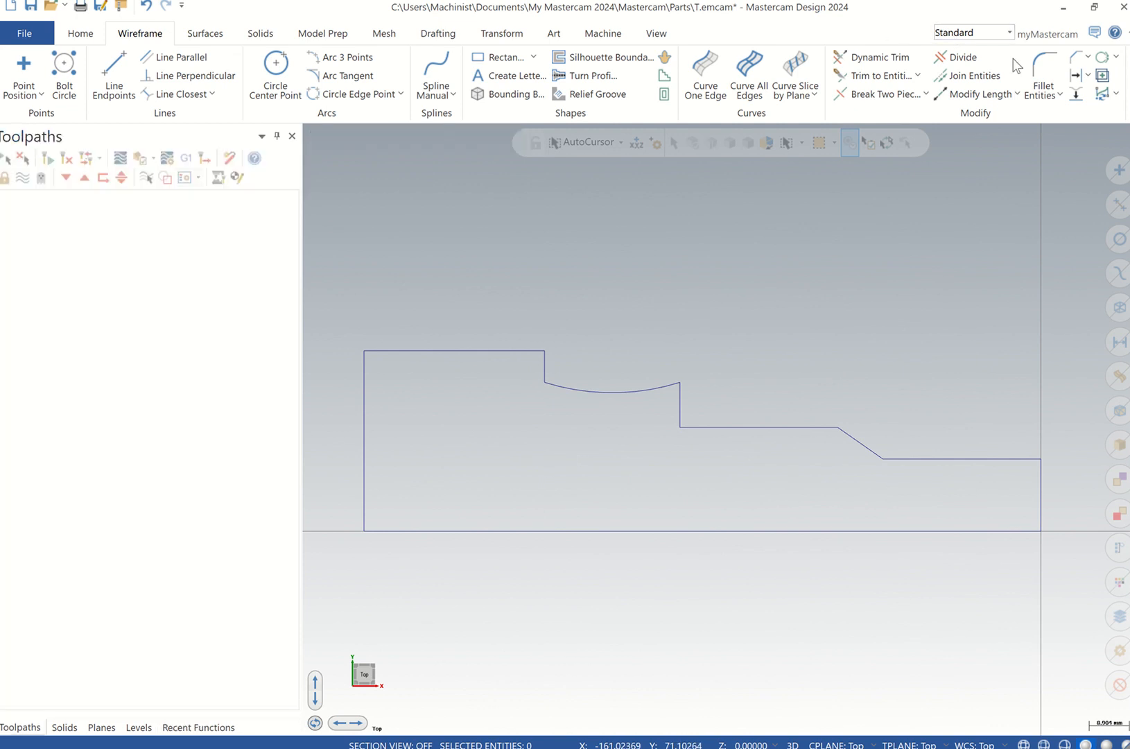
Fillet both ends of the concave arc and the outer corner of the low right-hand section with a 5 mm radius, trimming entities.
{"action": "left_click", "coordinate": [1031, 59]}
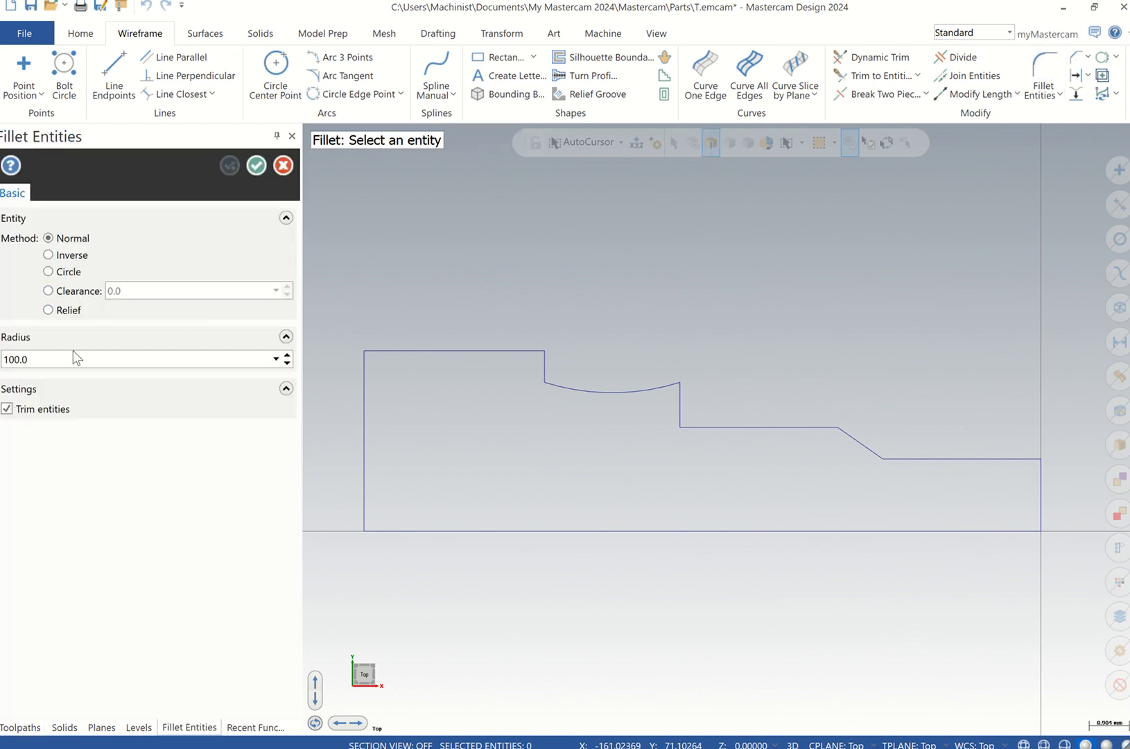
{"action": "double_click", "coordinate": [22, 365]}
{"action": "left_click", "coordinate": [643, 383]}
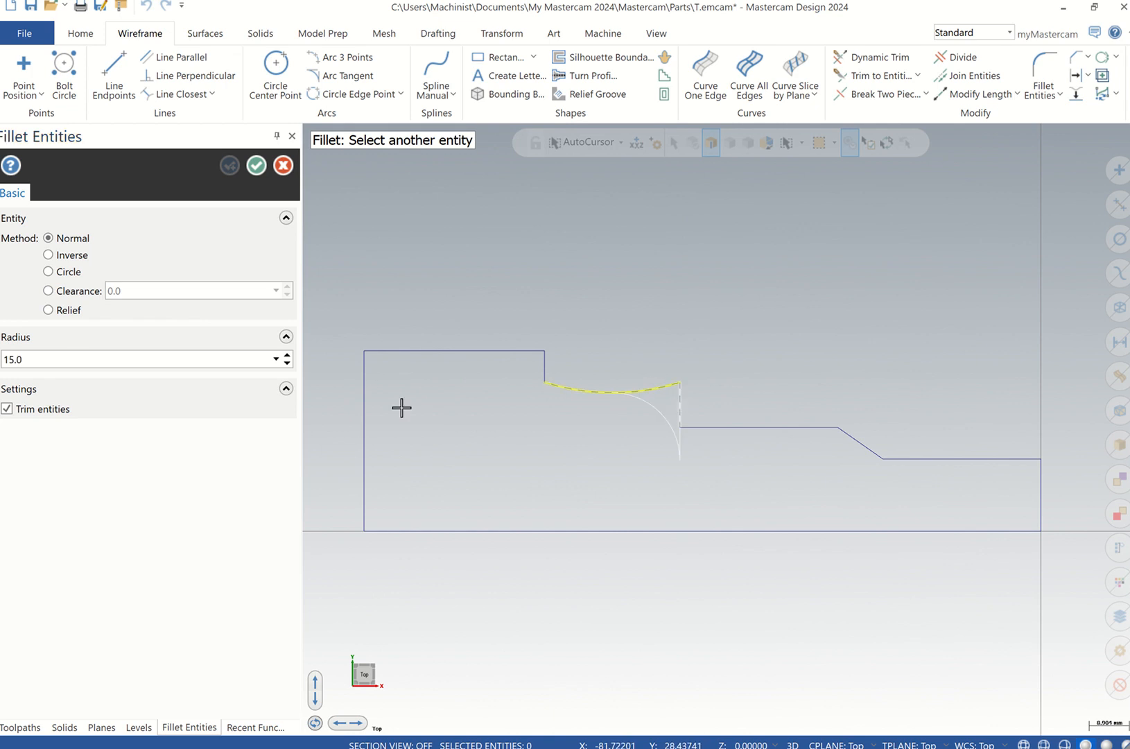
{"action": "double_click", "coordinate": [2, 364]}
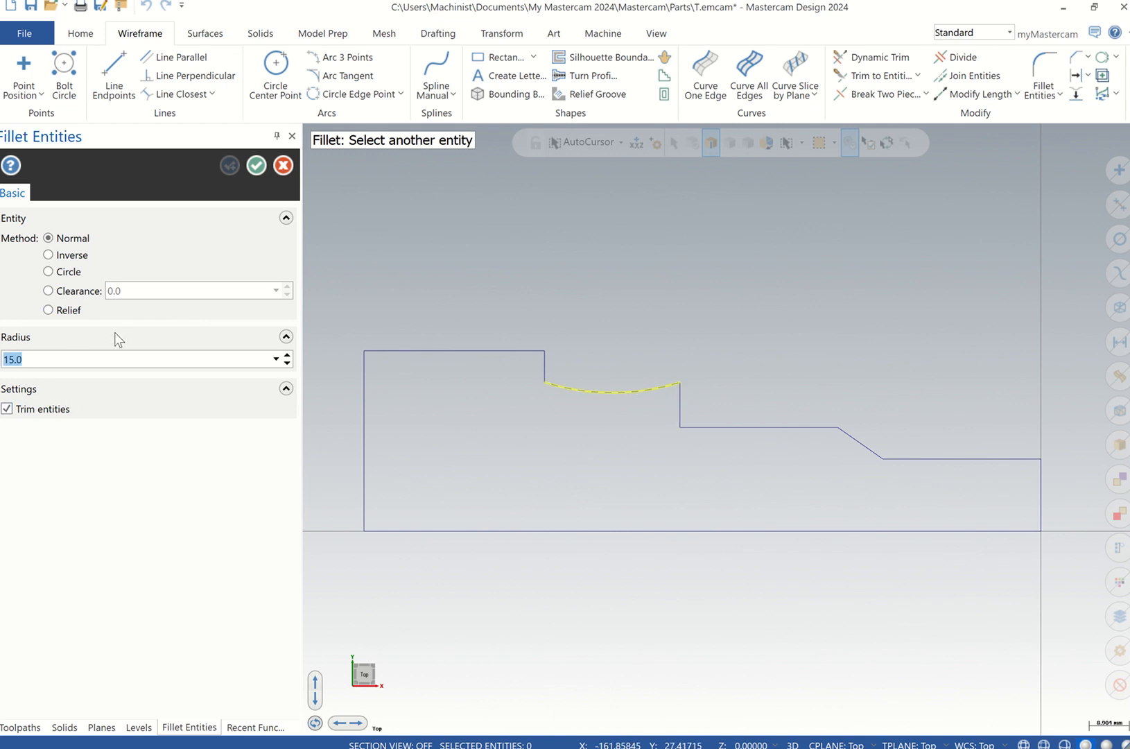
{"action": "type", "text": "5"}
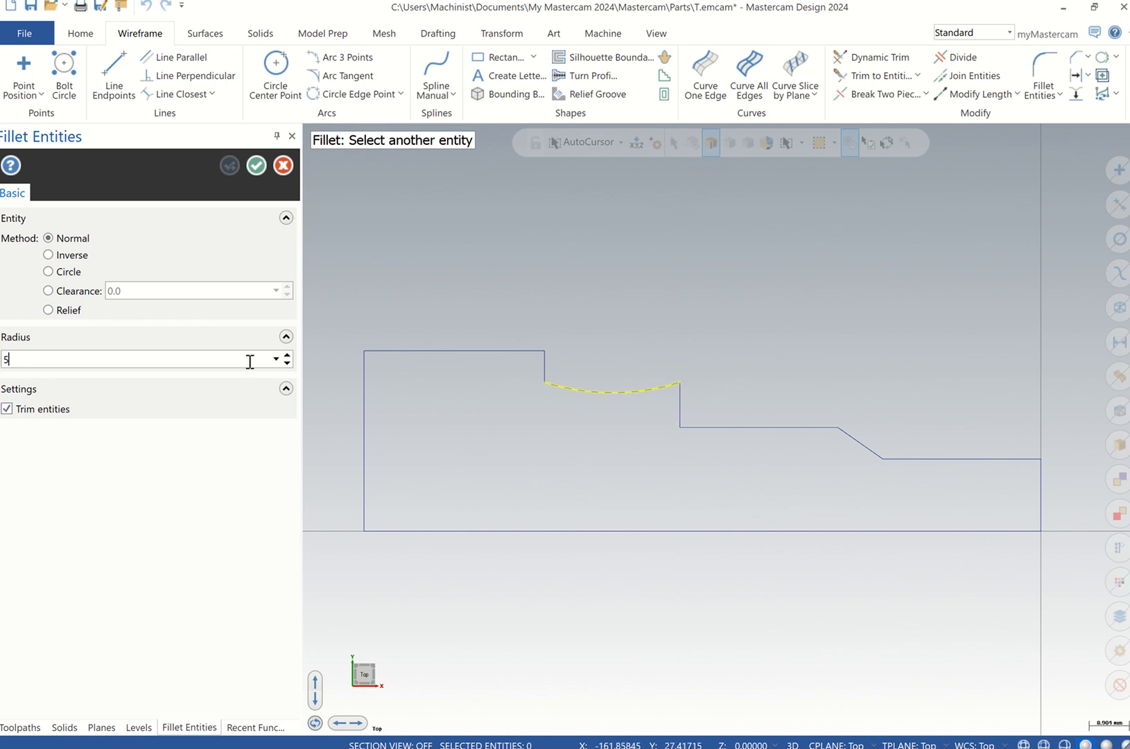
{"action": "left_click", "coordinate": [679, 396]}
{"action": "left_click", "coordinate": [548, 382]}
{"action": "left_click", "coordinate": [548, 380]}
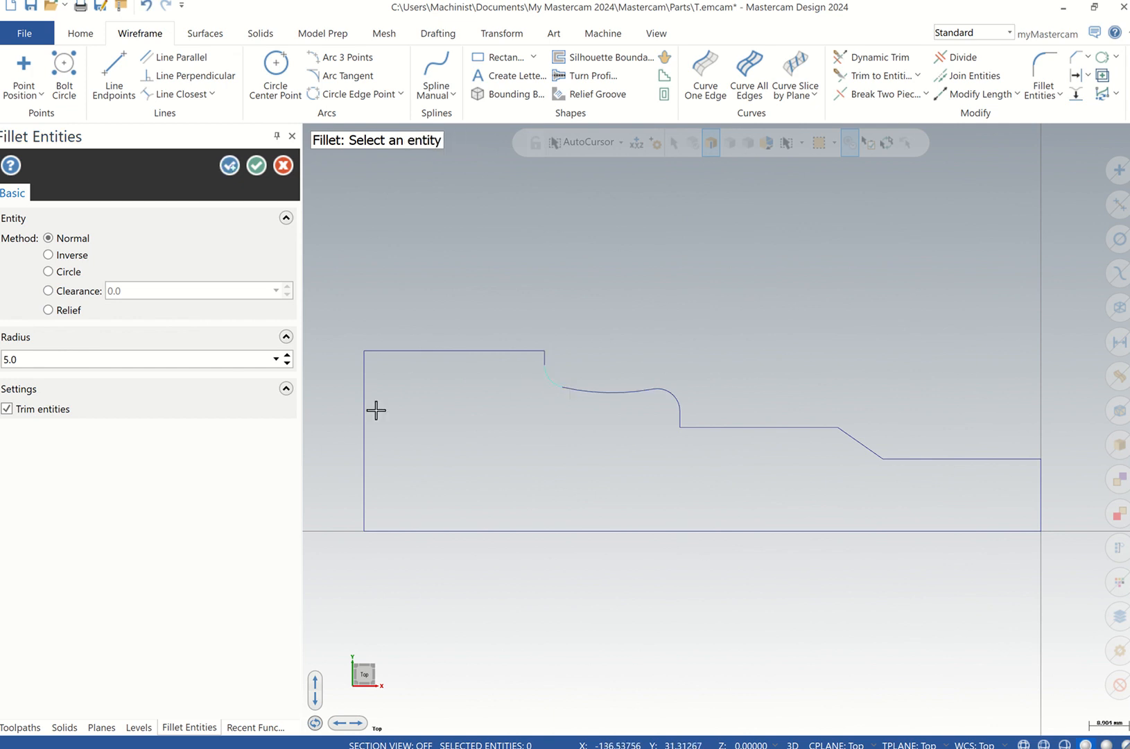
{"action": "left_click", "coordinate": [1028, 460]}
{"action": "left_click", "coordinate": [1041, 480]}
Fillet the inner corner at the foot of the middle step and the tall section's upper right corner with a 1 mm radius.
{"action": "double_click", "coordinate": [6, 360]}
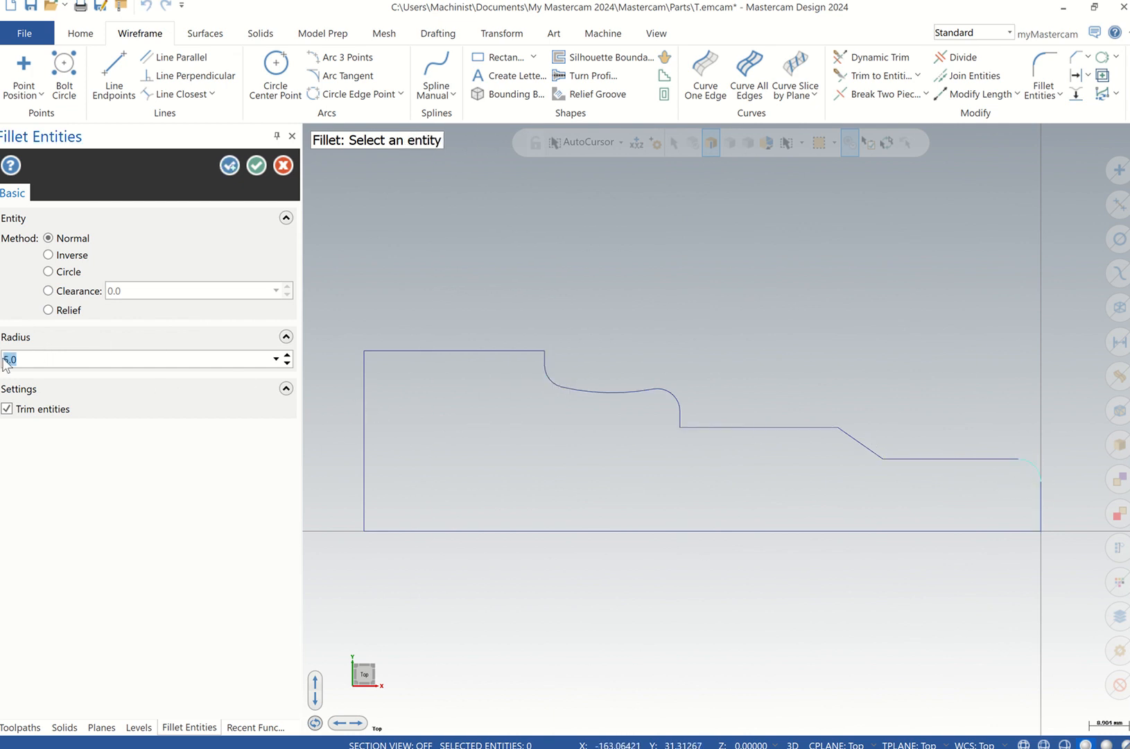
{"action": "left_click", "coordinate": [236, 166]}
{"action": "left_click", "coordinate": [719, 428]}
{"action": "left_click", "coordinate": [677, 417]}
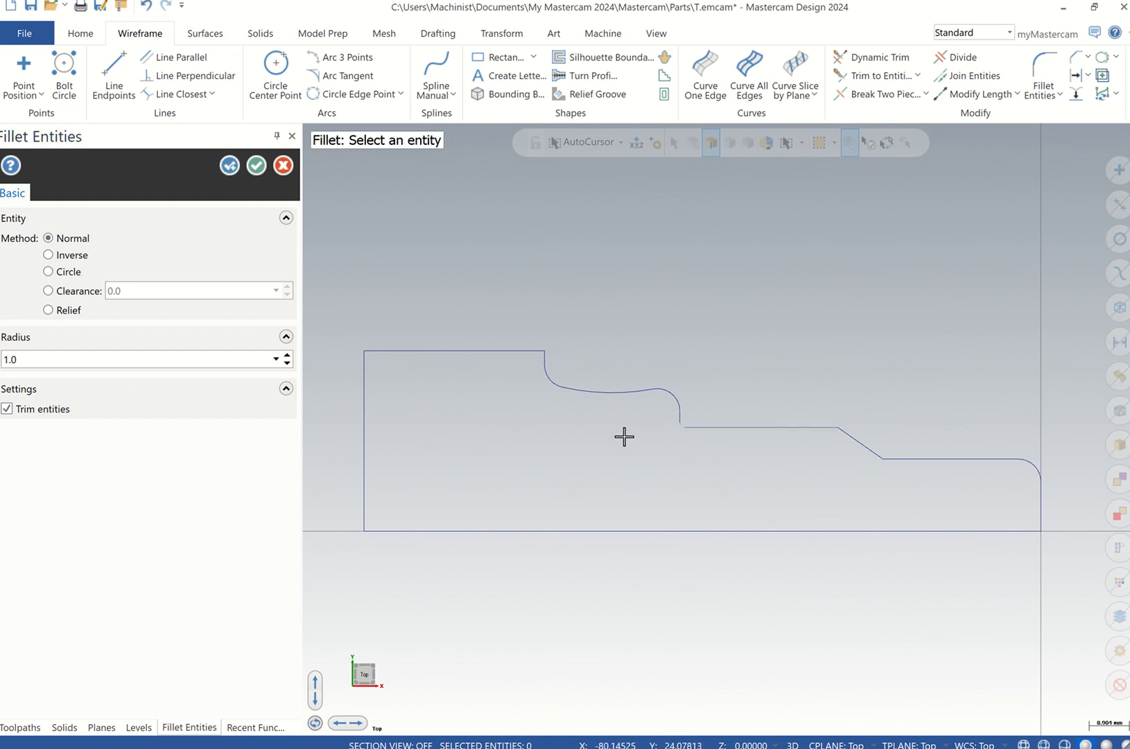
{"action": "left_click", "coordinate": [545, 358]}
{"action": "left_click", "coordinate": [529, 349]}
{"action": "left_click", "coordinate": [257, 165]}
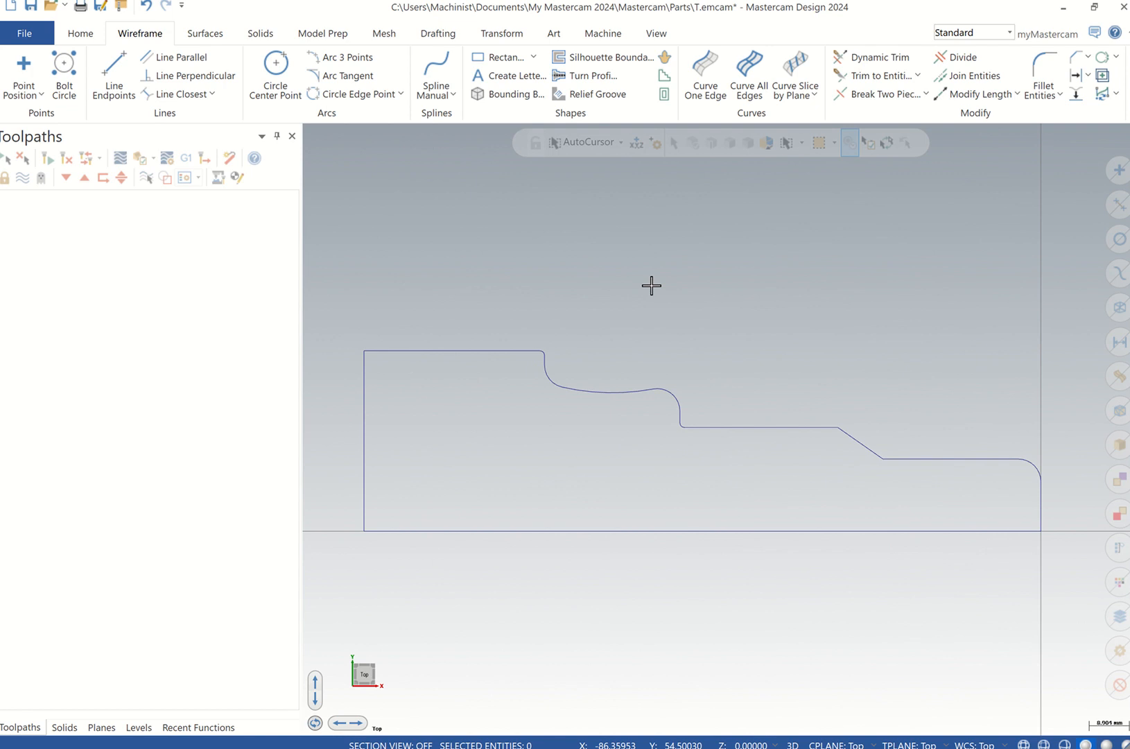
Save the part under the file name WSK3 in the Parts folder.
{"action": "key", "text": "ctrl+shift+s"}
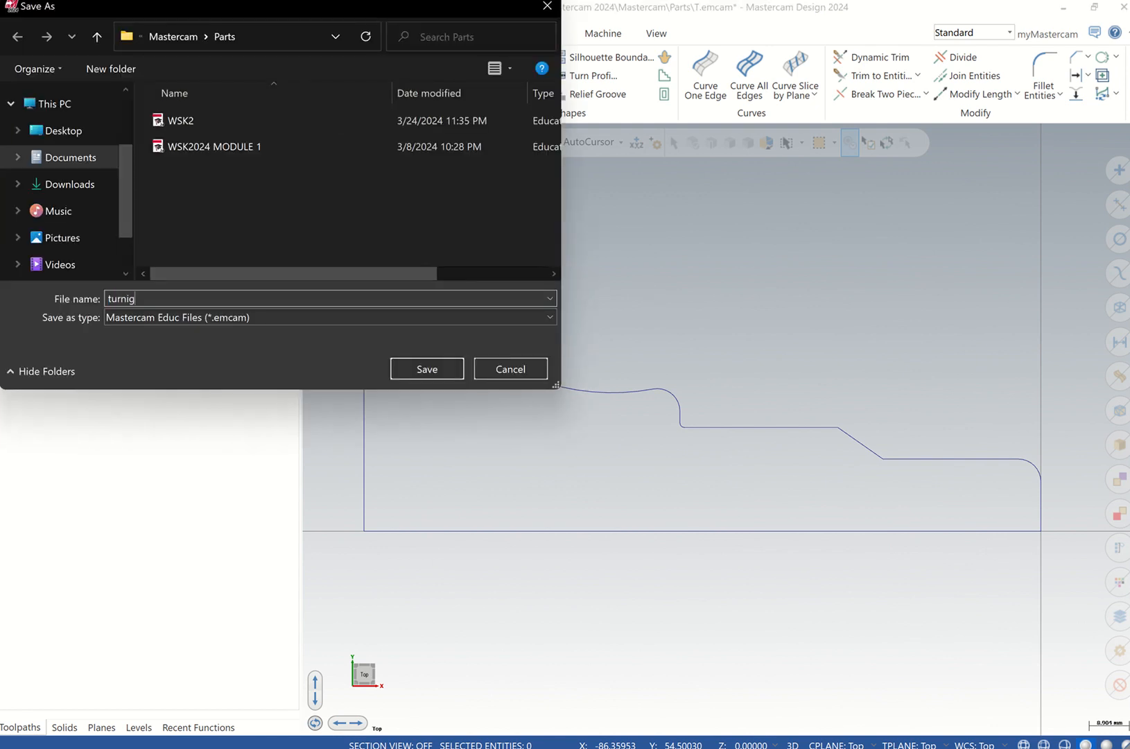
{"action": "type", "text": "WSK3"}
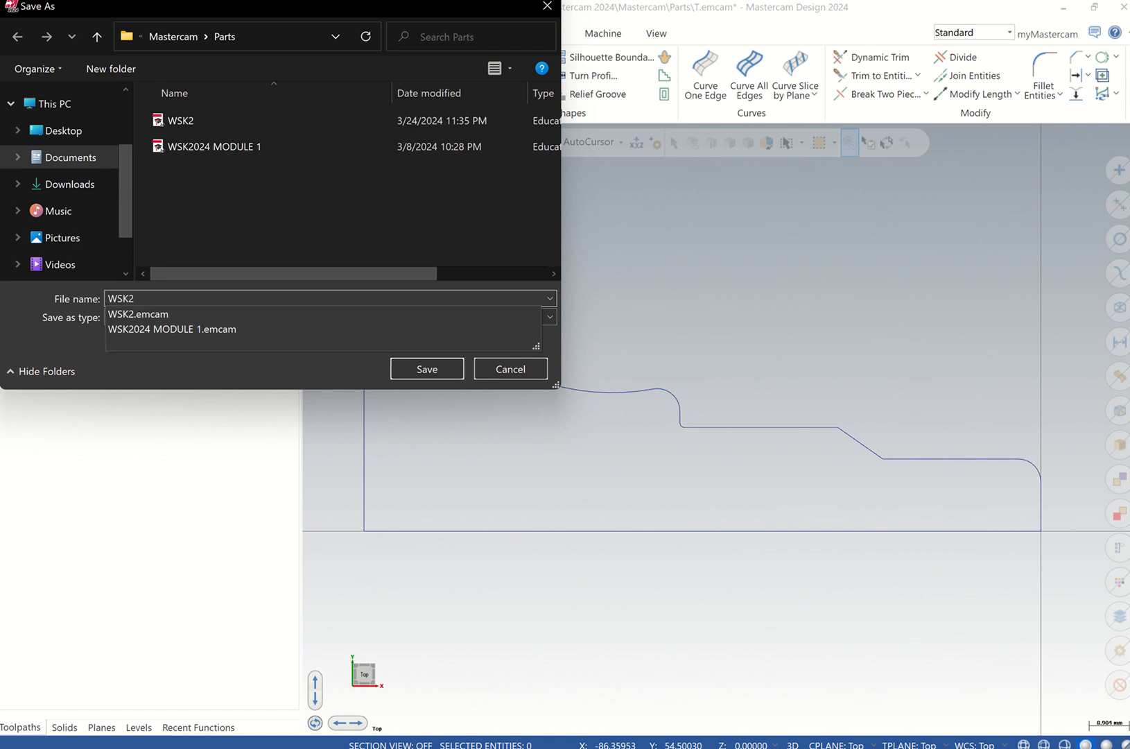
{"action": "key", "text": "Return"}
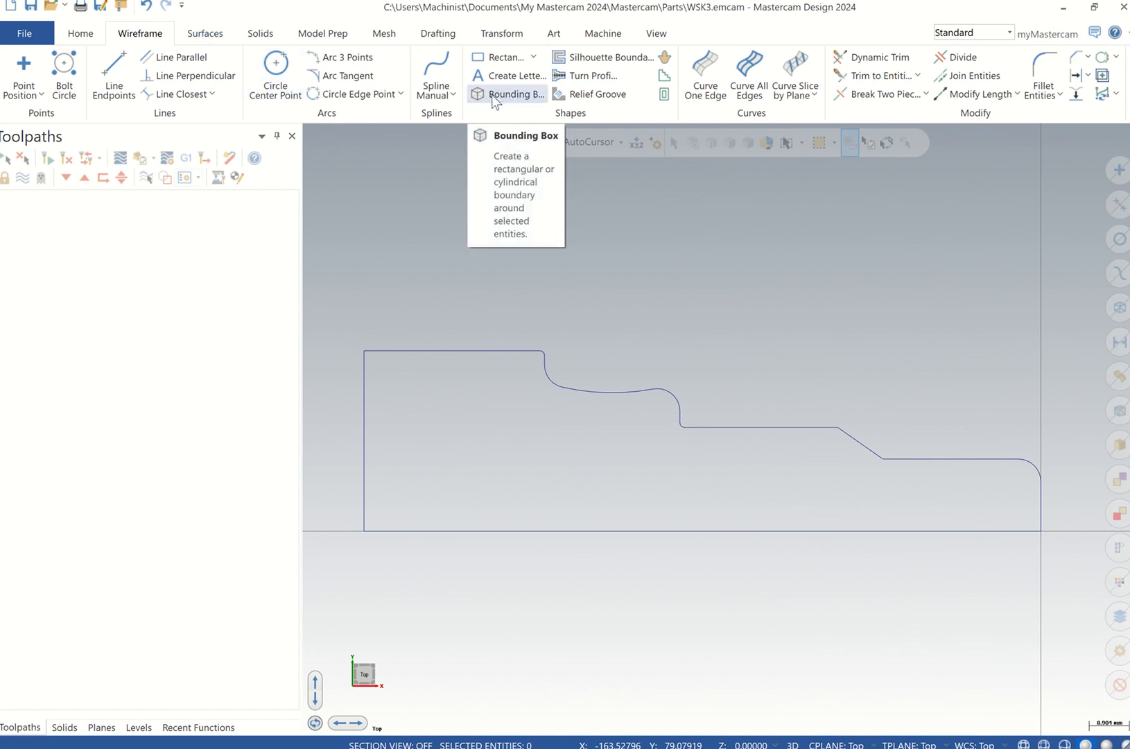
Revolve the closed profile chain 360 degrees about its horizontal base line into a new solid body.
{"action": "left_click", "coordinate": [260, 32]}
{"action": "left_click", "coordinate": [200, 56]}
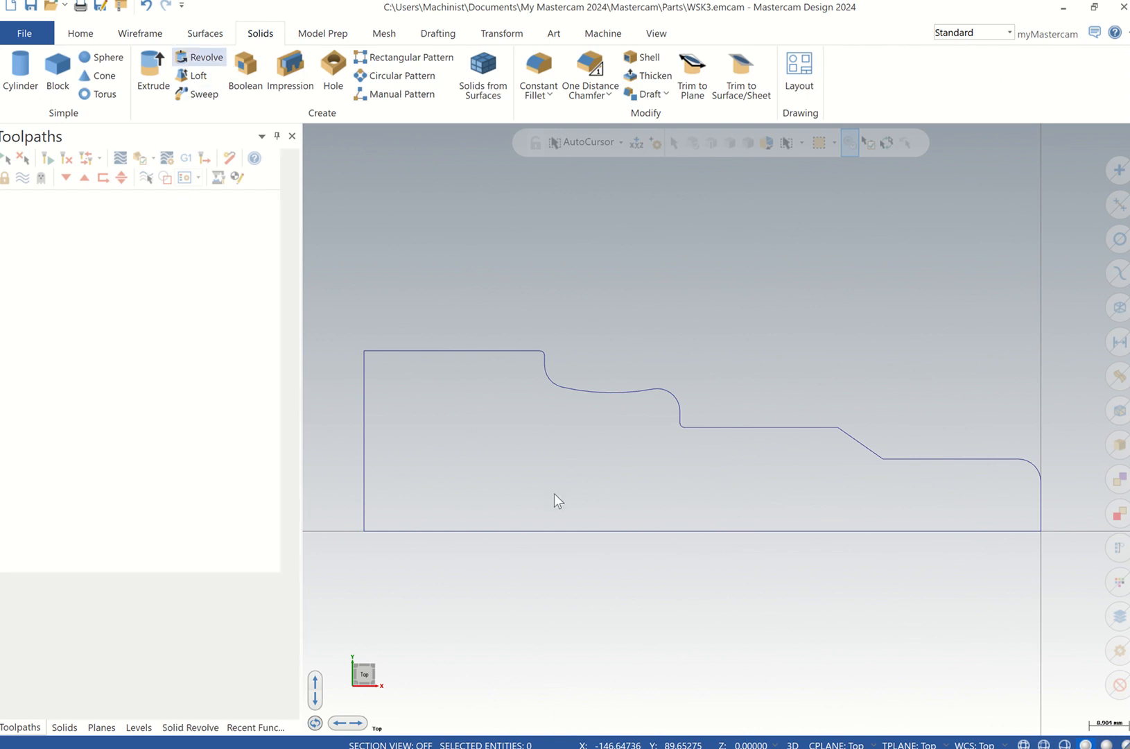
{"action": "left_click", "coordinate": [366, 487]}
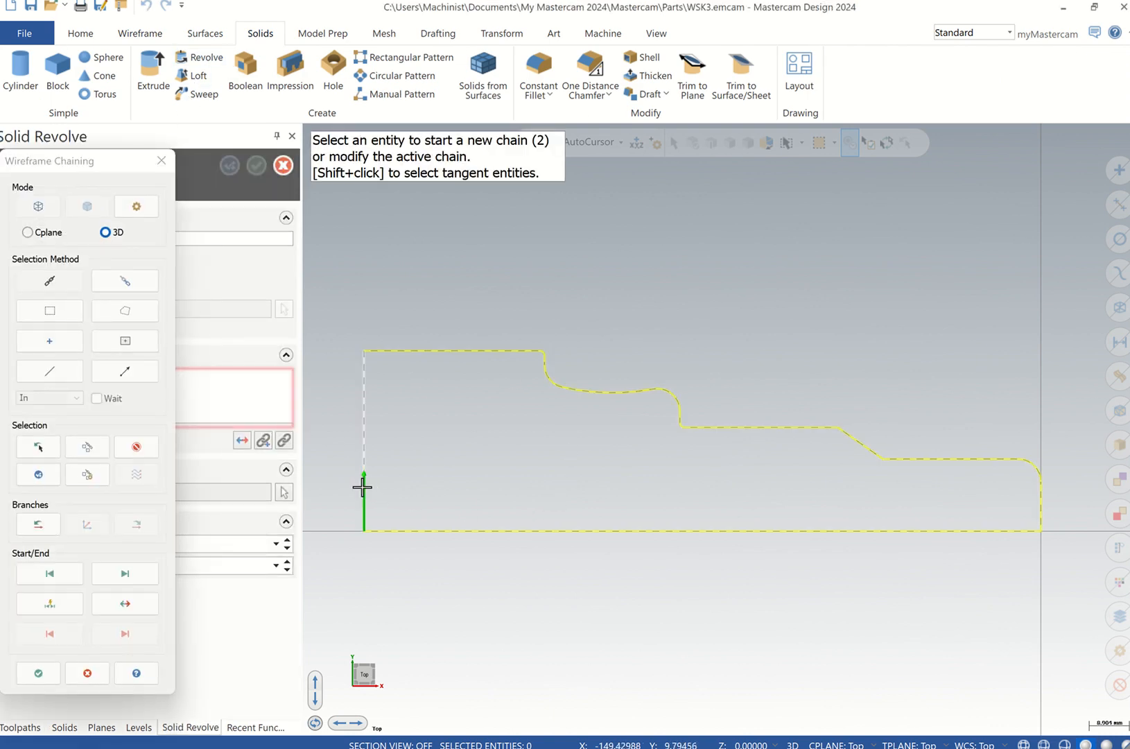
{"action": "key", "text": "Return"}
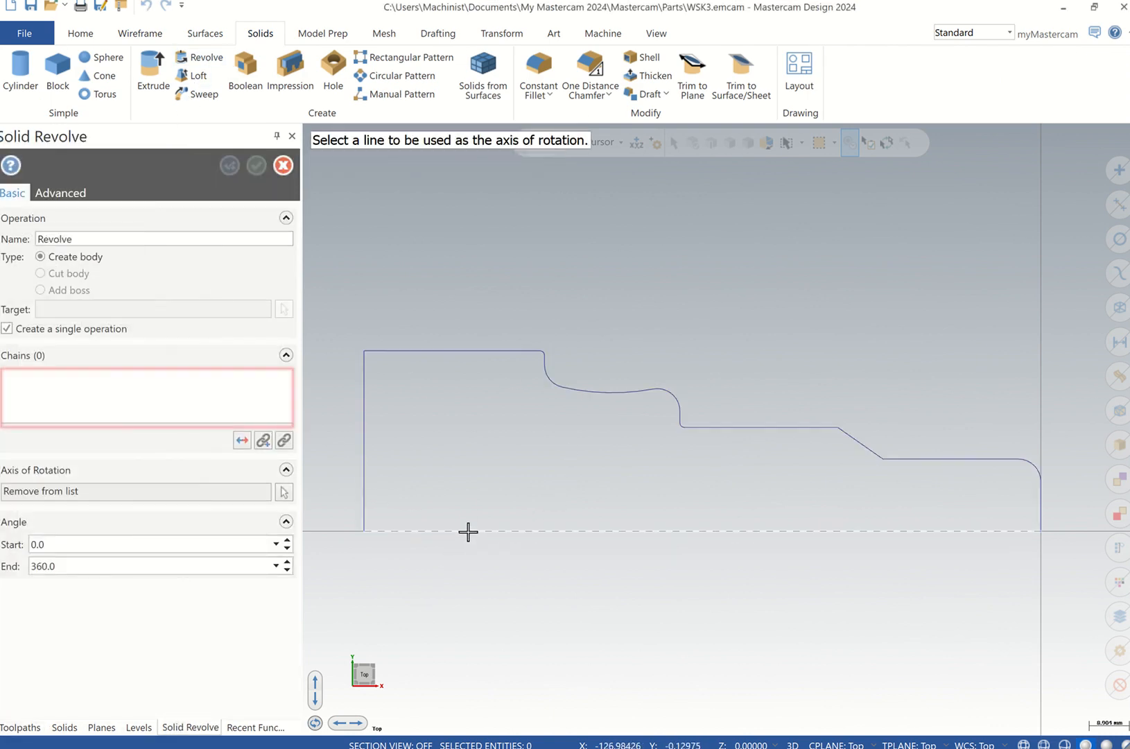
{"action": "left_click", "coordinate": [468, 531]}
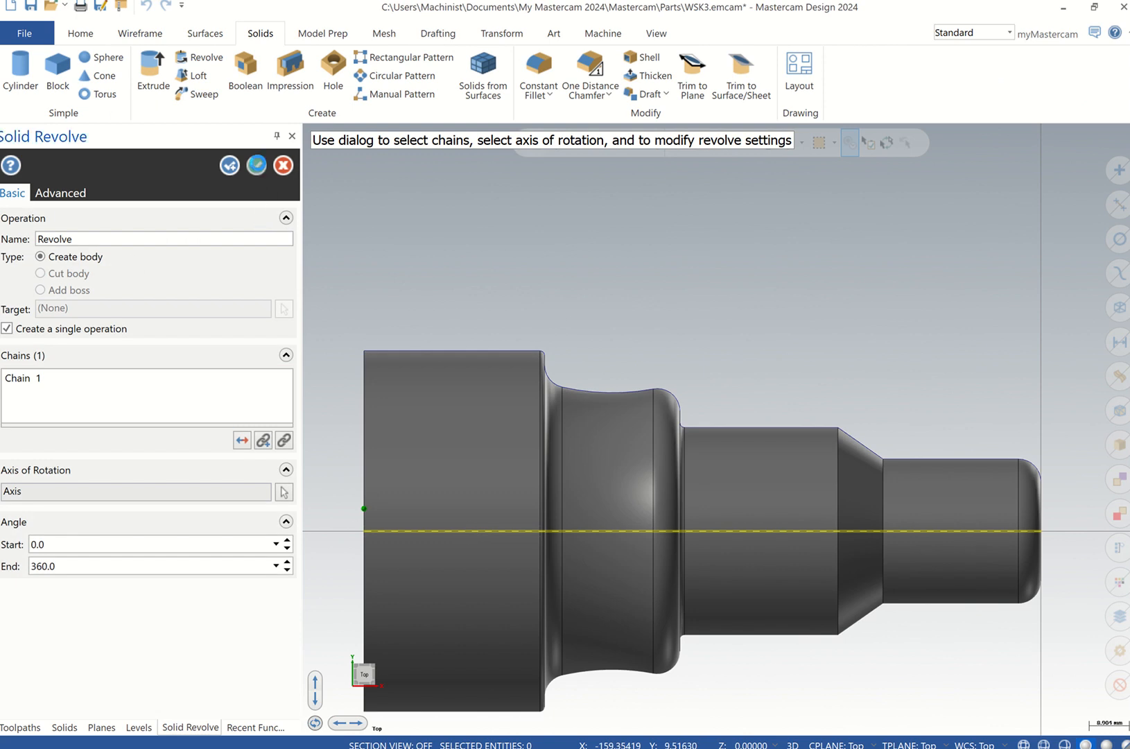
{"action": "left_click", "coordinate": [256, 165]}
Show the revolved solid in the isometric view and save the part.
{"action": "right_click", "coordinate": [672, 227]}
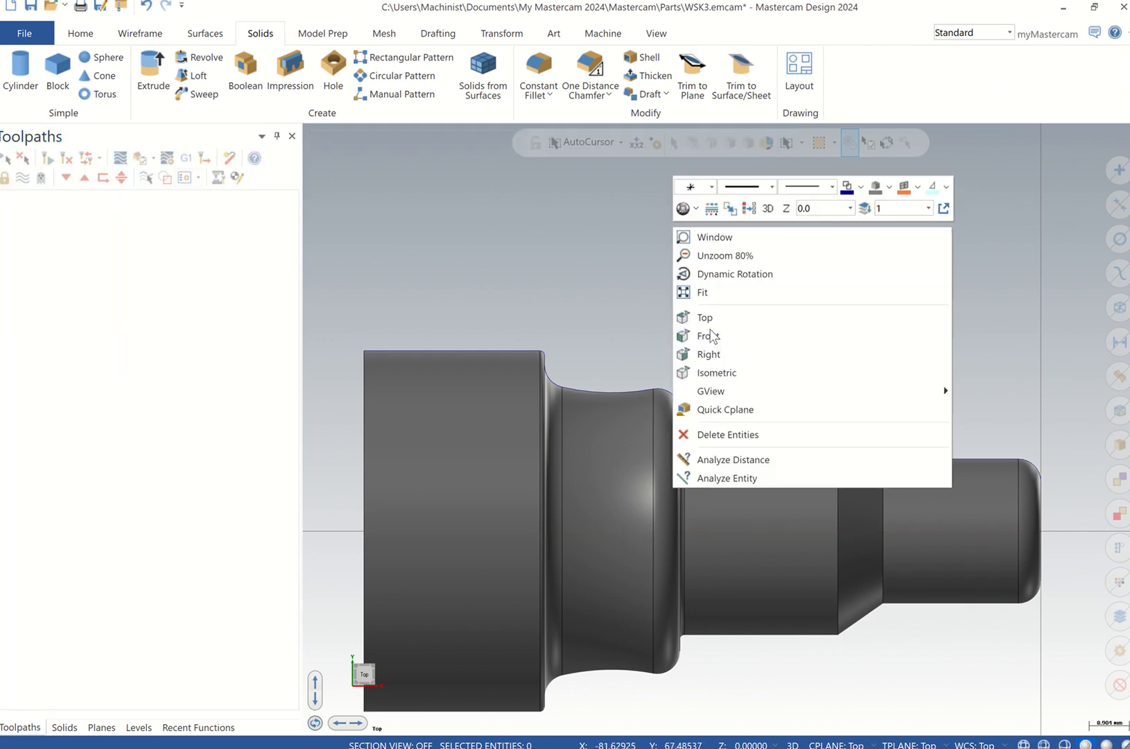
{"action": "left_click", "coordinate": [723, 374]}
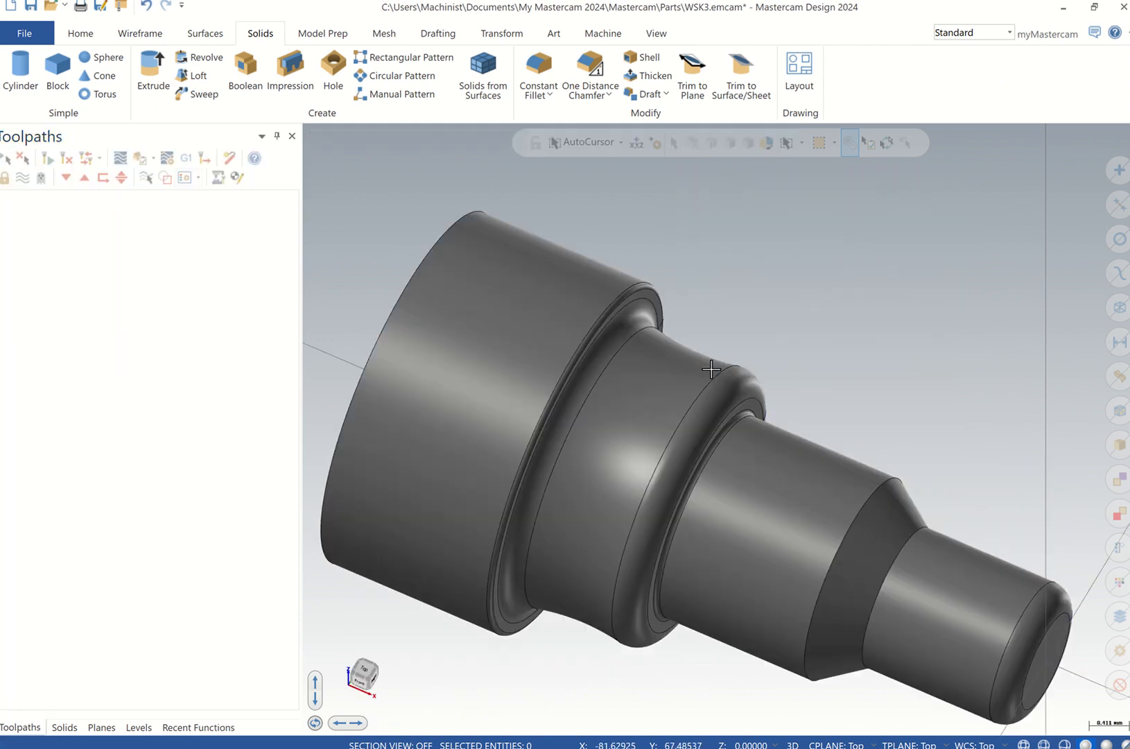
{"action": "scroll", "coordinate": [772, 421], "scroll_direction": "down", "scroll_amount": 5}
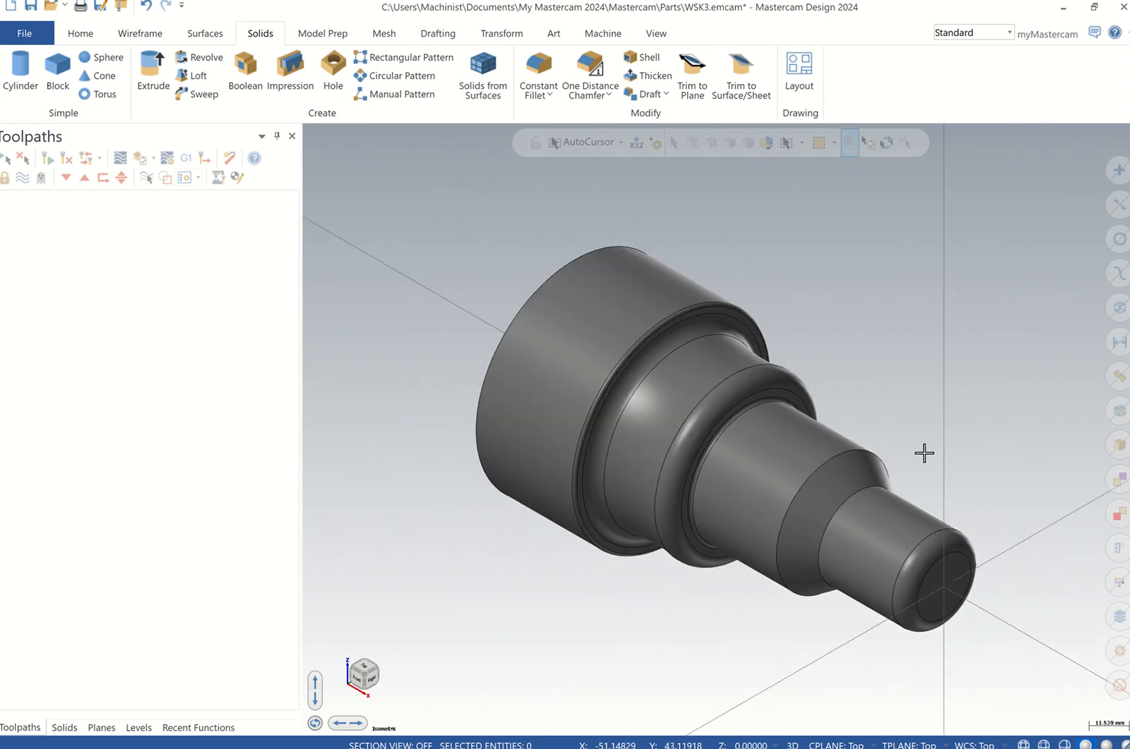
{"action": "key", "text": "ctrl+s"}
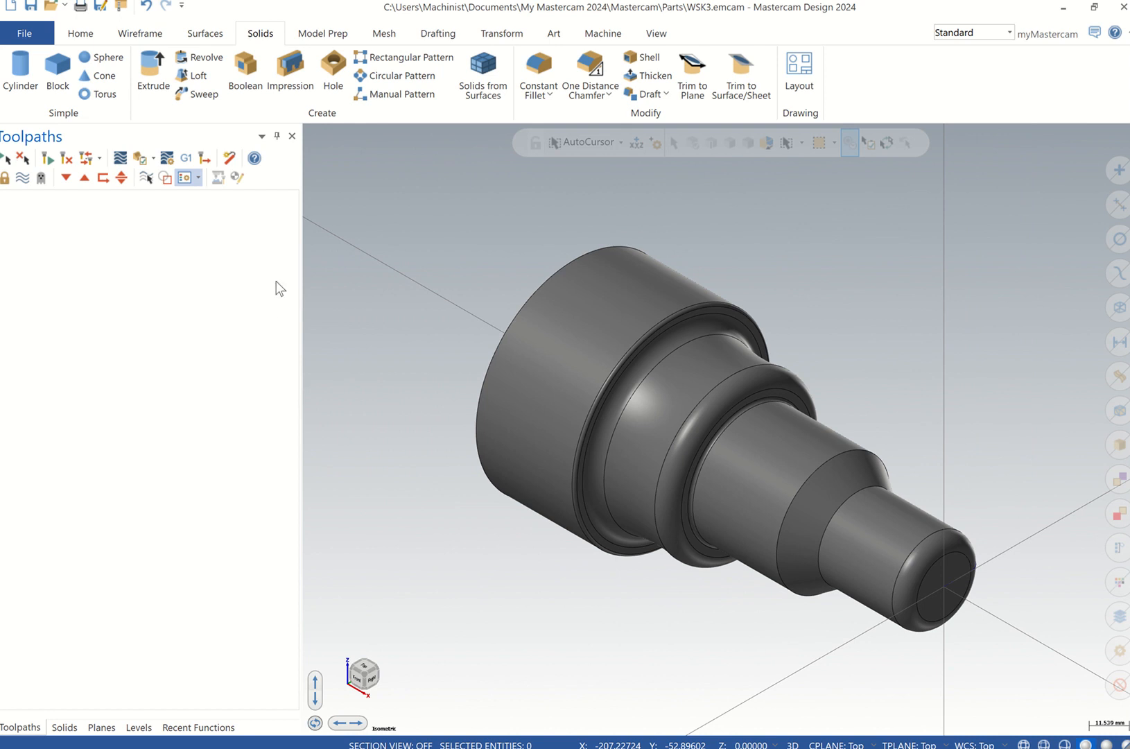
Create a full turn profile from the revolved solid using the Spin method with 0.02 tolerance, and save the part.
{"action": "left_click", "coordinate": [140, 34]}
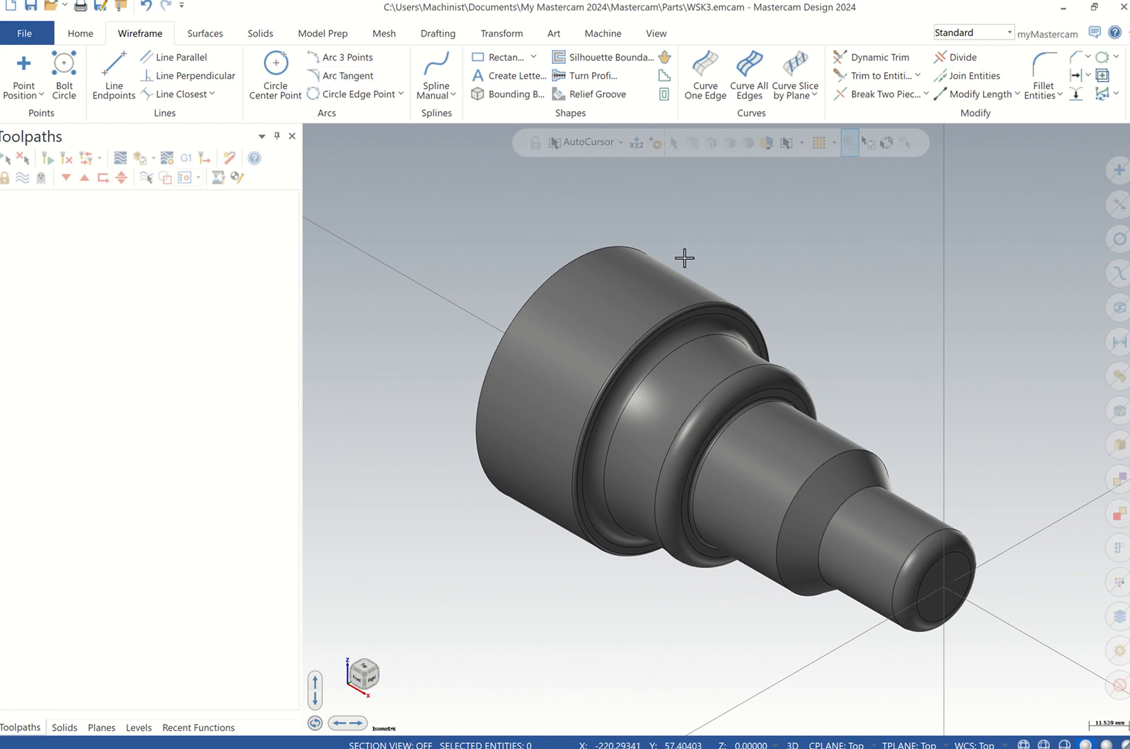
{"action": "left_click", "coordinate": [603, 78]}
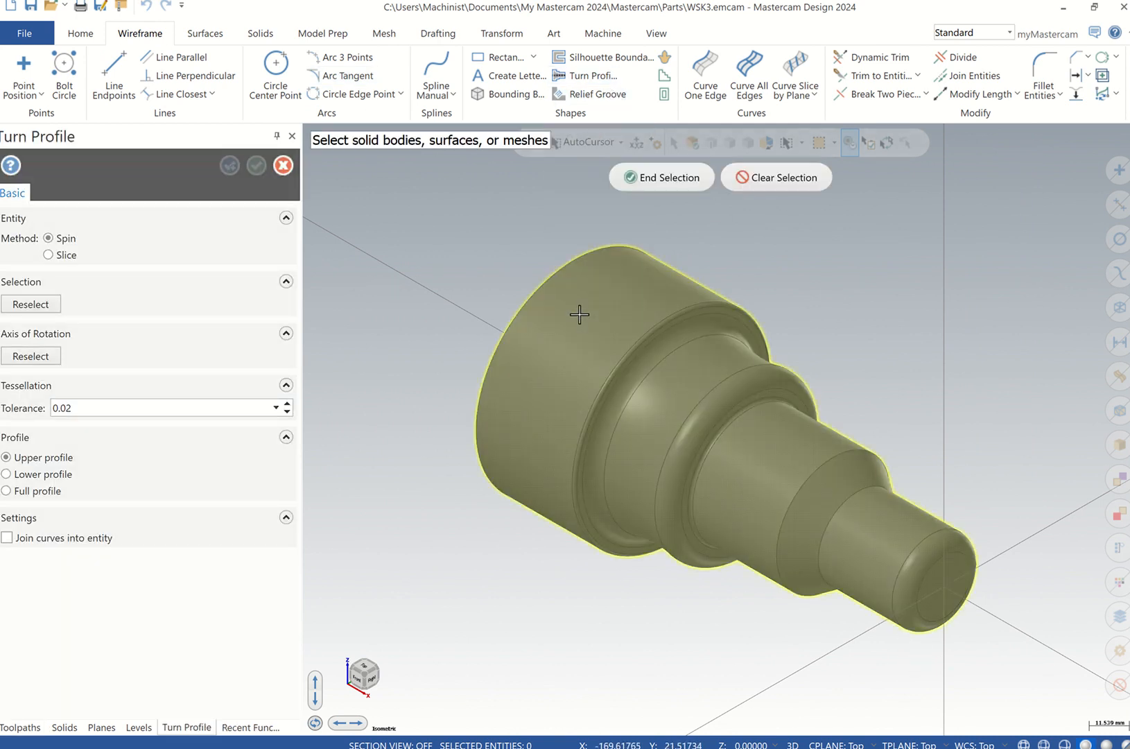
{"action": "left_click", "coordinate": [579, 315]}
{"action": "key", "text": "Return"}
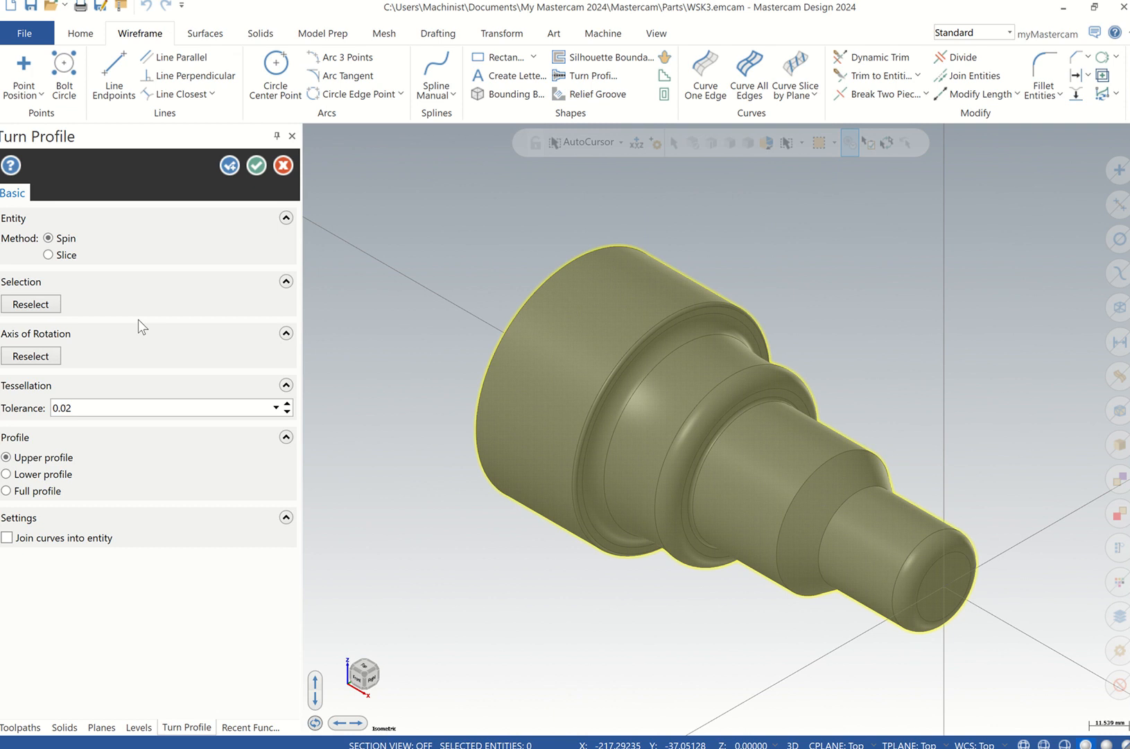
{"action": "left_click", "coordinate": [16, 494]}
{"action": "left_click", "coordinate": [256, 166]}
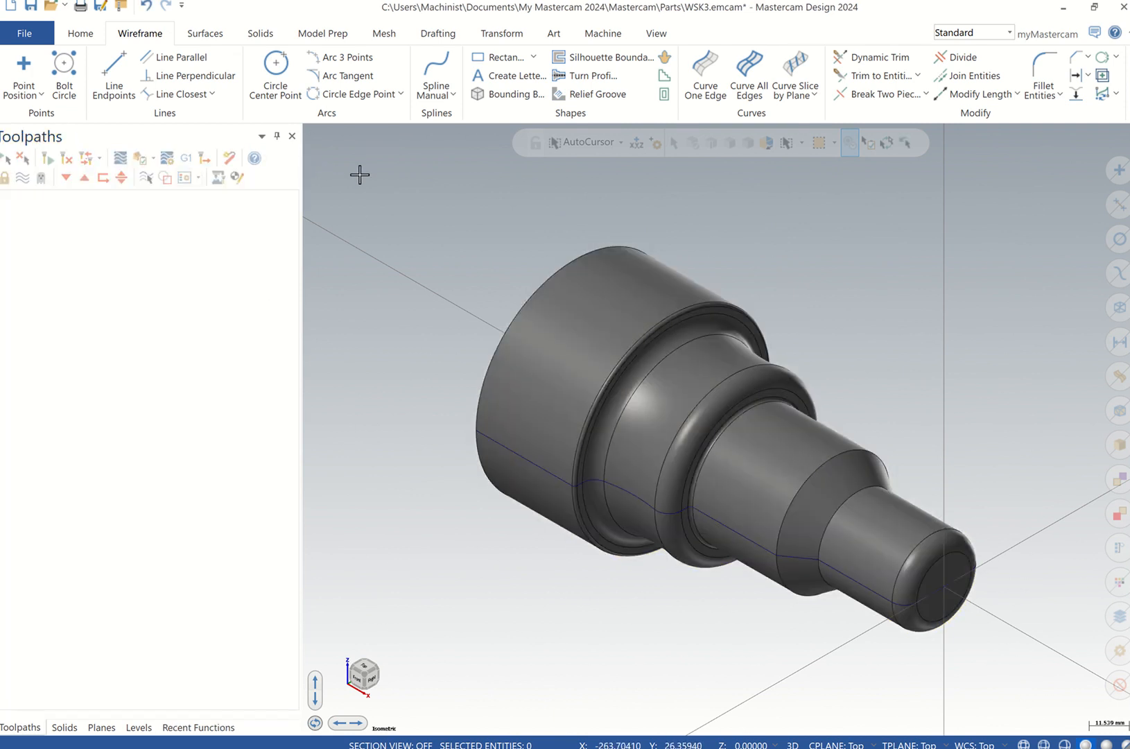
{"action": "key", "text": "ctrl+s"}
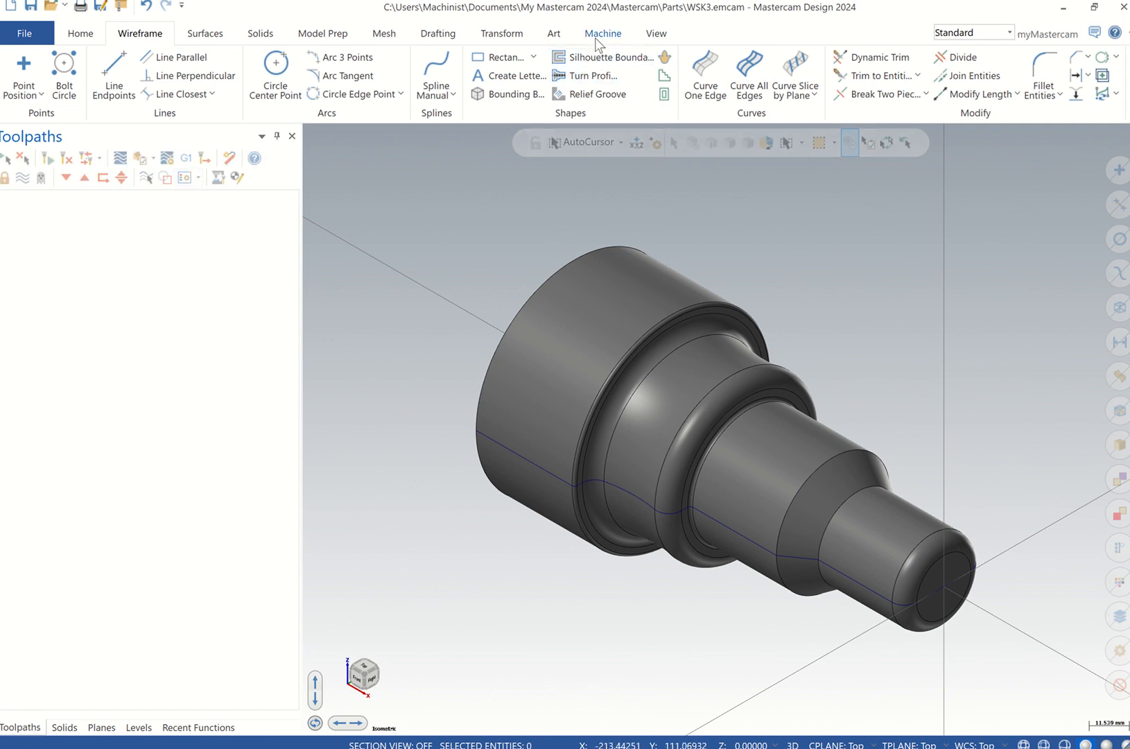
Add the default lathe as the machine type for the part.
{"action": "left_click", "coordinate": [598, 33]}
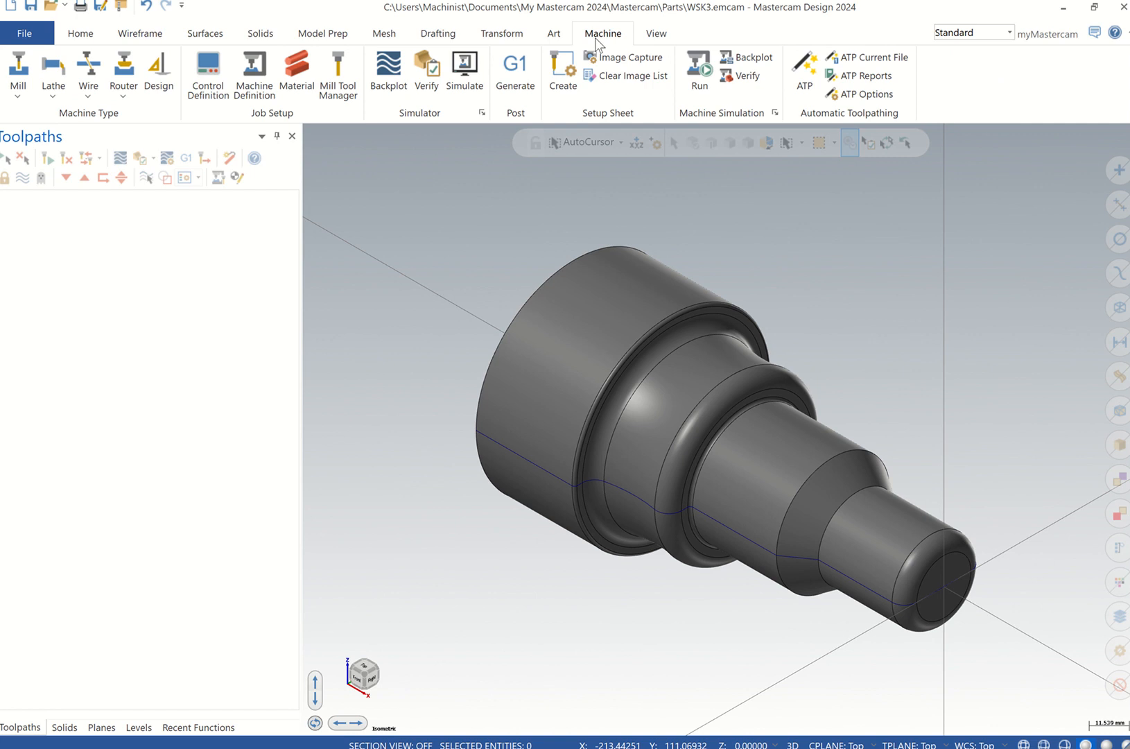
{"action": "left_click", "coordinate": [51, 100]}
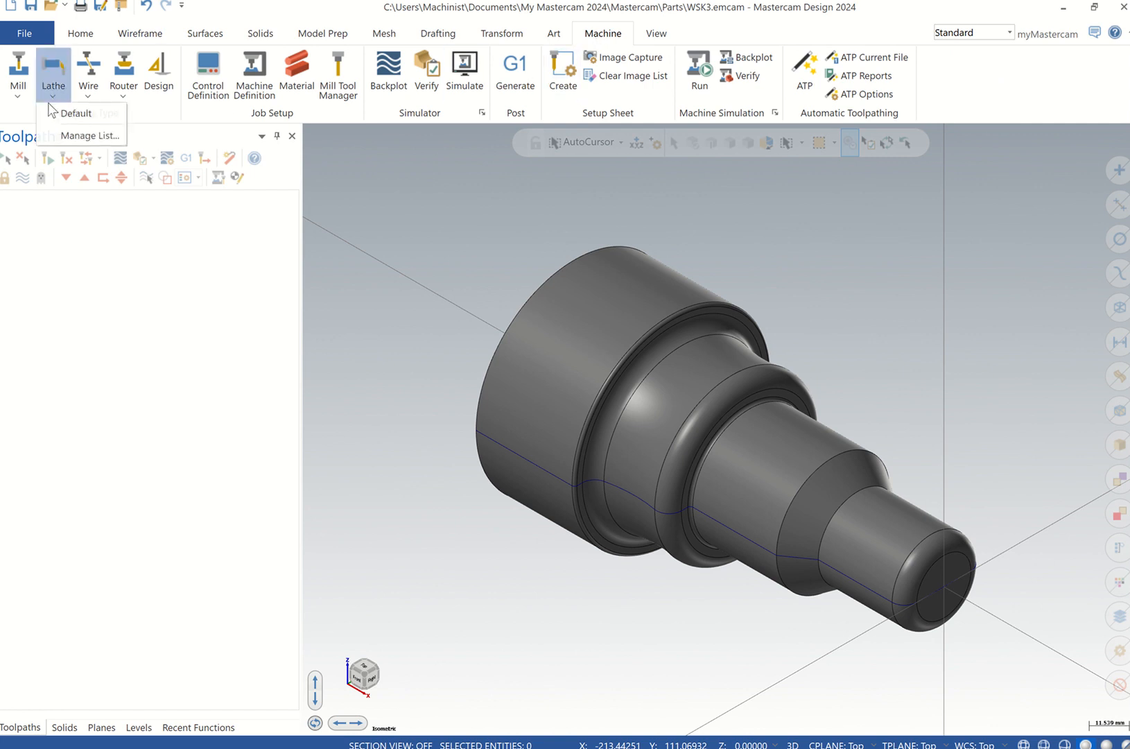
{"action": "left_click", "coordinate": [86, 114]}
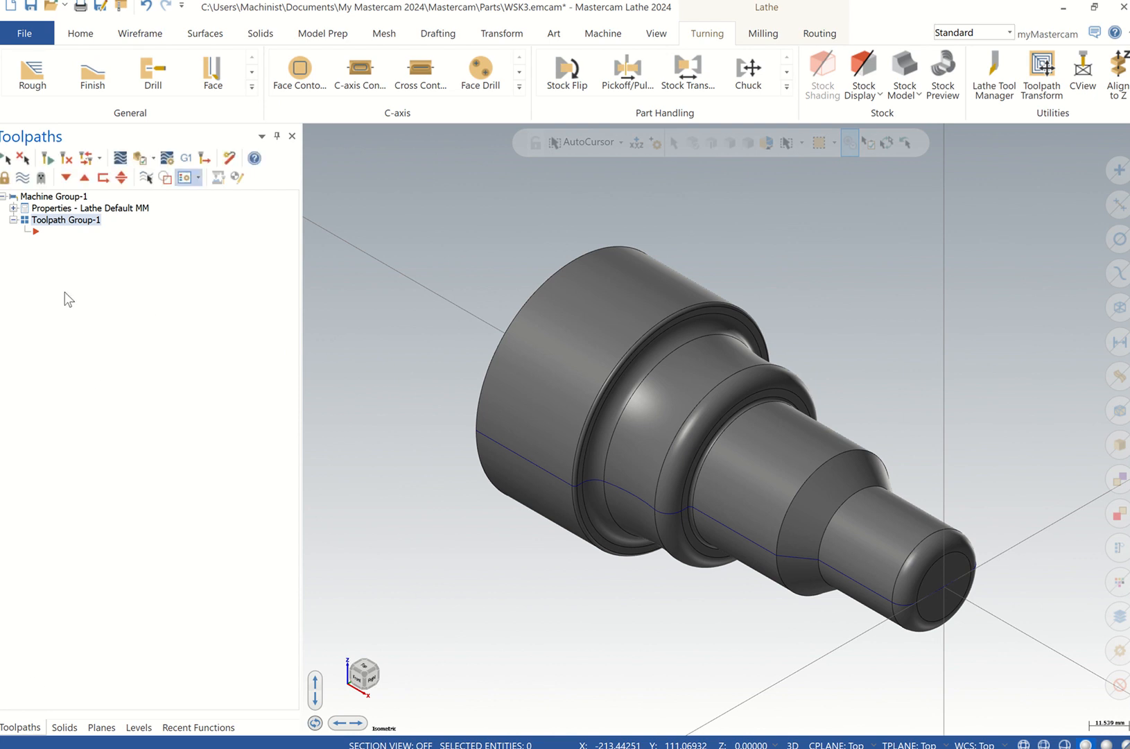
In the machine group's tool settings, set the default program number to 1 and enable sequential tool numbering and the duplicate tool number warning.
{"action": "left_click", "coordinate": [13, 208]}
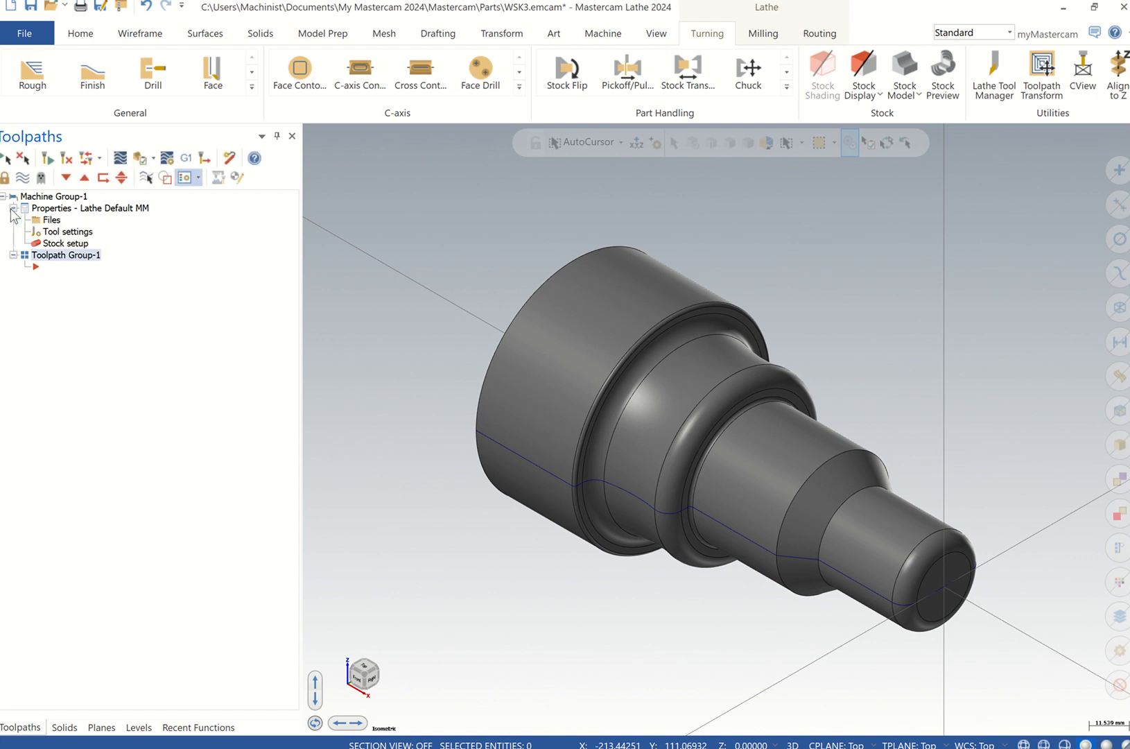
{"action": "left_click", "coordinate": [82, 238]}
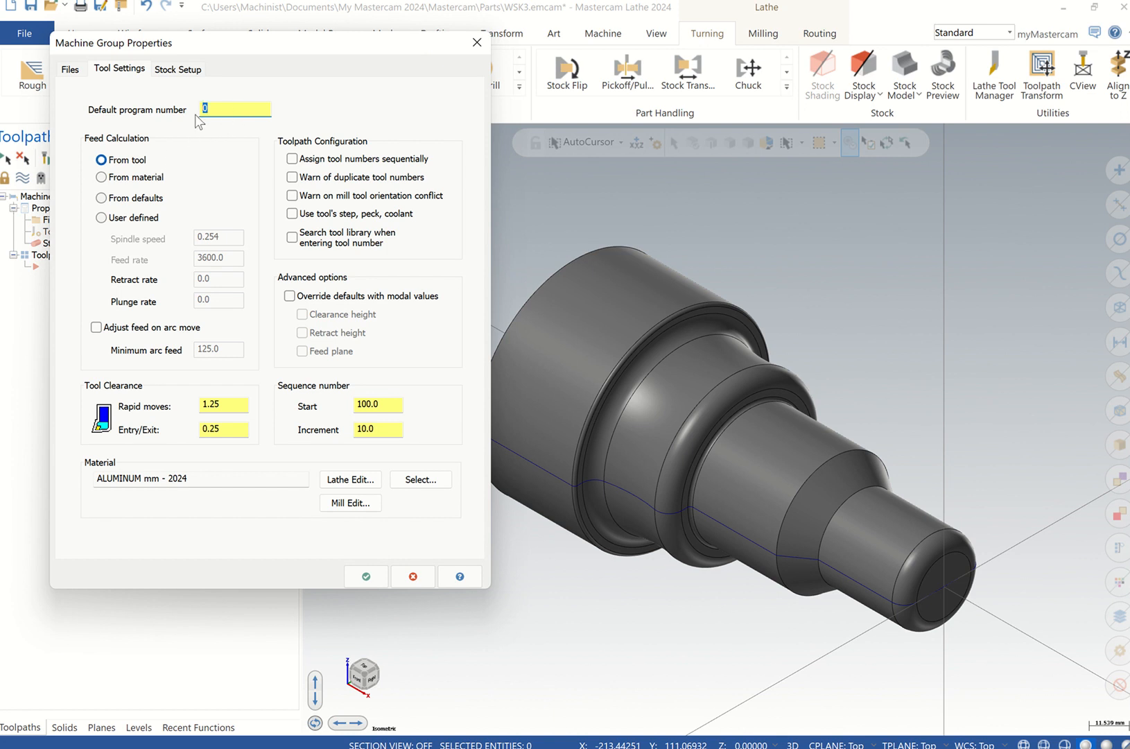
{"action": "type", "text": "1"}
{"action": "left_click", "coordinate": [292, 159]}
{"action": "left_click", "coordinate": [336, 481]}
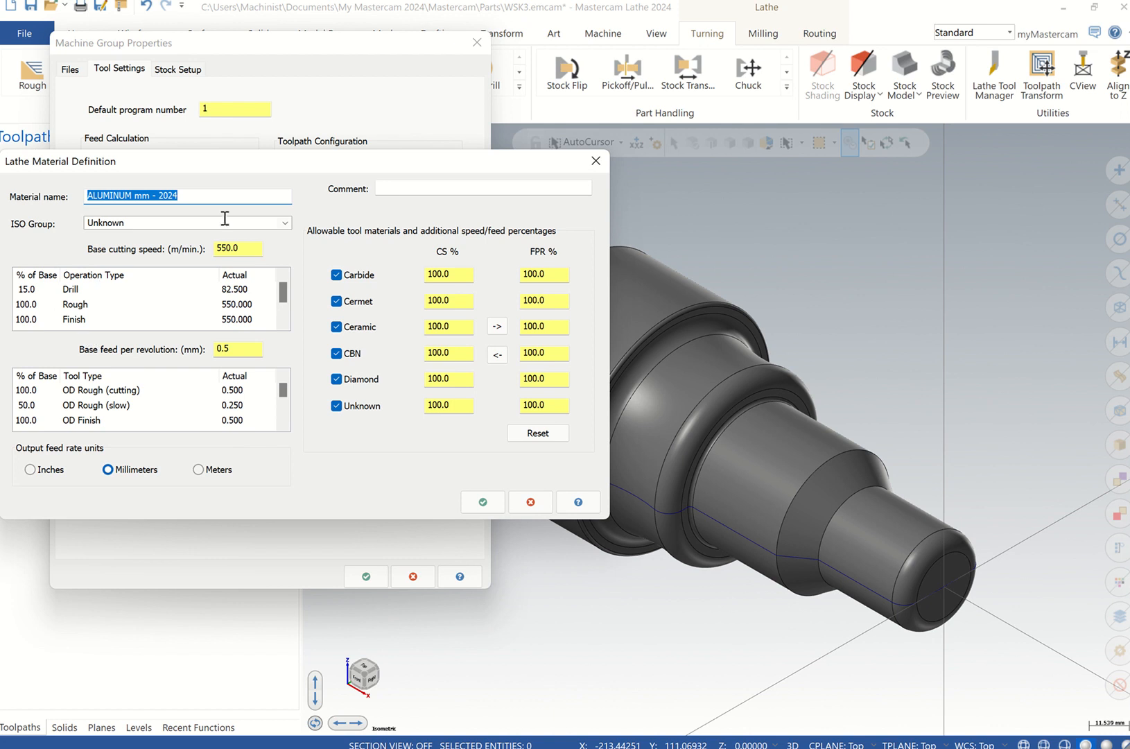
{"action": "left_click", "coordinate": [596, 161]}
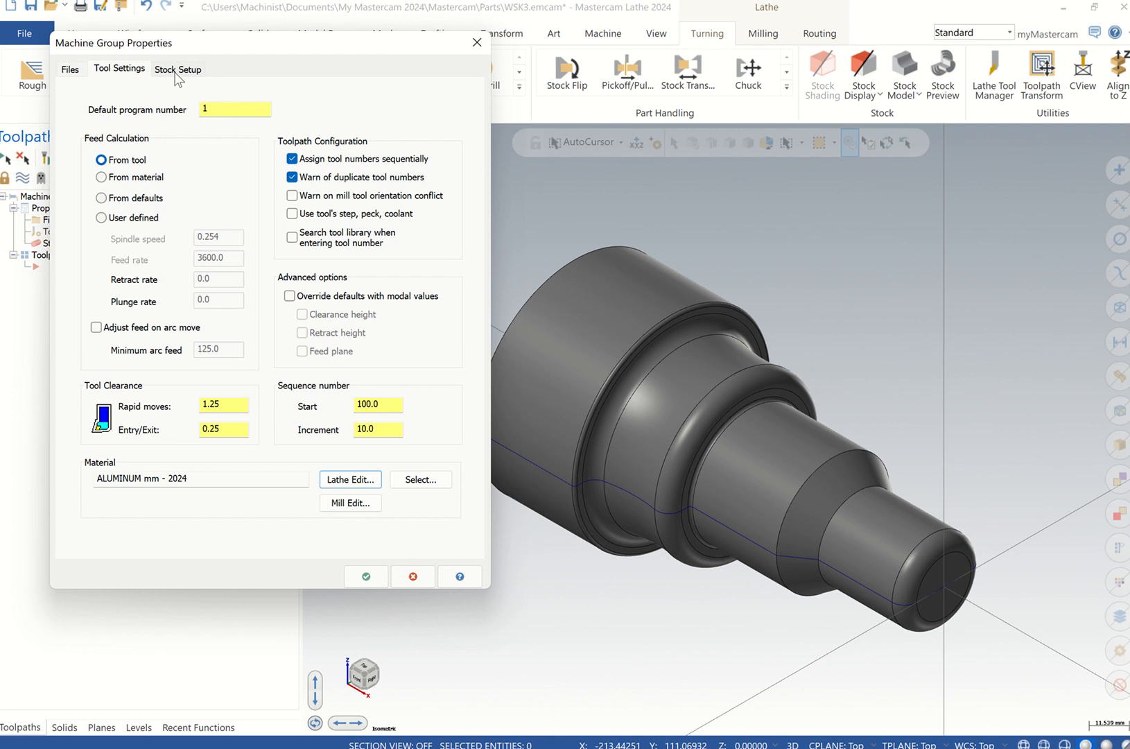
Define the left-spindle stock as a cylinder, picking its outside diameter from the part and setting its length to 150 mm.
{"action": "left_click", "coordinate": [177, 70]}
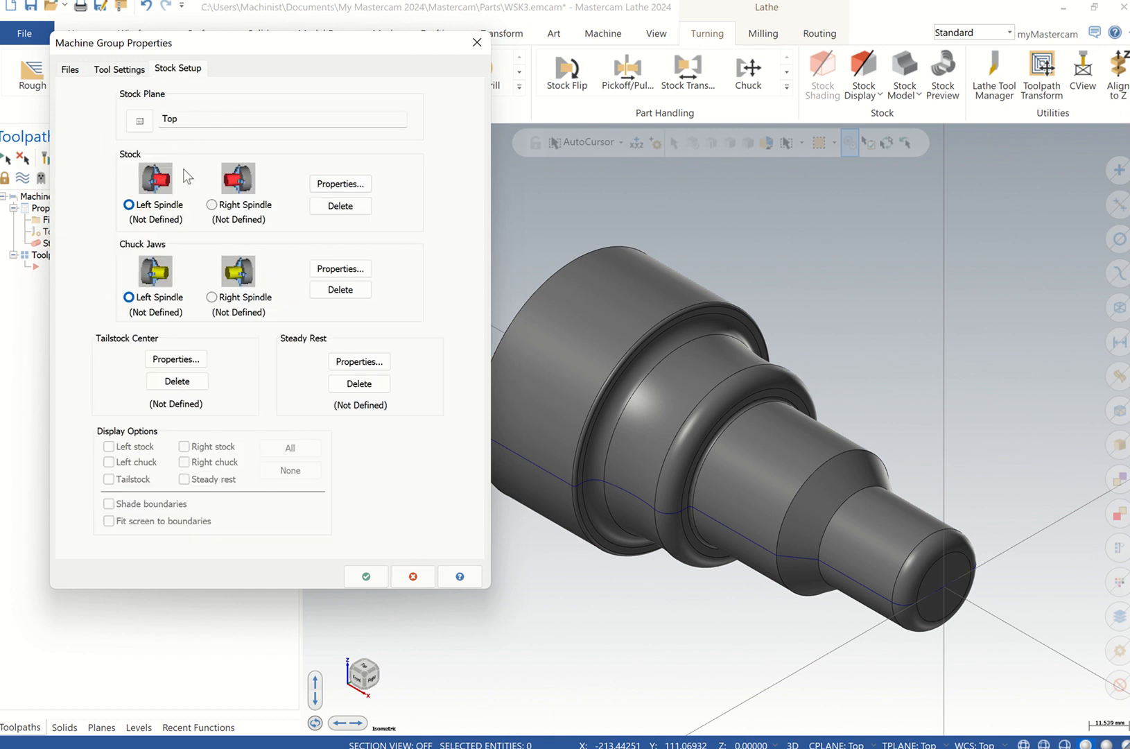
{"action": "left_click", "coordinate": [347, 186]}
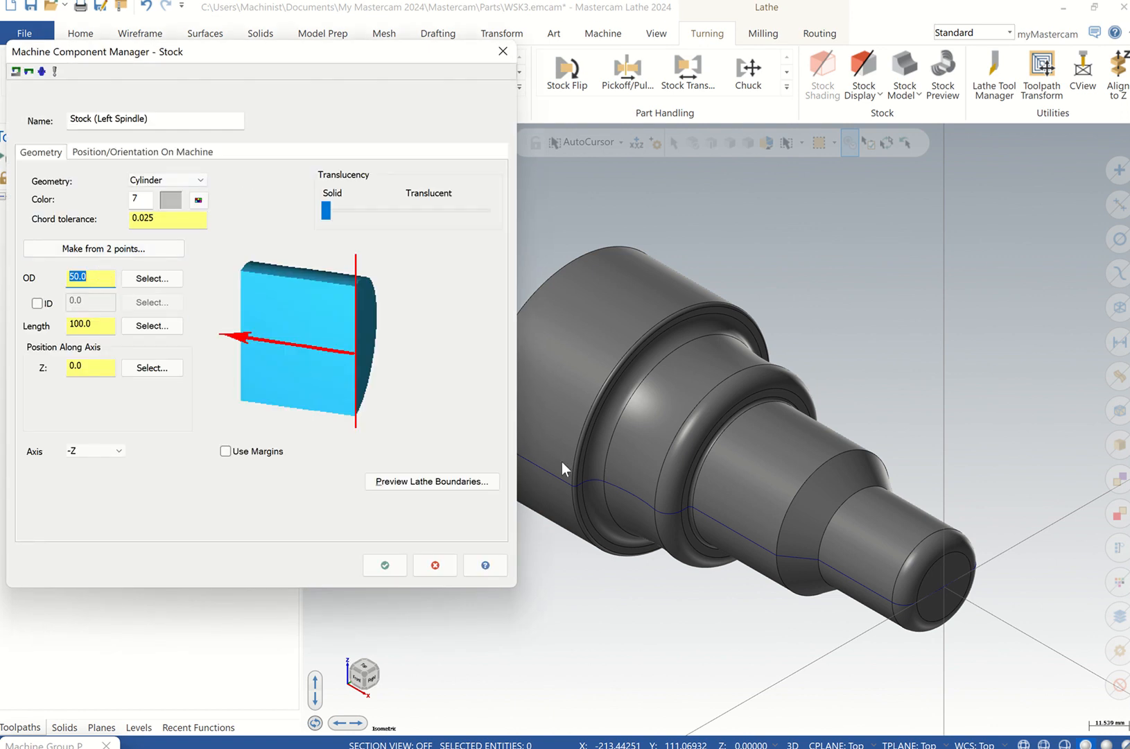
{"action": "left_click", "coordinate": [147, 279]}
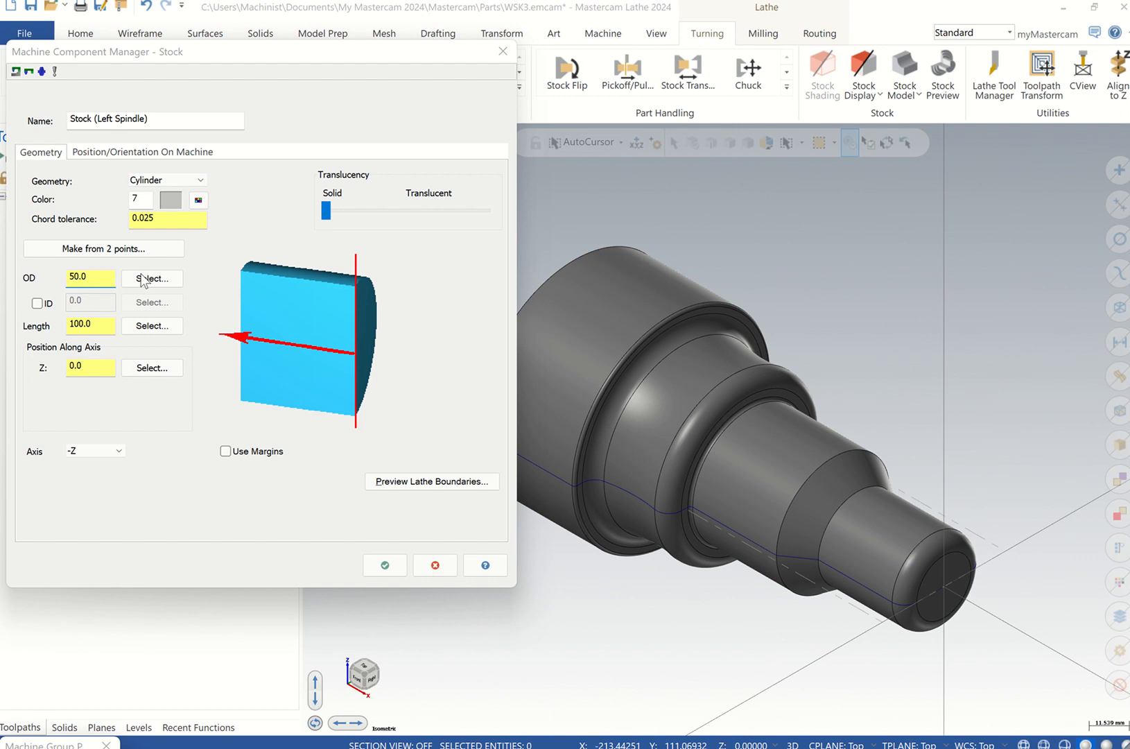
{"action": "left_click", "coordinate": [537, 469]}
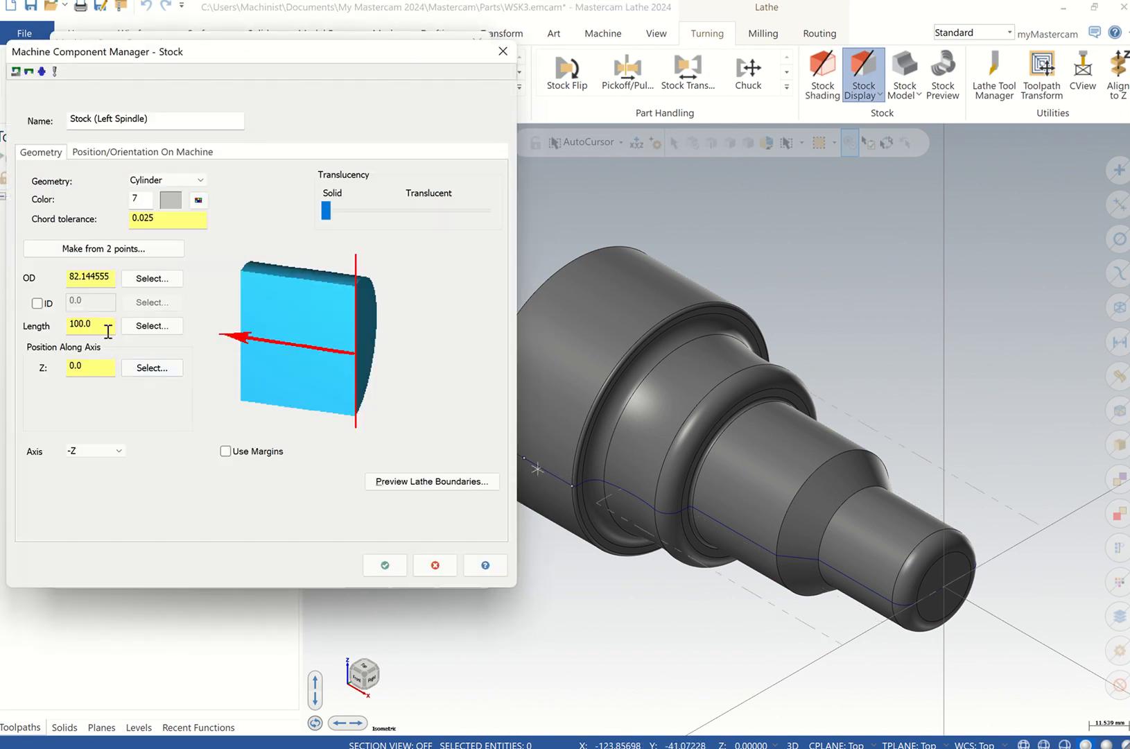
{"action": "left_click_drag", "start_coordinate": [103, 326], "coordinate": [53, 325]}
{"action": "type", "text": "150"}
{"action": "left_click", "coordinate": [81, 363]}
Pick the stock's outside diameter on the part again, and round it to 80 mm.
{"action": "left_click", "coordinate": [142, 279]}
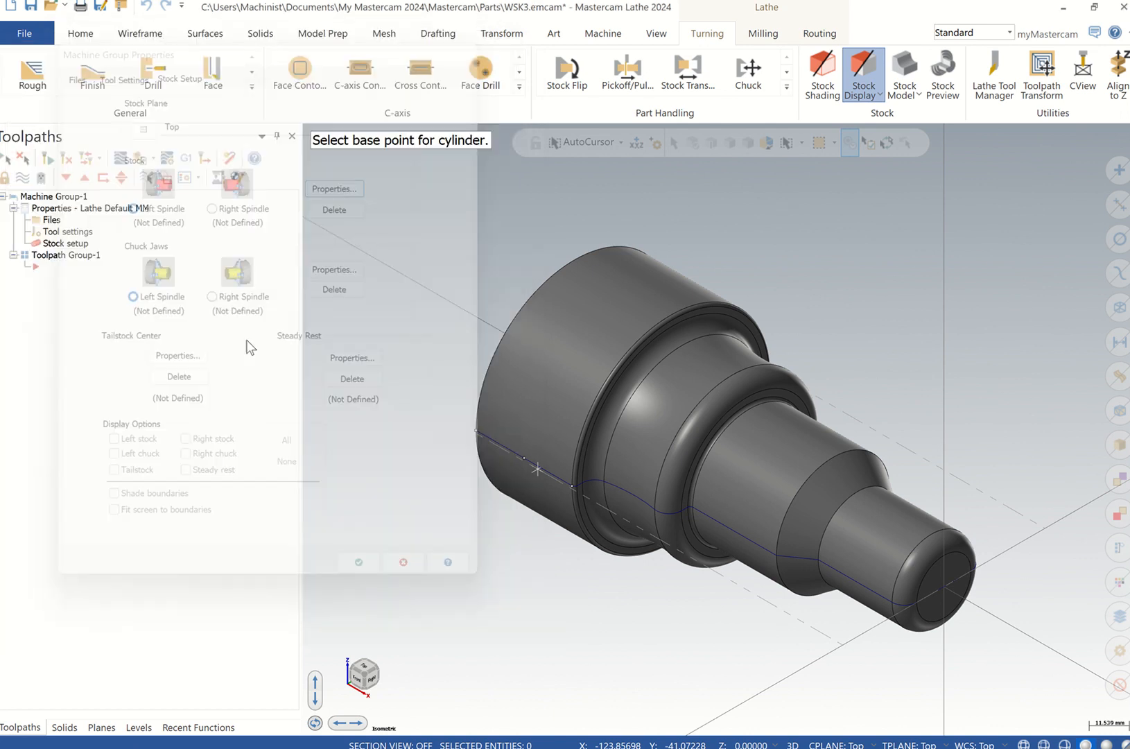
{"action": "left_click", "coordinate": [539, 472]}
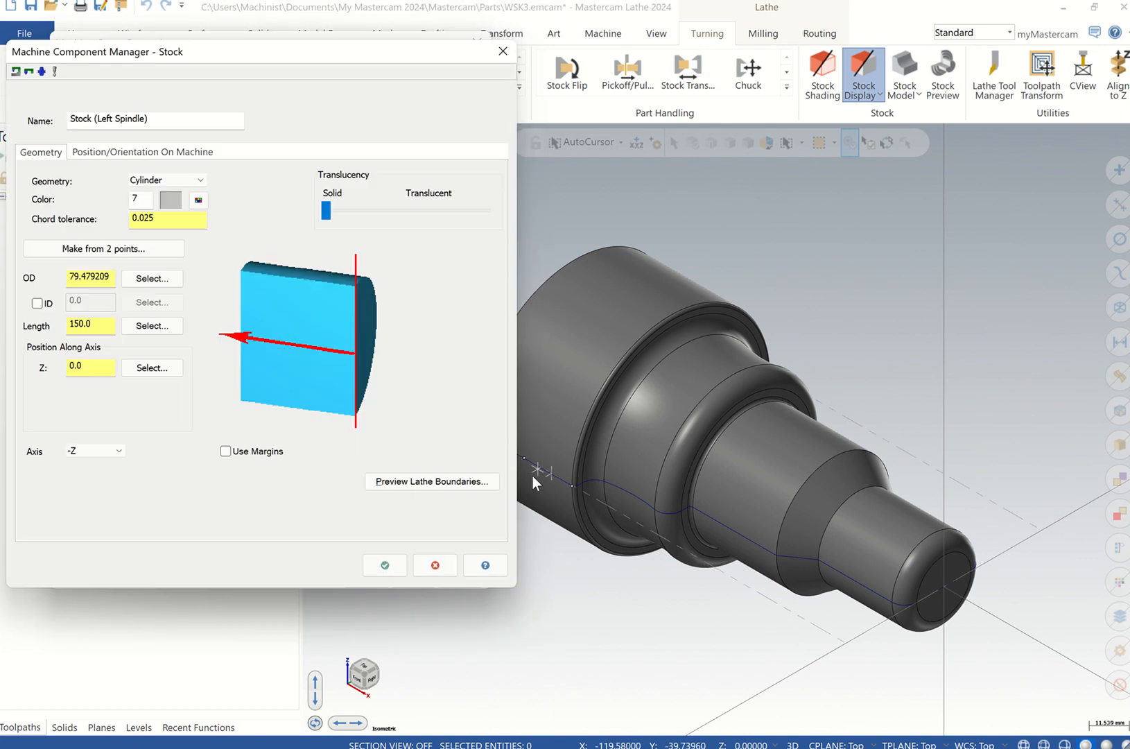
{"action": "left_click_drag", "start_coordinate": [113, 276], "coordinate": [47, 276]}
{"action": "type", "text": "80"}
Enable margins on the stock and set the OD margin to 10 mm, right margin to 2 mm and left margin to 25 mm.
{"action": "left_click", "coordinate": [226, 451]}
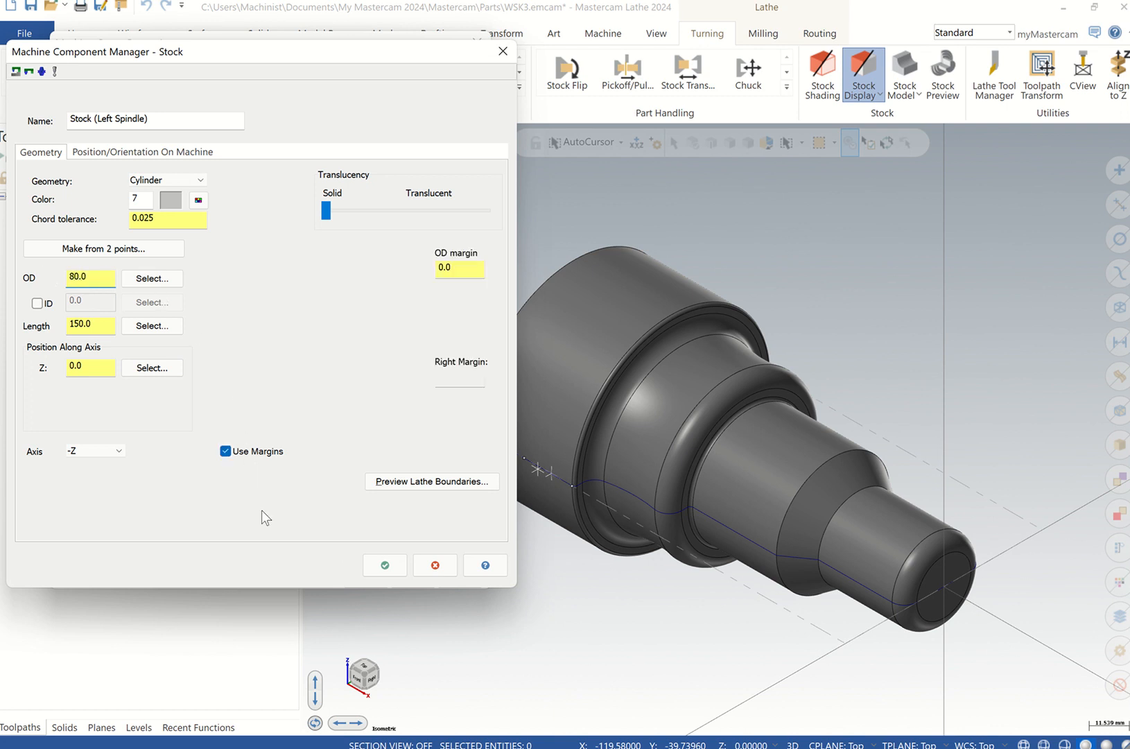
{"action": "left_click", "coordinate": [465, 272]}
{"action": "left_click_drag", "start_coordinate": [465, 272], "coordinate": [424, 272]}
{"action": "type", "text": "10"}
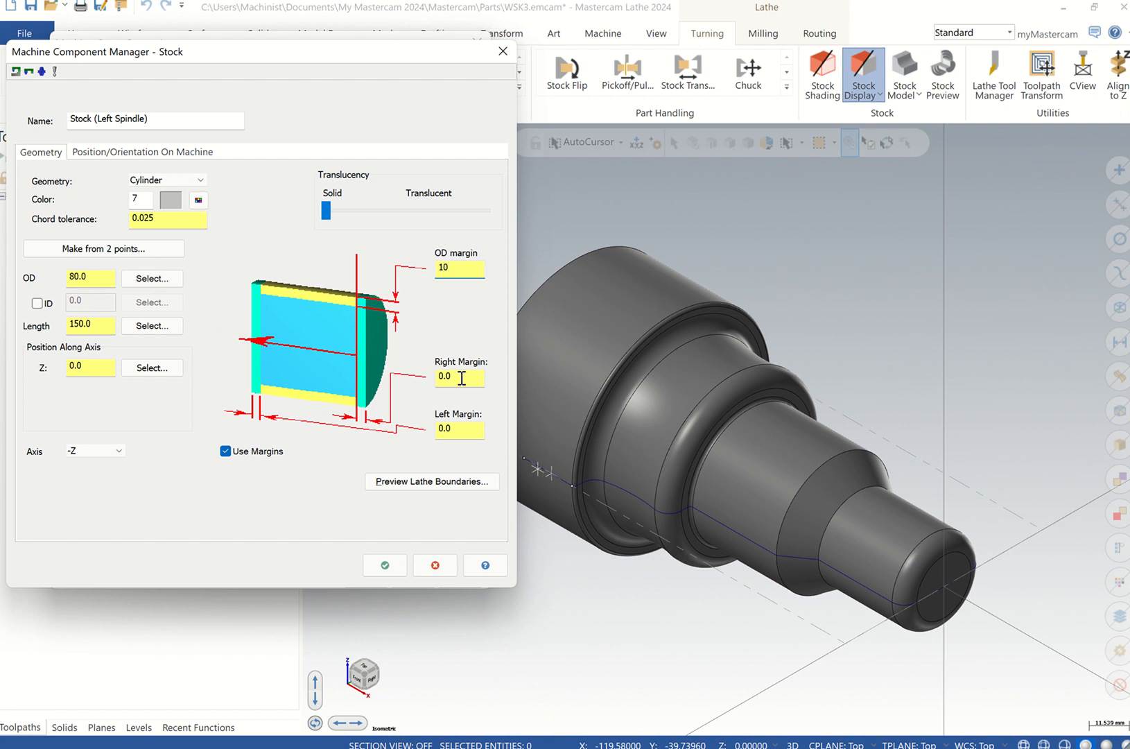
{"action": "left_click_drag", "start_coordinate": [462, 378], "coordinate": [407, 383]}
{"action": "type", "text": "2"}
{"action": "left_click_drag", "start_coordinate": [462, 428], "coordinate": [408, 434]}
{"action": "type", "text": "2"}
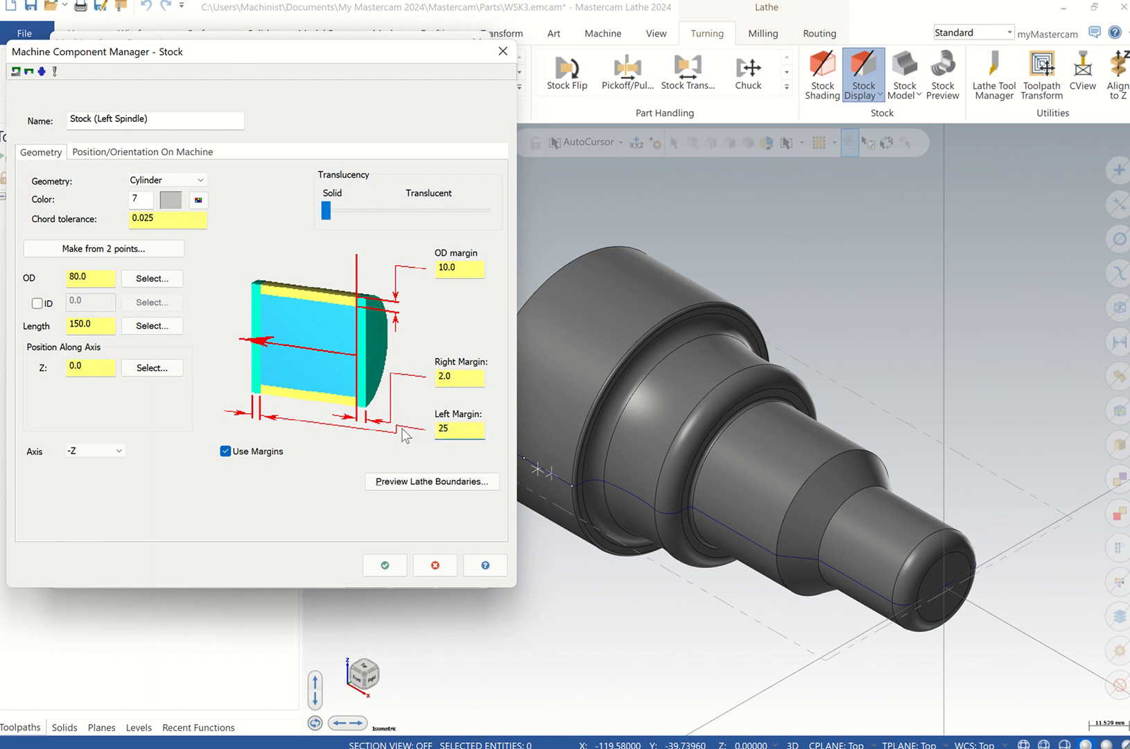
Preview the stock's lathe boundaries in the top view and examine the allowance around the part.
{"action": "left_click", "coordinate": [386, 479]}
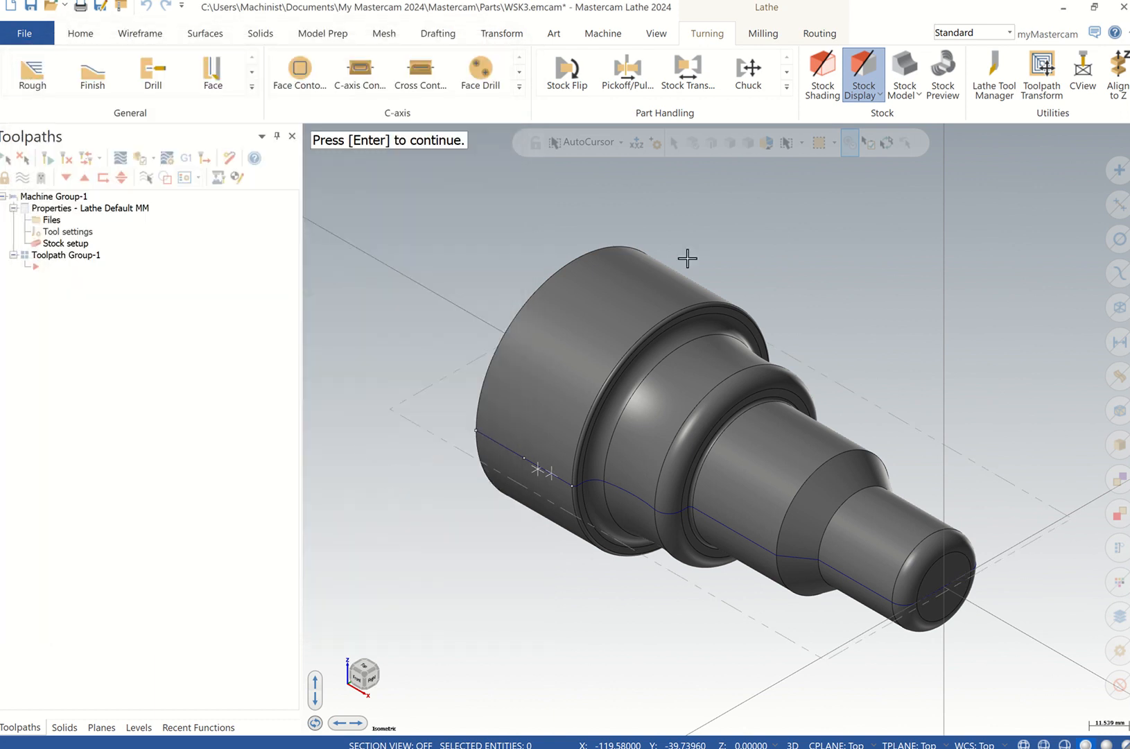
{"action": "right_click", "coordinate": [712, 224]}
{"action": "left_click", "coordinate": [747, 313]}
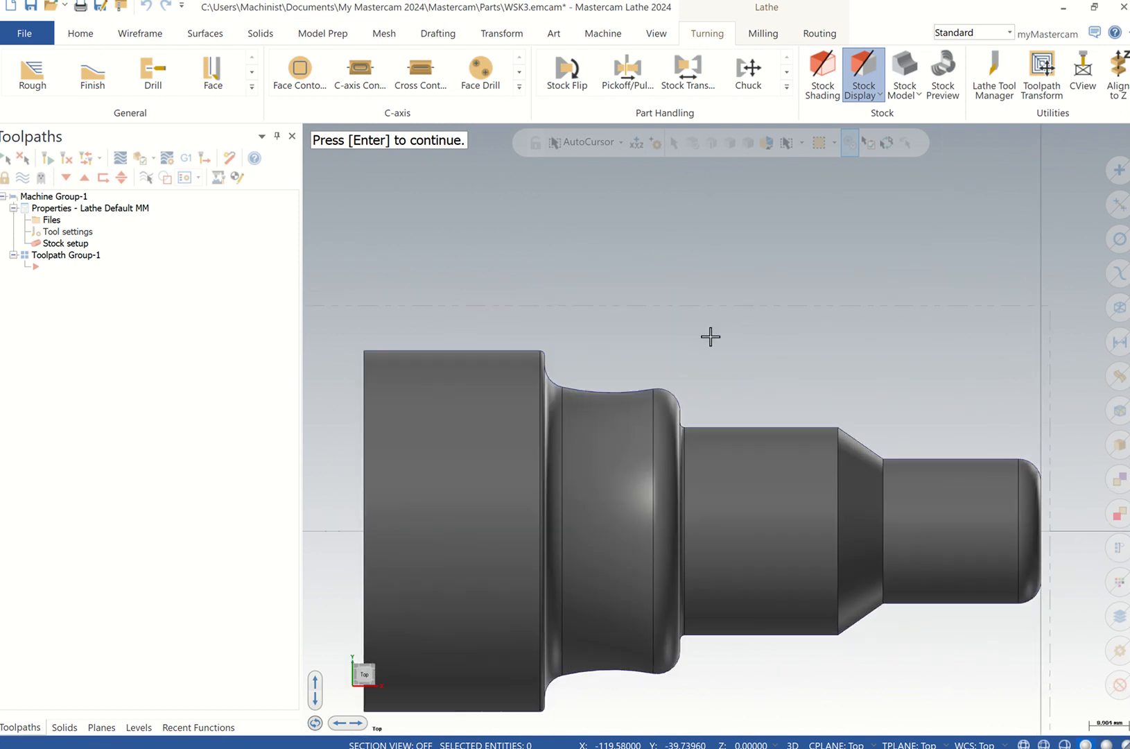
{"action": "scroll", "coordinate": [691, 354], "scroll_direction": "down", "scroll_amount": 1}
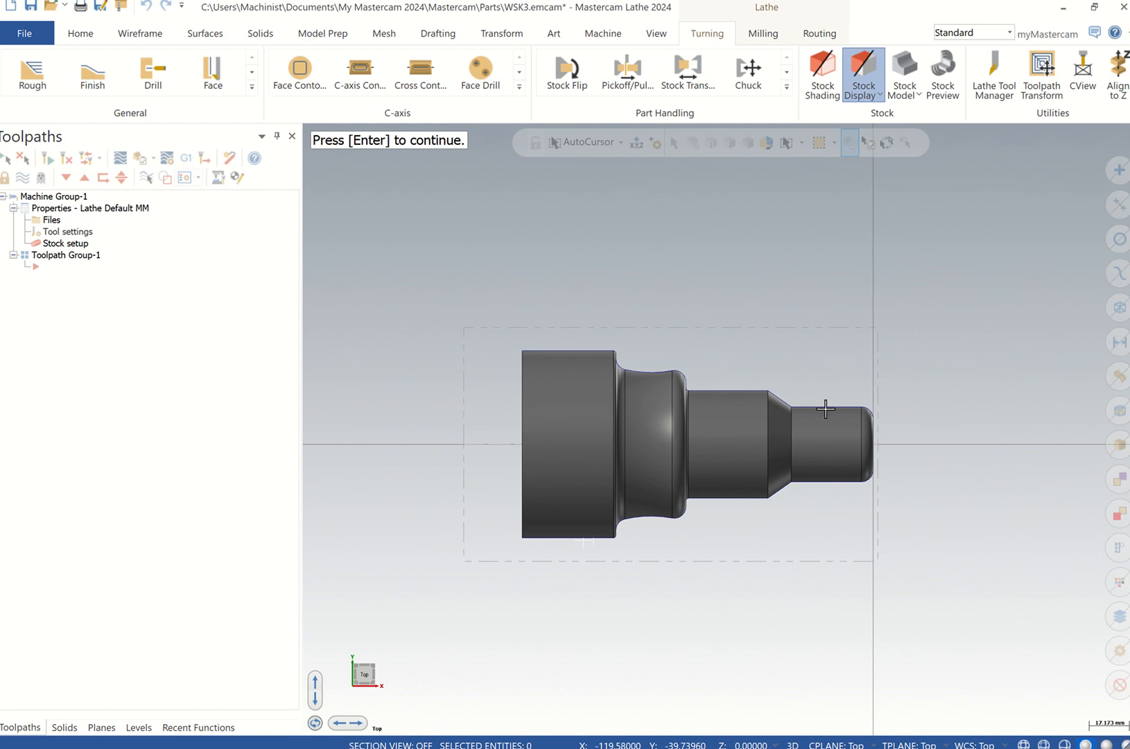
{"action": "scroll", "coordinate": [876, 445], "scroll_direction": "up", "scroll_amount": 4}
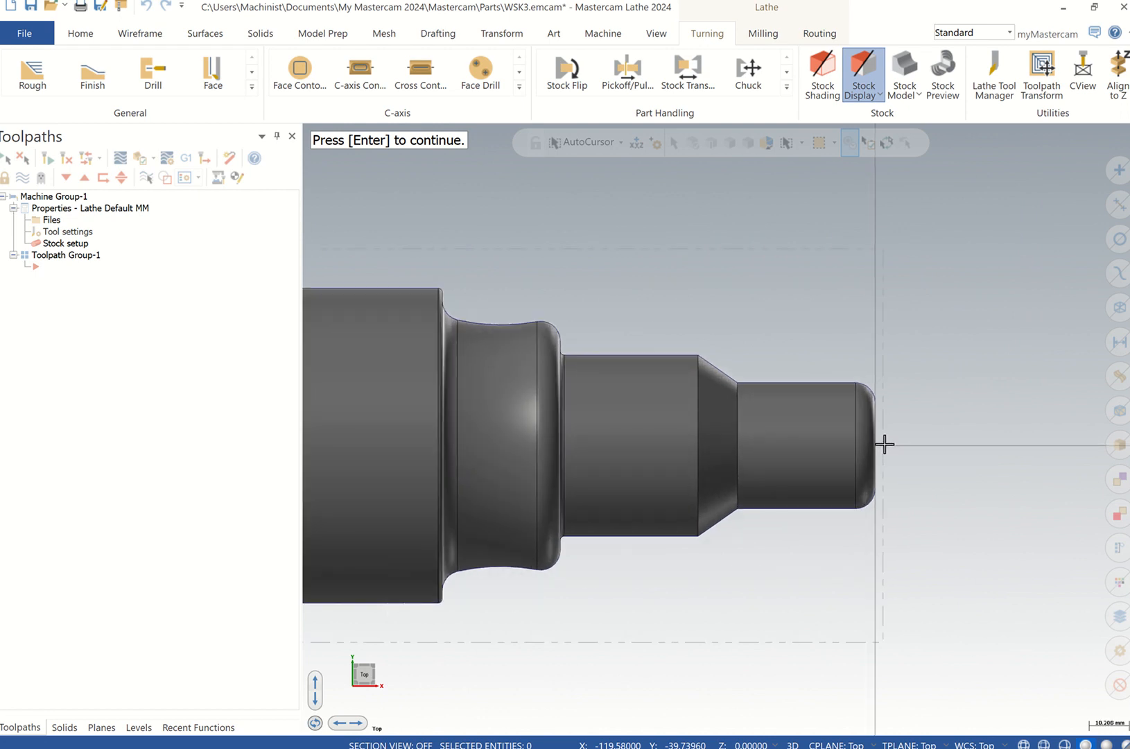
{"action": "scroll", "coordinate": [881, 445], "scroll_direction": "down", "scroll_amount": 3}
{"action": "scroll", "coordinate": [863, 448], "scroll_direction": "down", "scroll_amount": 1}
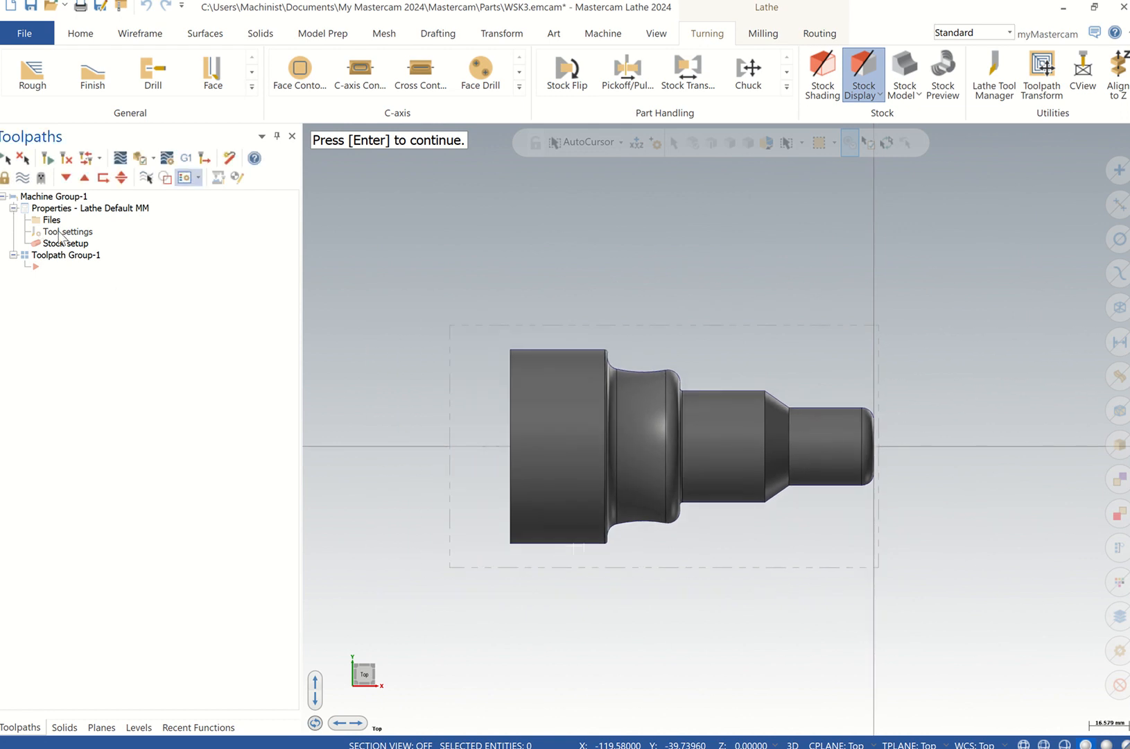
{"action": "key", "text": "Return"}
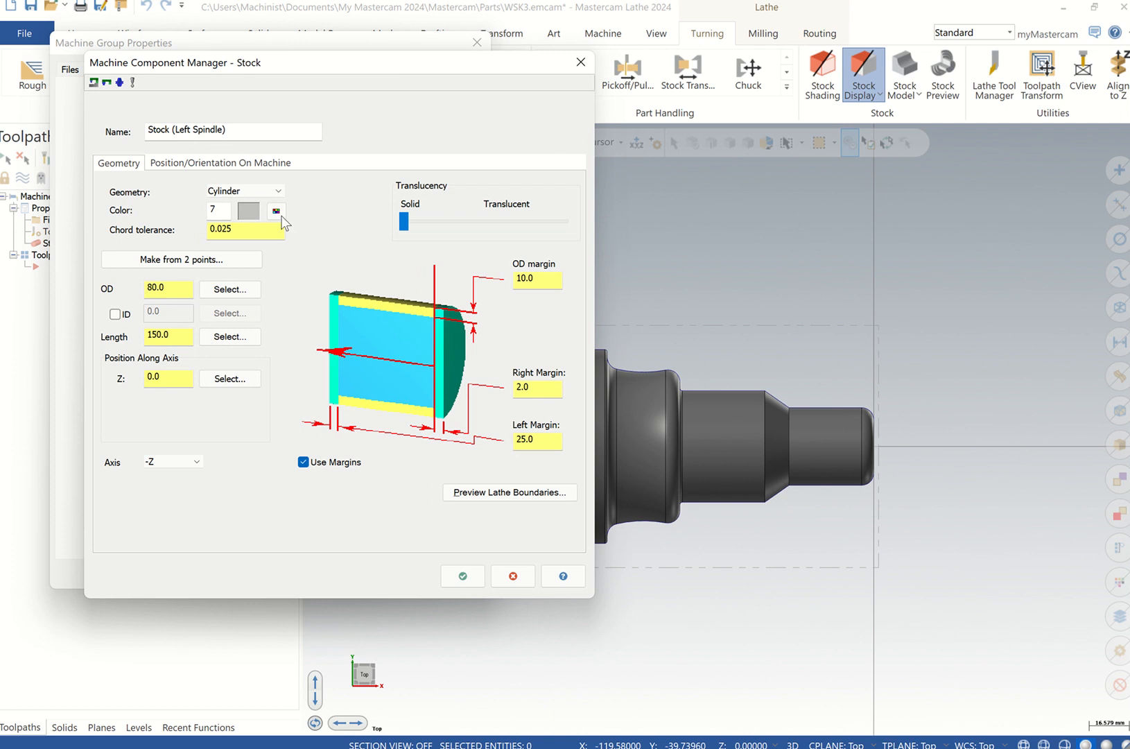
Keep Cylinder as the stock geometry, make the stock slightly translucent and accept the stock definition.
{"action": "left_click", "coordinate": [247, 190]}
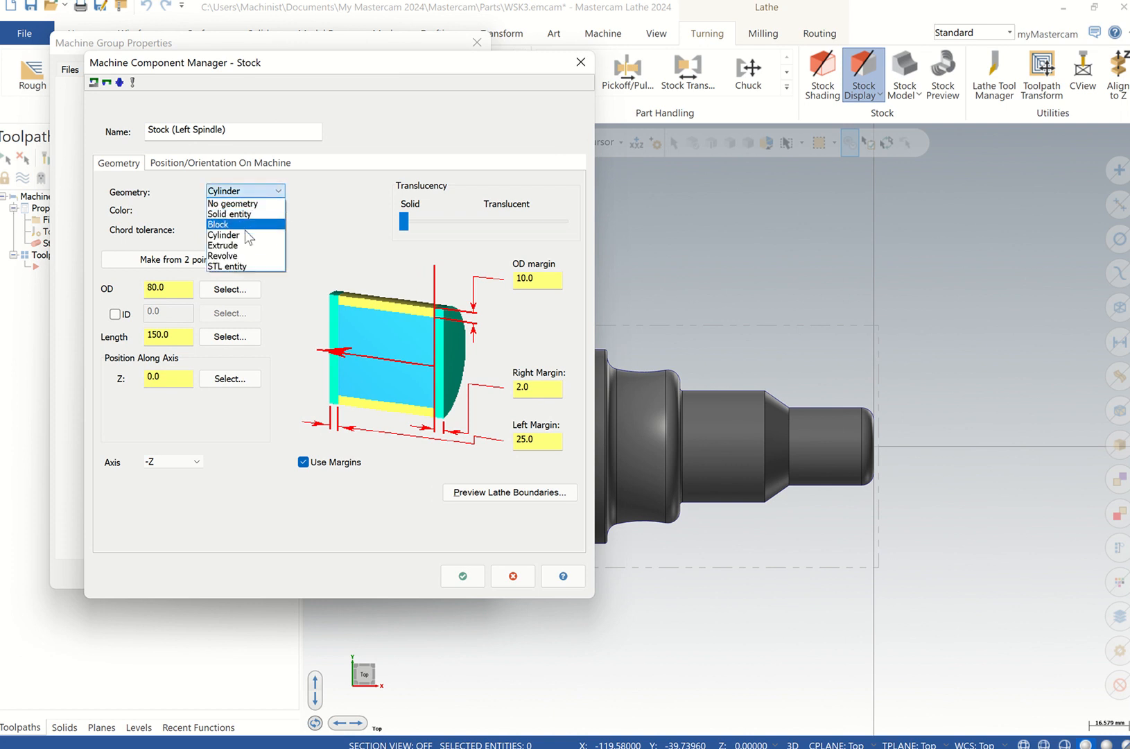
{"action": "left_click", "coordinate": [247, 236]}
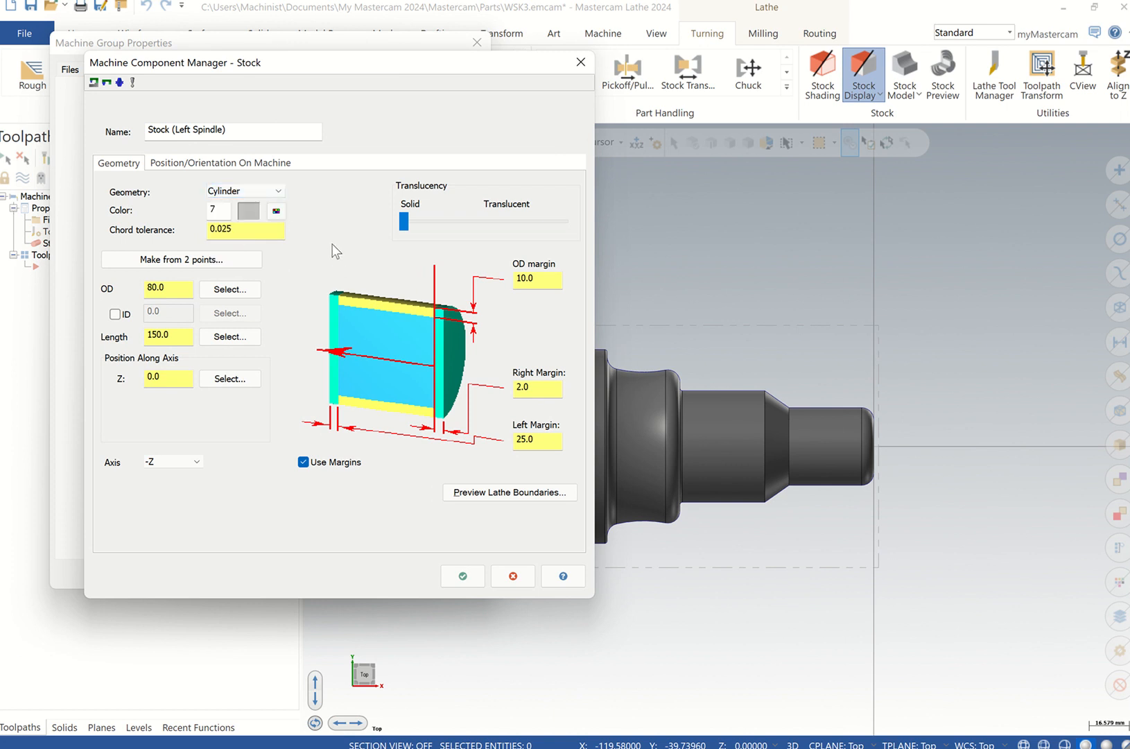
{"action": "left_click", "coordinate": [417, 222]}
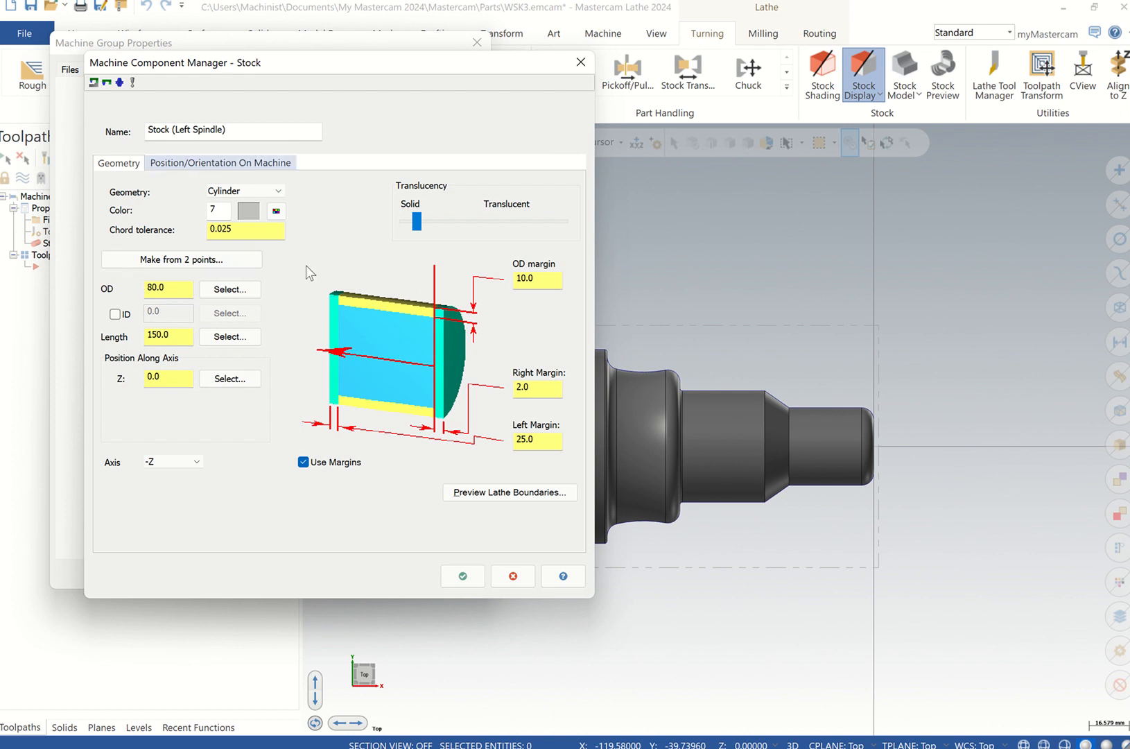
{"action": "left_click", "coordinate": [463, 577]}
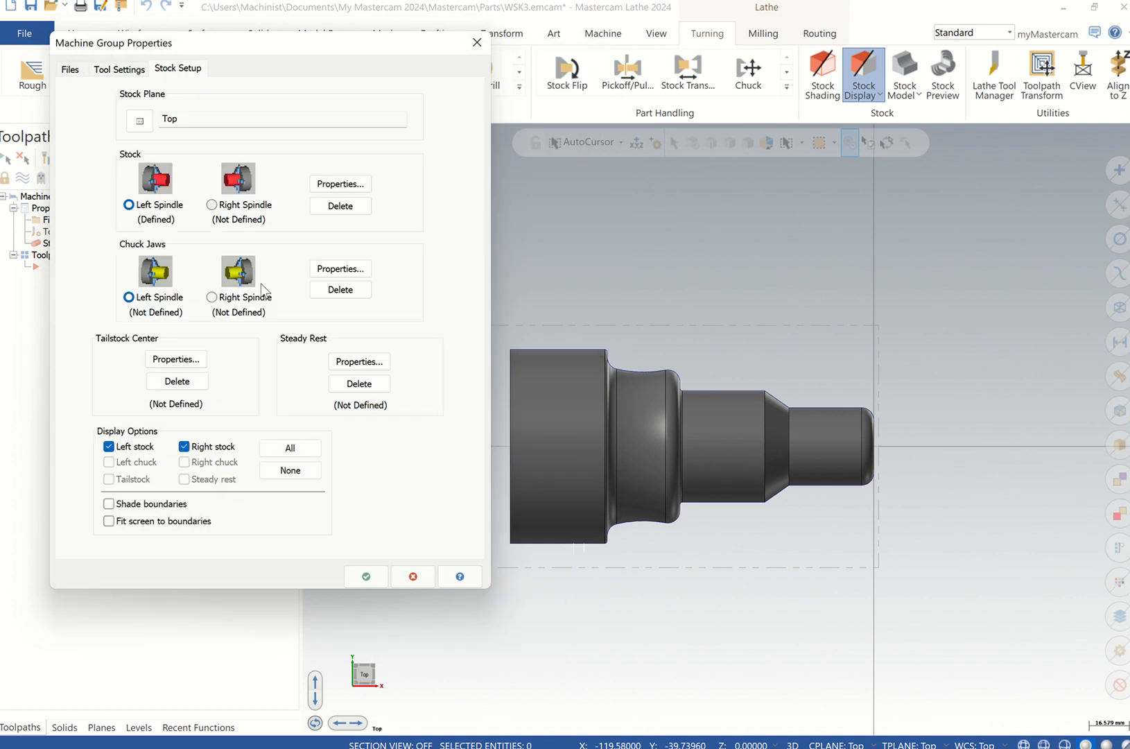
Position the left-spindle chuck jaws from the stock with a grip length of 20 mm.
{"action": "left_click", "coordinate": [321, 270]}
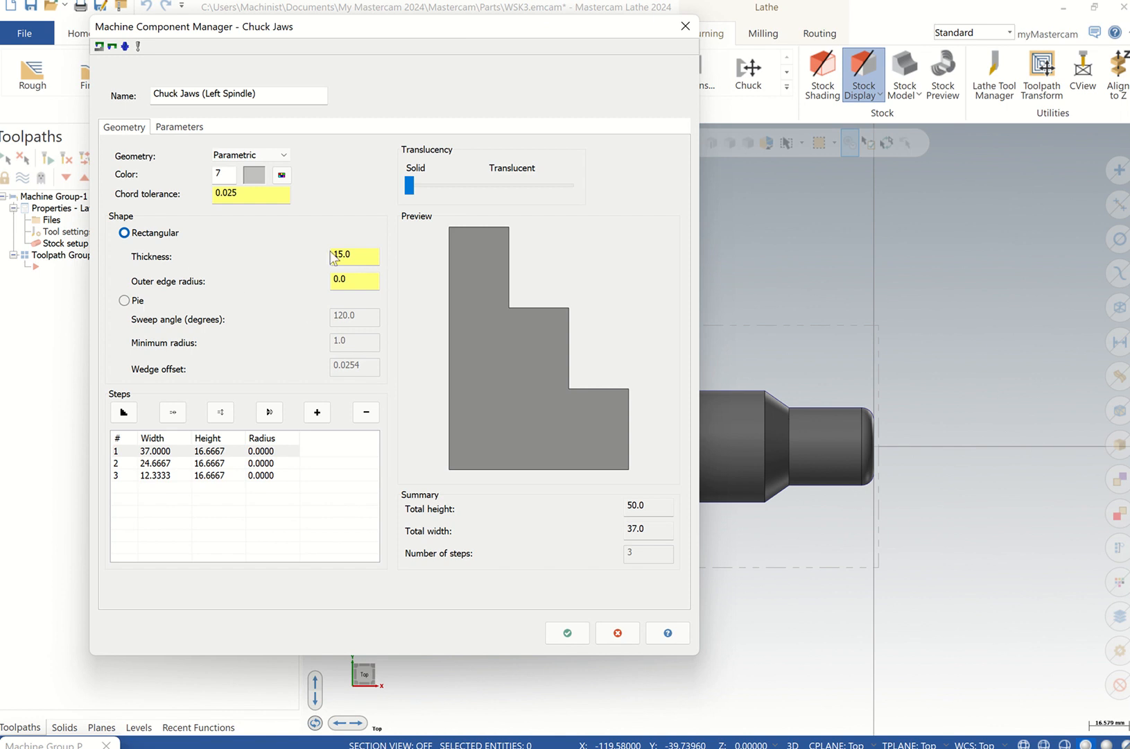
{"action": "left_click", "coordinate": [184, 131]}
{"action": "left_click", "coordinate": [135, 132]}
{"action": "left_click", "coordinate": [194, 134]}
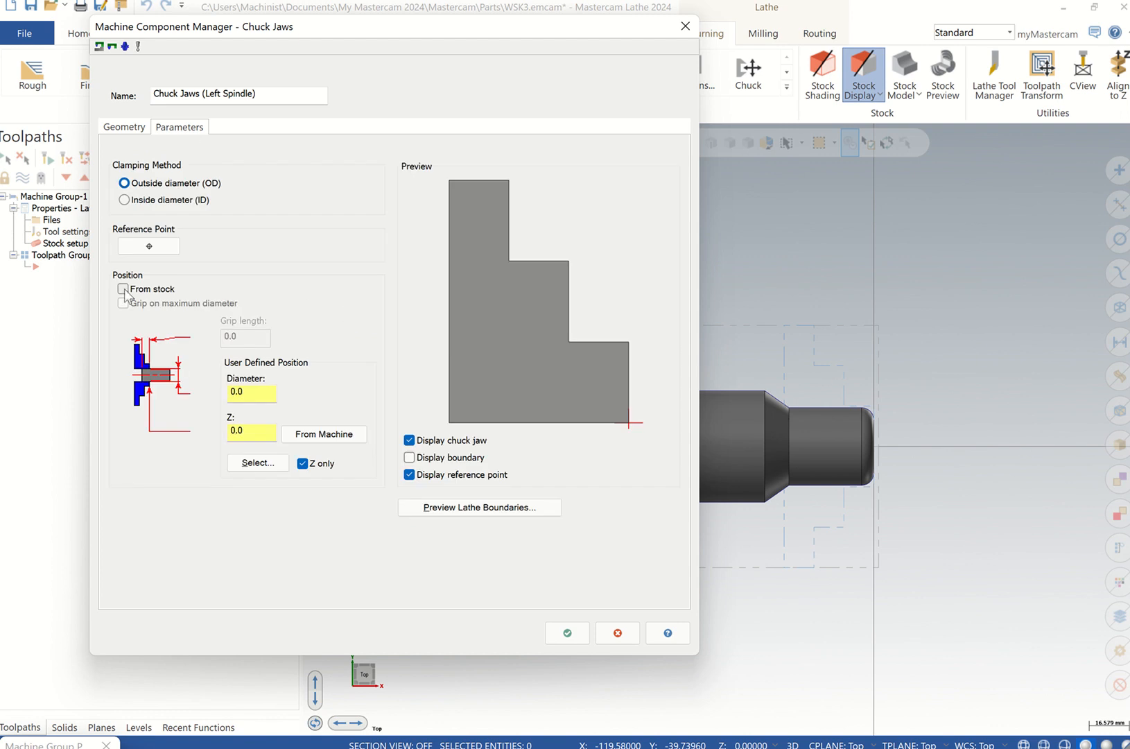
{"action": "left_click", "coordinate": [123, 288]}
{"action": "left_click_drag", "start_coordinate": [267, 336], "coordinate": [191, 340]}
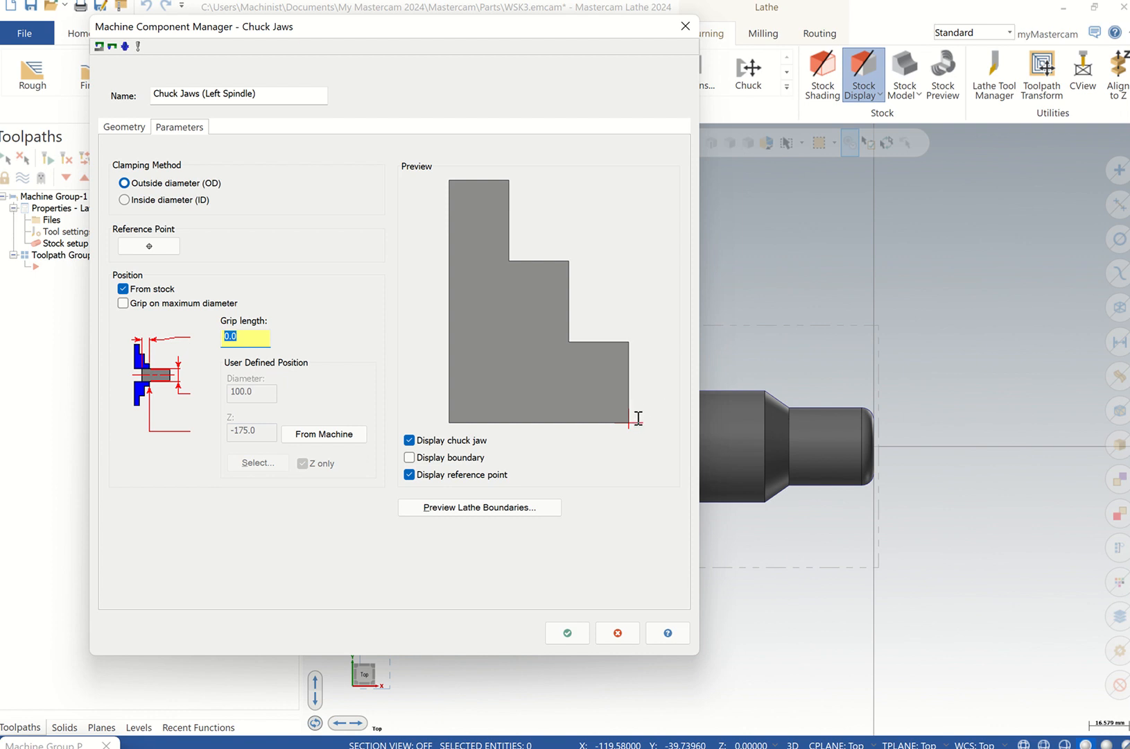
{"action": "type", "text": "20"}
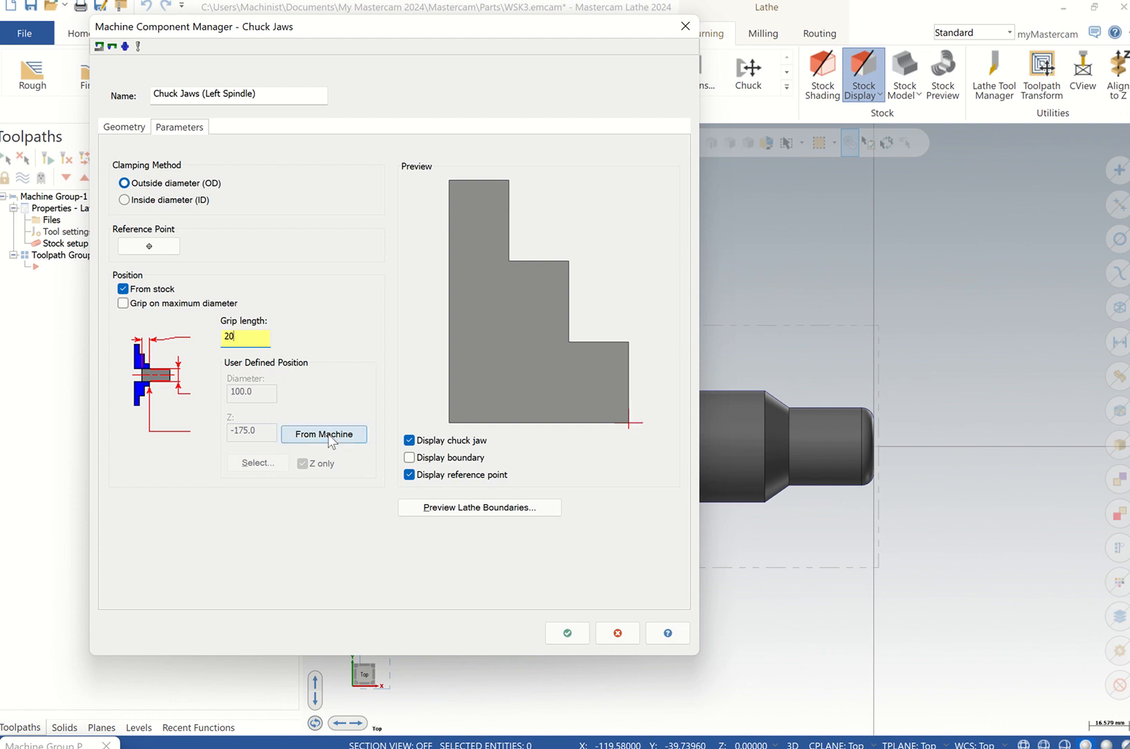
Preview the lathe boundaries in the top view and examine how the chuck jaws grip the stock.
{"action": "left_click", "coordinate": [442, 513]}
{"action": "scroll", "coordinate": [444, 508], "scroll_direction": "down", "scroll_amount": 4}
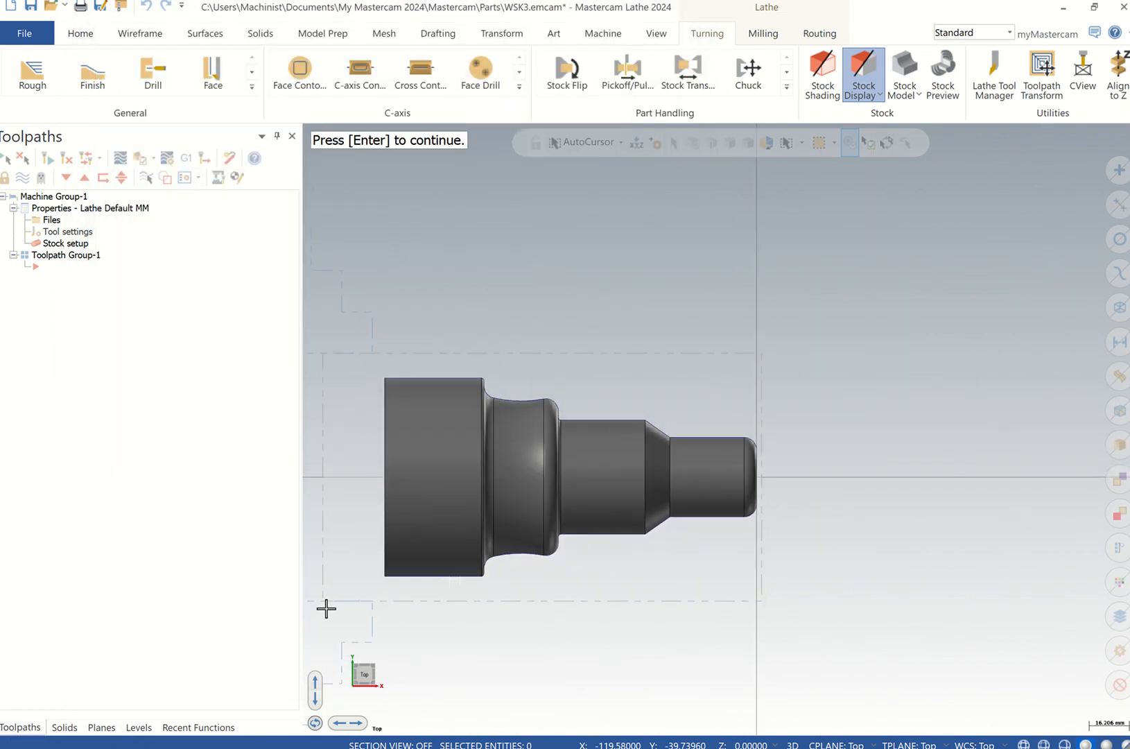
{"action": "right_click", "coordinate": [402, 385]}
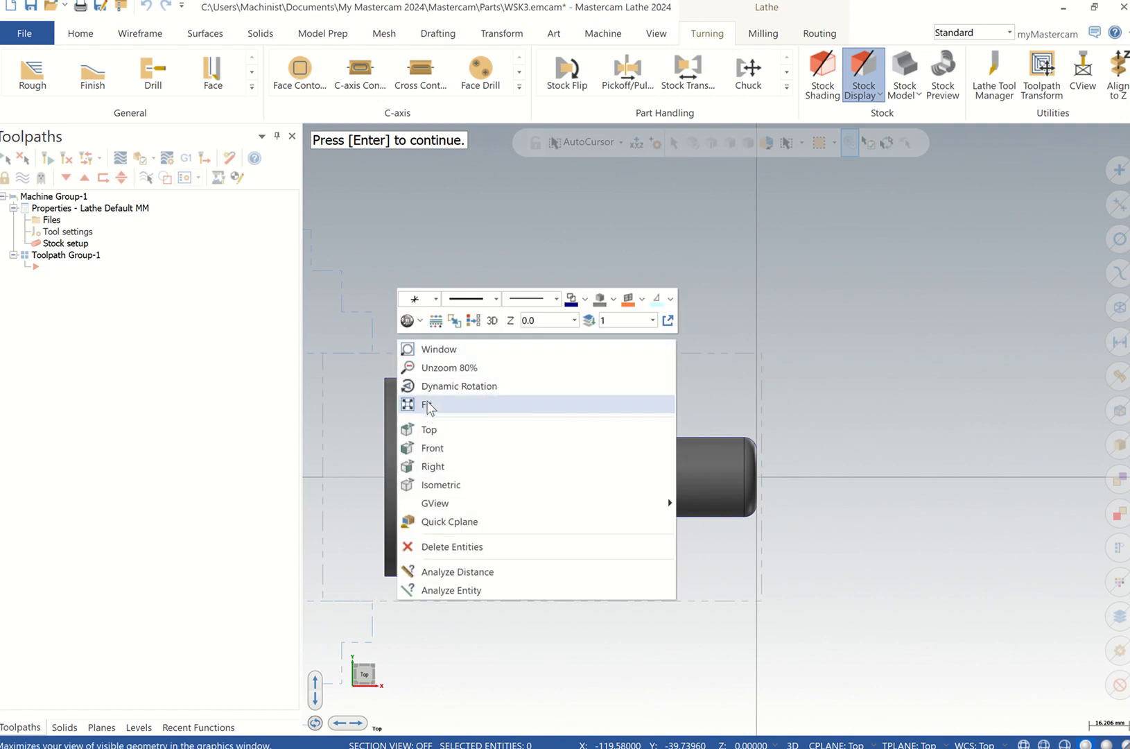
{"action": "left_click", "coordinate": [428, 428]}
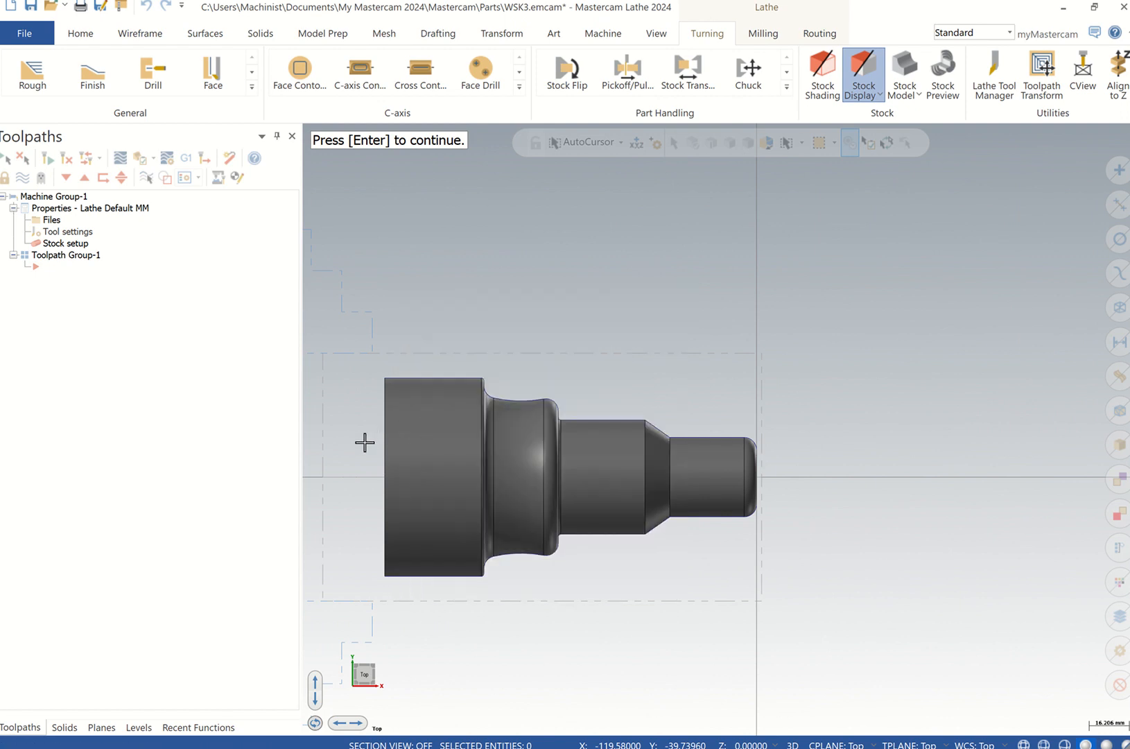
{"action": "right_click", "coordinate": [365, 442]}
{"action": "left_click", "coordinate": [399, 507]}
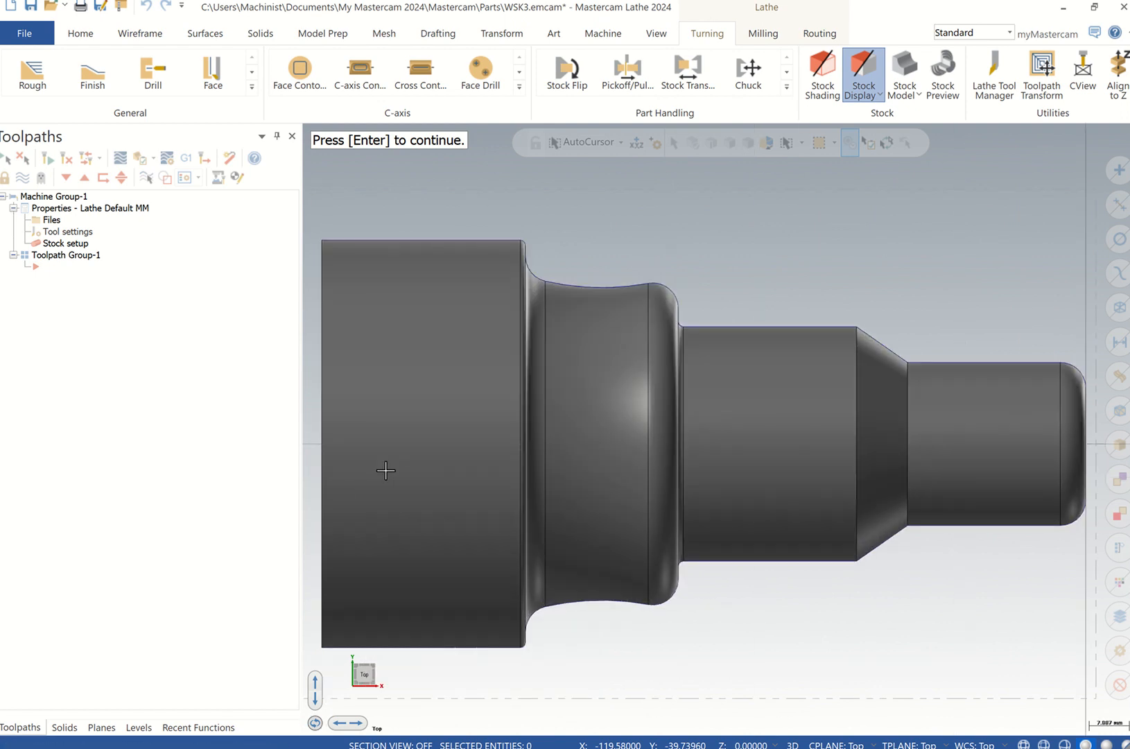
{"action": "scroll", "coordinate": [387, 470], "scroll_direction": "up", "scroll_amount": 2}
{"action": "scroll", "coordinate": [387, 470], "scroll_direction": "down", "scroll_amount": 5}
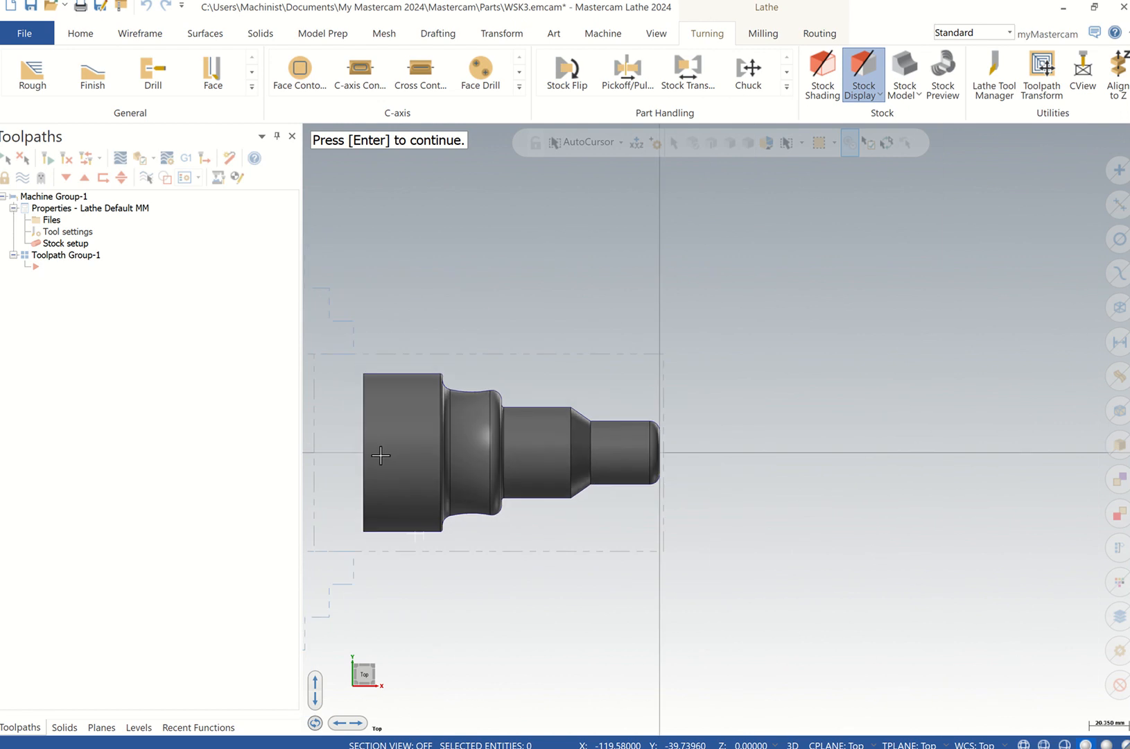
{"action": "scroll", "coordinate": [346, 455], "scroll_direction": "down", "scroll_amount": 3}
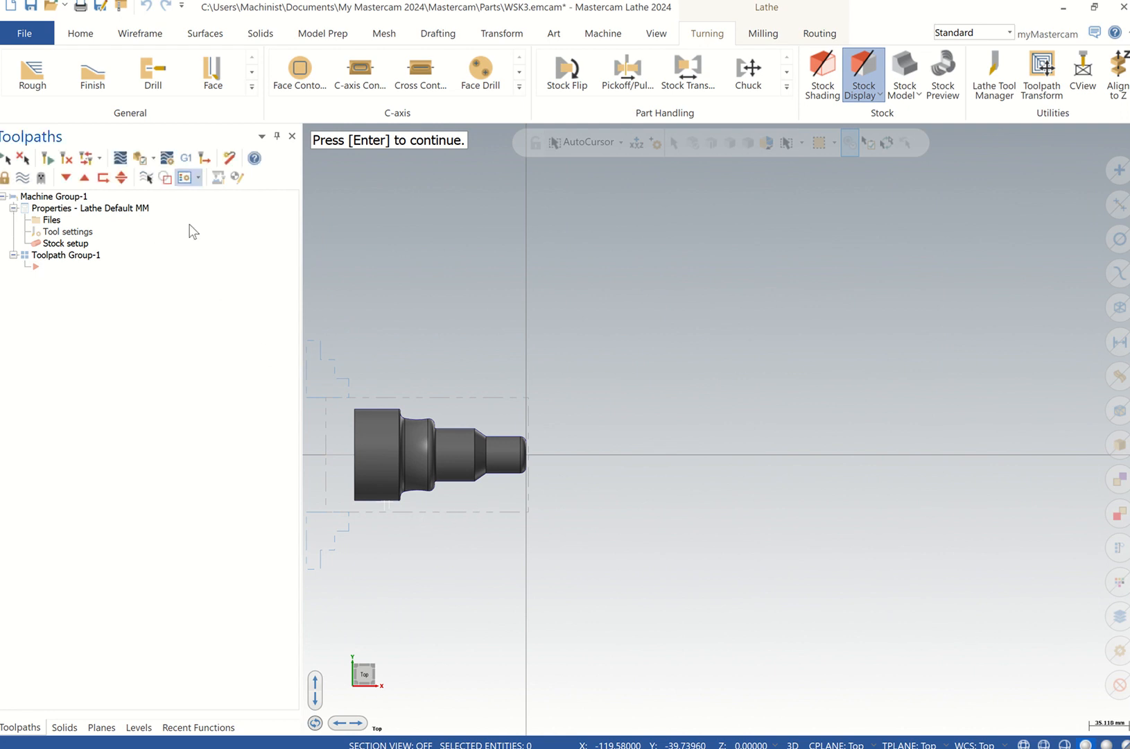
{"action": "key", "text": "Return"}
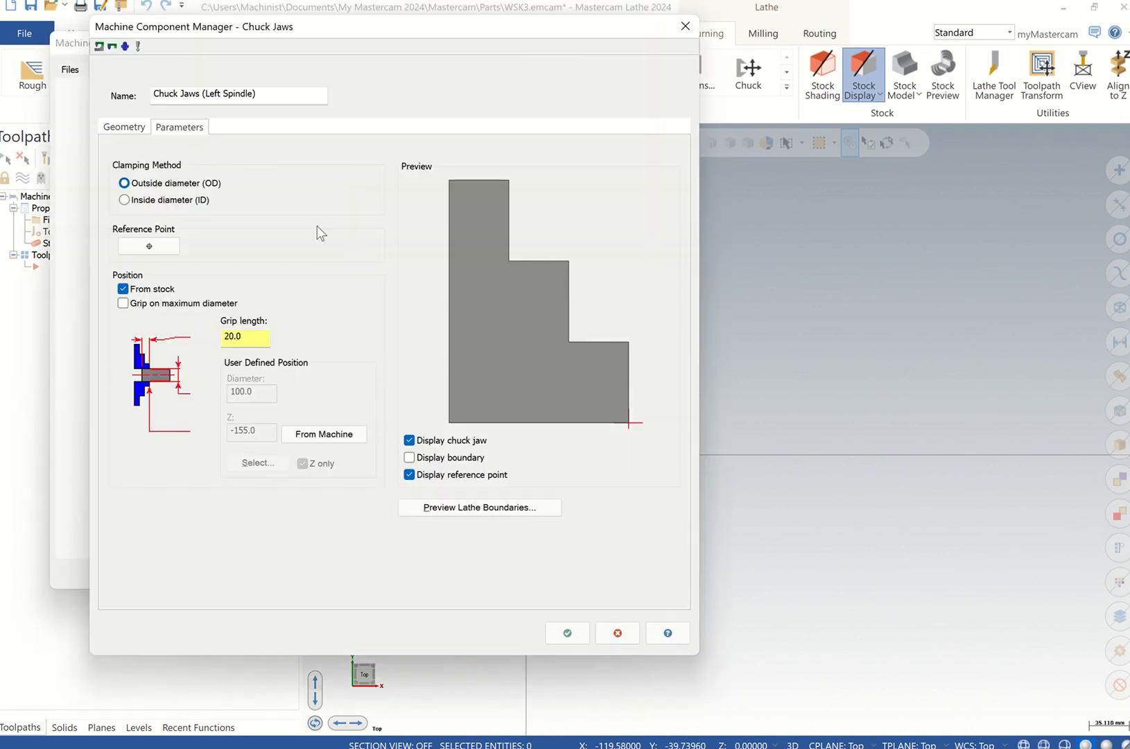
Make the chuck jaws grip on the maximum diameter, preview the boundaries and accept the jaw definition.
{"action": "left_click", "coordinate": [123, 304]}
{"action": "left_click", "coordinate": [486, 511]}
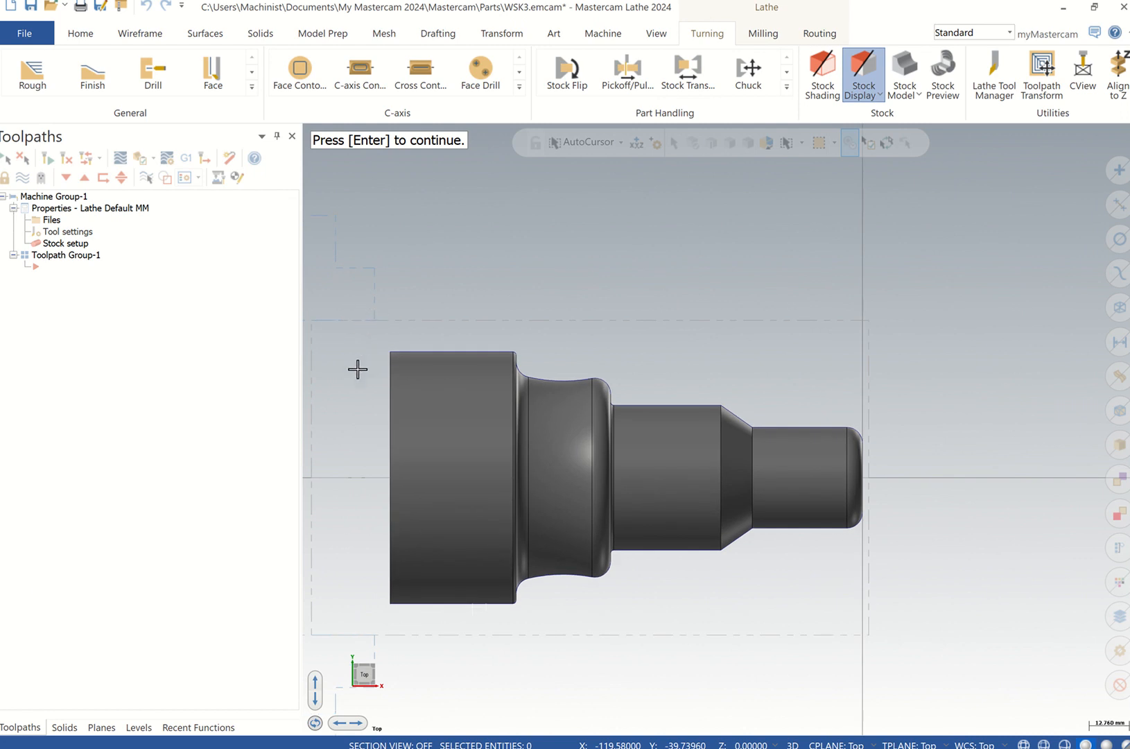
{"action": "key", "text": "Return"}
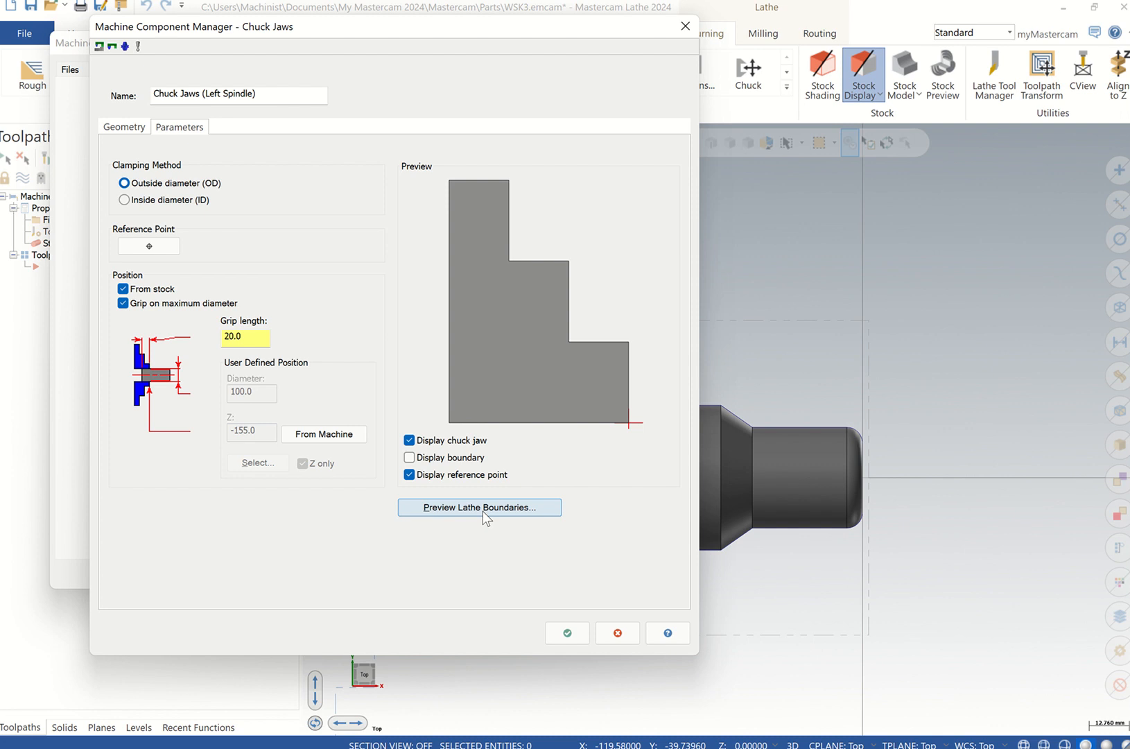
{"action": "left_click", "coordinate": [567, 633]}
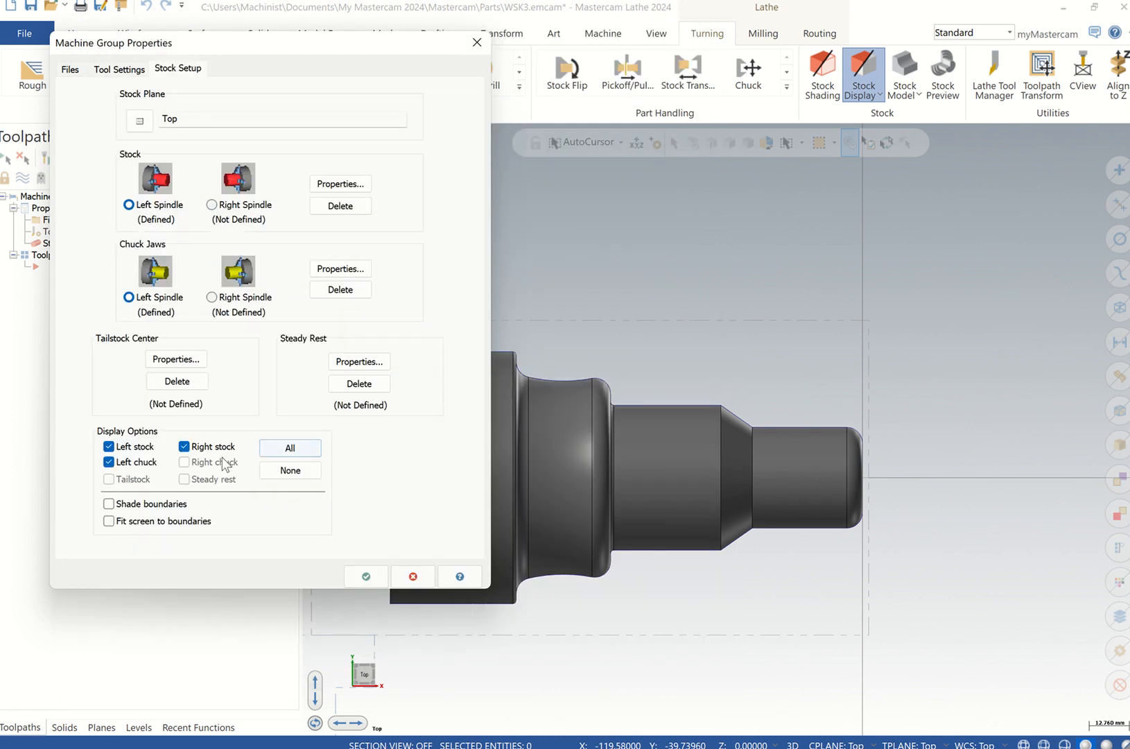
Turn off the right stock display, enable fitting the screen to boundaries and accept the machine group properties.
{"action": "left_click", "coordinate": [184, 448]}
{"action": "left_click", "coordinate": [113, 520]}
{"action": "left_click", "coordinate": [363, 575]}
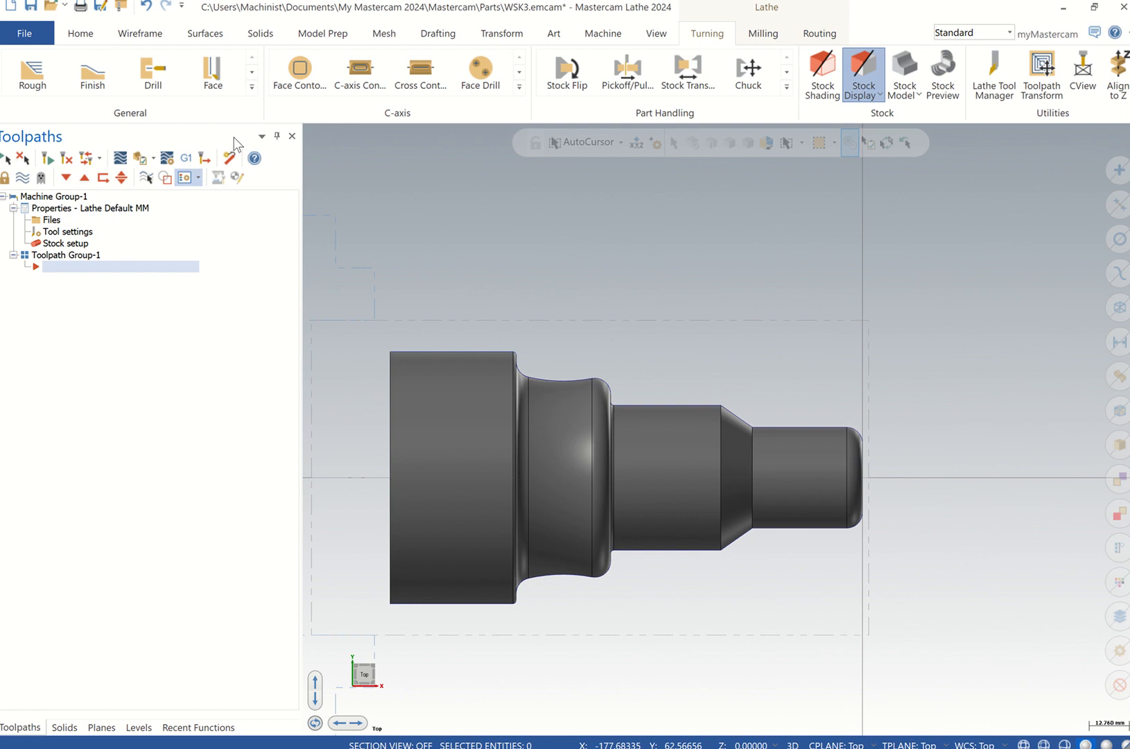
Create a Face toolpath with a maximum spindle speed of 2000 and an enabled finish spindle speed of 1200 RPM.
{"action": "left_click", "coordinate": [253, 86]}
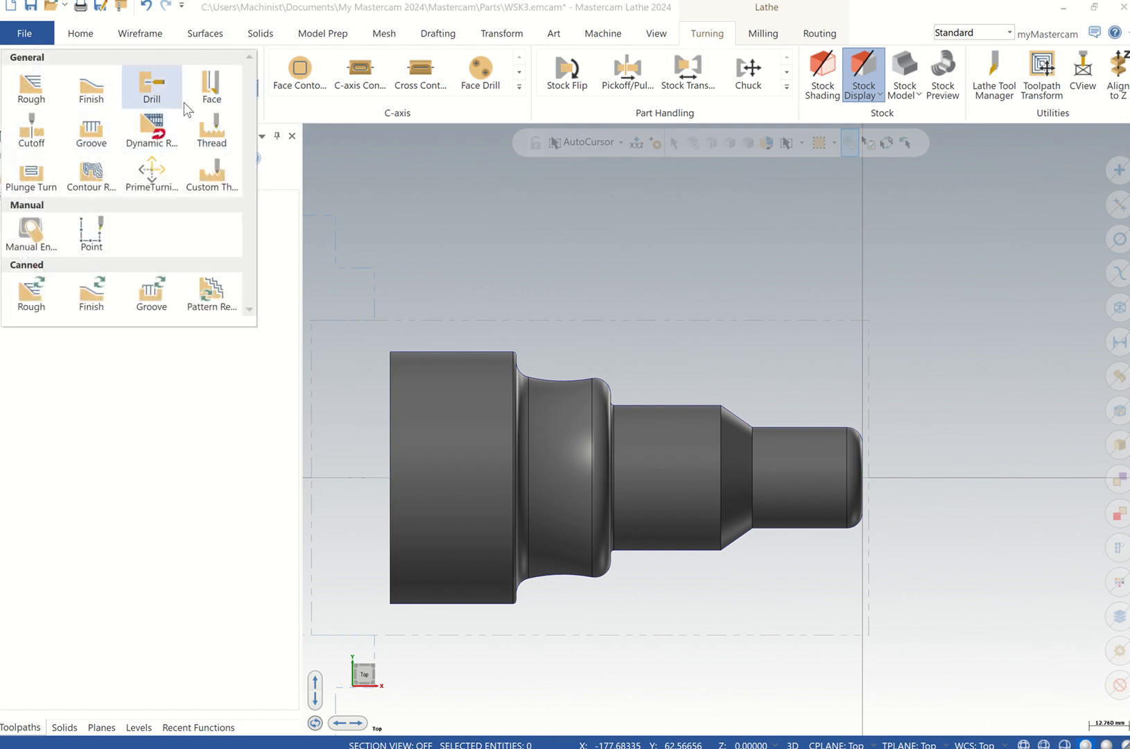
{"action": "left_click", "coordinate": [211, 85]}
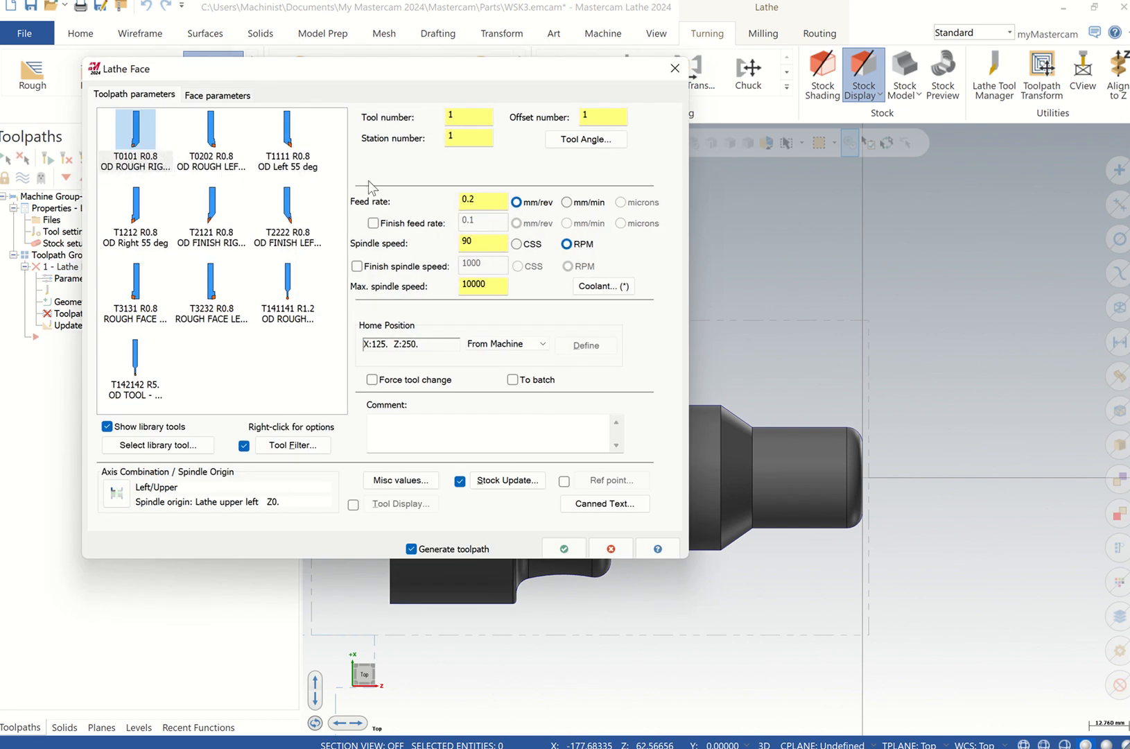
{"action": "left_click", "coordinate": [356, 266]}
{"action": "double_click", "coordinate": [492, 290]}
{"action": "type", "text": "200"}
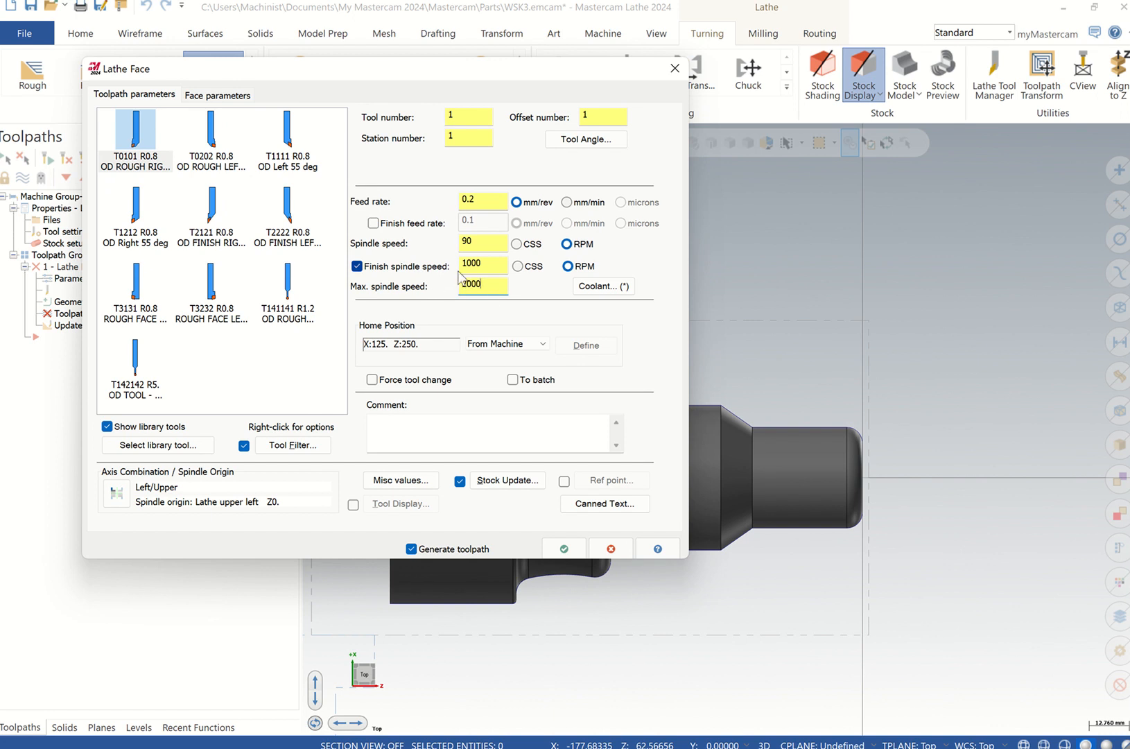
{"action": "left_click", "coordinate": [480, 265]}
{"action": "double_click", "coordinate": [461, 266]}
{"action": "type", "text": "1"}
Set the facing spindle speed to 400 RPM and the feed rate to 0.4 mm/rev.
{"action": "double_click", "coordinate": [469, 244]}
{"action": "type", "text": "400"}
{"action": "double_click", "coordinate": [484, 202]}
{"action": "type", "text": "0."}
Enable reference points with approach and retract at X 120 and Z 120, and add the comment "Facing" to the operation.
{"action": "left_click", "coordinate": [564, 481]}
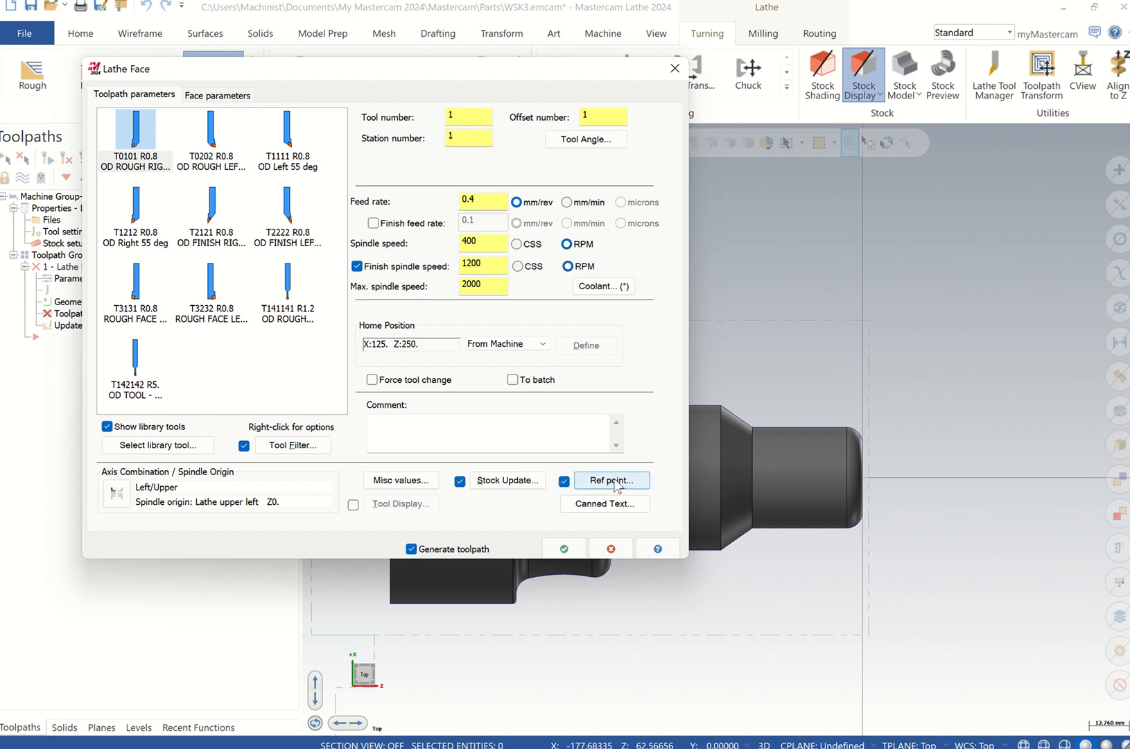
{"action": "left_click", "coordinate": [611, 480]}
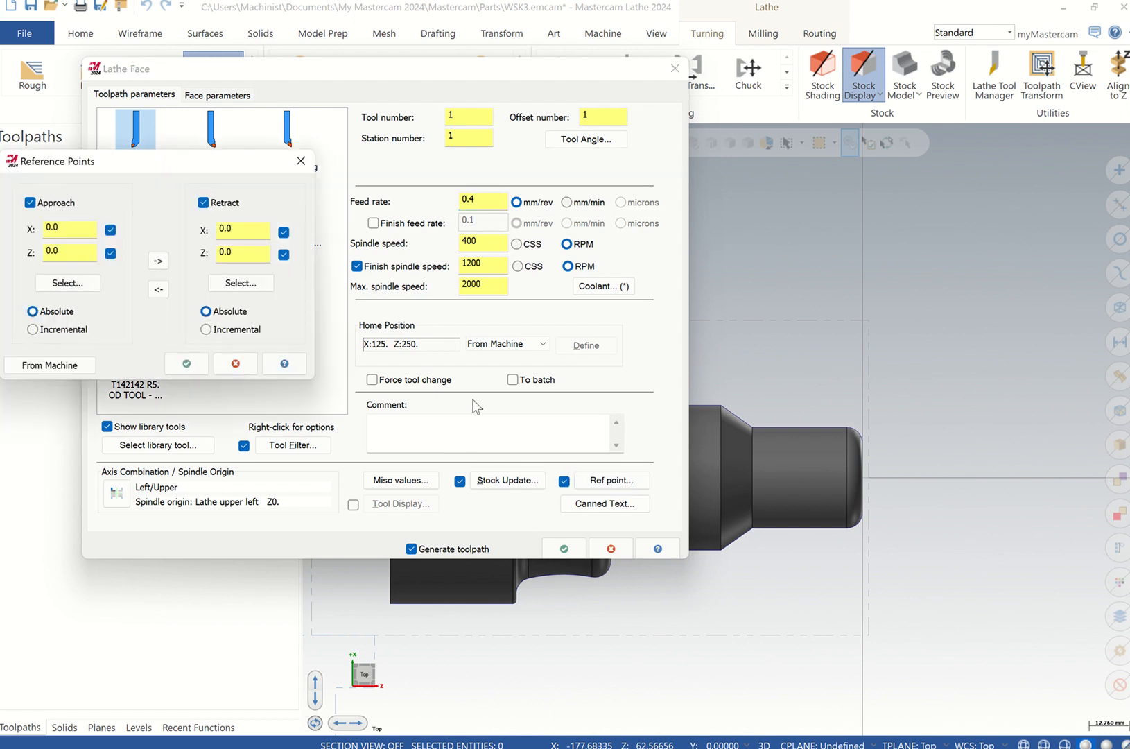
{"action": "left_click_drag", "start_coordinate": [75, 233], "coordinate": [36, 238]}
{"action": "left_click", "coordinate": [47, 251]}
{"action": "type", "text": "120"}
{"action": "left_click", "coordinate": [159, 261]}
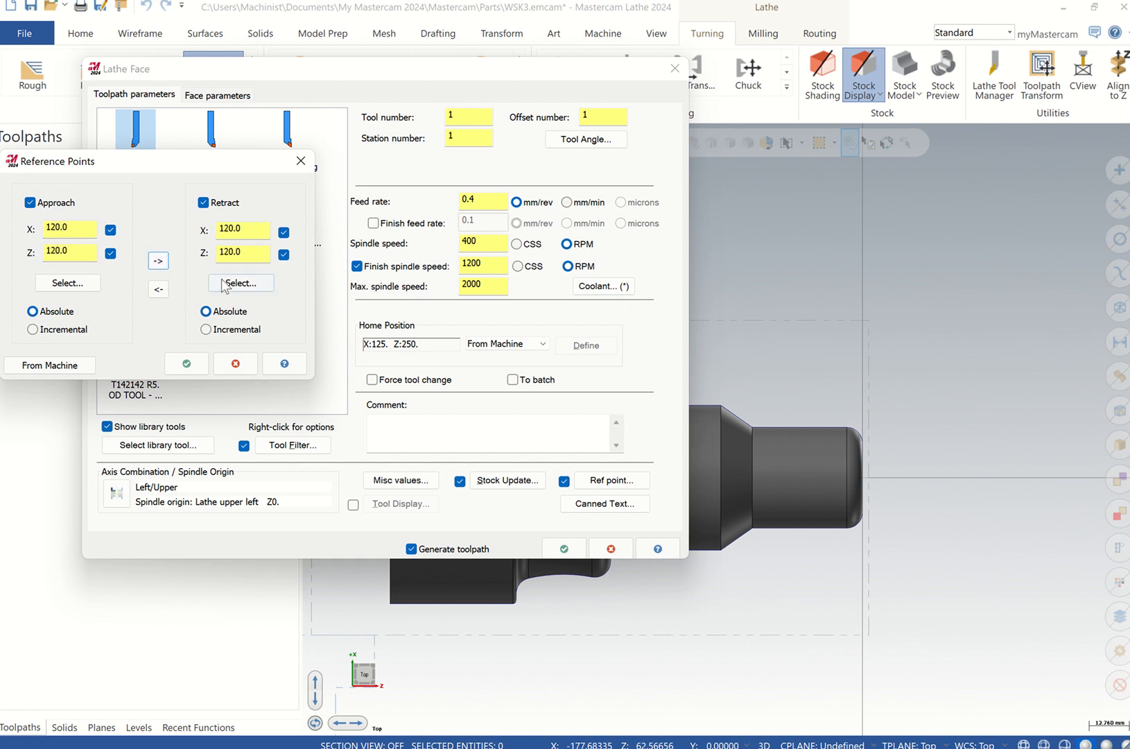
{"action": "left_click", "coordinate": [188, 362]}
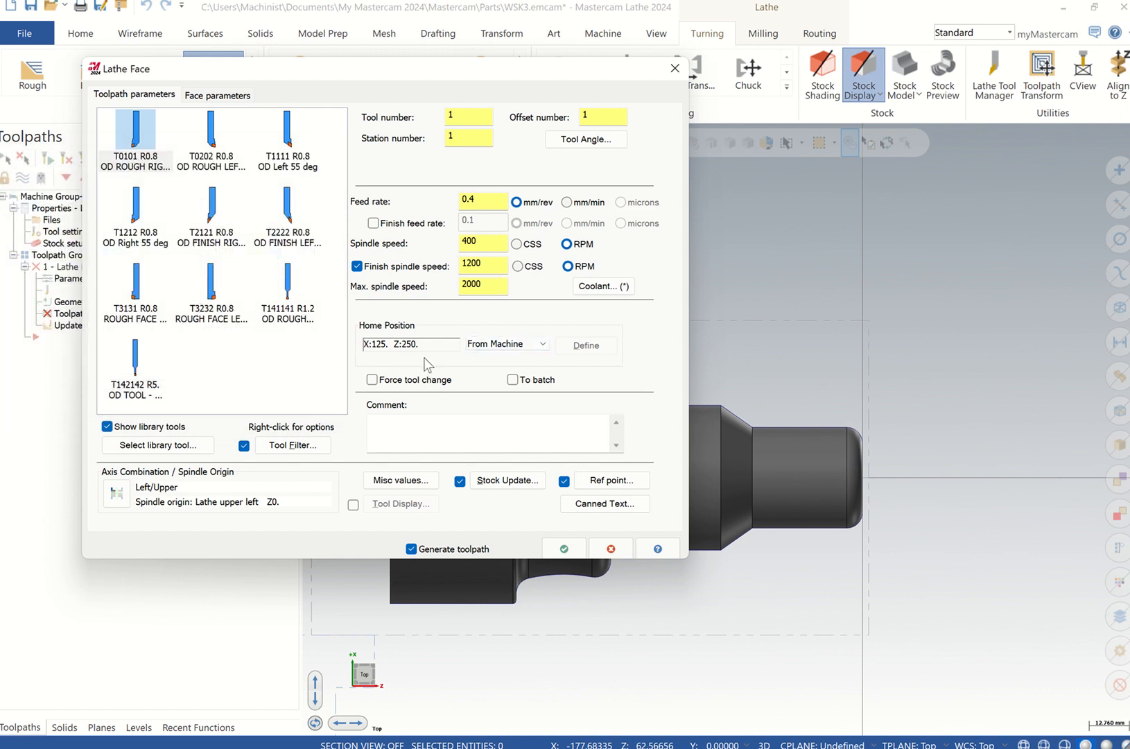
{"action": "left_click", "coordinate": [392, 420]}
Edit tool T0101, giving its insert the D (55 deg. diamond) shape and the name DNMG 110408.
{"action": "double_click", "coordinate": [144, 145]}
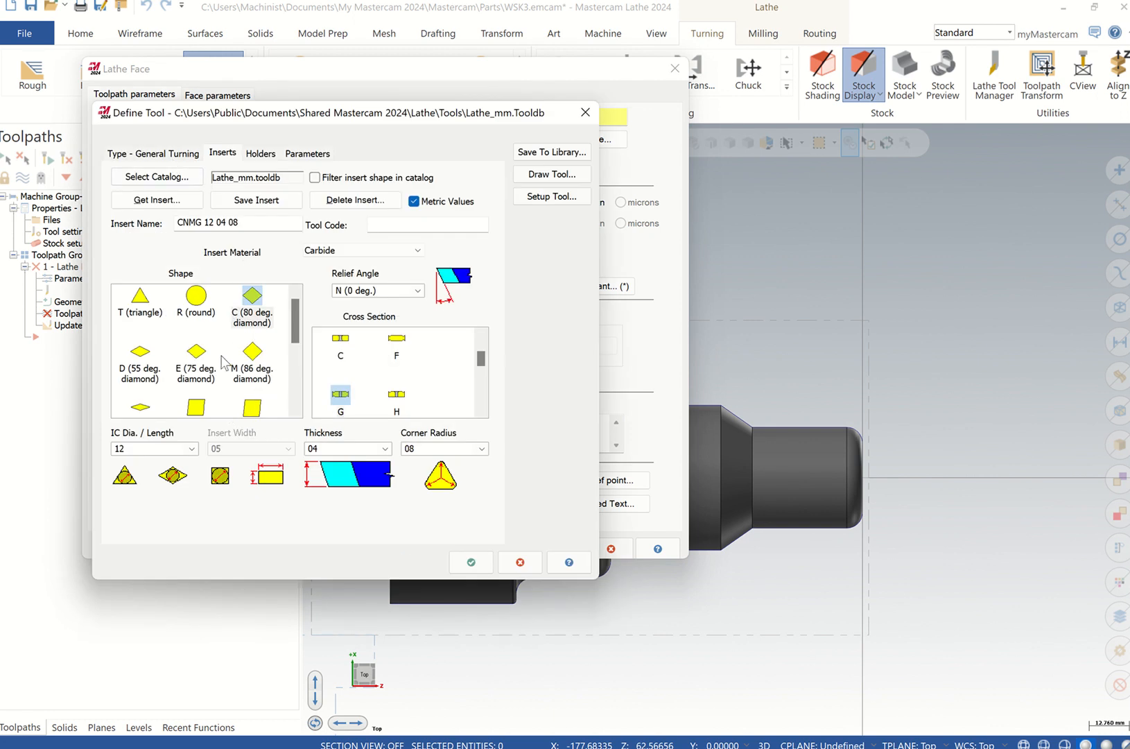
{"action": "left_click", "coordinate": [151, 373]}
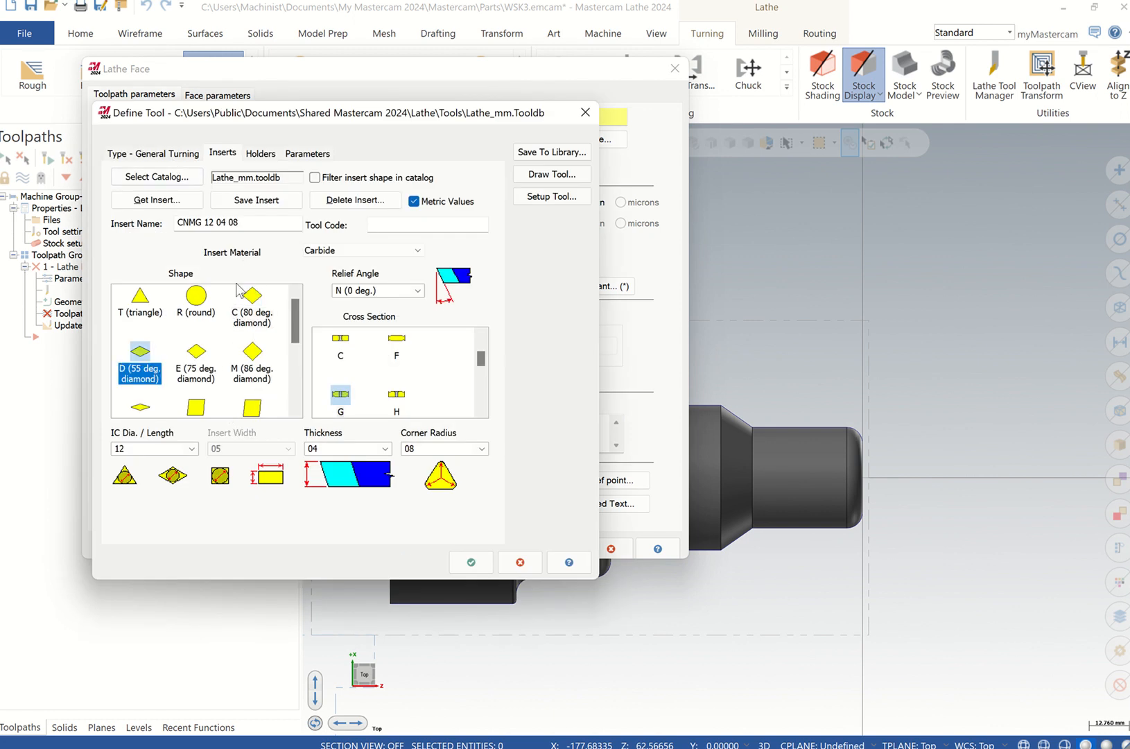
{"action": "left_click_drag", "start_coordinate": [256, 224], "coordinate": [71, 224]}
{"action": "key", "text": "Tab"}
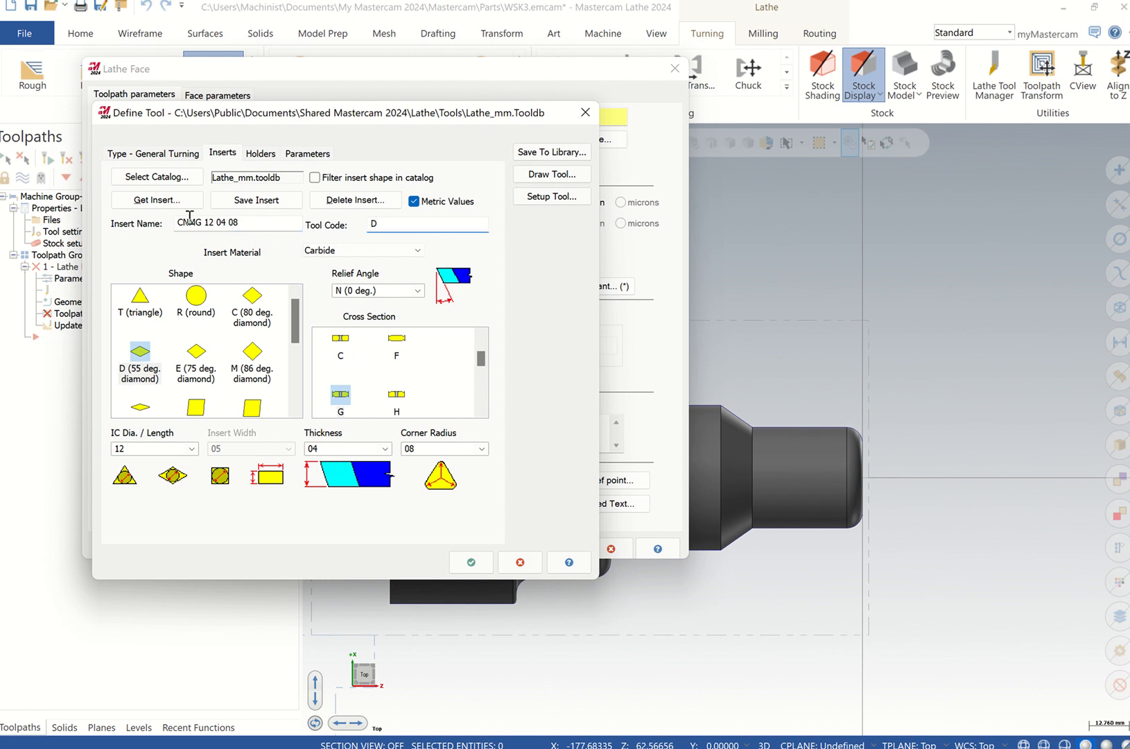
{"action": "left_click_drag", "start_coordinate": [251, 222], "coordinate": [164, 227]}
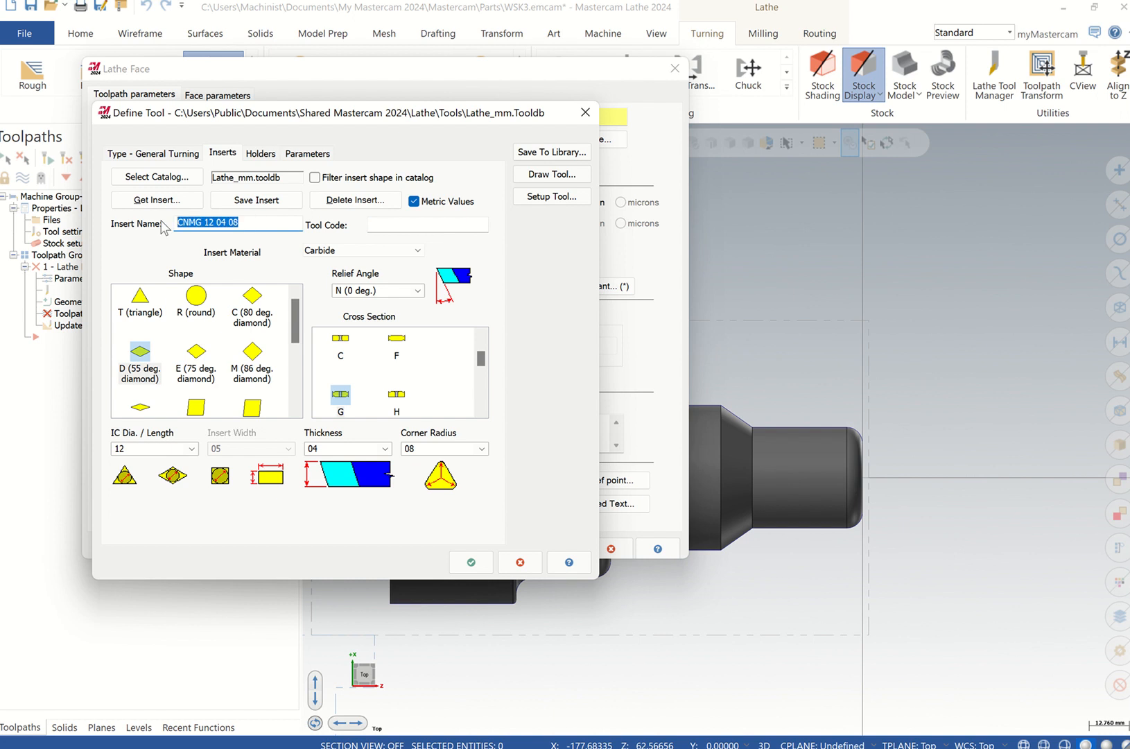
{"action": "type", "text": "D"}
Keep the D-shaped insert with cross section G and set its IC diameter/length to 11.
{"action": "left_click", "coordinate": [138, 354]}
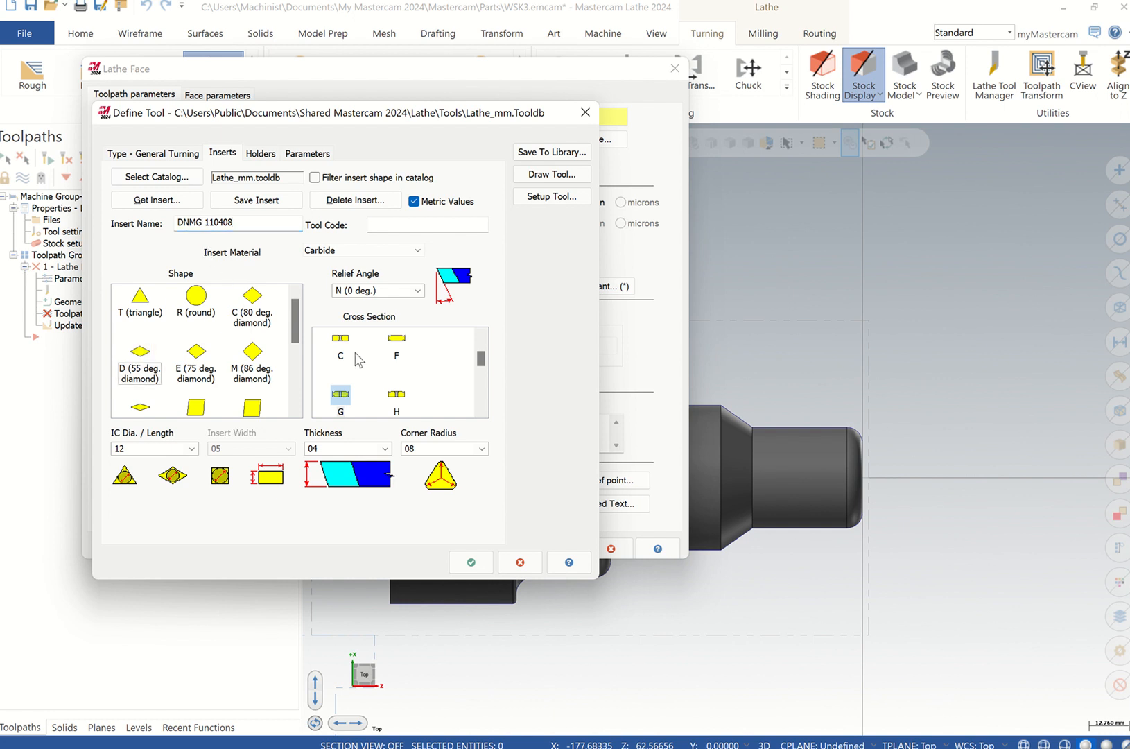
{"action": "left_click", "coordinate": [341, 395]}
{"action": "left_click", "coordinate": [192, 449]}
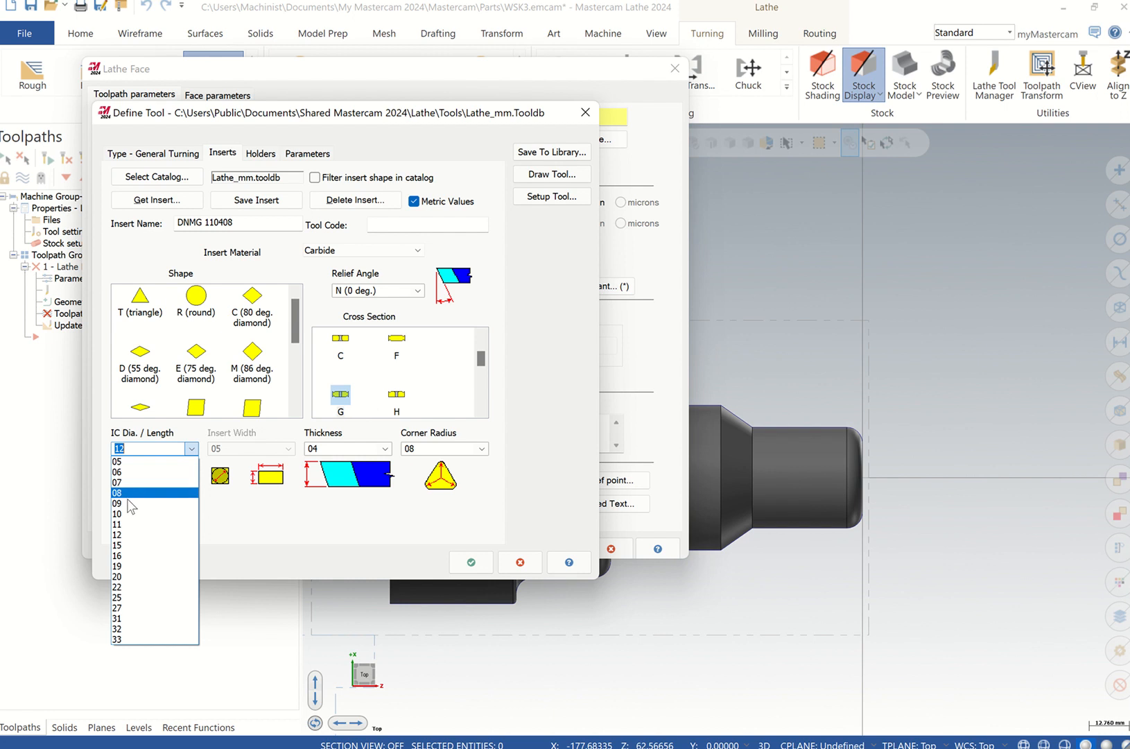
{"action": "left_click", "coordinate": [156, 520]}
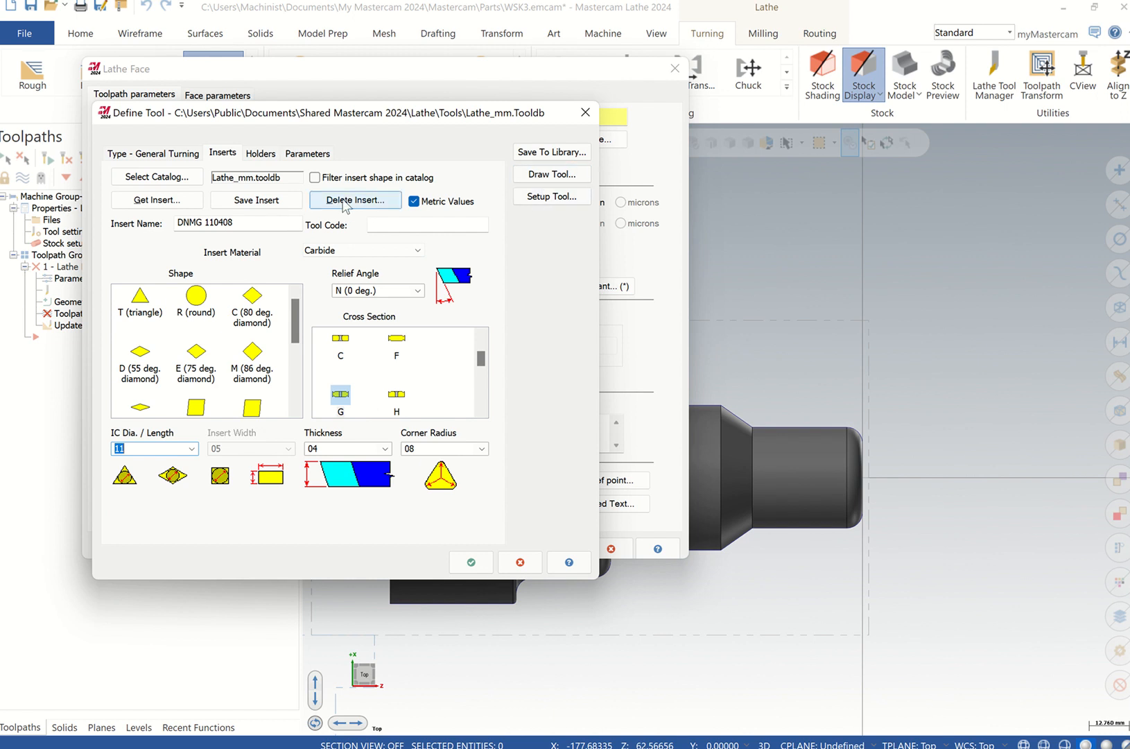
Rename the tool holder as MDJNR 2020K11.
{"action": "left_click", "coordinate": [264, 157]}
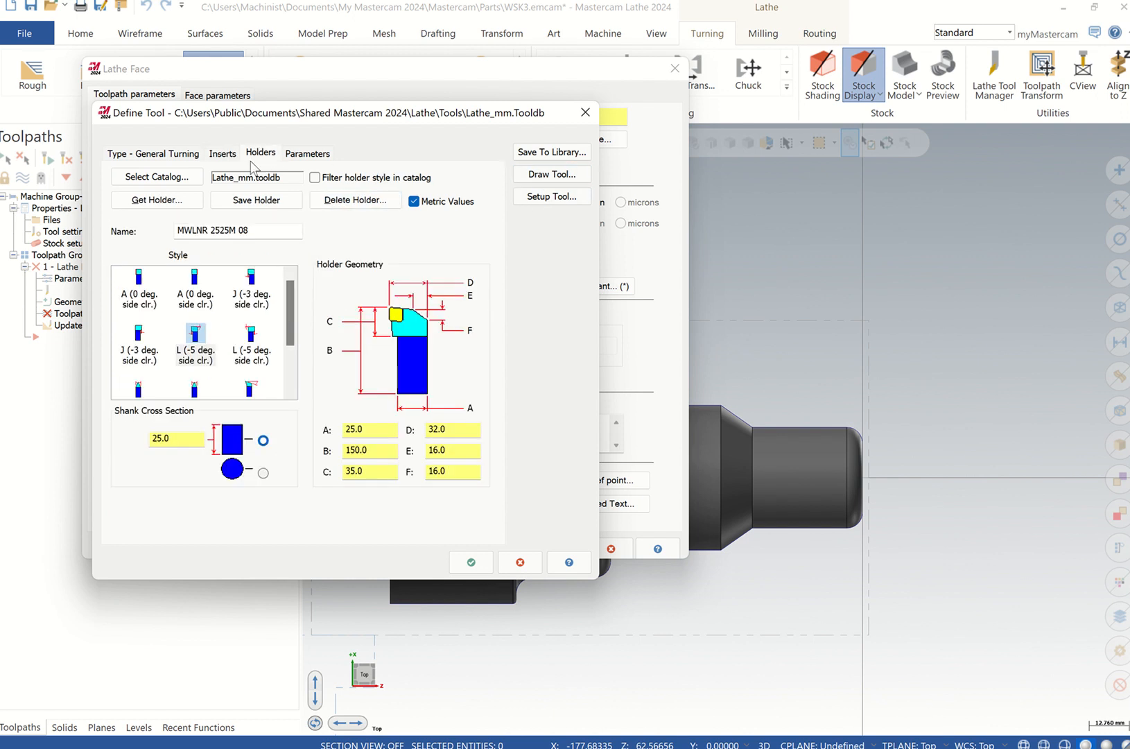
{"action": "left_click", "coordinate": [229, 156]}
{"action": "left_click", "coordinate": [260, 154]}
{"action": "left_click_drag", "start_coordinate": [260, 231], "coordinate": [122, 238]}
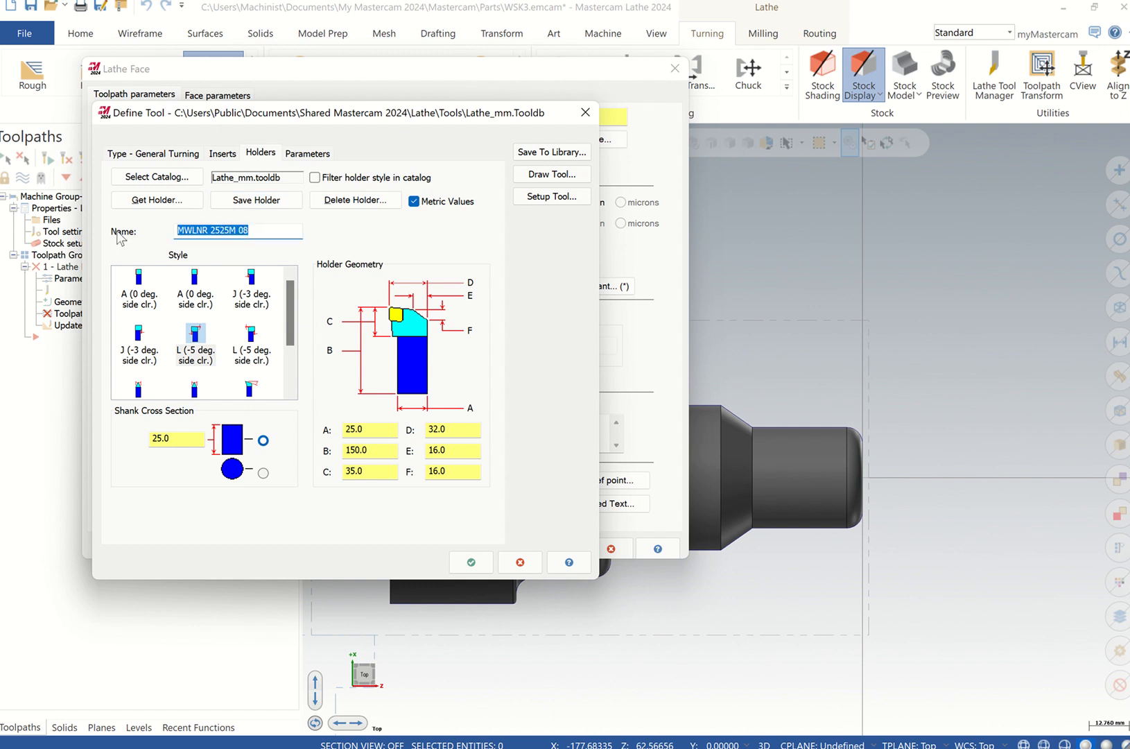
{"action": "type", "text": "md"}
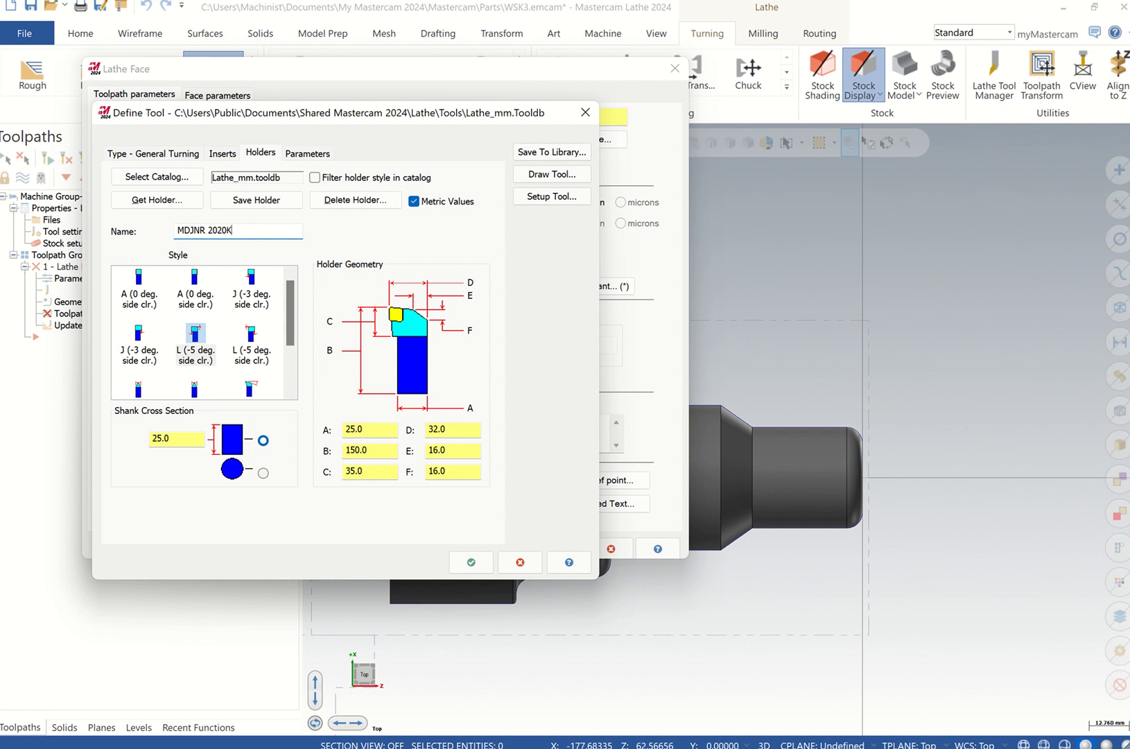
{"action": "left_click_drag", "start_coordinate": [246, 234], "coordinate": [152, 241]}
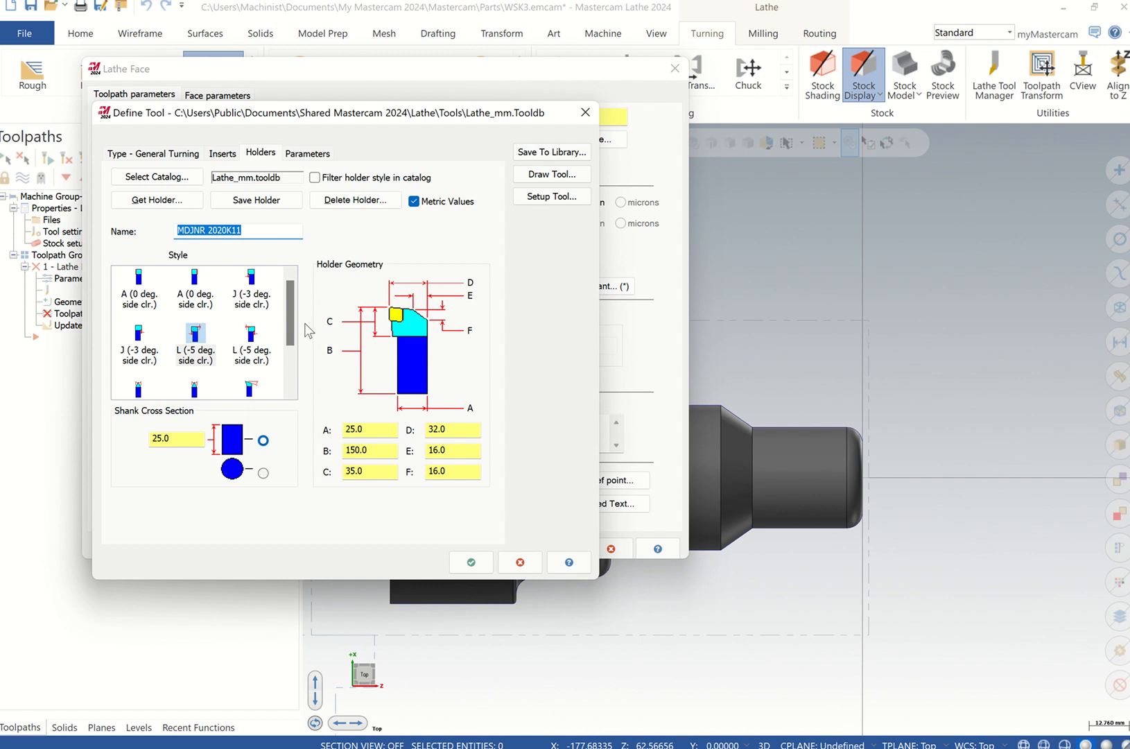
Set the holder geometry to 20 mm for dimension A and 125 mm for dimension B.
{"action": "double_click", "coordinate": [355, 430]}
{"action": "type", "text": "20"}
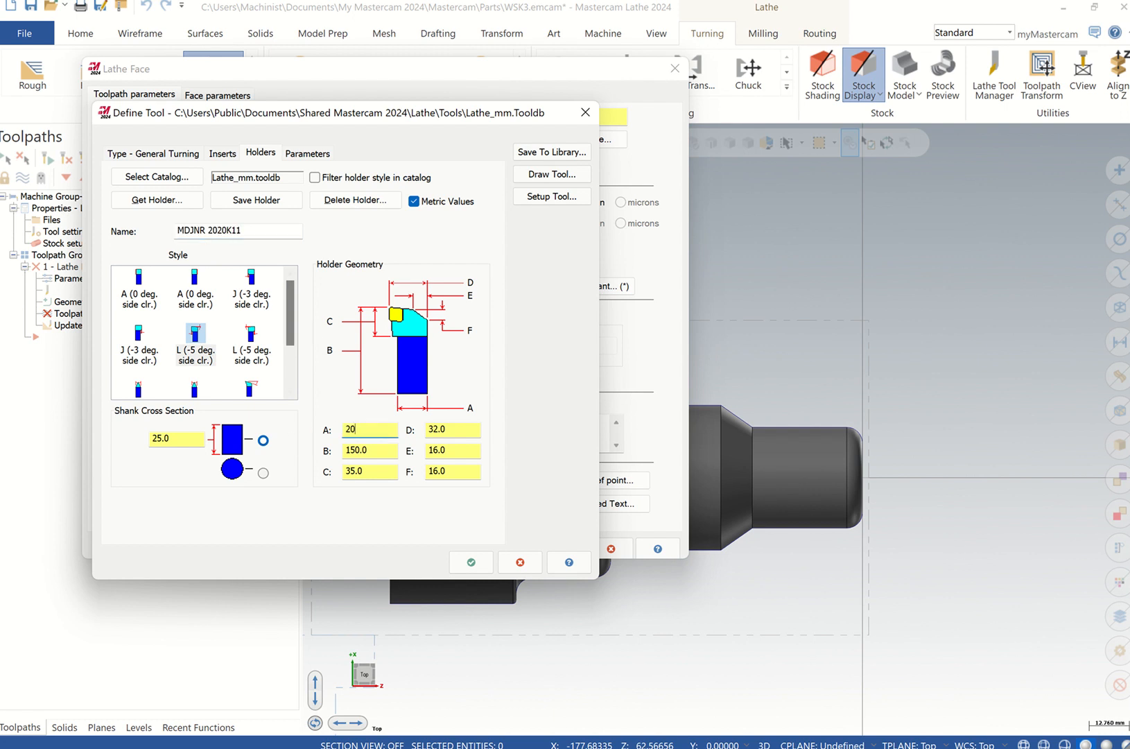
{"action": "left_click", "coordinate": [441, 450]}
{"action": "key", "text": "Tab"}
{"action": "double_click", "coordinate": [381, 453]}
{"action": "left_click", "coordinate": [236, 230]}
{"action": "double_click", "coordinate": [366, 451]}
{"action": "type", "text": "125"}
Save the edited tool to a tool database in the lathe Tools folder under the copied name, and accept the tool definition.
{"action": "left_click", "coordinate": [525, 151]}
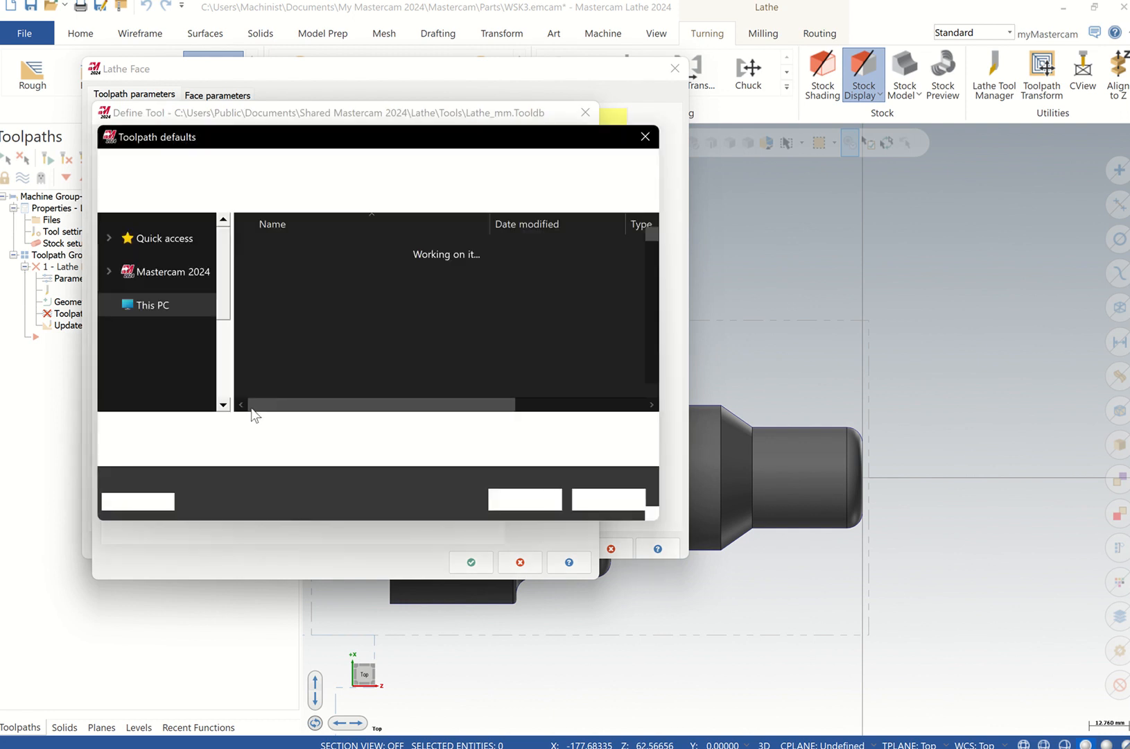
{"action": "left_click", "coordinate": [232, 432]}
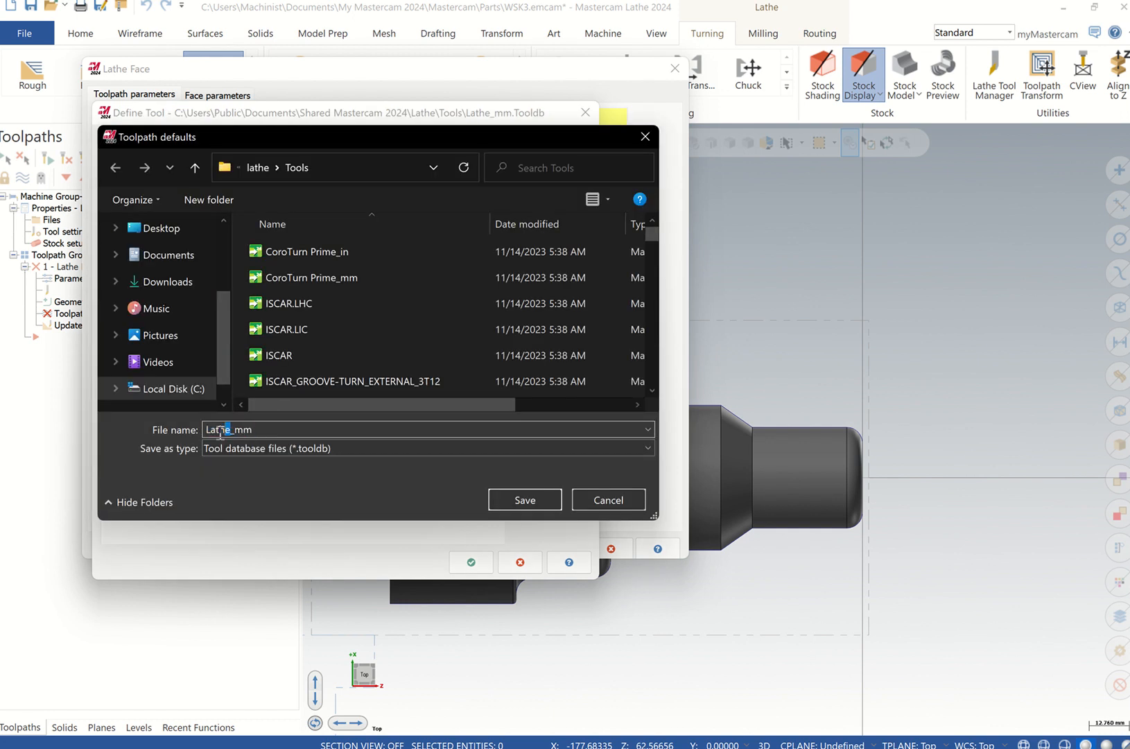
{"action": "left_click_drag", "start_coordinate": [231, 432], "coordinate": [199, 434]}
{"action": "key", "text": "ctrl+v"}
{"action": "left_click", "coordinate": [517, 493]}
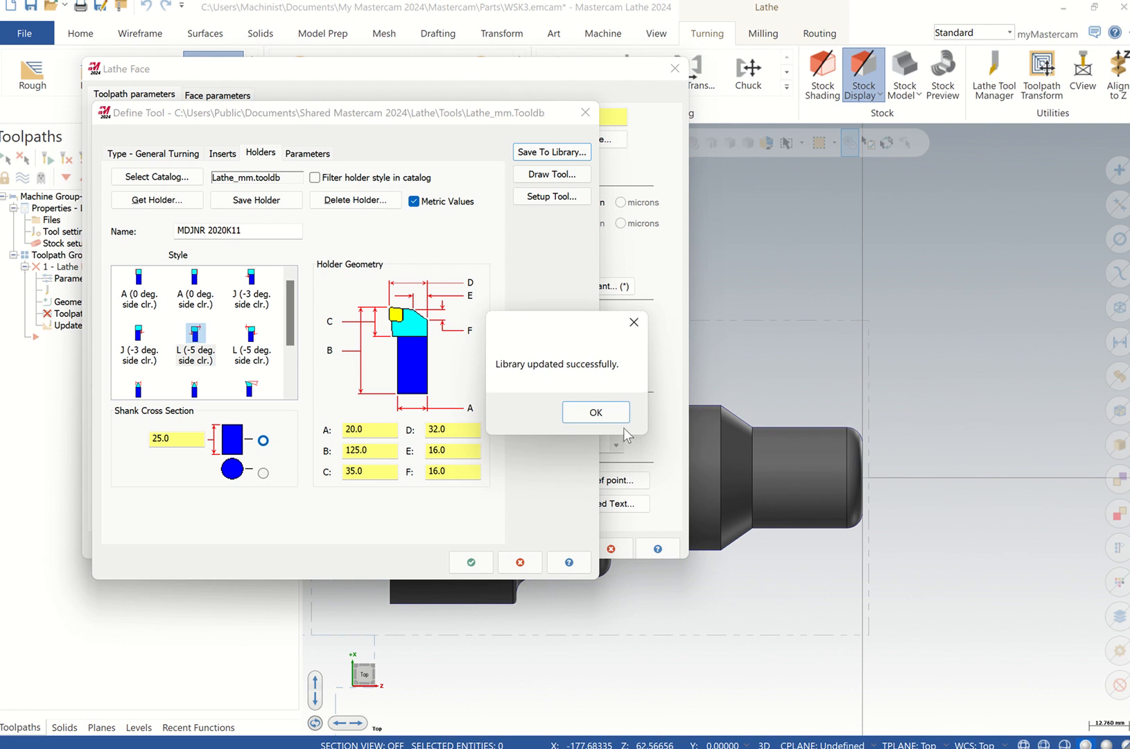
{"action": "left_click", "coordinate": [596, 415]}
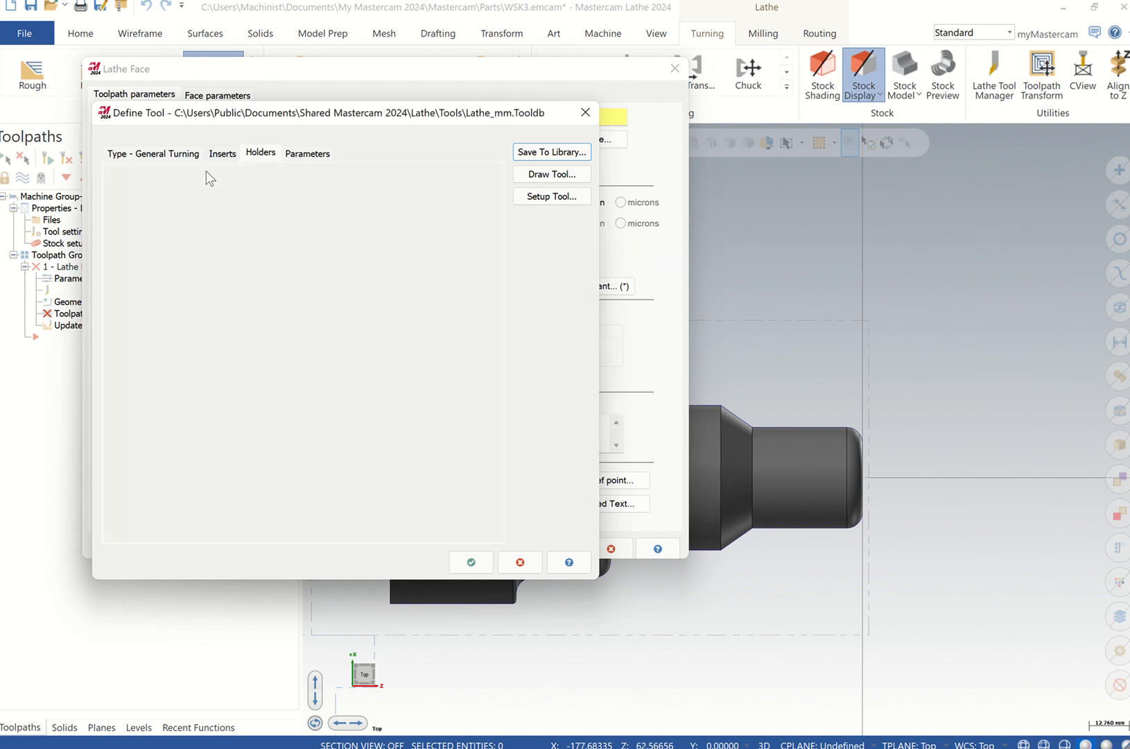
{"action": "left_click", "coordinate": [214, 156]}
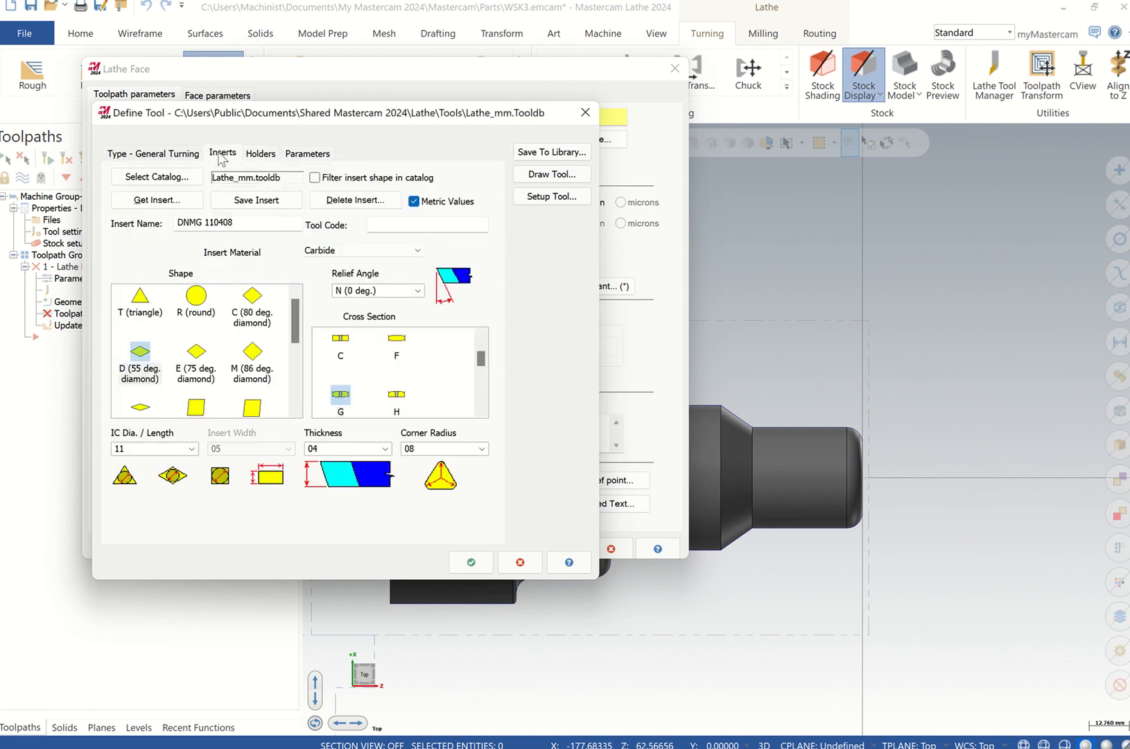
{"action": "left_click", "coordinate": [470, 561]}
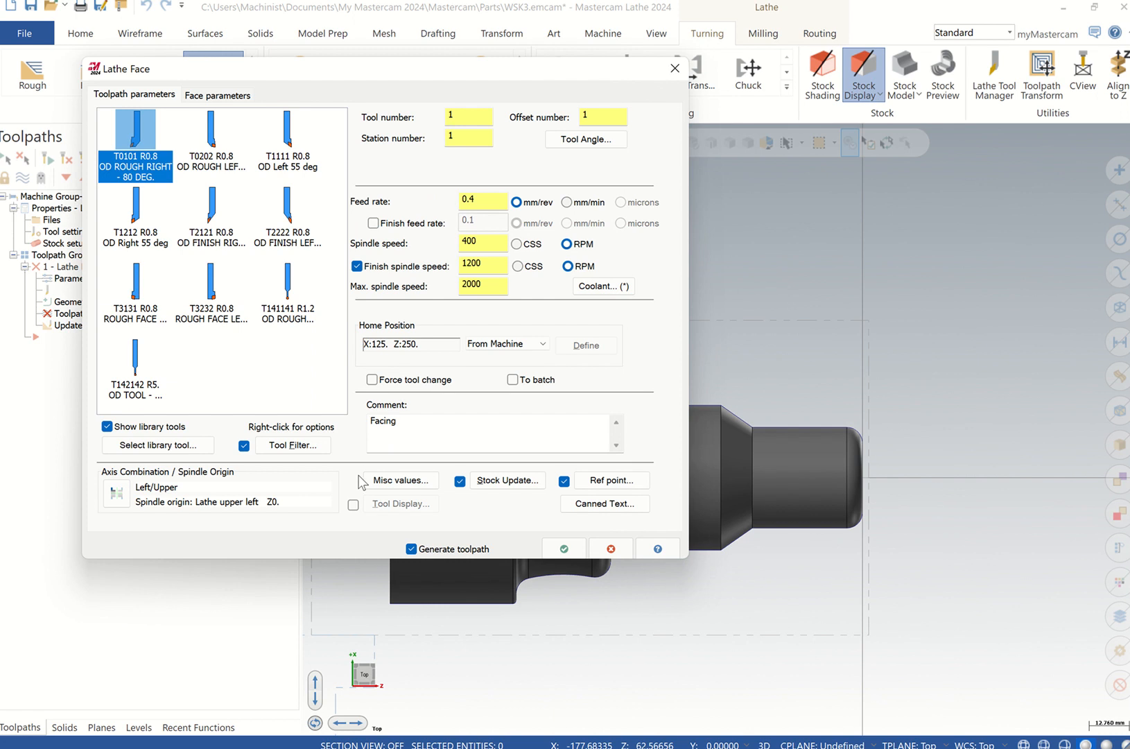
Turn the tool compensation type off in the face parameters and generate the facing toolpath.
{"action": "left_click", "coordinate": [208, 97]}
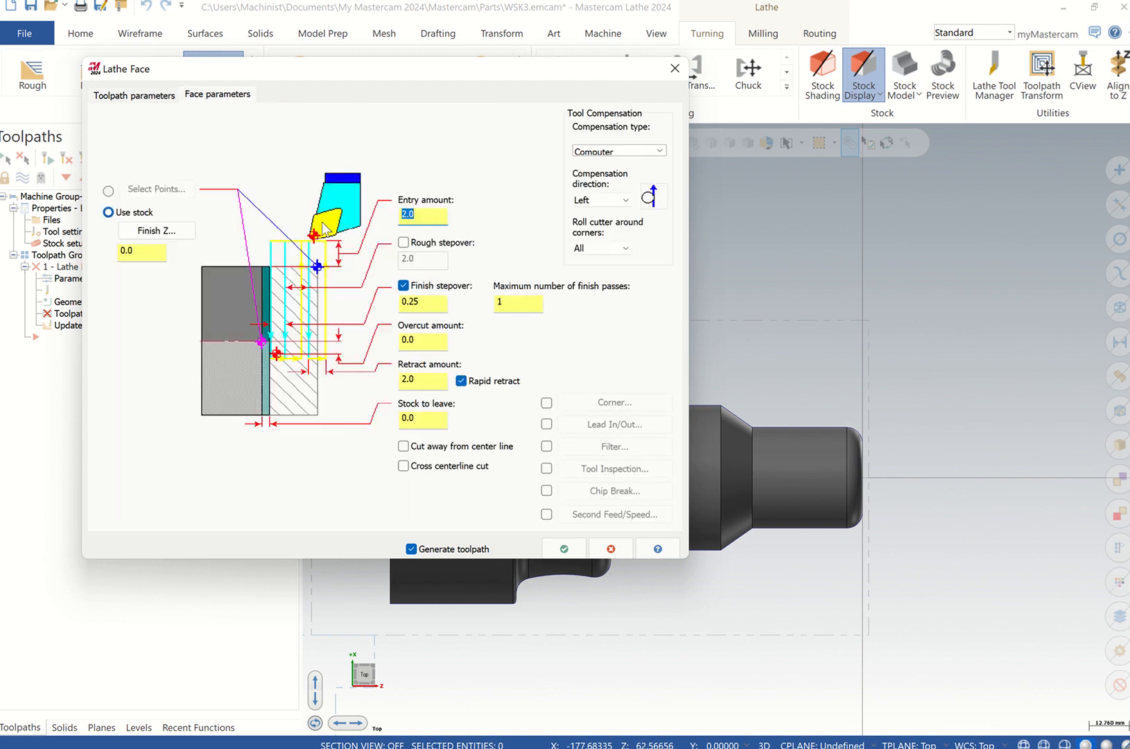
{"action": "left_click", "coordinate": [633, 151]}
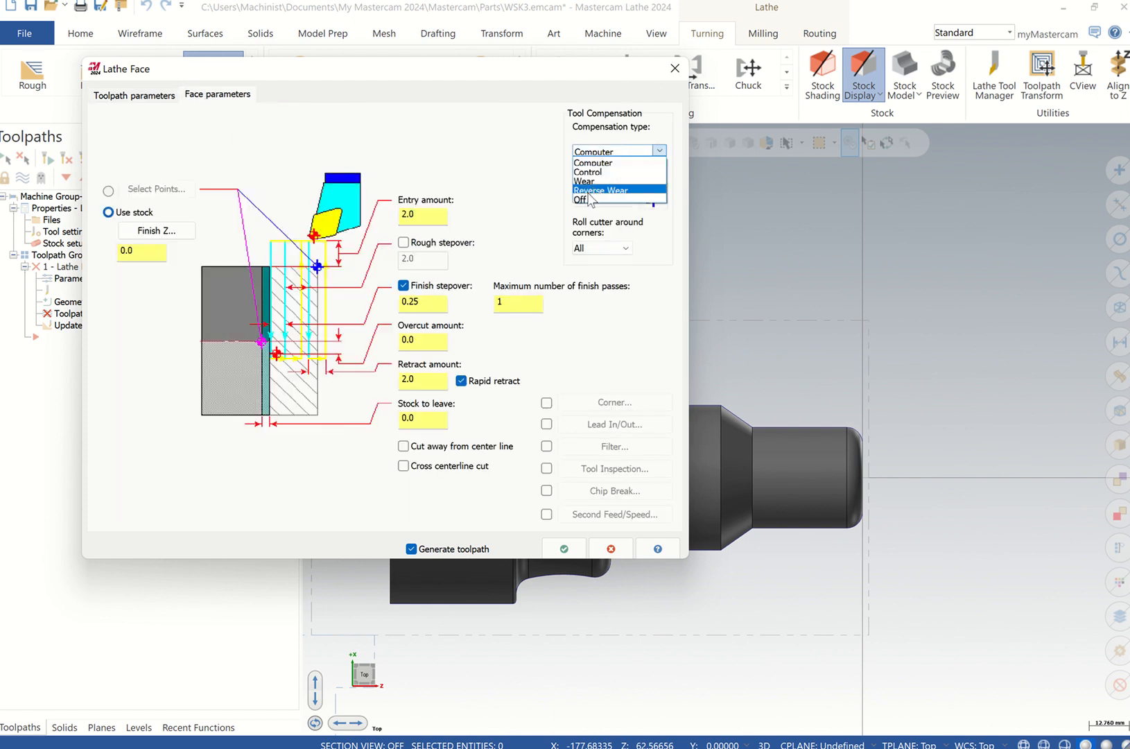
{"action": "left_click", "coordinate": [624, 212]}
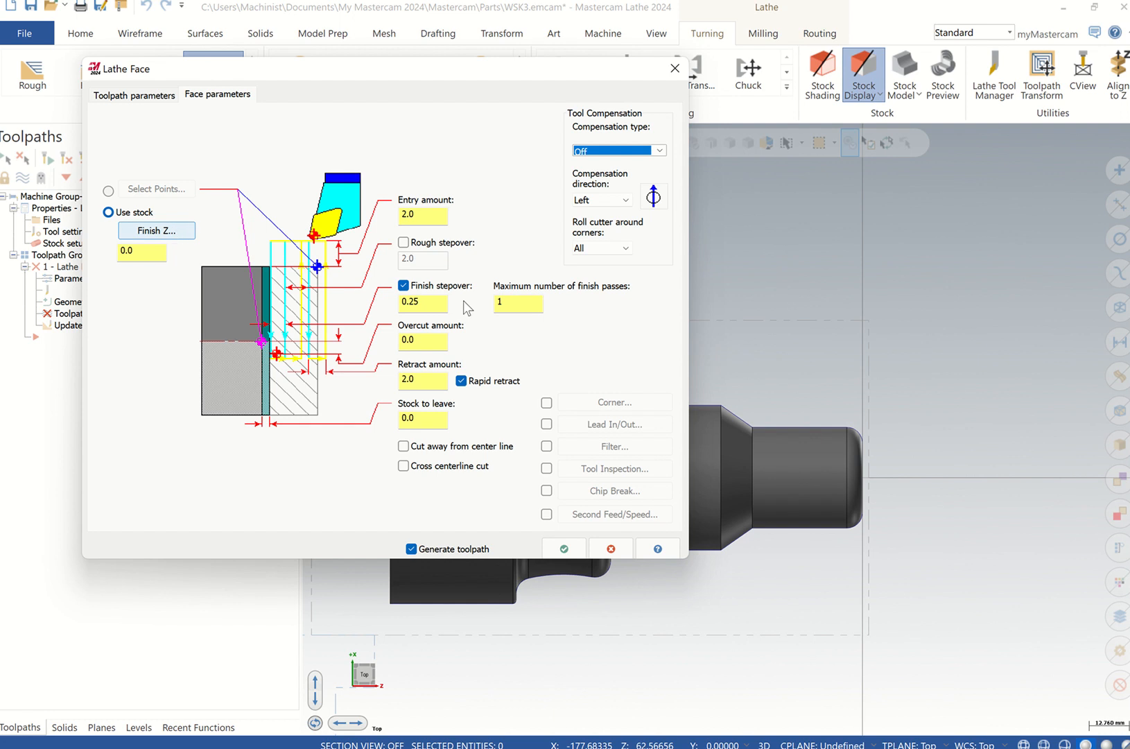
{"action": "left_click", "coordinate": [564, 549]}
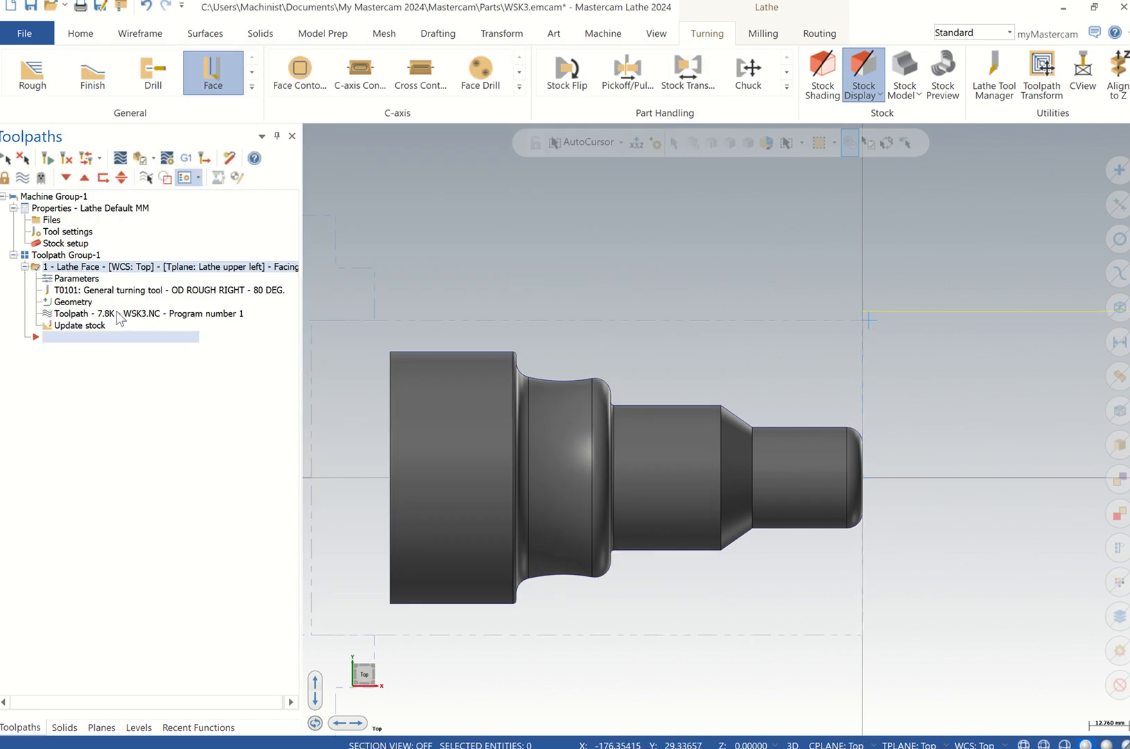
Open the backplot of the facing toolpath and examine the stock, chuck jaws and tool in isometric and top views.
{"action": "left_click", "coordinate": [119, 316]}
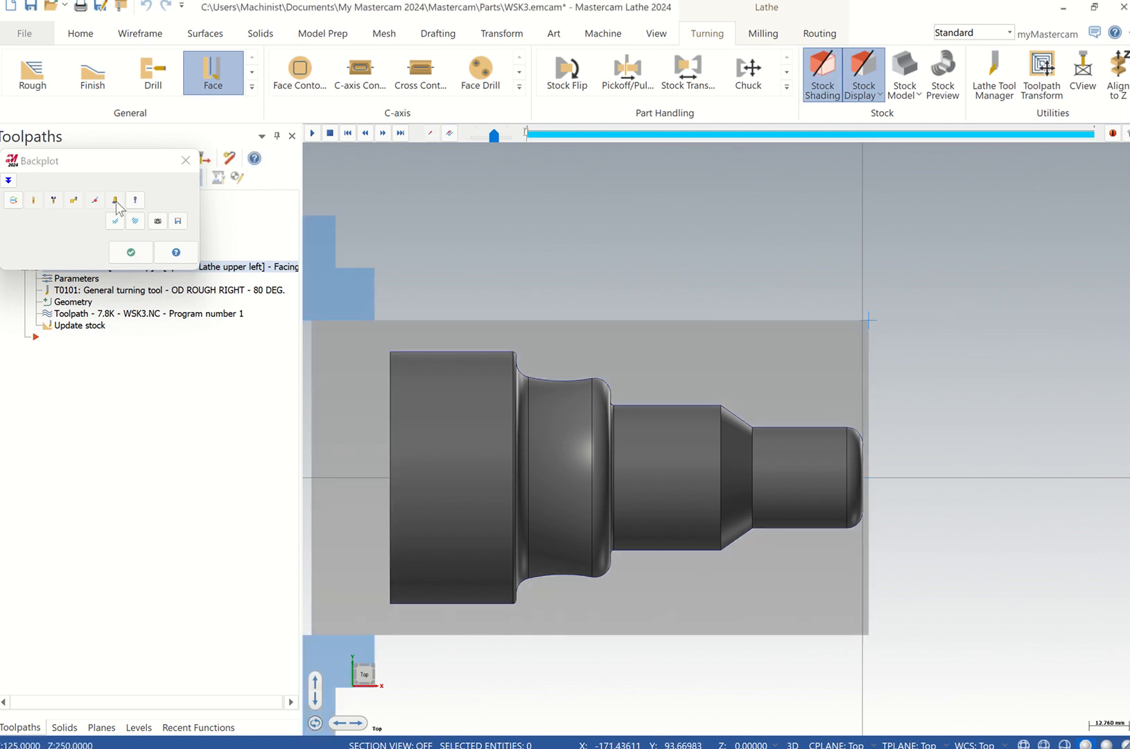
{"action": "right_click", "coordinate": [587, 286]}
{"action": "left_click", "coordinate": [638, 430]}
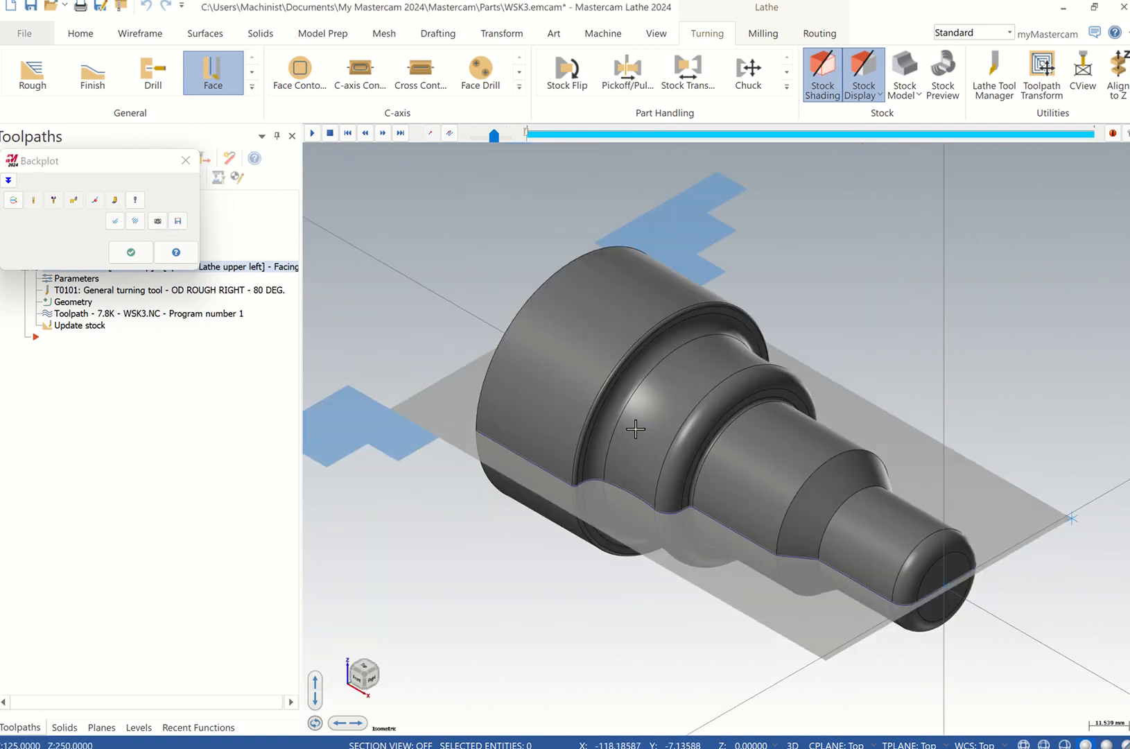
{"action": "right_click", "coordinate": [455, 300]}
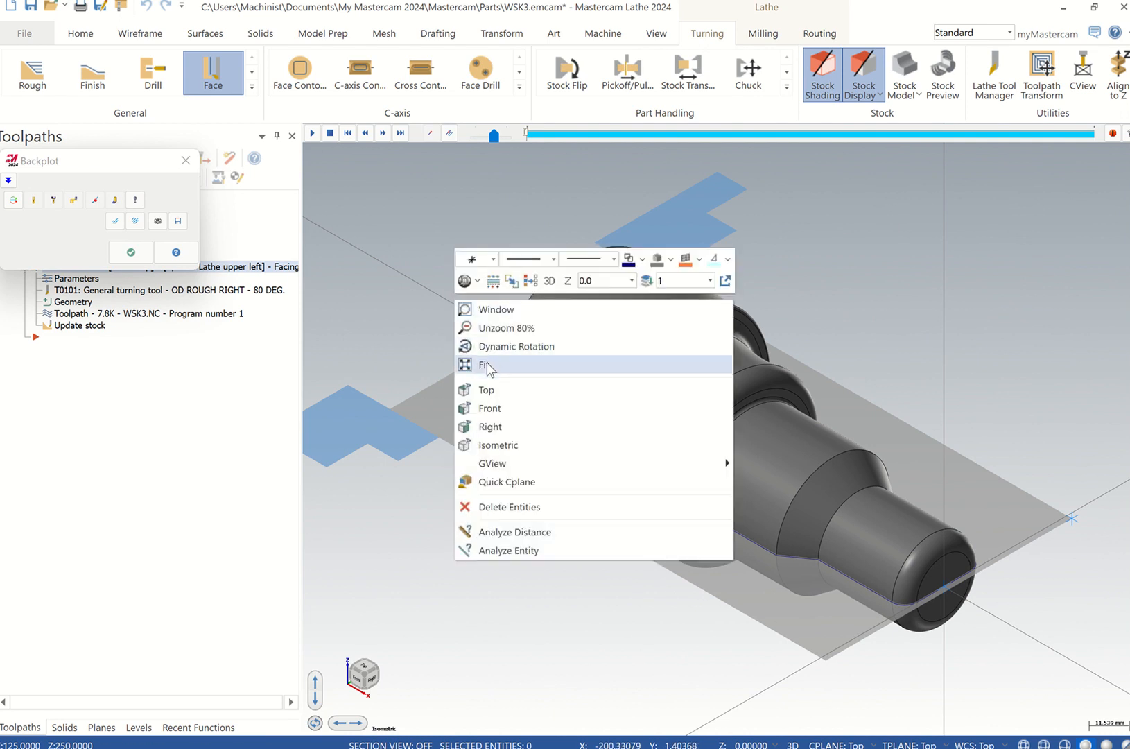
{"action": "left_click", "coordinate": [487, 365]}
{"action": "right_click", "coordinate": [499, 299]}
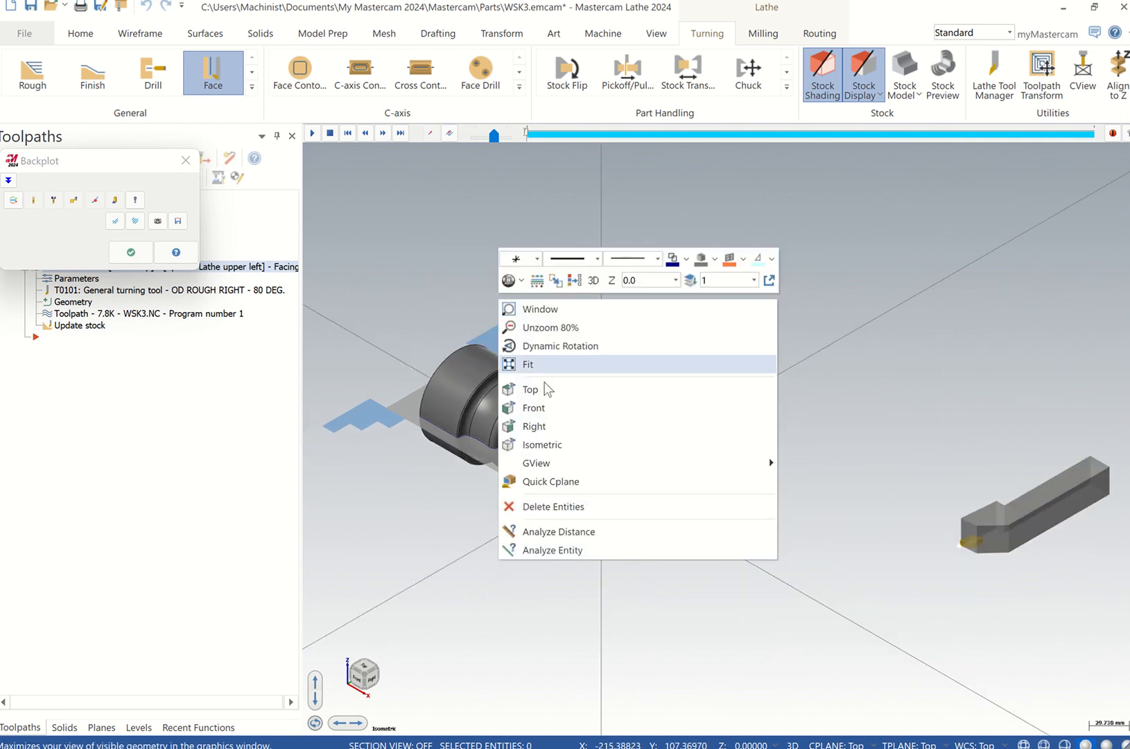
{"action": "left_click", "coordinate": [548, 392]}
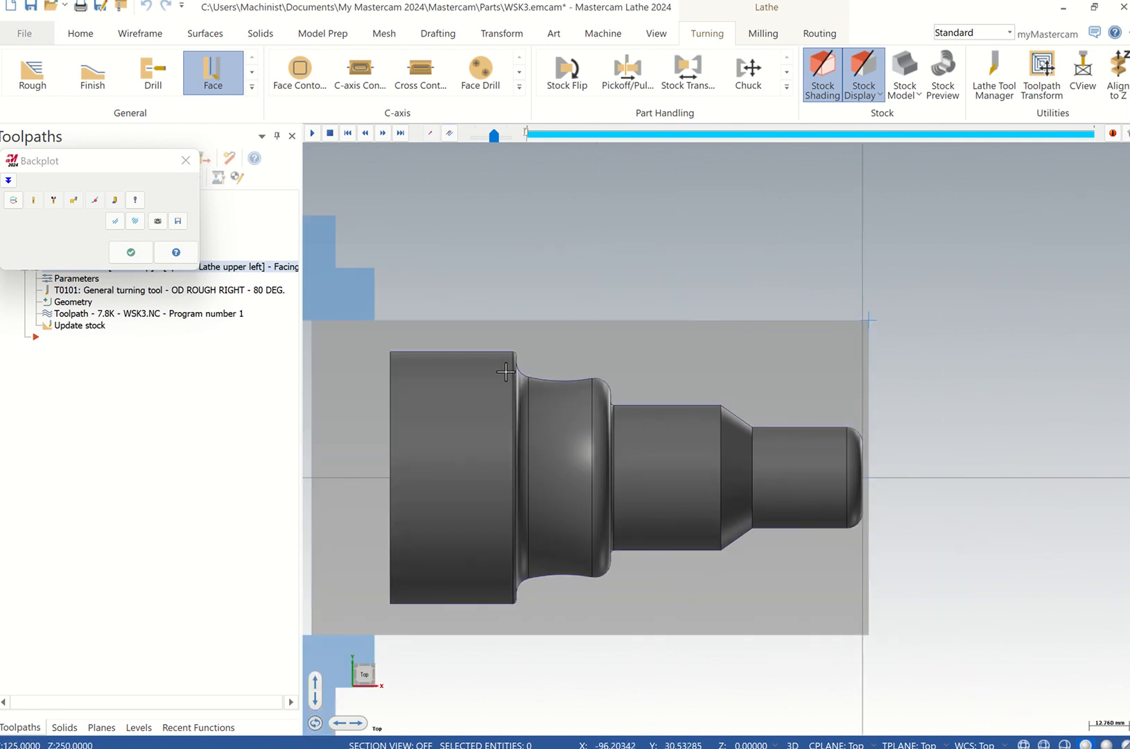
{"action": "scroll", "coordinate": [631, 350], "scroll_direction": "down", "scroll_amount": 3}
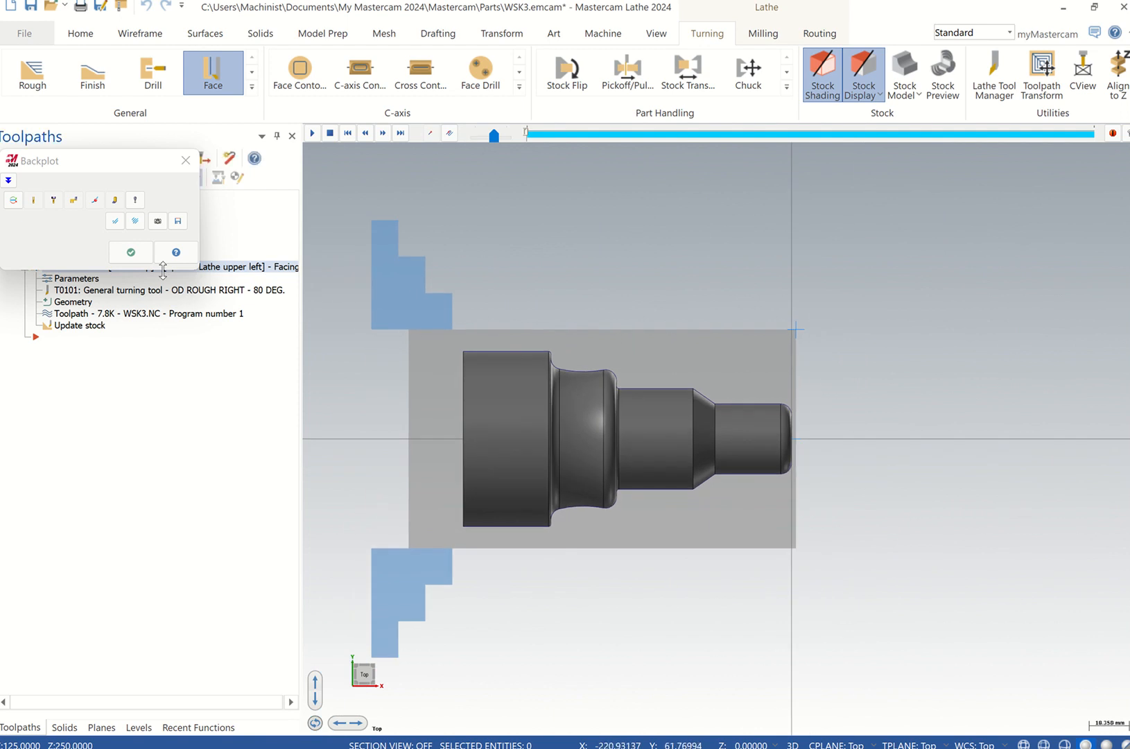
Play the backplot of the facing toolpath and close it.
{"action": "left_click", "coordinate": [312, 134]}
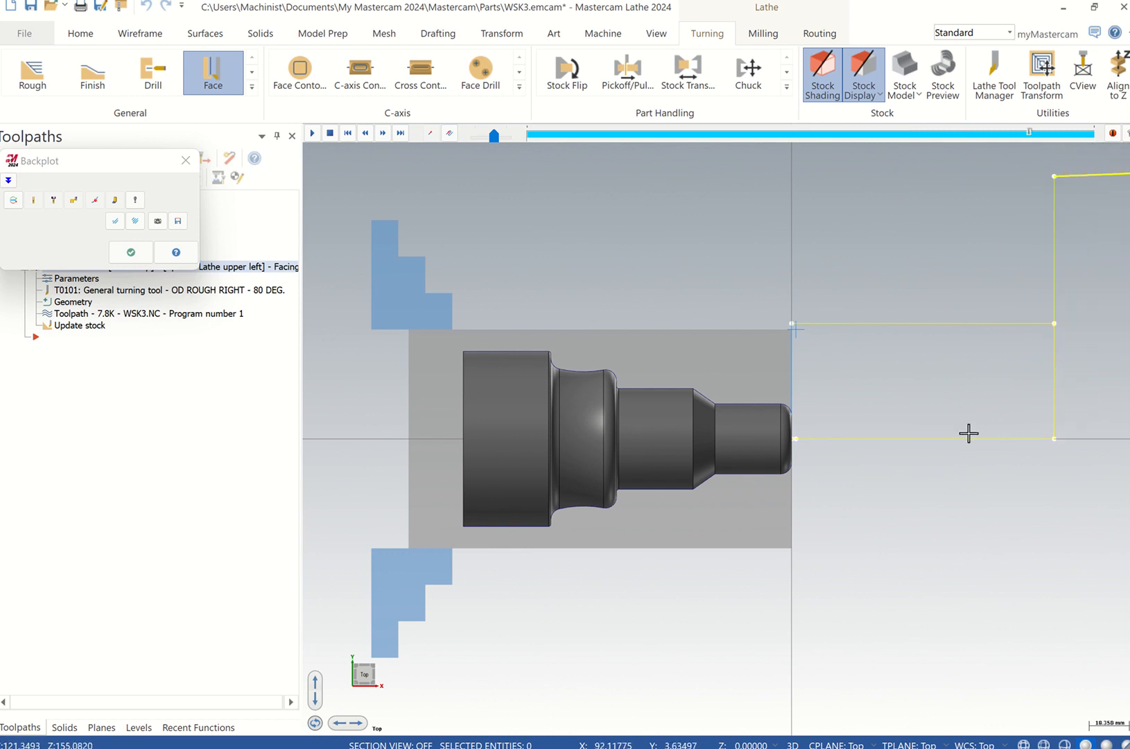
{"action": "left_click", "coordinate": [131, 252]}
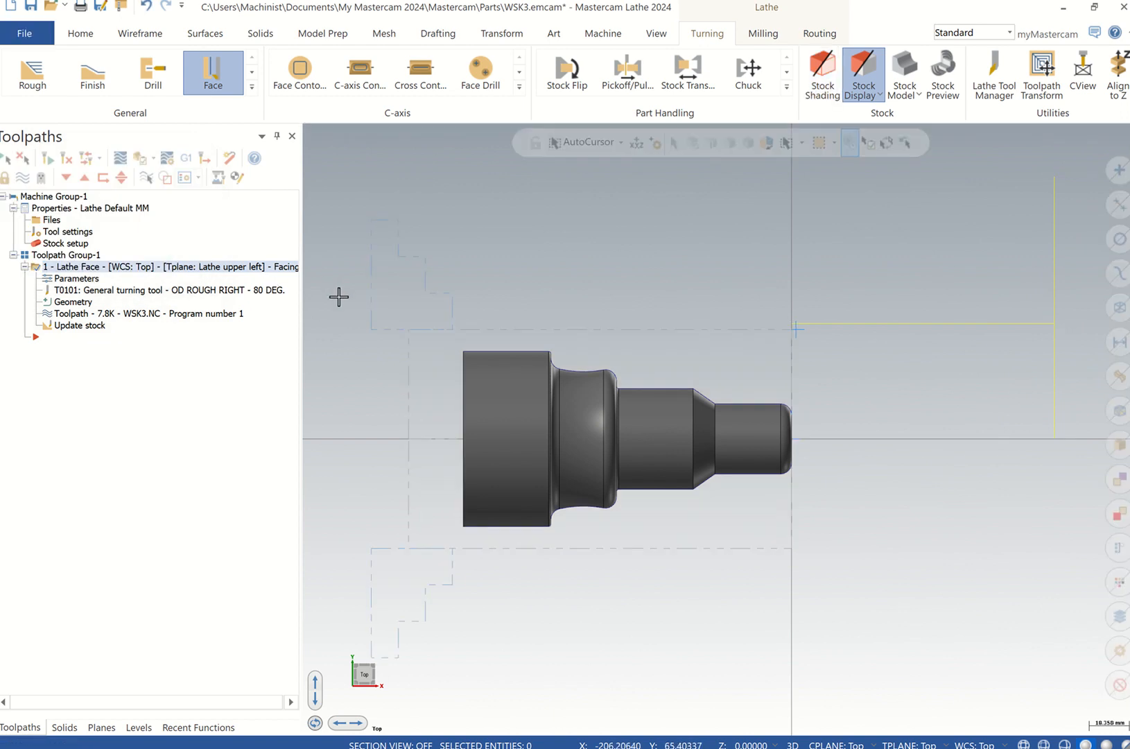
Set the facing entry amount to 0.5 and the finish stepover to 0.2, and regenerate the facing toolpath.
{"action": "left_click", "coordinate": [83, 280]}
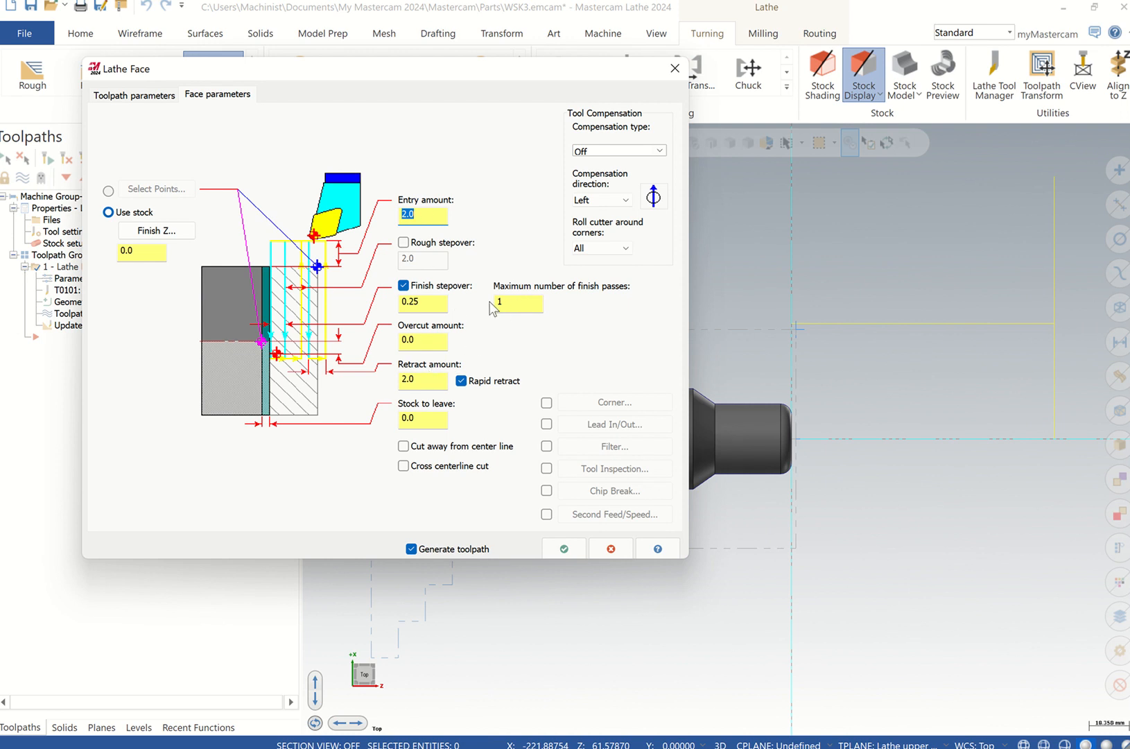
{"action": "left_click", "coordinate": [525, 303]}
{"action": "left_click", "coordinate": [432, 381]}
{"action": "double_click", "coordinate": [424, 388]}
{"action": "double_click", "coordinate": [428, 216]}
{"action": "type", "text": ".5"}
{"action": "left_click_drag", "start_coordinate": [434, 305], "coordinate": [384, 313]}
{"action": "type", "text": ".2"}
{"action": "left_click", "coordinate": [564, 549]}
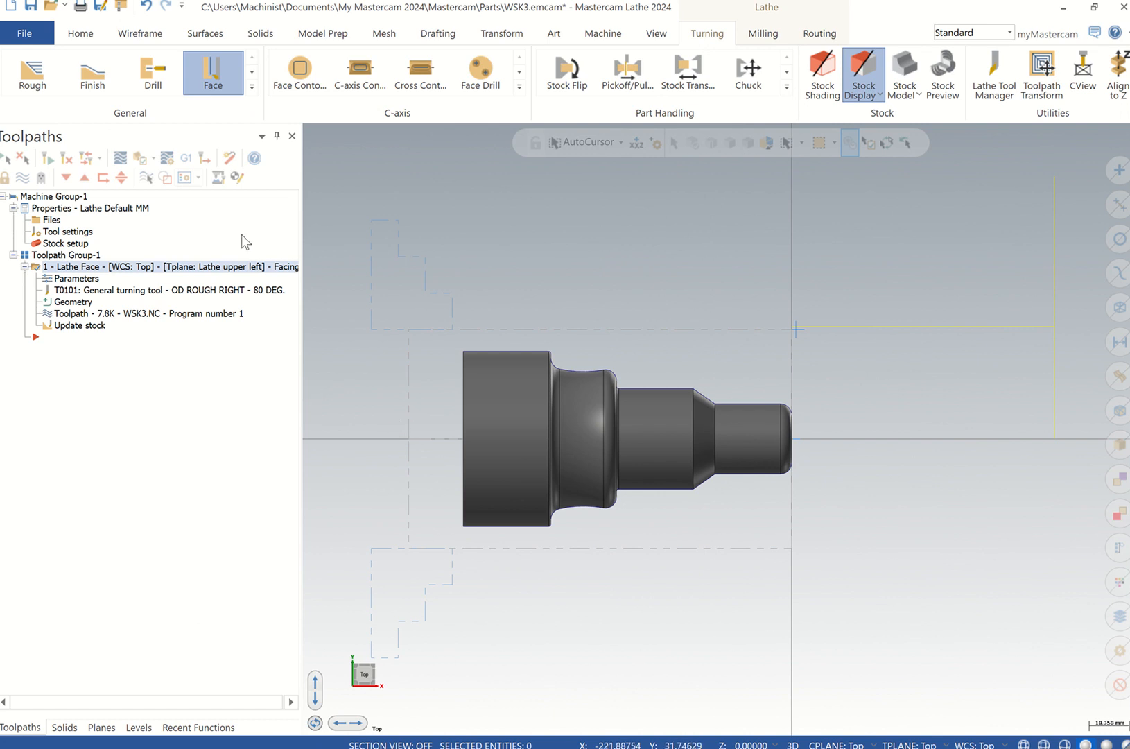
Start a rough toolpath with a partial chain beginning at the front corner fillet of the part's upper profile.
{"action": "left_click", "coordinate": [43, 81]}
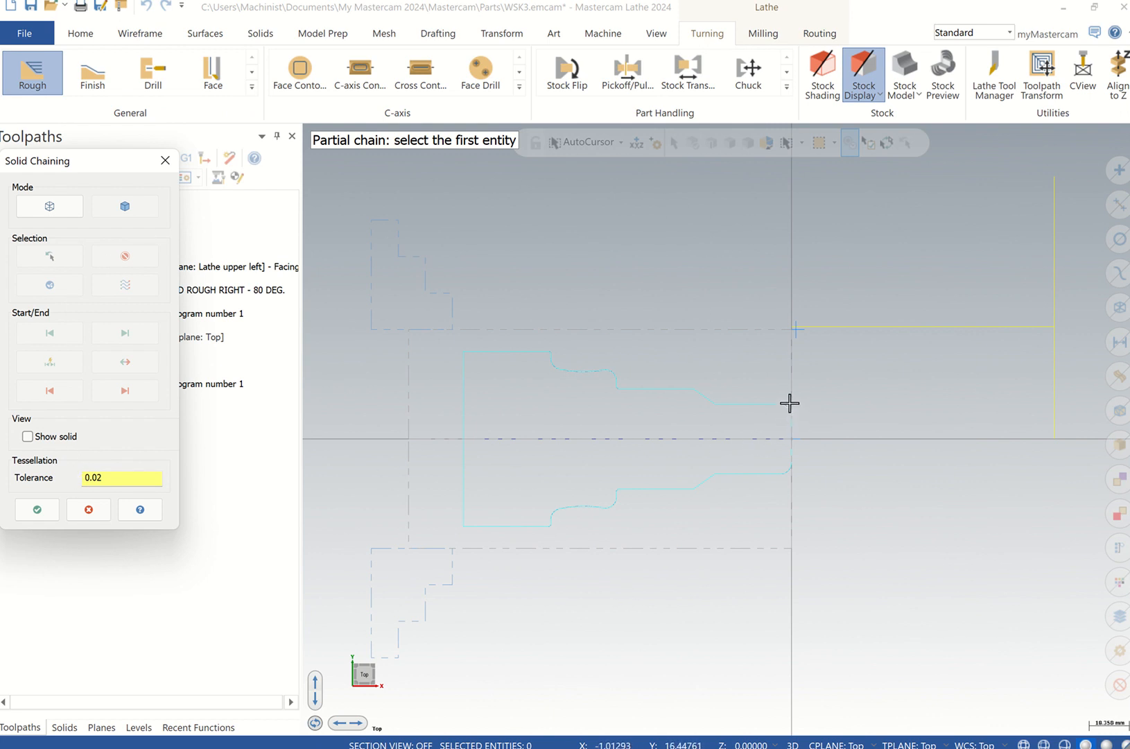
{"action": "scroll", "coordinate": [770, 424], "scroll_direction": "up", "scroll_amount": 1}
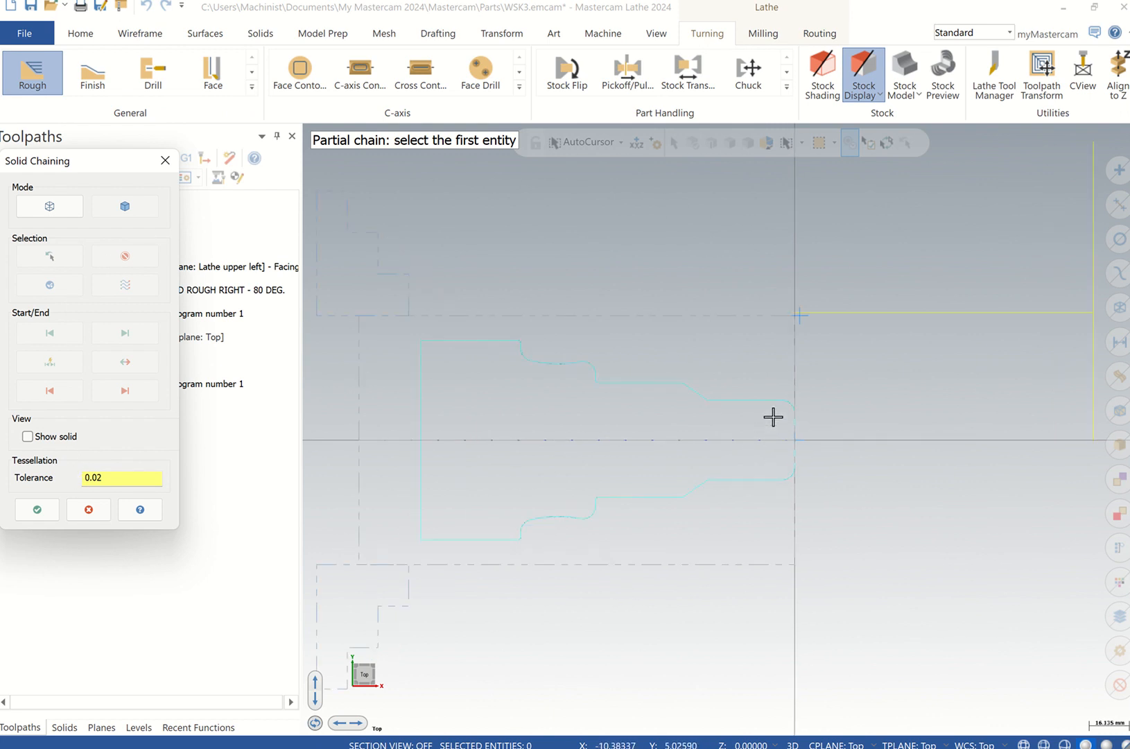
{"action": "scroll", "coordinate": [775, 415], "scroll_direction": "up", "scroll_amount": 2}
{"action": "left_click", "coordinate": [798, 400]}
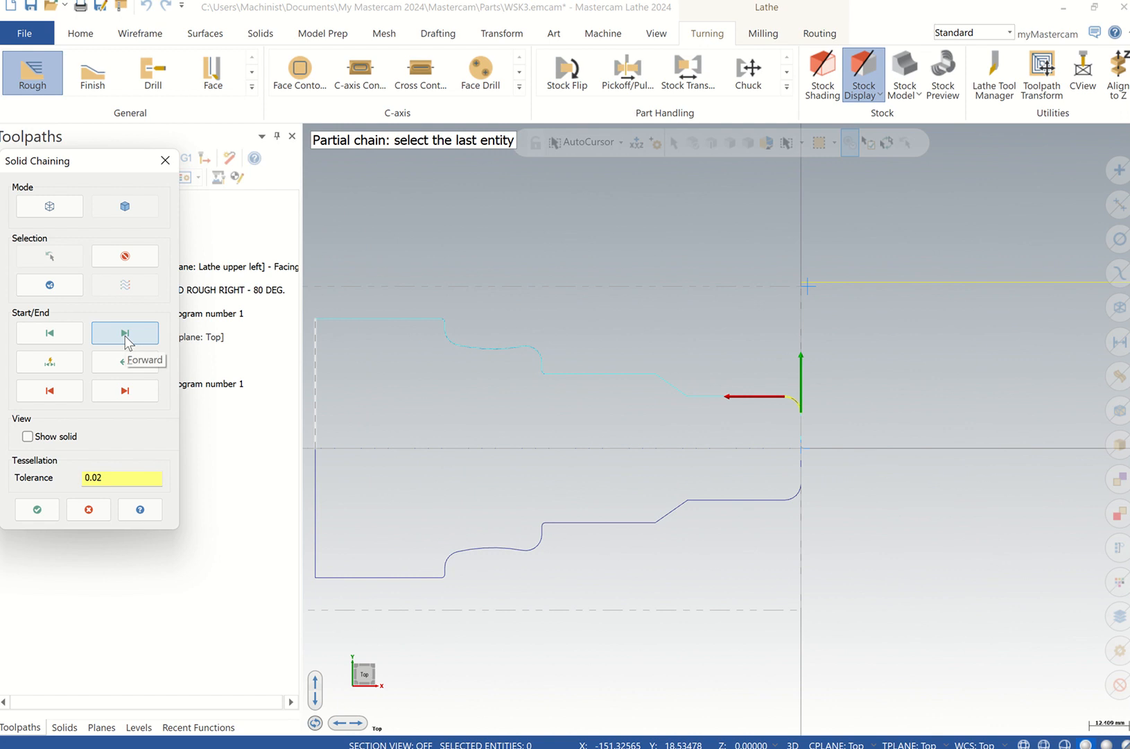
Extend the chain along the upper profile to the rear end of the largest diameter and accept it.
{"action": "left_click", "coordinate": [125, 392]}
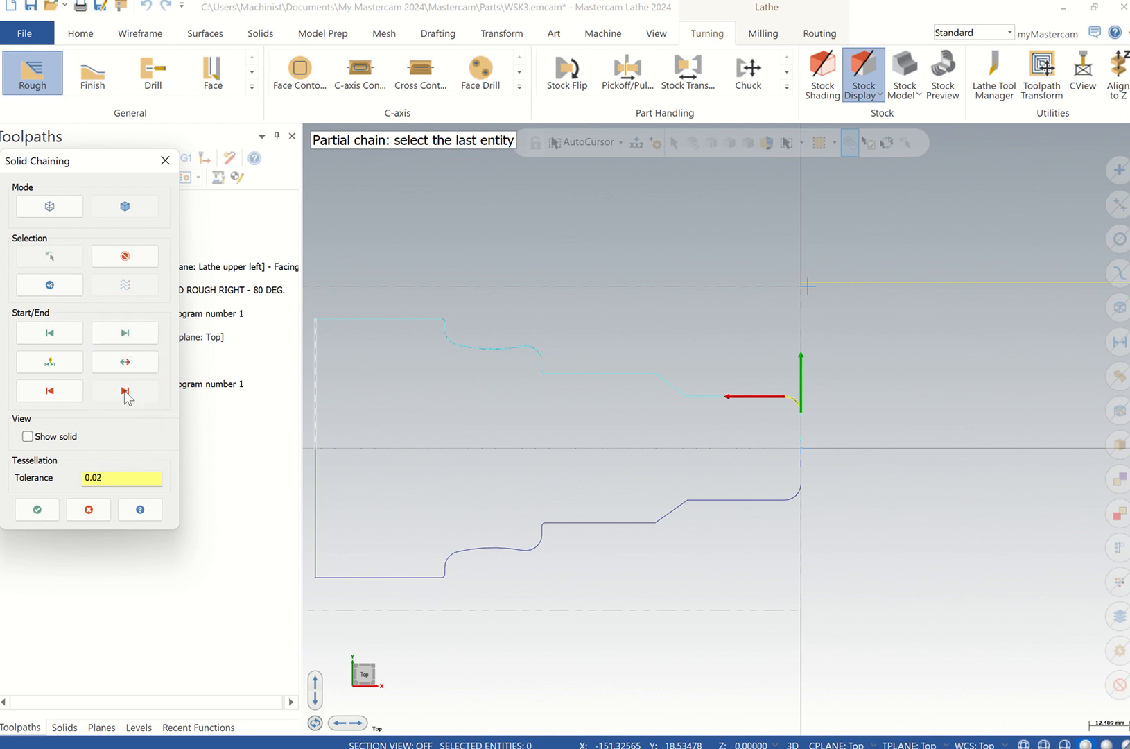
{"action": "left_click", "coordinate": [125, 392]}
{"action": "left_click", "coordinate": [125, 392]}
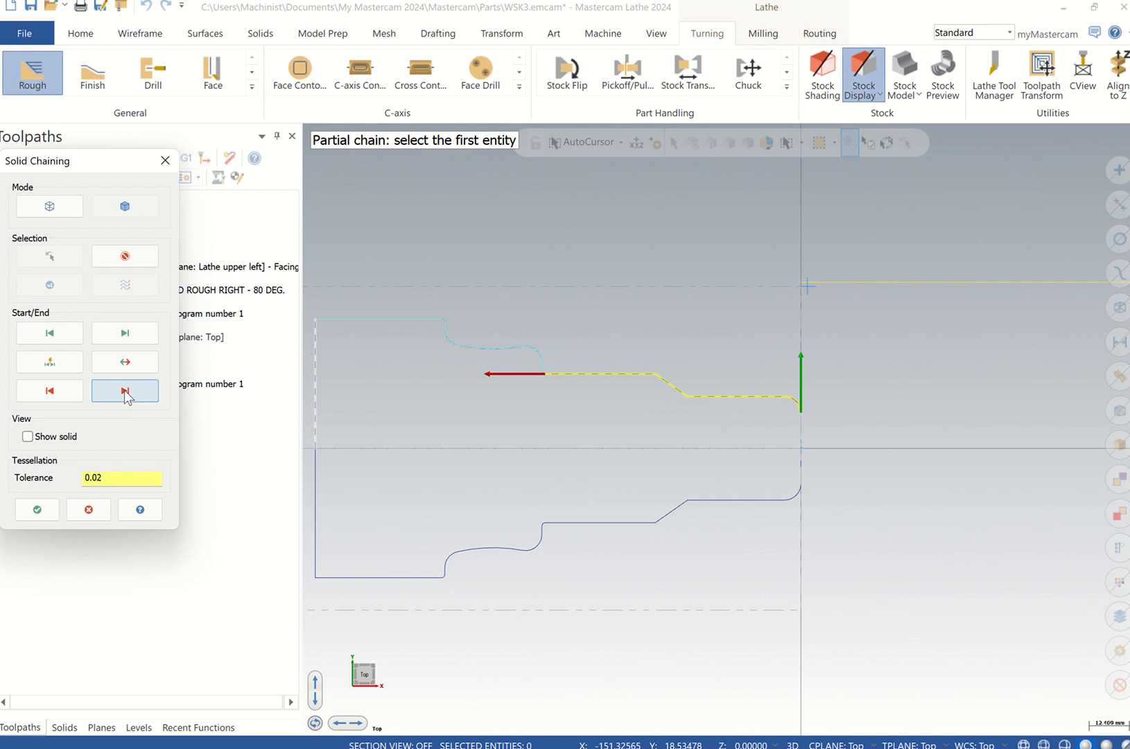
{"action": "left_click", "coordinate": [125, 392]}
{"action": "left_click", "coordinate": [125, 392]}
{"action": "left_click", "coordinate": [125, 391]}
{"action": "left_click", "coordinate": [125, 392]}
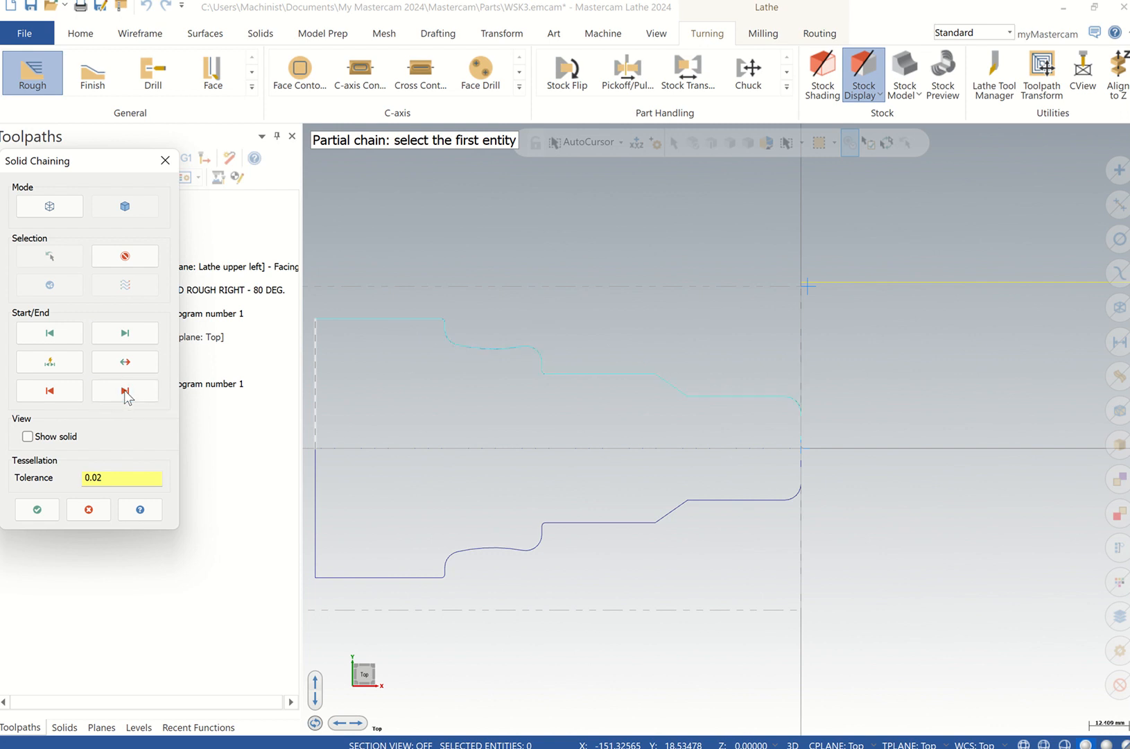
{"action": "left_click", "coordinate": [125, 392]}
{"action": "left_click", "coordinate": [125, 392]}
{"action": "left_click", "coordinate": [125, 392]}
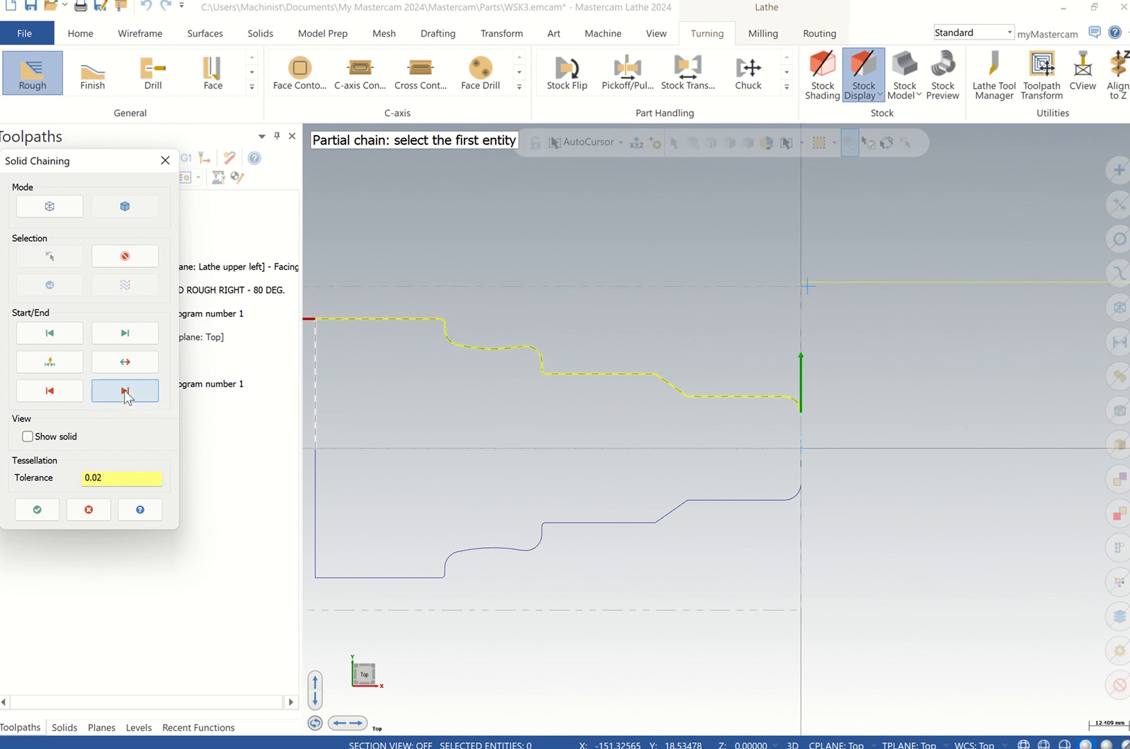
{"action": "left_click", "coordinate": [37, 510]}
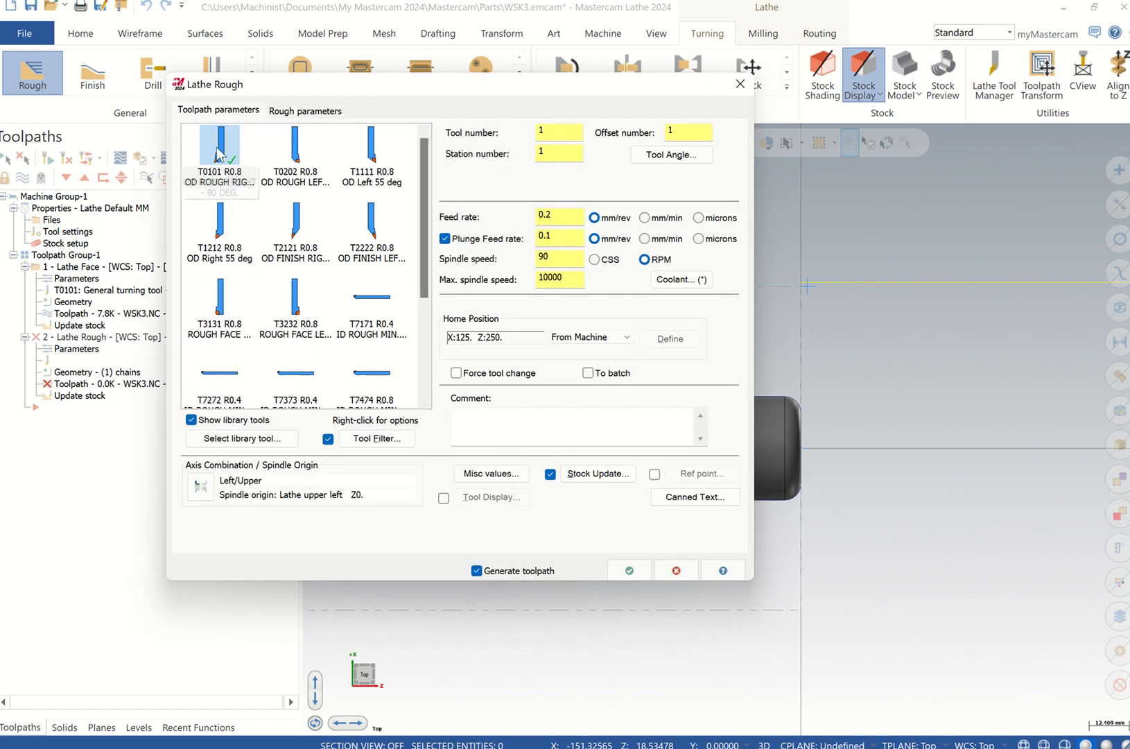
Select the T0101 OD rough right 80-degree tool with a maximum spindle speed of 1500 and flood coolant on.
{"action": "left_click", "coordinate": [219, 154]}
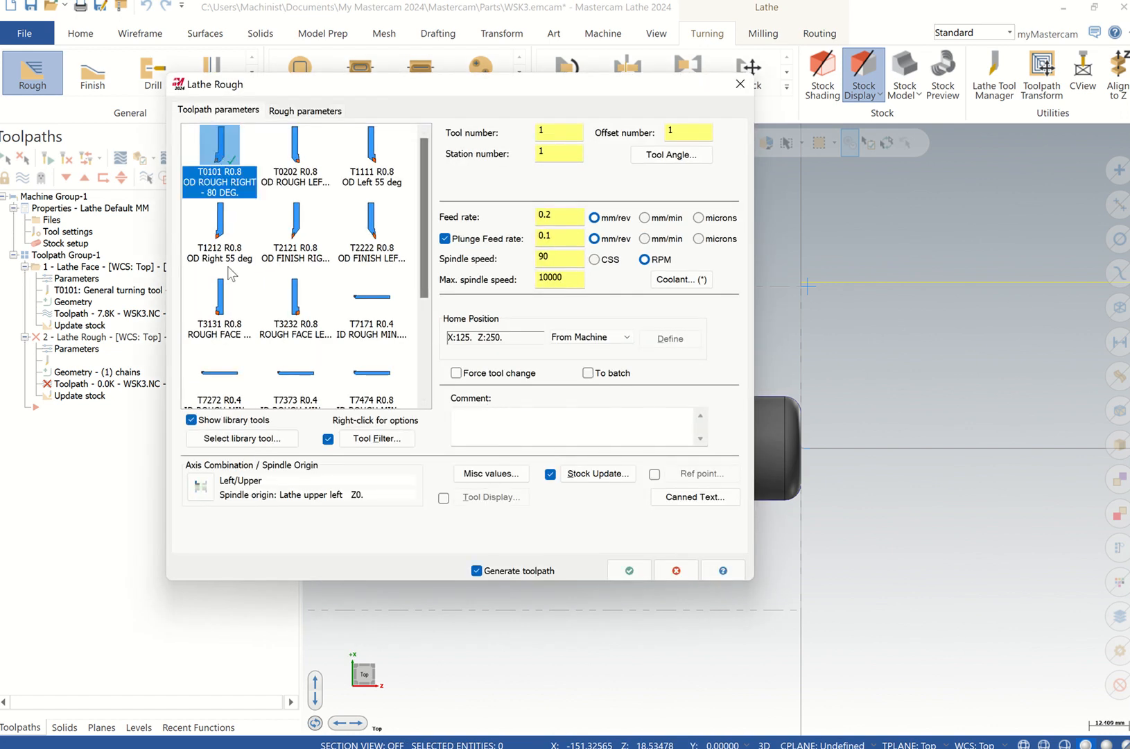
{"action": "left_click_drag", "start_coordinate": [583, 278], "coordinate": [514, 277]}
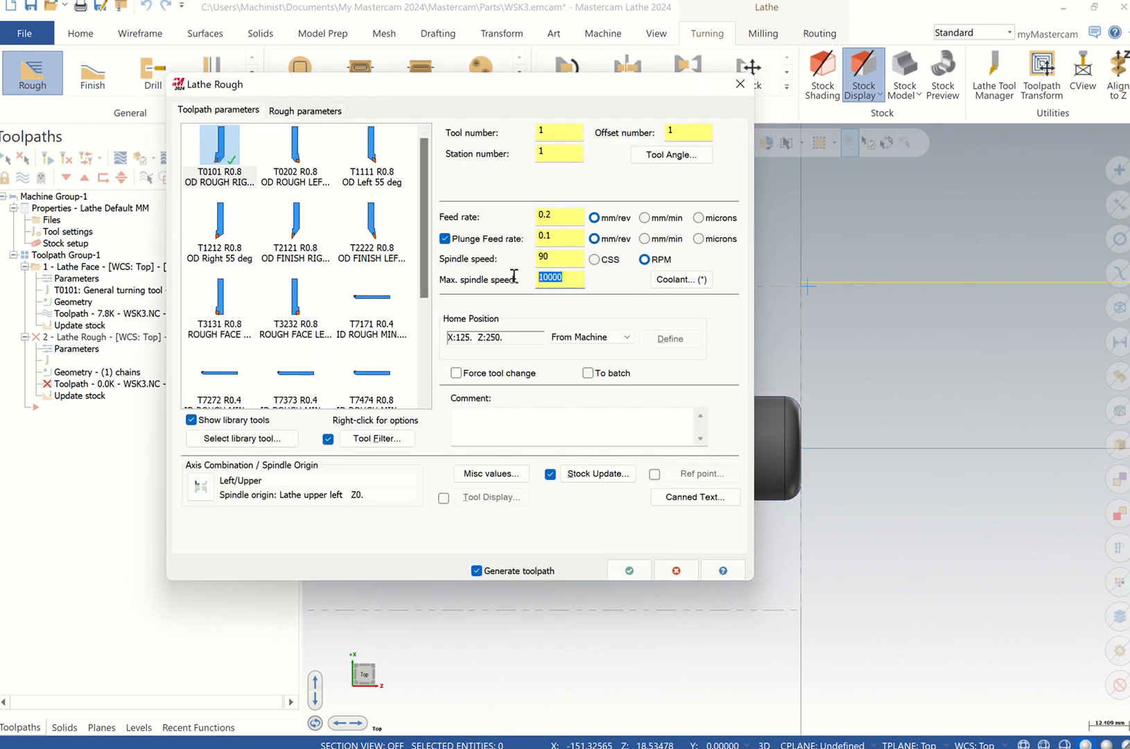
{"action": "type", "text": "1"}
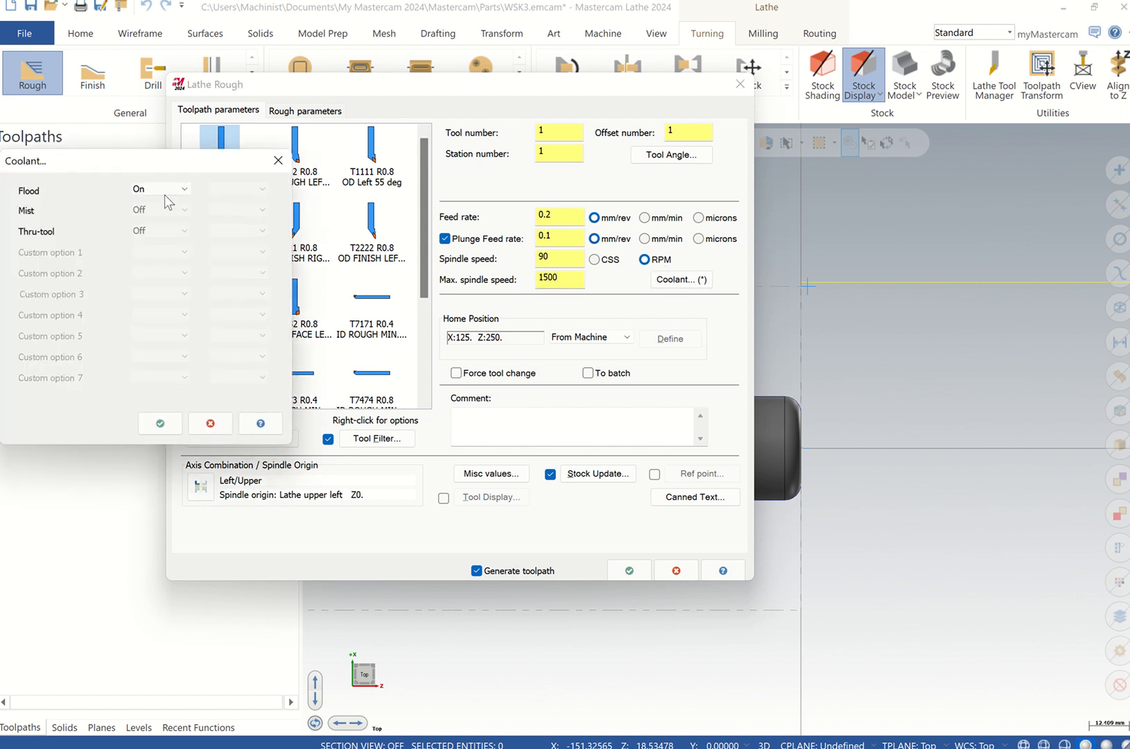
{"action": "left_click", "coordinate": [178, 430]}
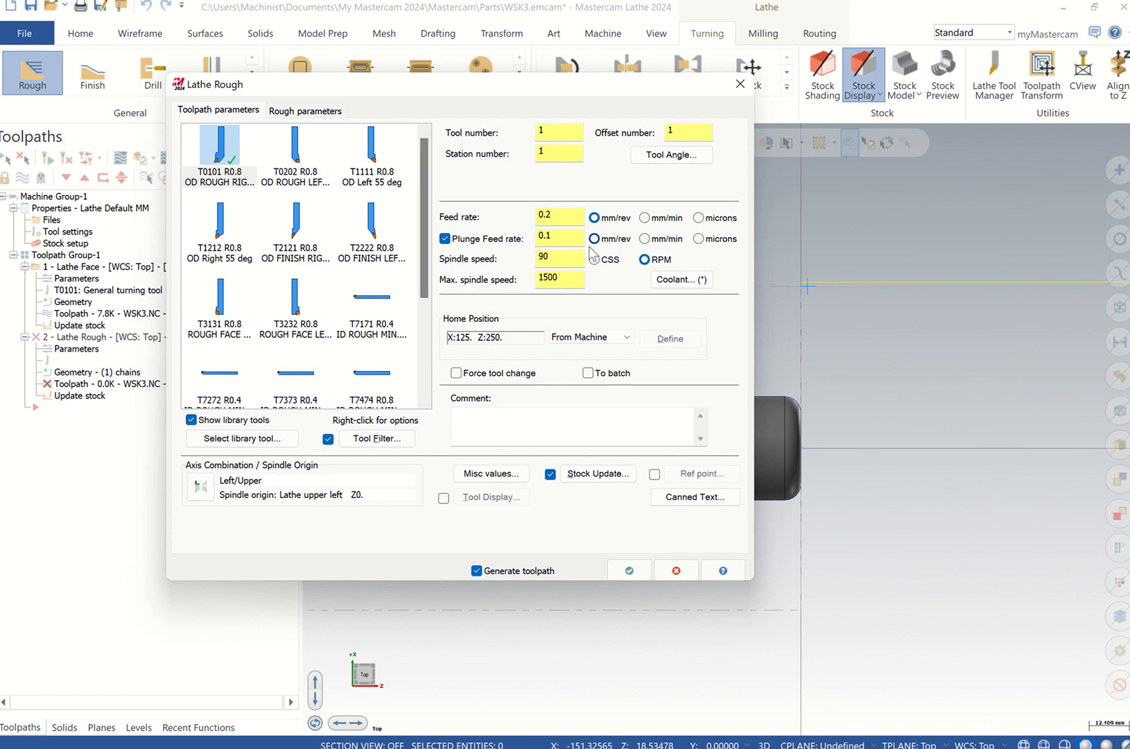
Enable reference points with approach and retract both at X 60, Z 40, and comment the operation "Roughin OD".
{"action": "left_click", "coordinate": [654, 475]}
{"action": "left_click", "coordinate": [690, 477]}
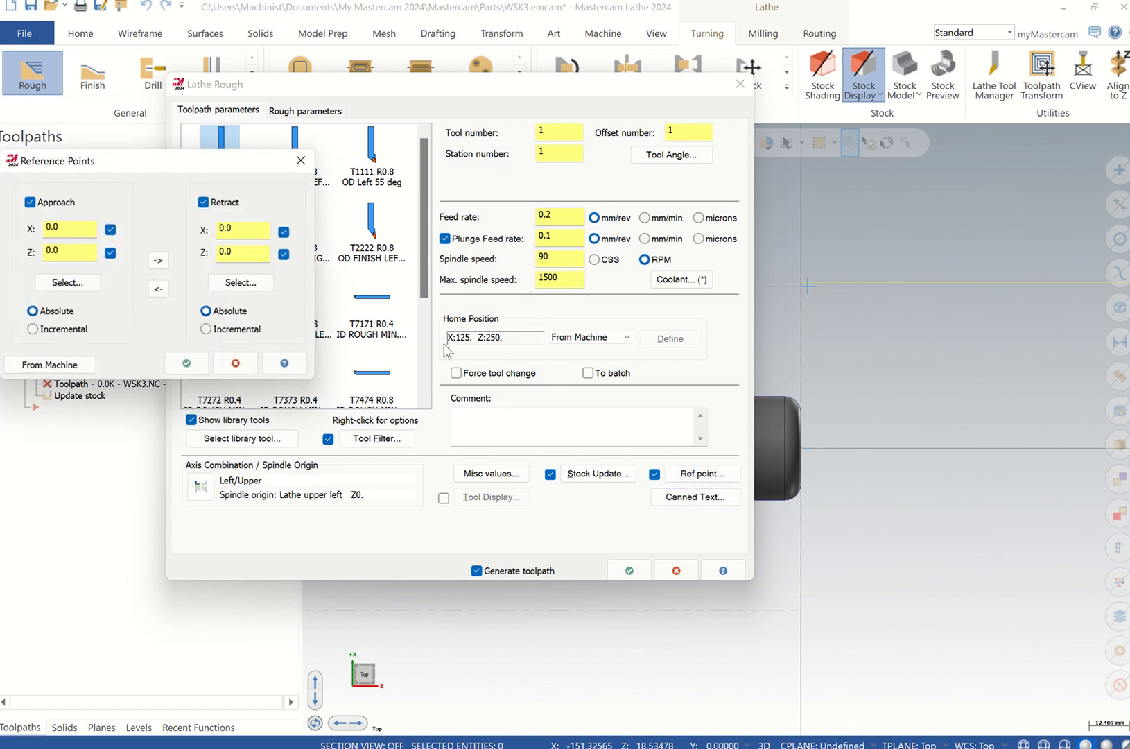
{"action": "left_click", "coordinate": [222, 283]}
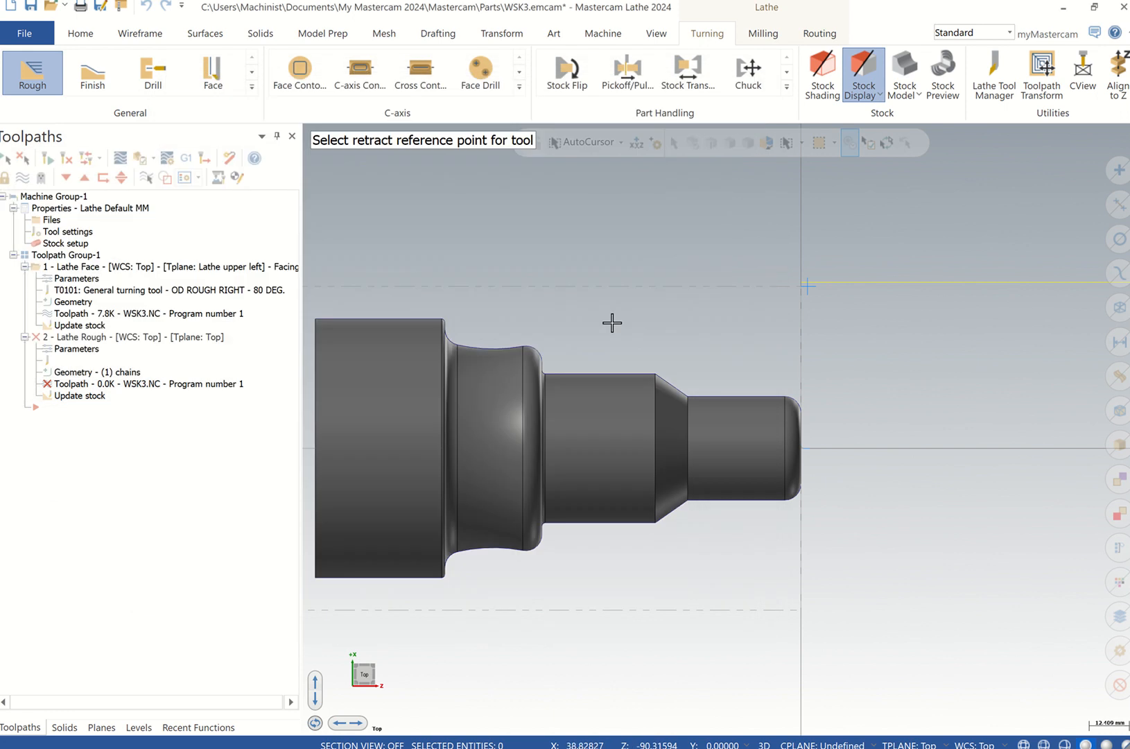
{"action": "left_click", "coordinate": [929, 253]}
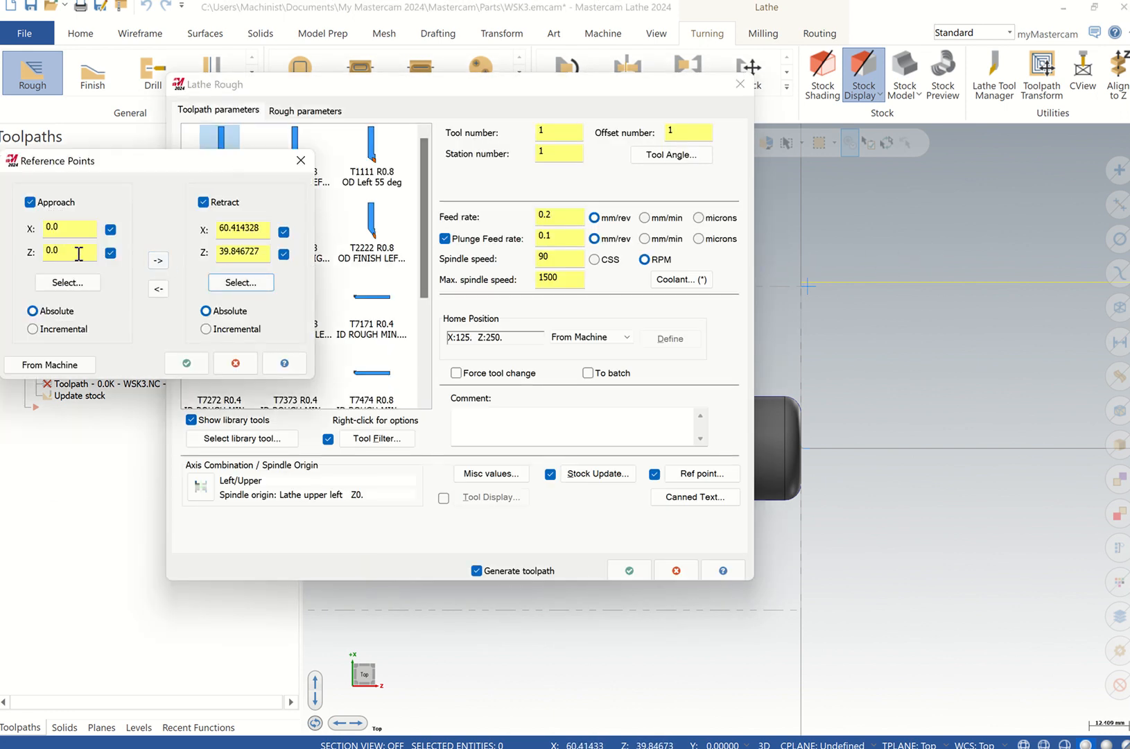
{"action": "left_click", "coordinate": [159, 290]}
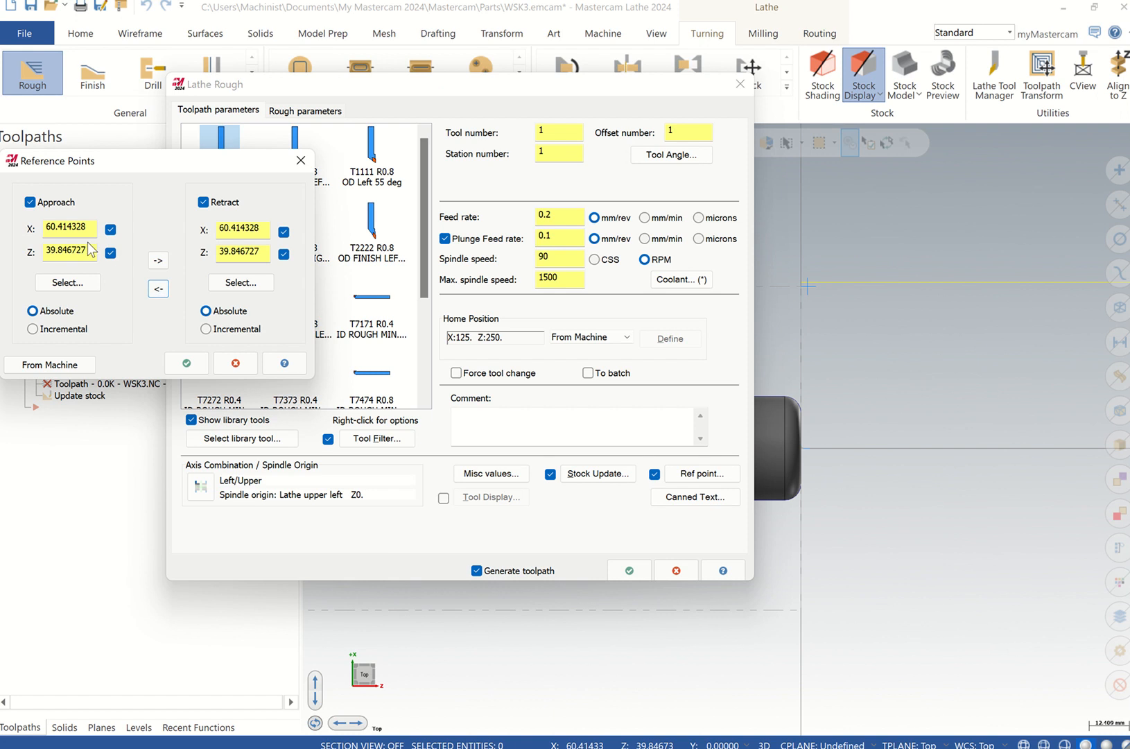
{"action": "left_click_drag", "start_coordinate": [93, 229], "coordinate": [2, 236]}
{"action": "type", "text": "60"}
{"action": "left_click_drag", "start_coordinate": [90, 251], "coordinate": [13, 263]}
{"action": "type", "text": "40"}
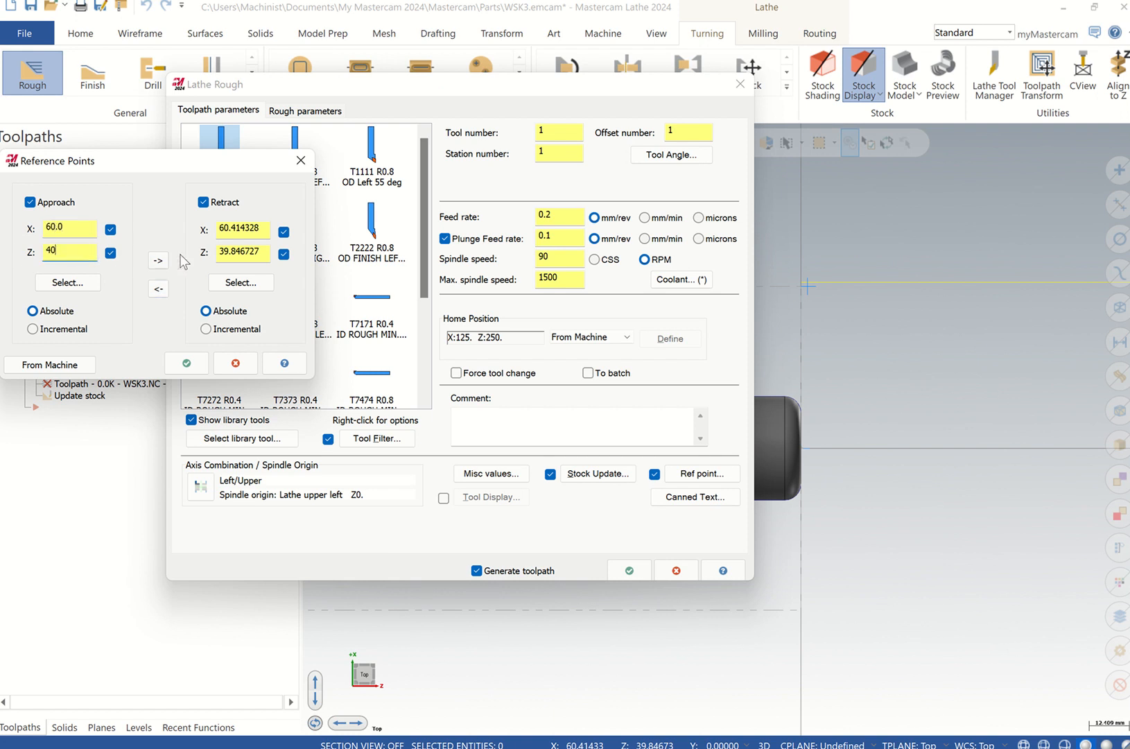
{"action": "left_click", "coordinate": [159, 261]}
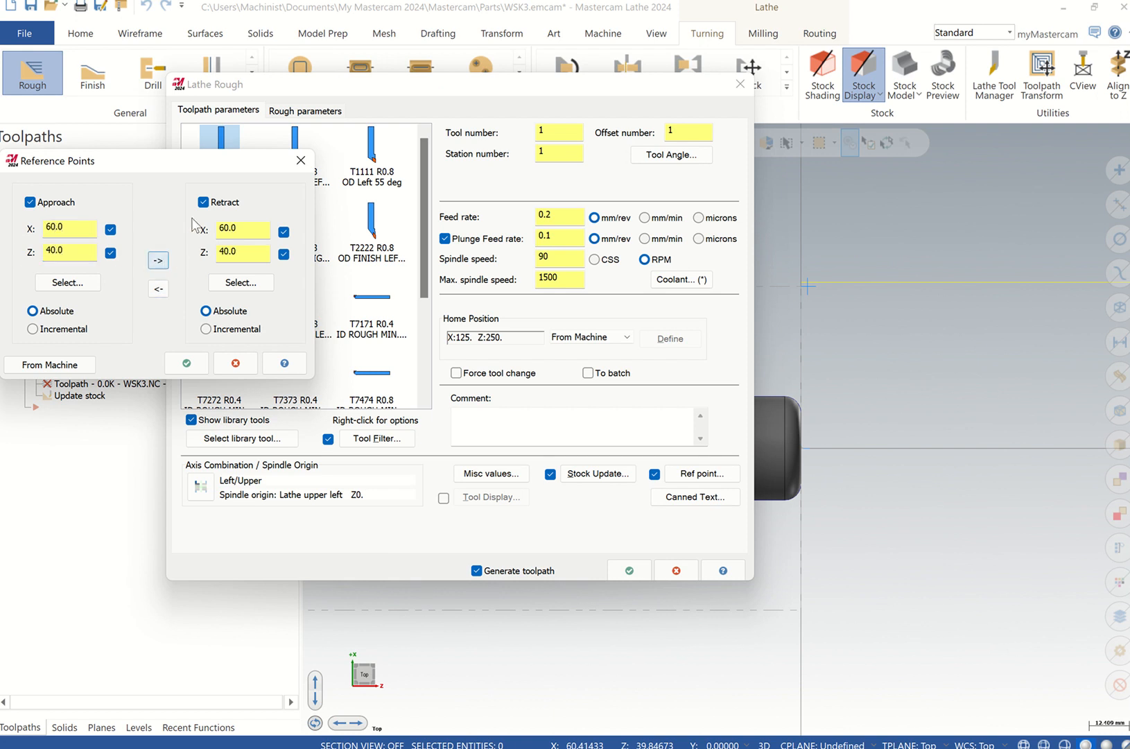
{"action": "left_click", "coordinate": [186, 365]}
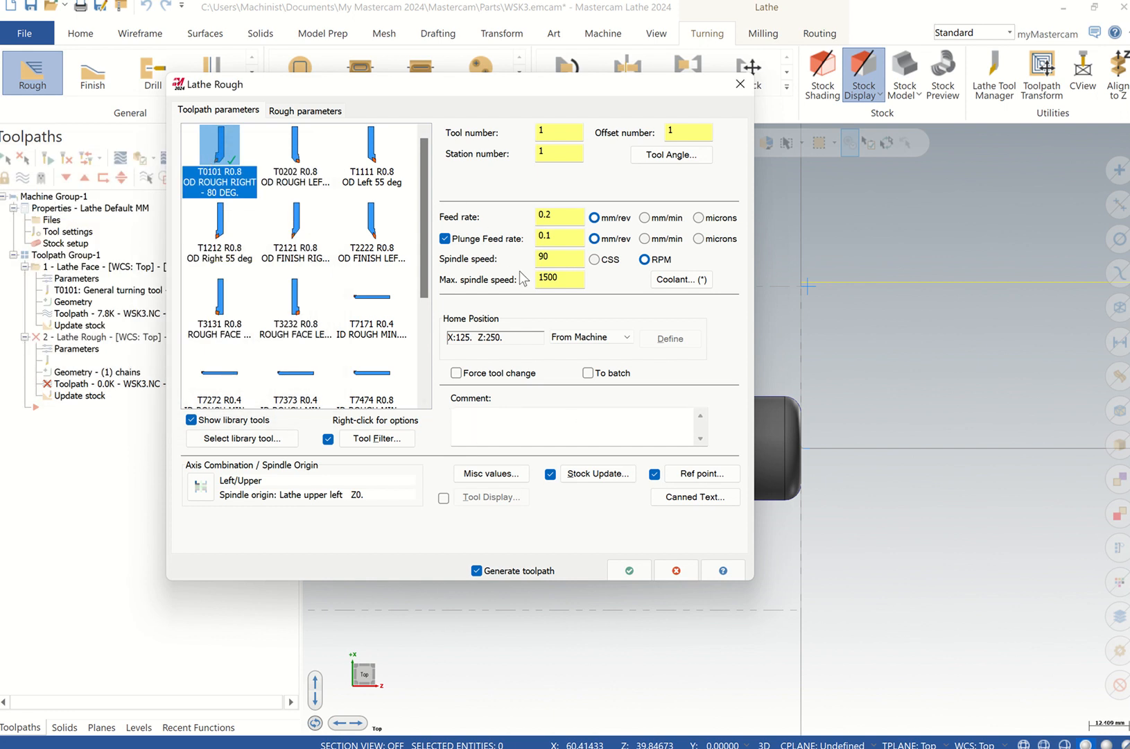
{"action": "left_click", "coordinate": [498, 422]}
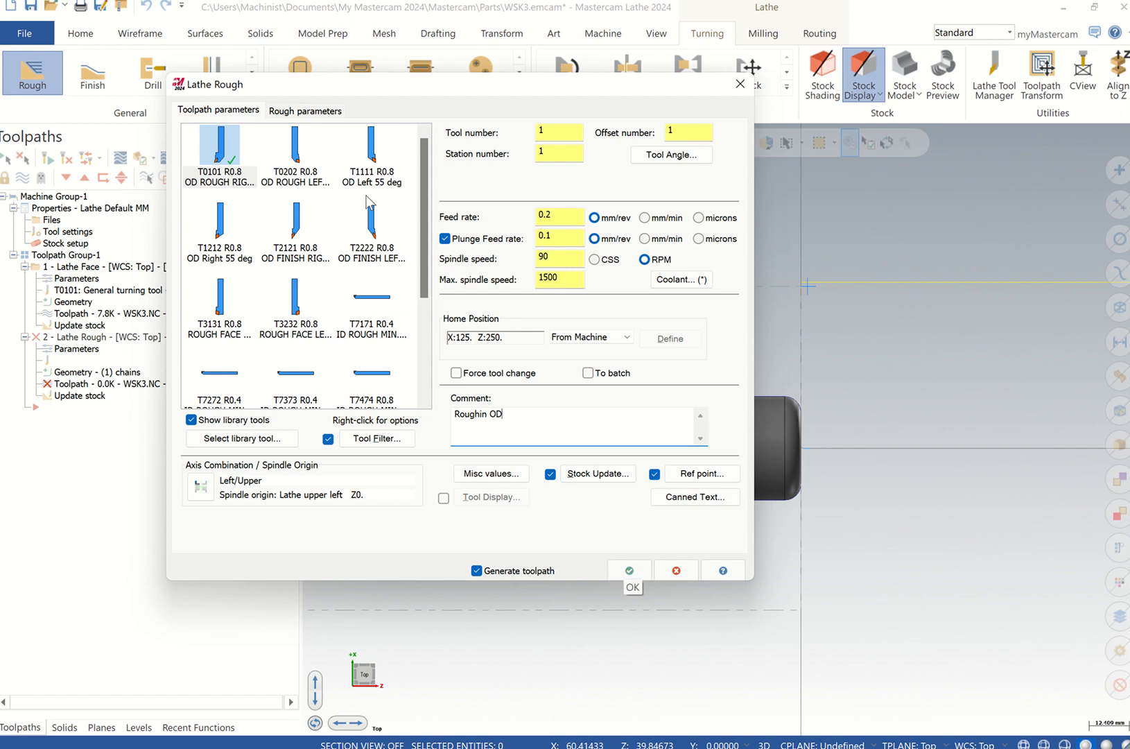
Turn the tool compensation type off in the rough parameters.
{"action": "left_click", "coordinate": [311, 111]}
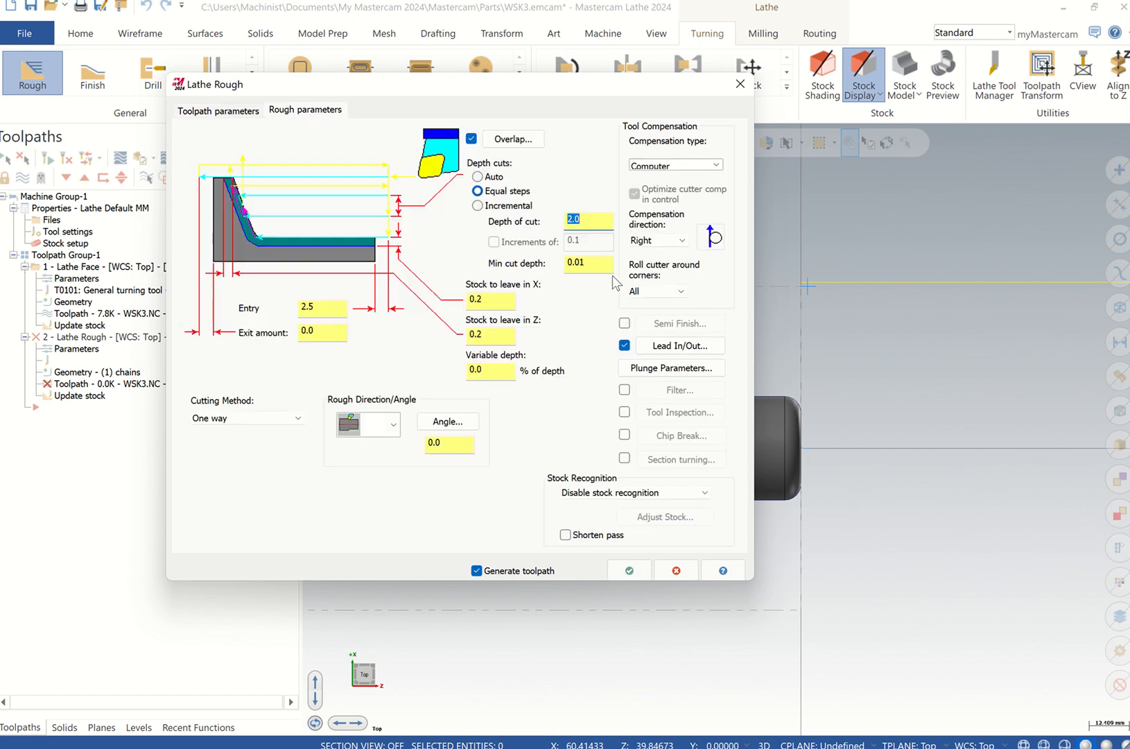
{"action": "left_click", "coordinate": [689, 165]}
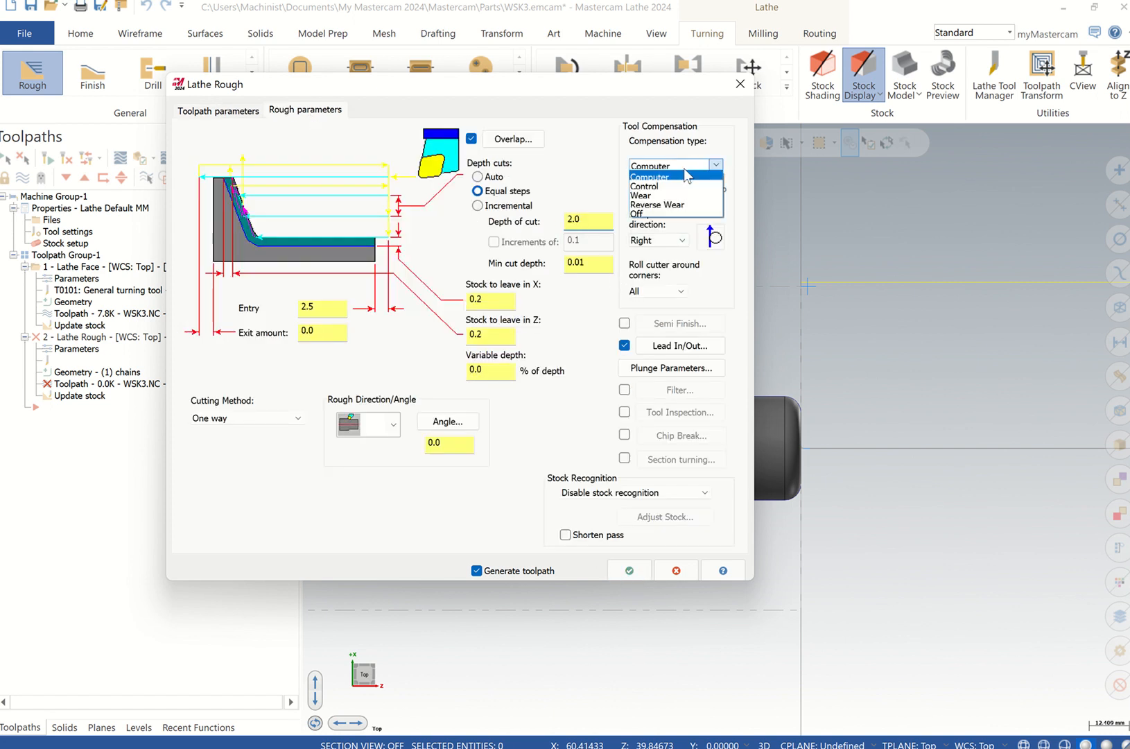
{"action": "left_click", "coordinate": [646, 214]}
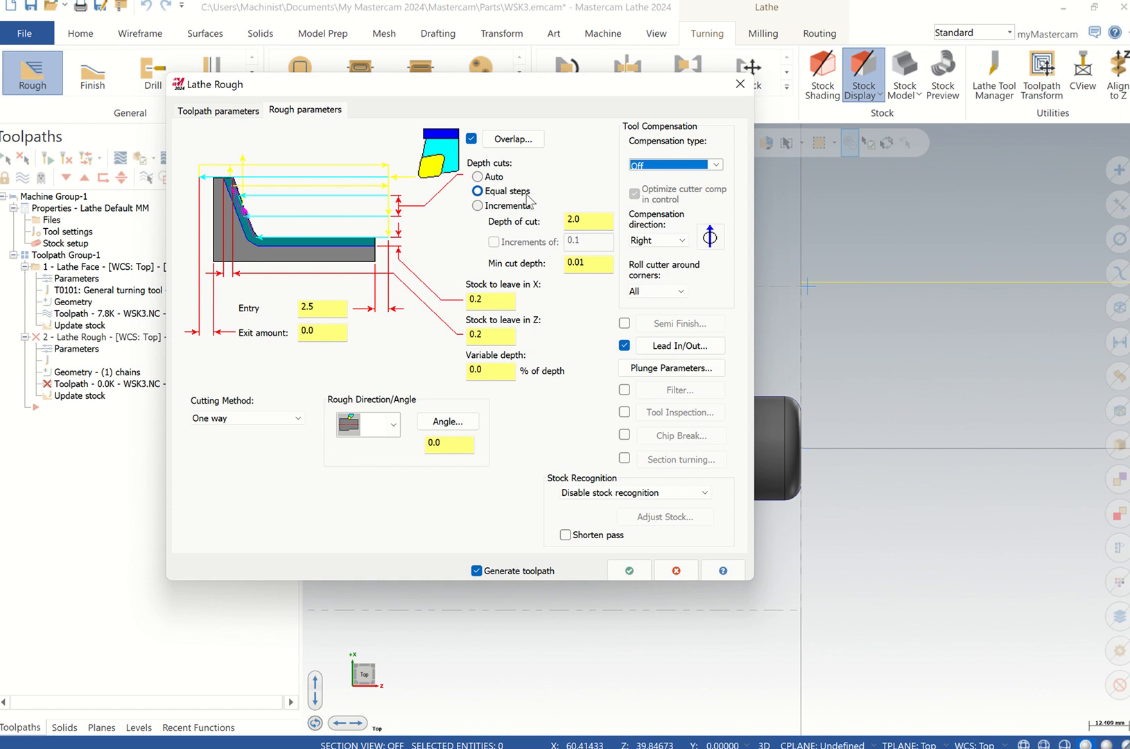
Set the roughing depth of cut to 0.5 and the stock to leave to 0.1 in both X and Z.
{"action": "double_click", "coordinate": [598, 220]}
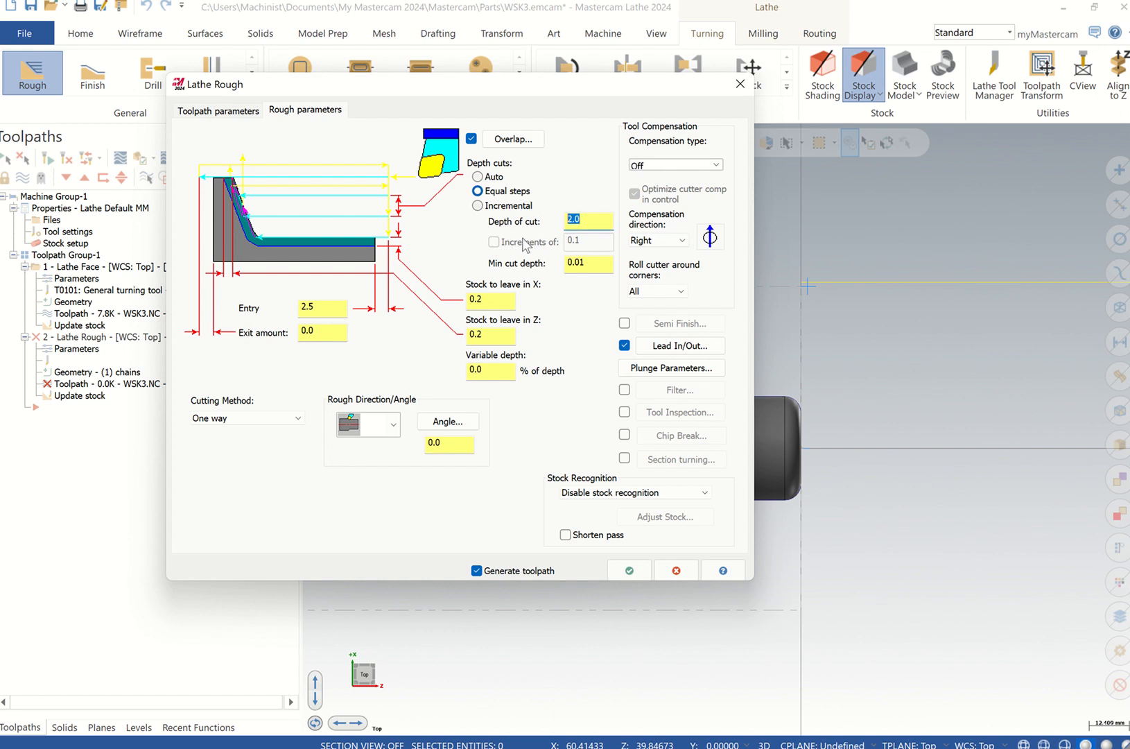
{"action": "type", "text": ".5"}
{"action": "left_click", "coordinate": [601, 264]}
{"action": "left_click", "coordinate": [491, 336]}
{"action": "double_click", "coordinate": [489, 368]}
Accept a roughing angle of 0 and set the exit amount to 1.0.
{"action": "left_click", "coordinate": [448, 421]}
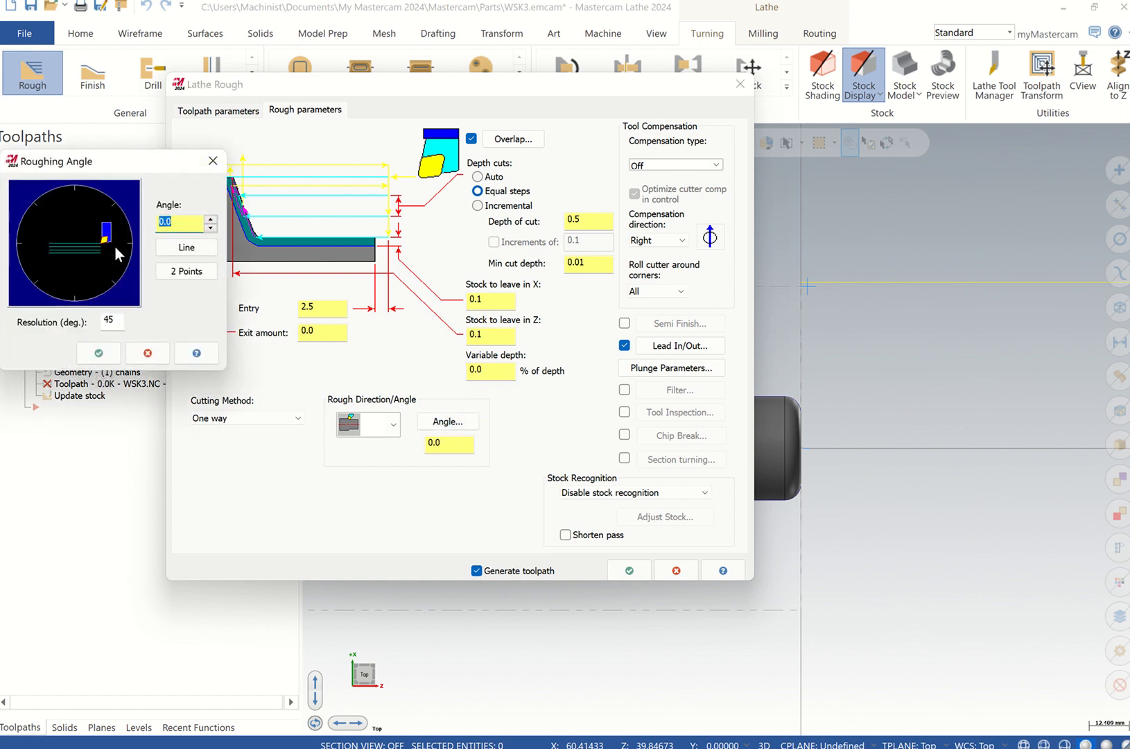
{"action": "left_click", "coordinate": [99, 353]}
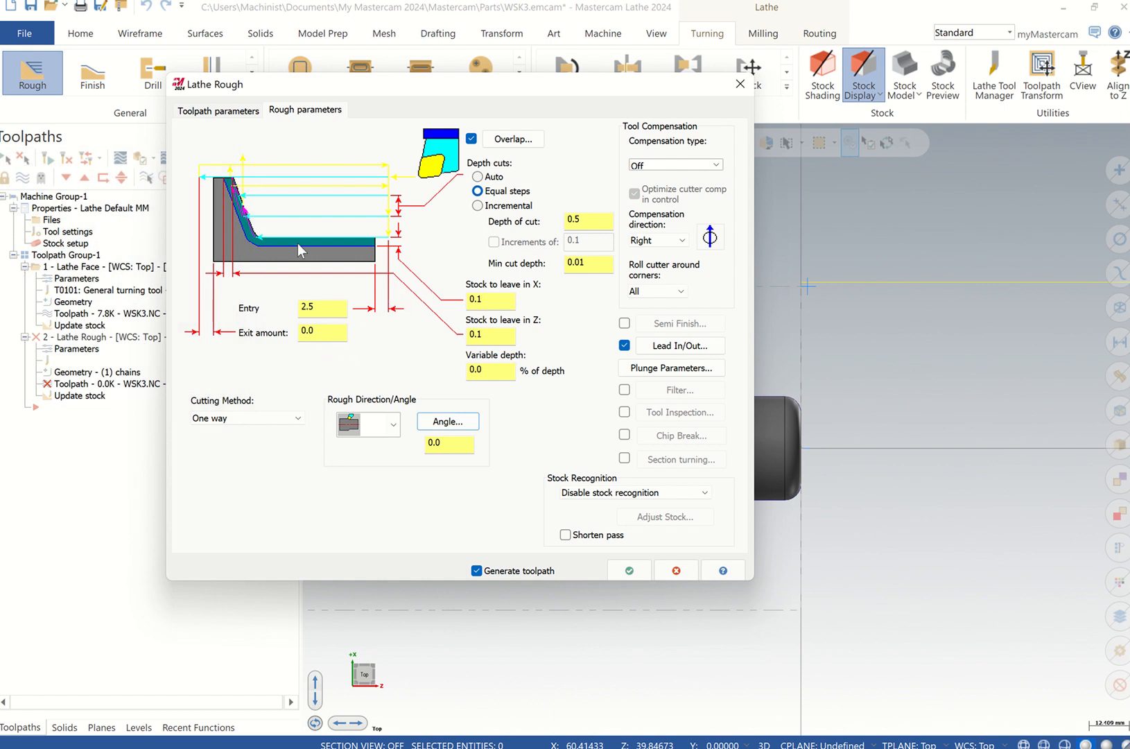
{"action": "double_click", "coordinate": [308, 330]}
{"action": "type", "text": "1"}
{"action": "left_click_drag", "start_coordinate": [313, 328], "coordinate": [293, 333]}
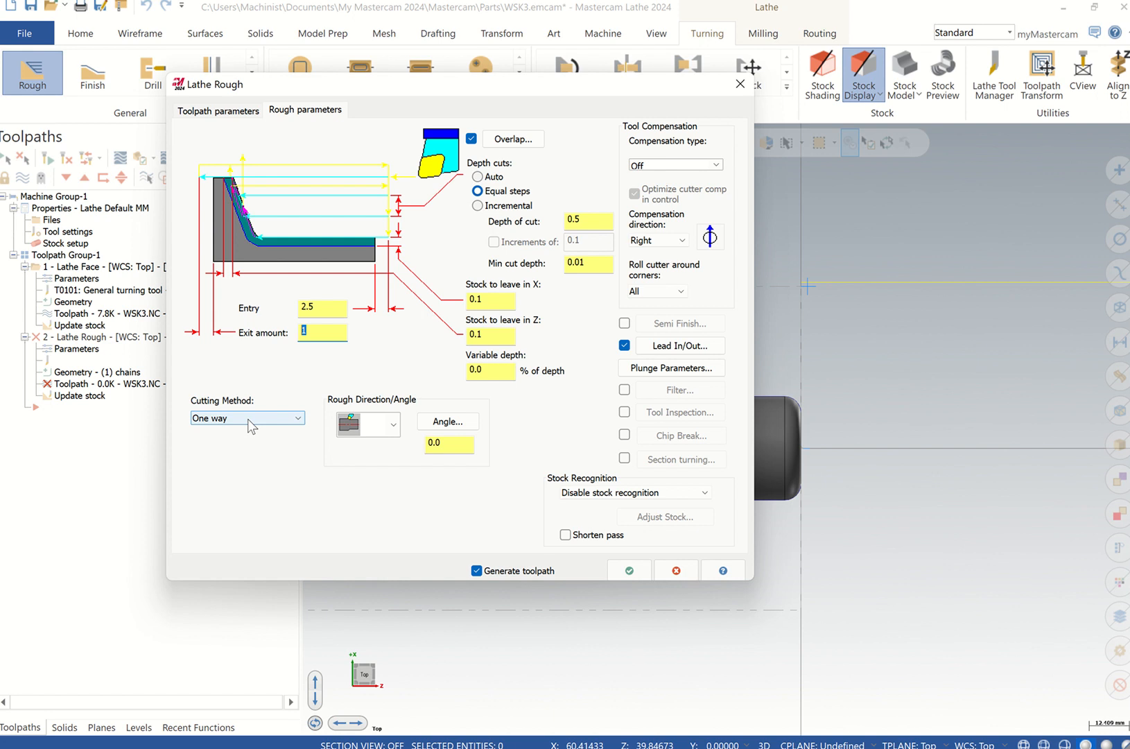
Set stock recognition to use stock for the outer boundary and generate the roughing toolpath.
{"action": "left_click", "coordinate": [676, 493]}
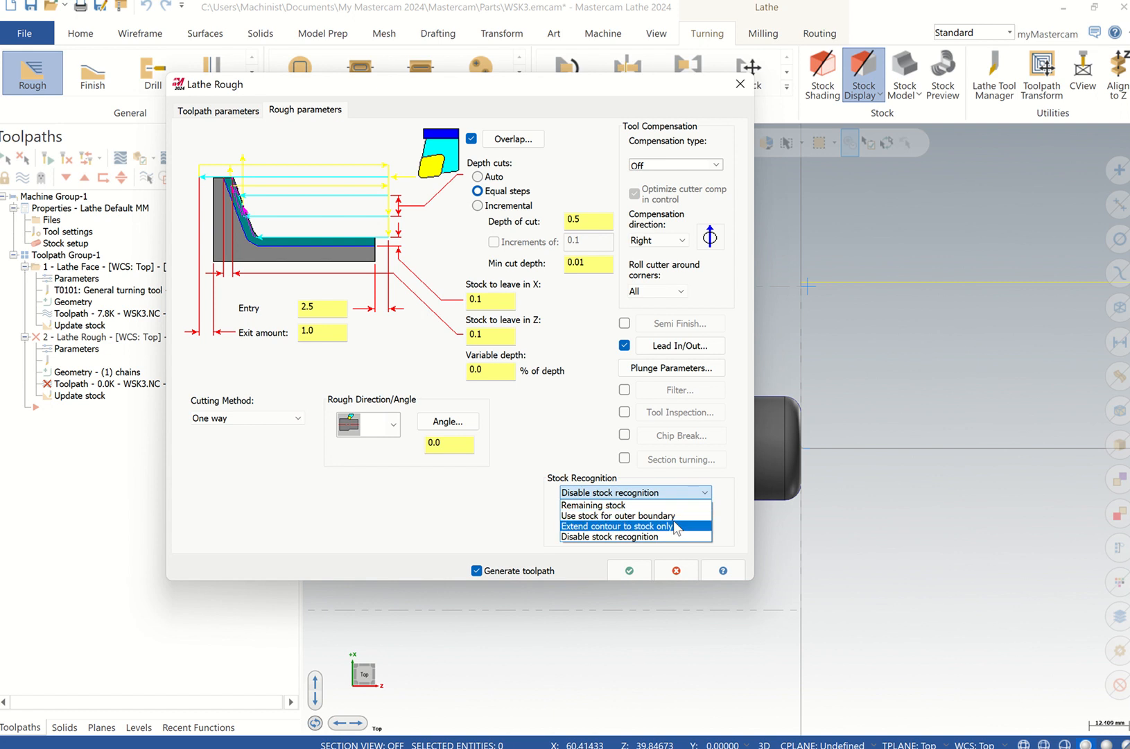
{"action": "left_click", "coordinate": [669, 516]}
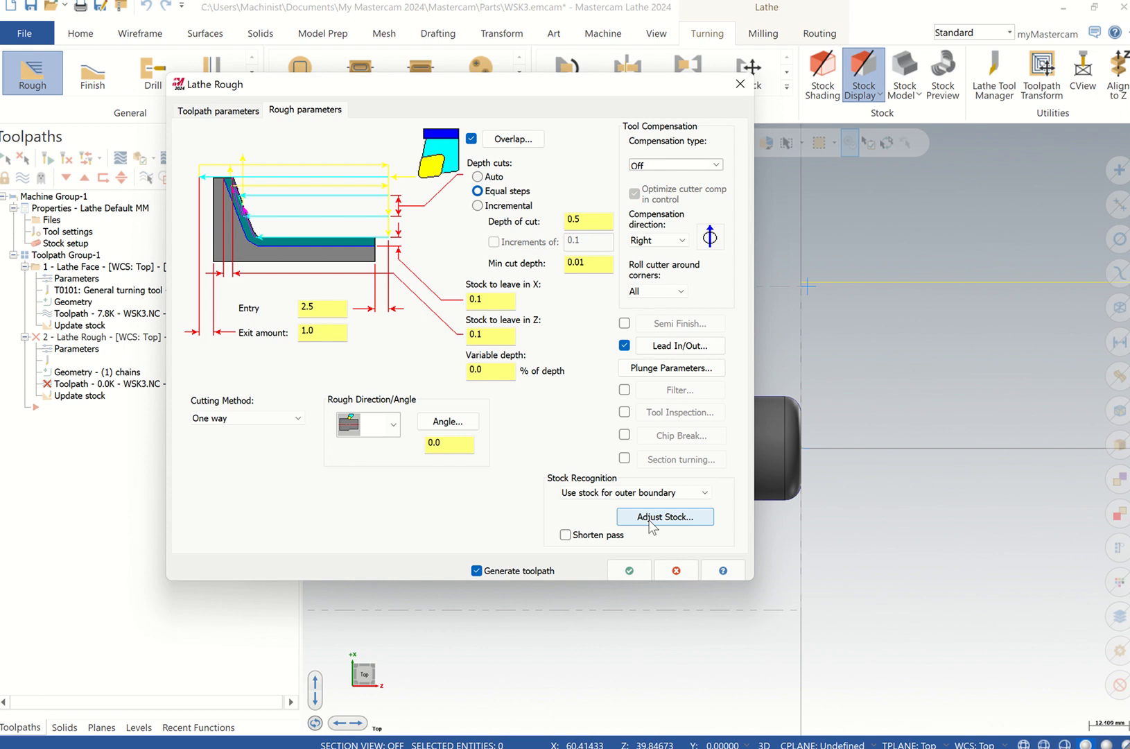
{"action": "left_click", "coordinate": [631, 570]}
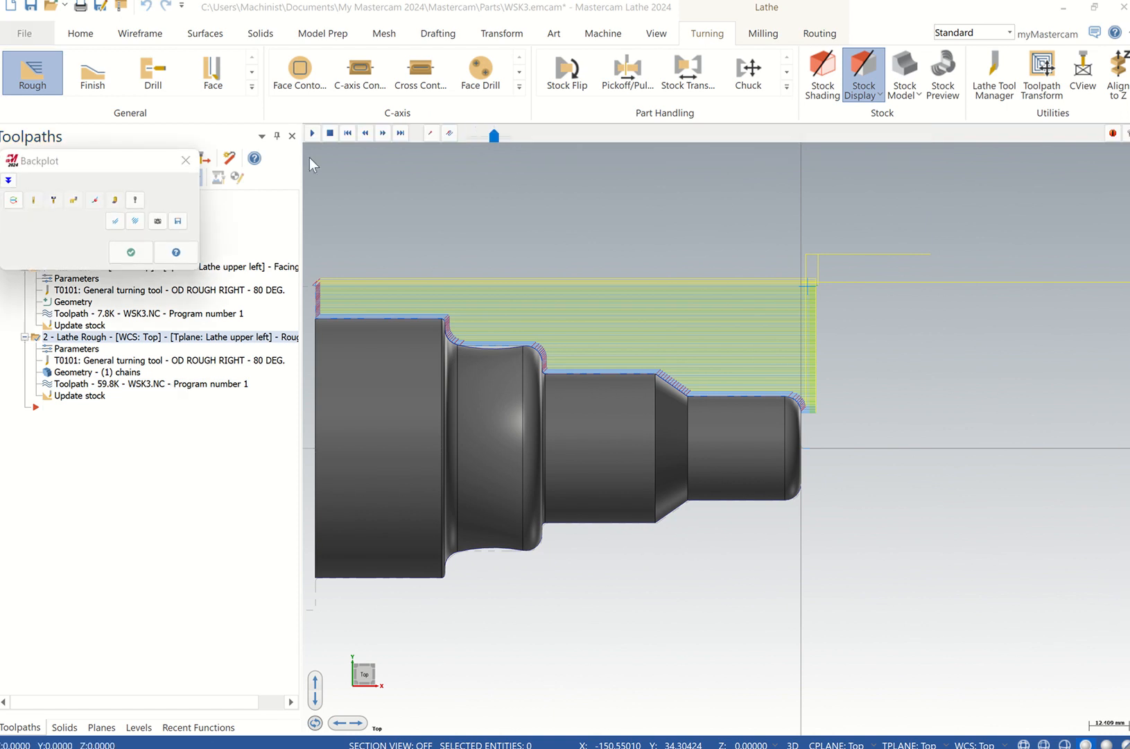
Play the backplot of the OD roughing toolpath to check the tool motion and stock removal.
{"action": "left_click", "coordinate": [312, 132]}
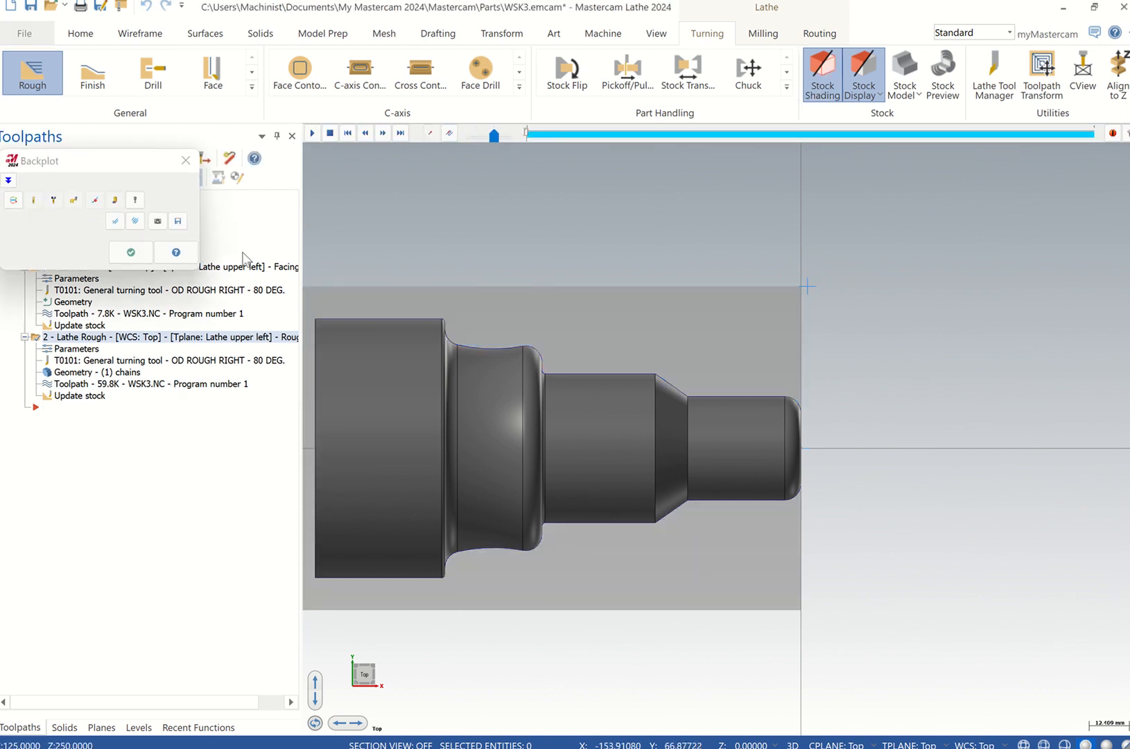
{"action": "left_click", "coordinate": [312, 133]}
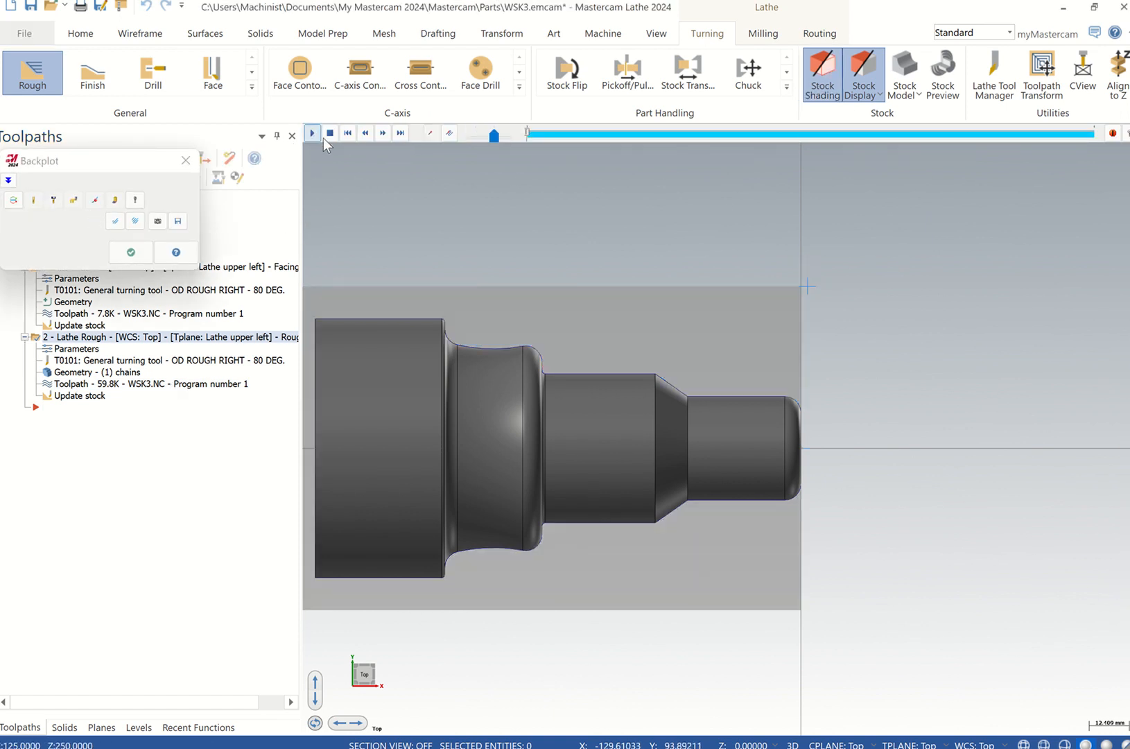
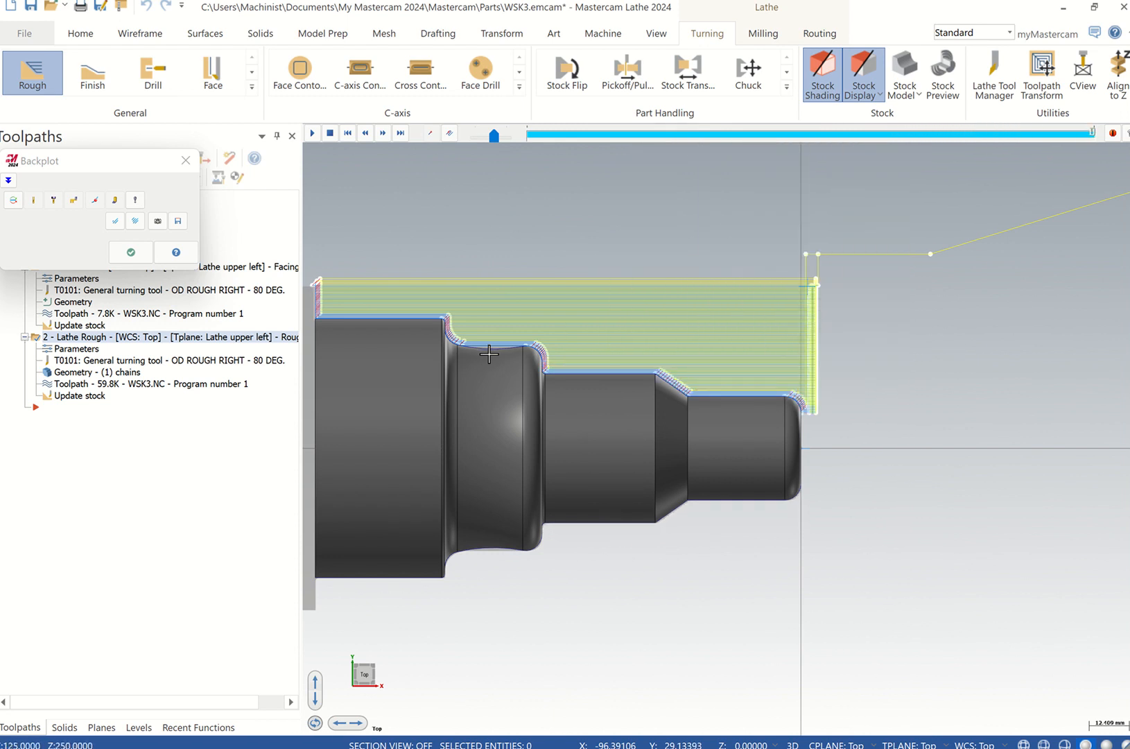
{"action": "left_click", "coordinate": [131, 251]}
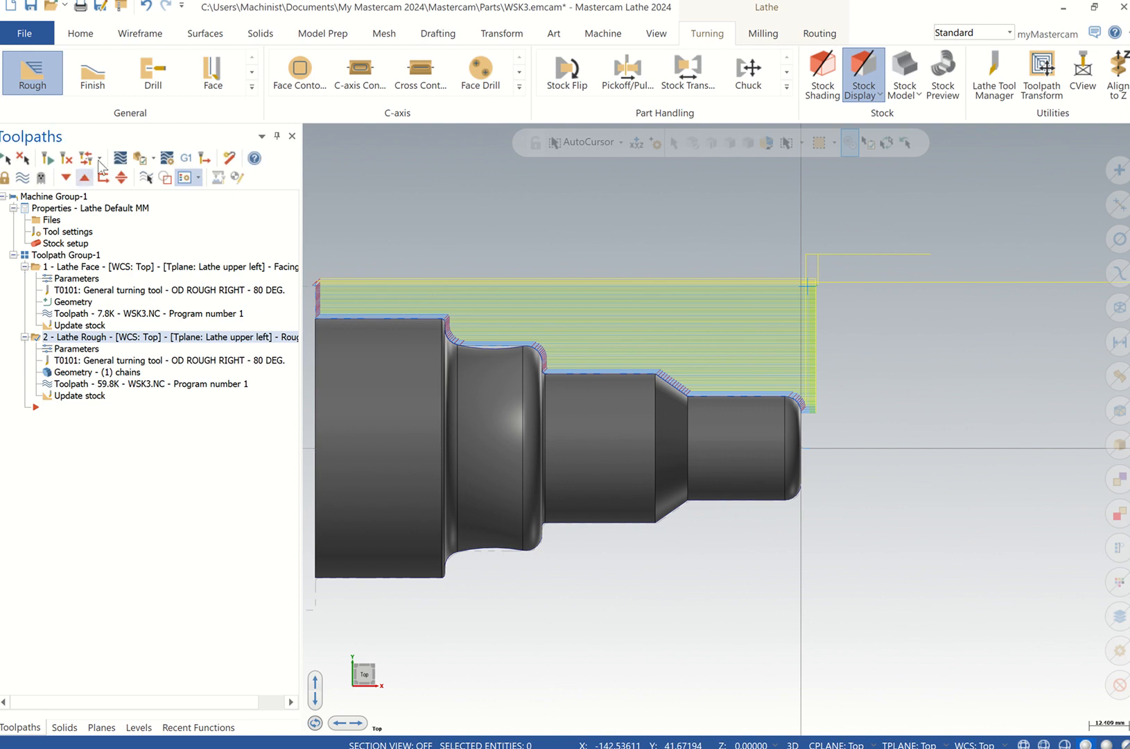
Start a lathe finish toolpath and reuse the last chained profile as its geometry.
{"action": "left_click", "coordinate": [101, 83]}
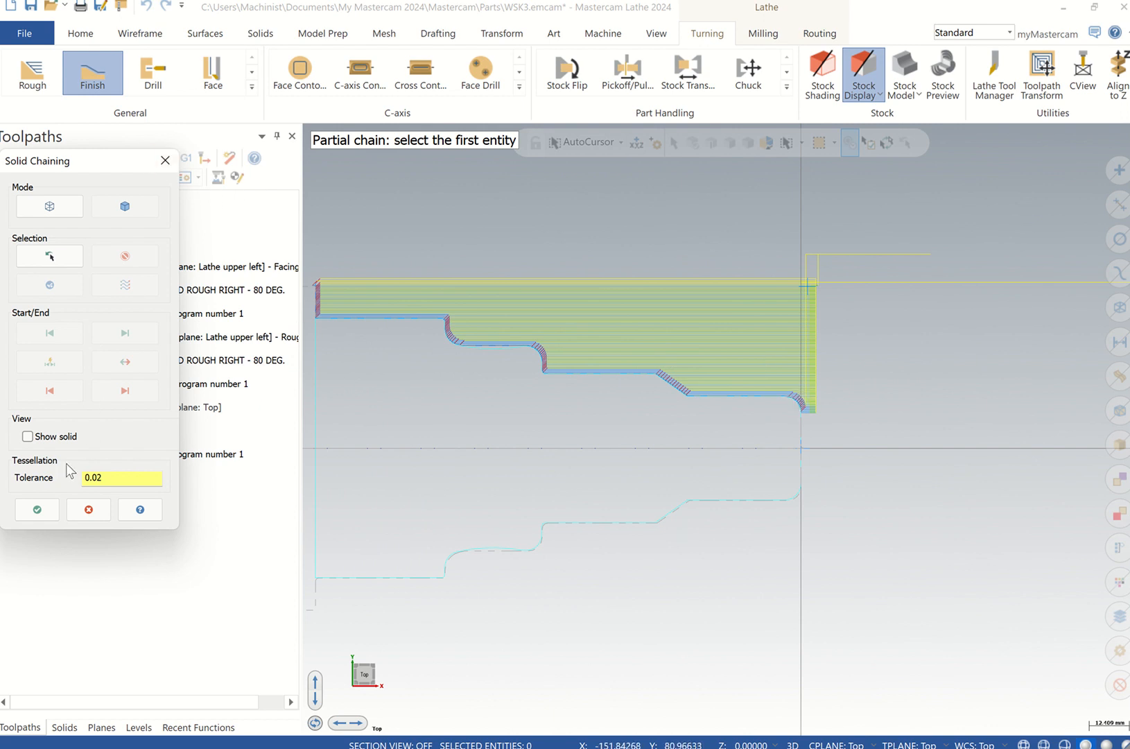
{"action": "left_click", "coordinate": [50, 257]}
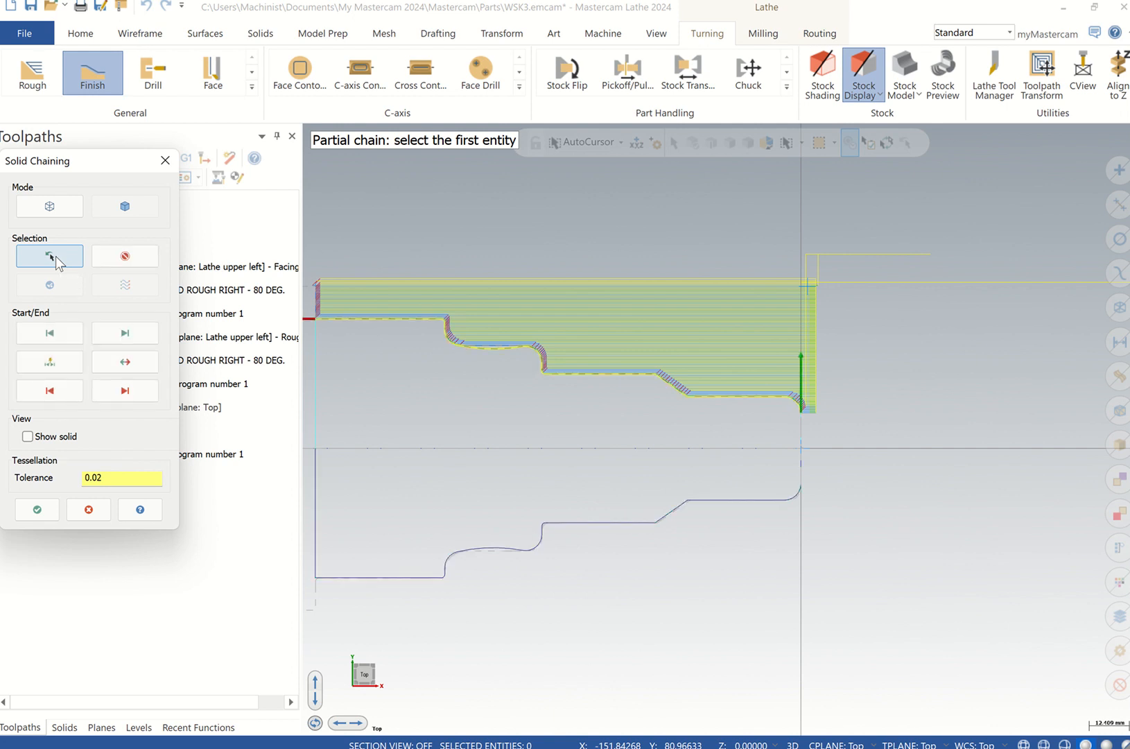
{"action": "left_click", "coordinate": [39, 511]}
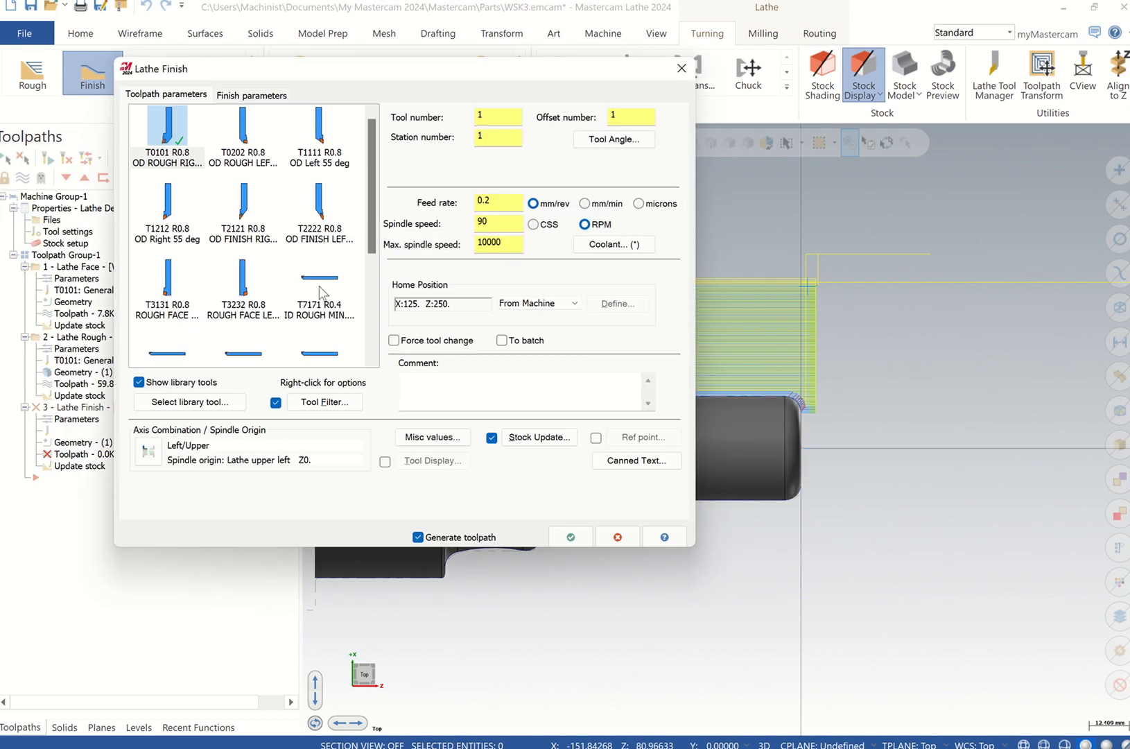
Choose the T2121 OD Finish Right 35 deg. tool and open its definition to check the insert and holder names.
{"action": "mouse_move", "coordinate": [372, 189]}
{"action": "left_mouse_down"}
{"action": "mouse_move", "coordinate": [363, 207]}
{"action": "mouse_move", "coordinate": [363, 191]}
{"action": "left_mouse_up"}
{"action": "left_click", "coordinate": [253, 216]}
{"action": "left_click", "coordinate": [253, 222]}
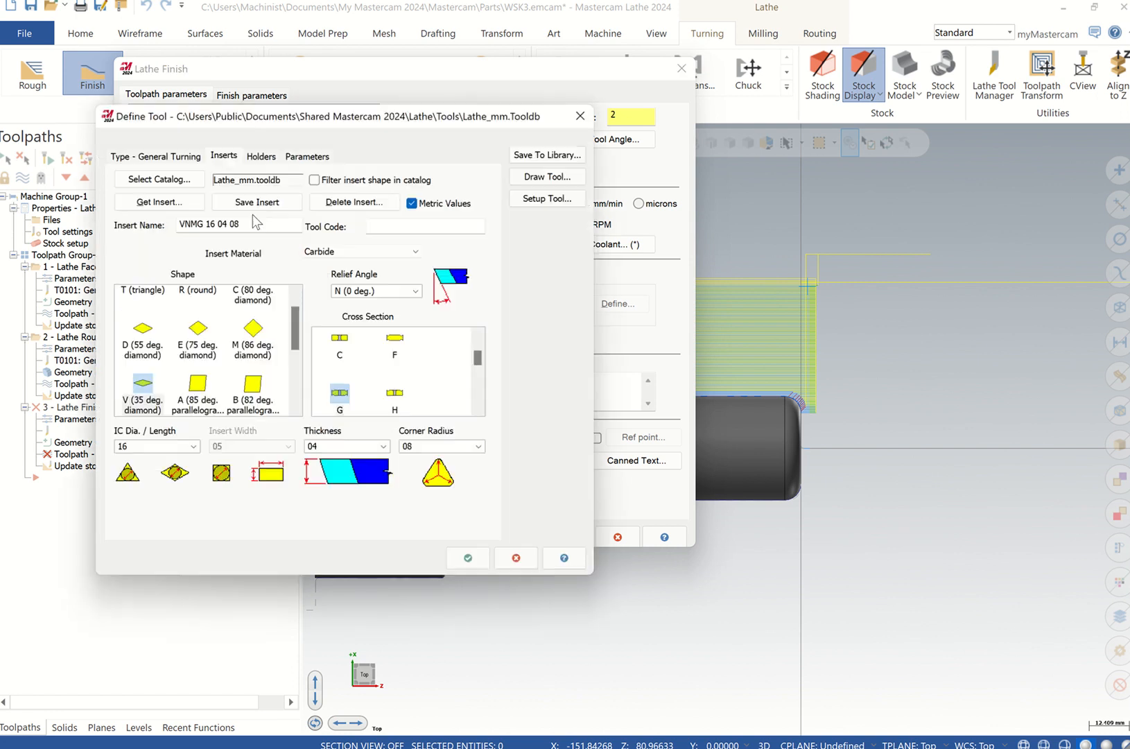
{"action": "left_click_drag", "start_coordinate": [267, 230], "coordinate": [137, 230]}
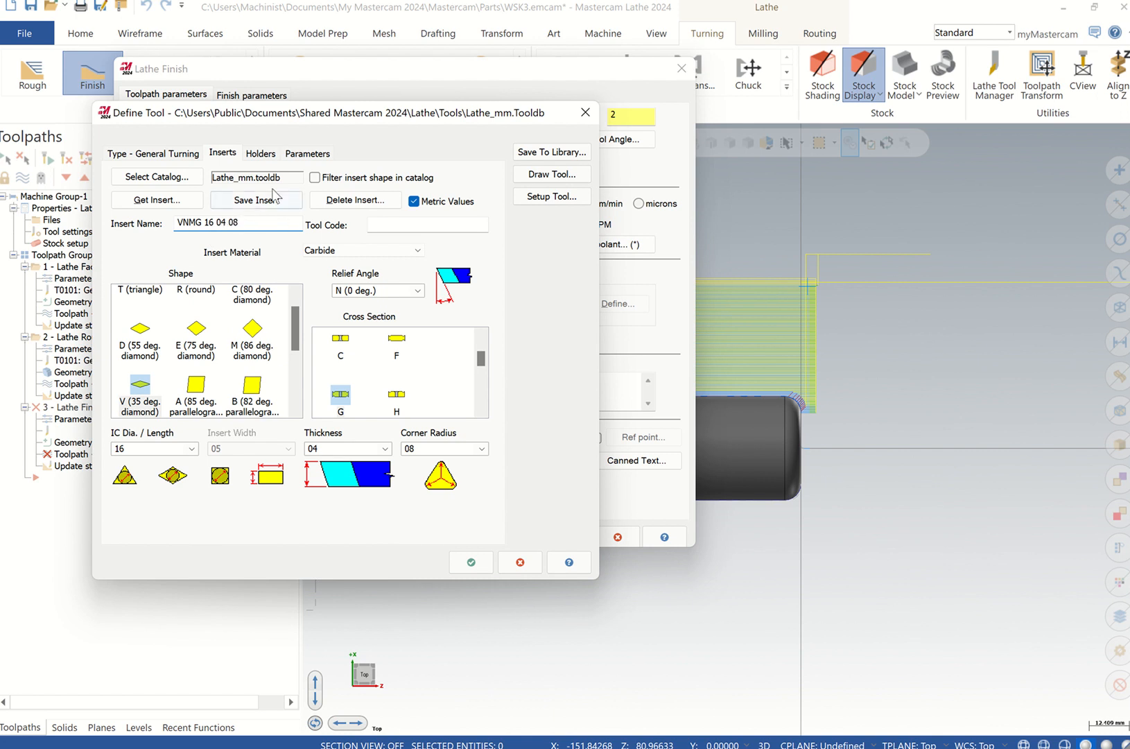
{"action": "left_click", "coordinate": [262, 153]}
{"action": "left_click_drag", "start_coordinate": [250, 230], "coordinate": [127, 236]}
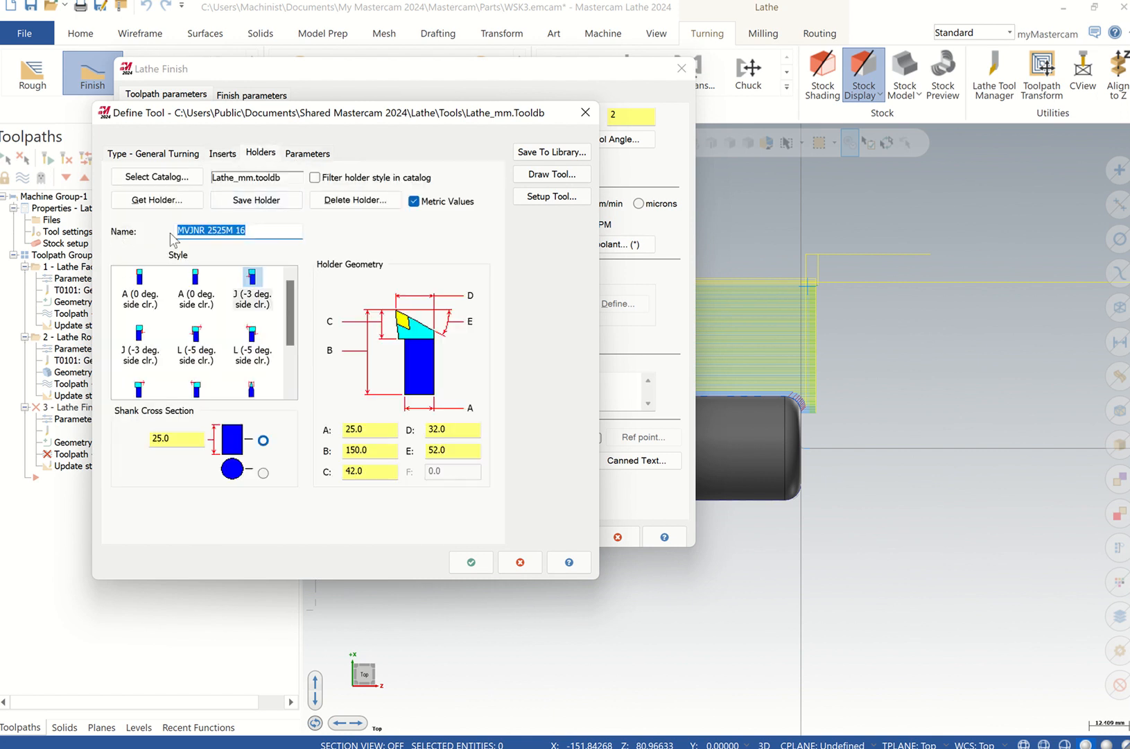
Set holder dimension A to 20 and B to 125, and rename the holder MVJNR 2020K16.
{"action": "left_click", "coordinate": [387, 437]}
{"action": "type", "text": "2"}
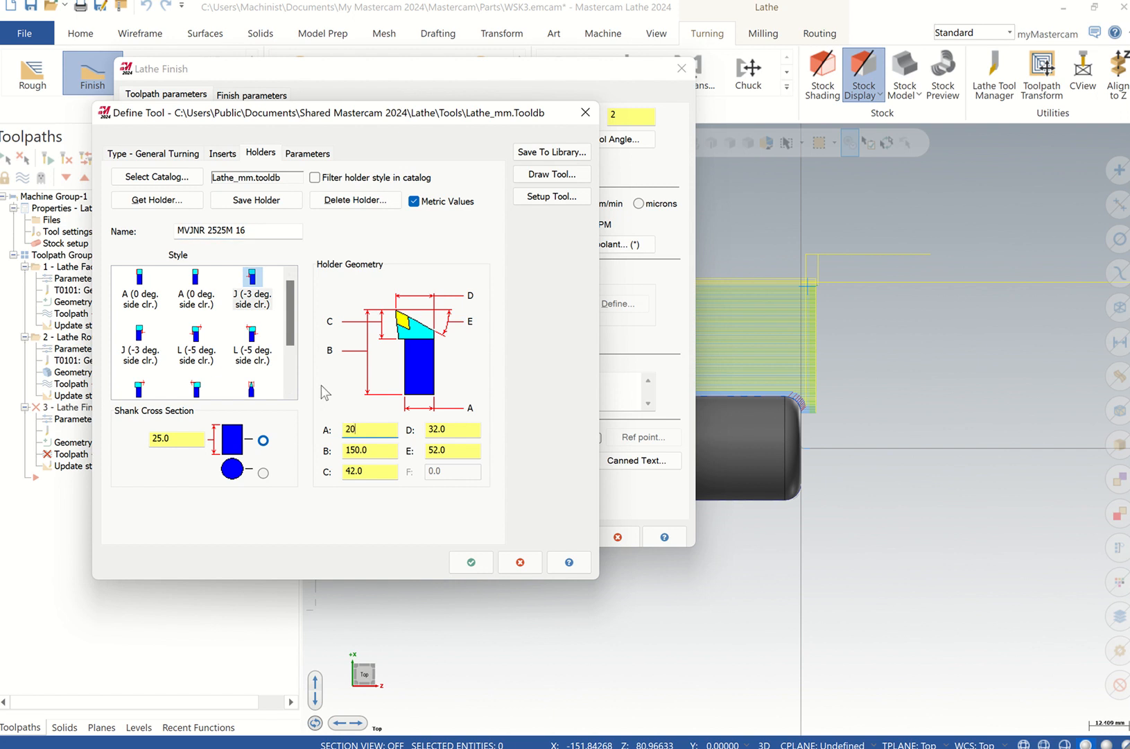
{"action": "type", "text": "0"}
{"action": "left_click_drag", "start_coordinate": [257, 231], "coordinate": [194, 232]}
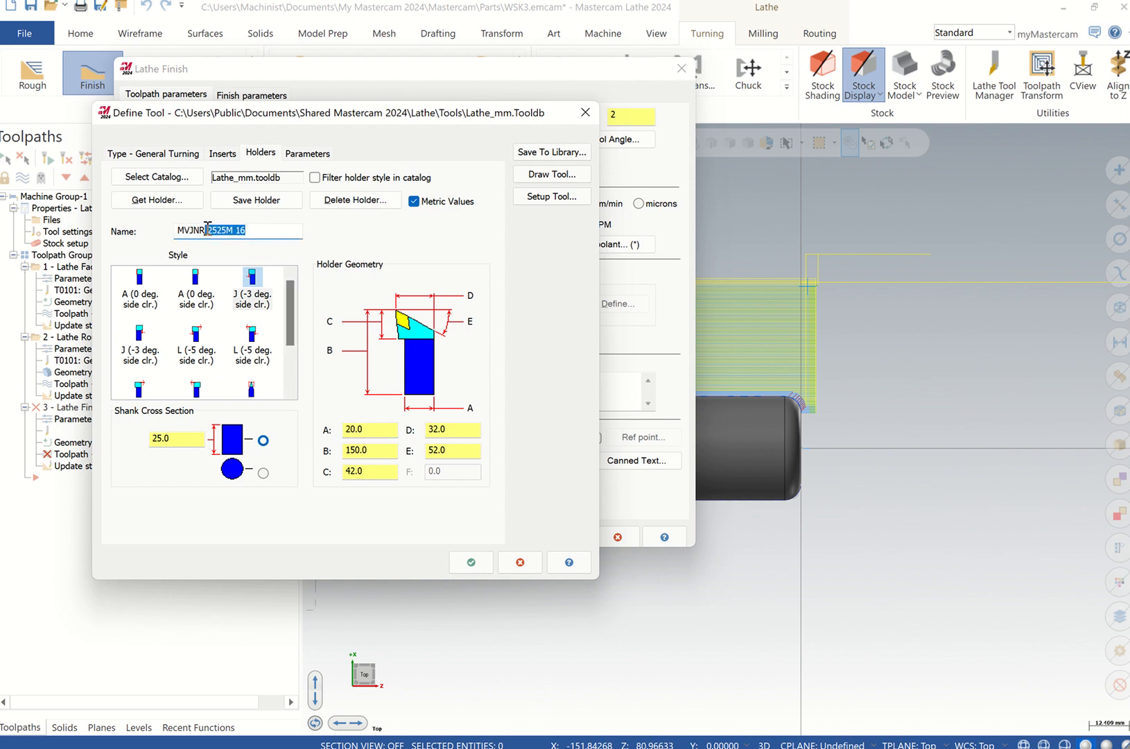
{"action": "type", "text": "20K"}
{"action": "left_click_drag", "start_coordinate": [256, 231], "coordinate": [161, 240]}
{"action": "double_click", "coordinate": [382, 456]}
{"action": "type", "text": "1"}
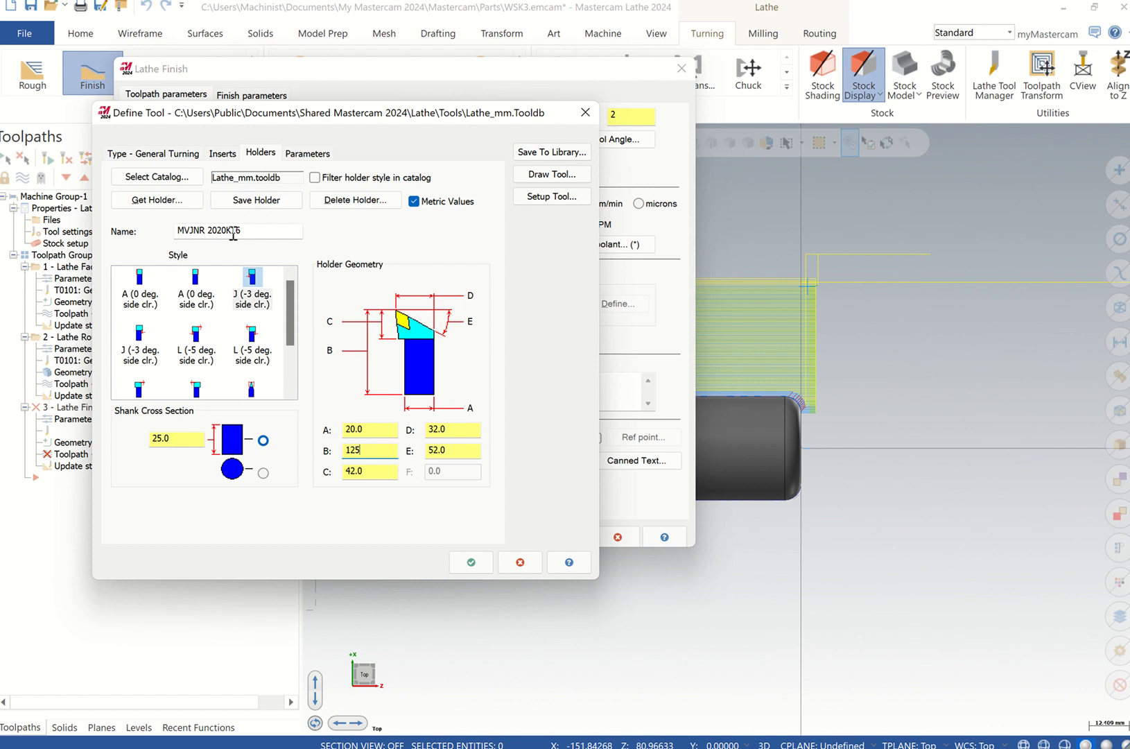
Save the finishing tool to a tool library file named MVJNL 2020K16 and accept the tool definition.
{"action": "left_click", "coordinate": [222, 153]}
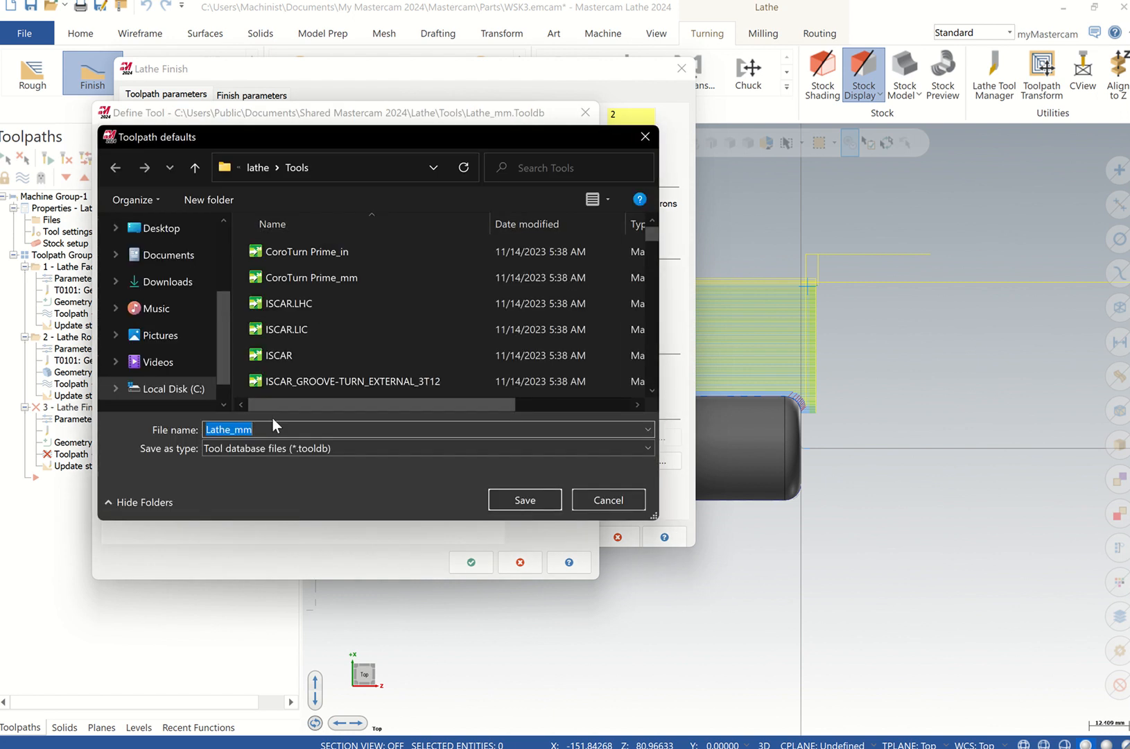
{"action": "left_click_drag", "start_coordinate": [232, 431], "coordinate": [200, 434]}
{"action": "type", "text": "MVJNL 2020K16"}
{"action": "left_click", "coordinate": [509, 494]}
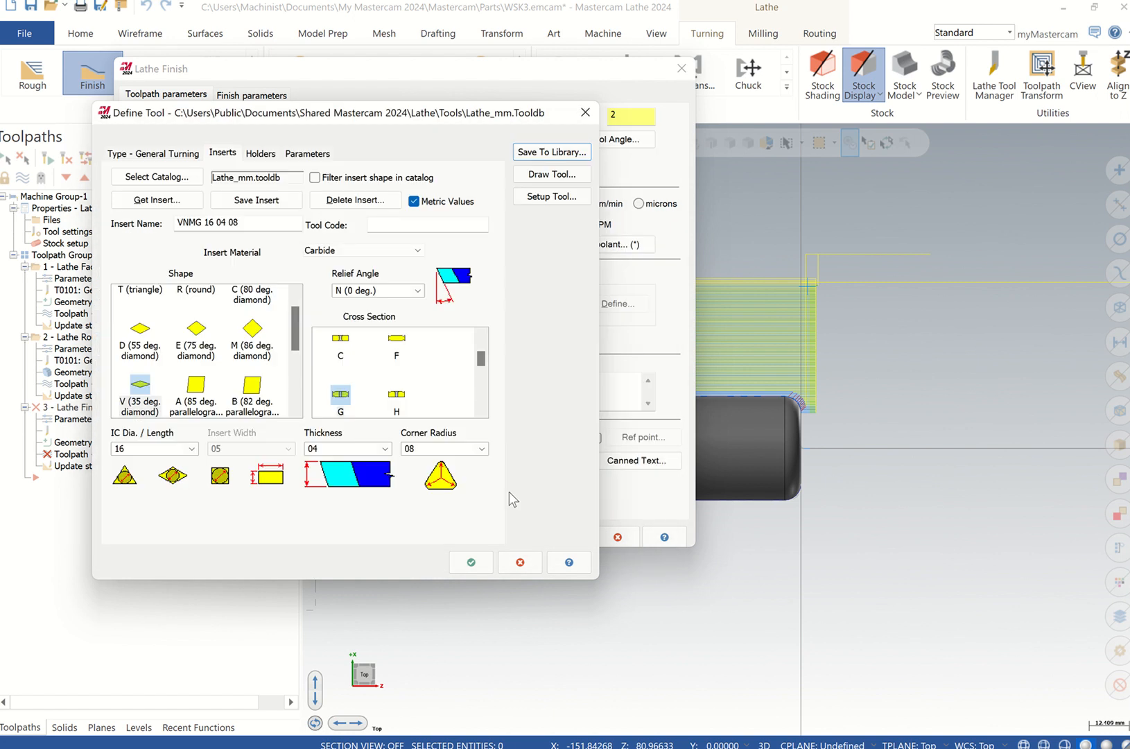
{"action": "left_click", "coordinate": [594, 412]}
{"action": "left_click", "coordinate": [472, 562]}
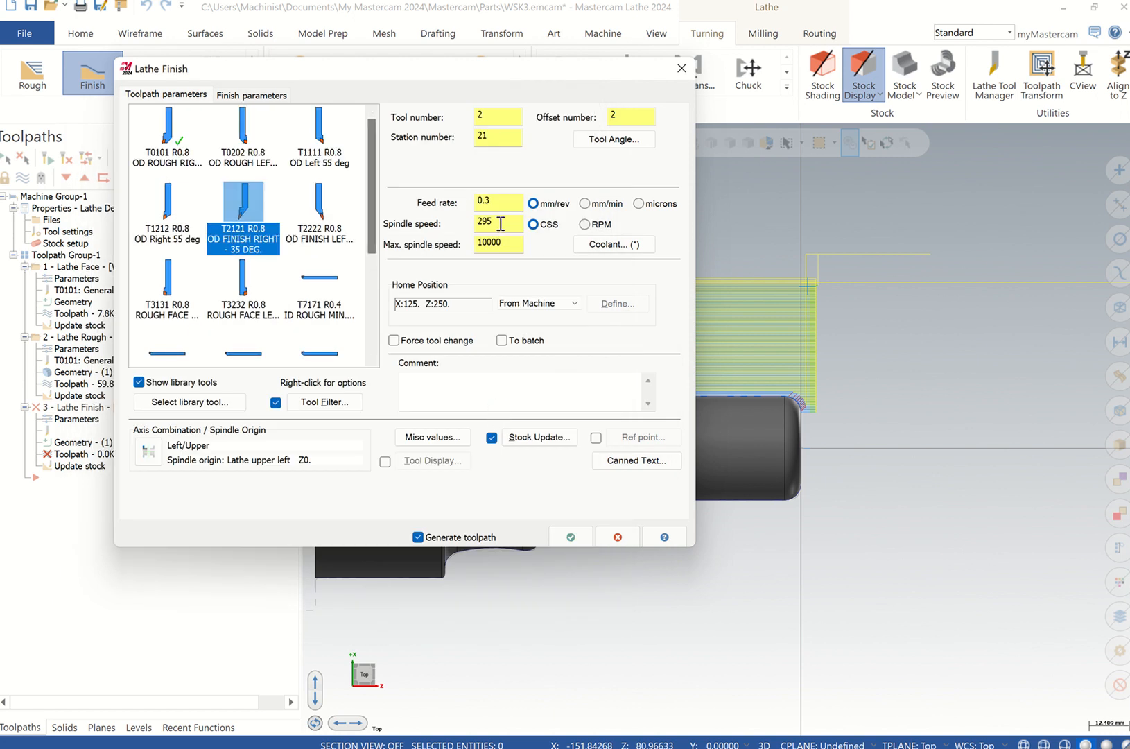
Set the maximum spindle speed to 2000, the spindle speed to 1000 and the feed rate to 0.2 mm/rev.
{"action": "double_click", "coordinate": [500, 242]}
{"action": "type", "text": "2"}
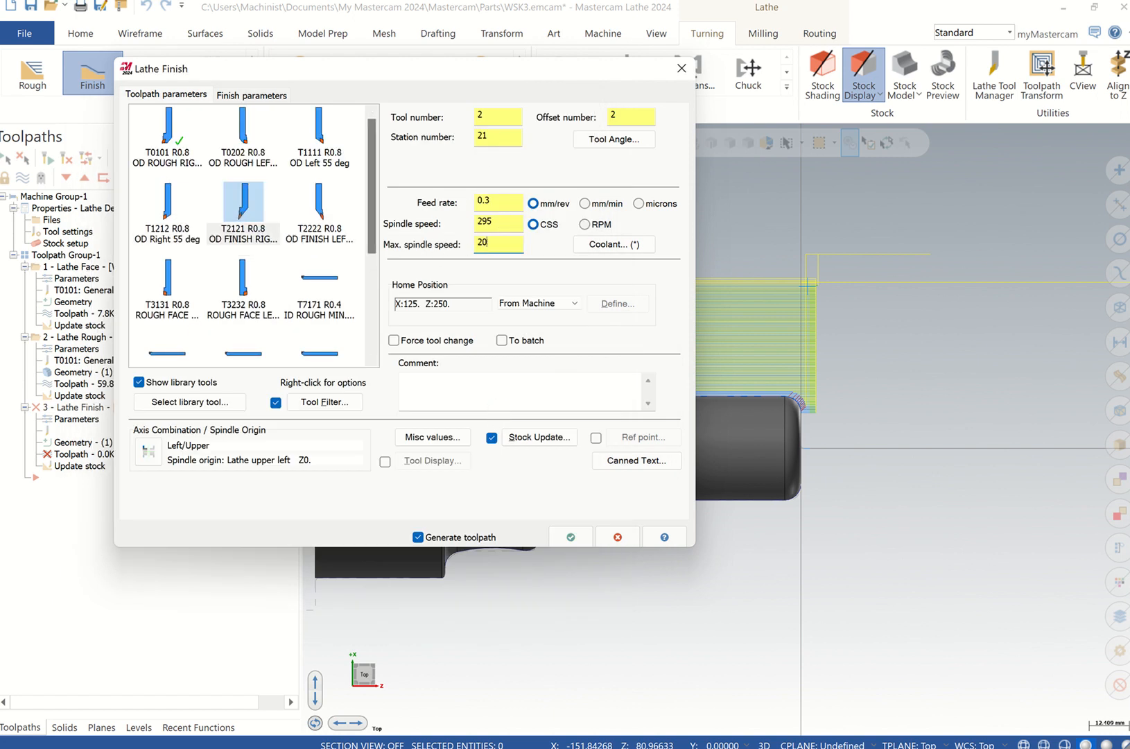
{"action": "double_click", "coordinate": [494, 227]}
{"action": "type", "text": "1000"}
{"action": "double_click", "coordinate": [497, 203]}
{"action": "type", "text": "00"}
Use flood coolant for the finish operation and enter the comment Finish.
{"action": "left_click", "coordinate": [628, 245]}
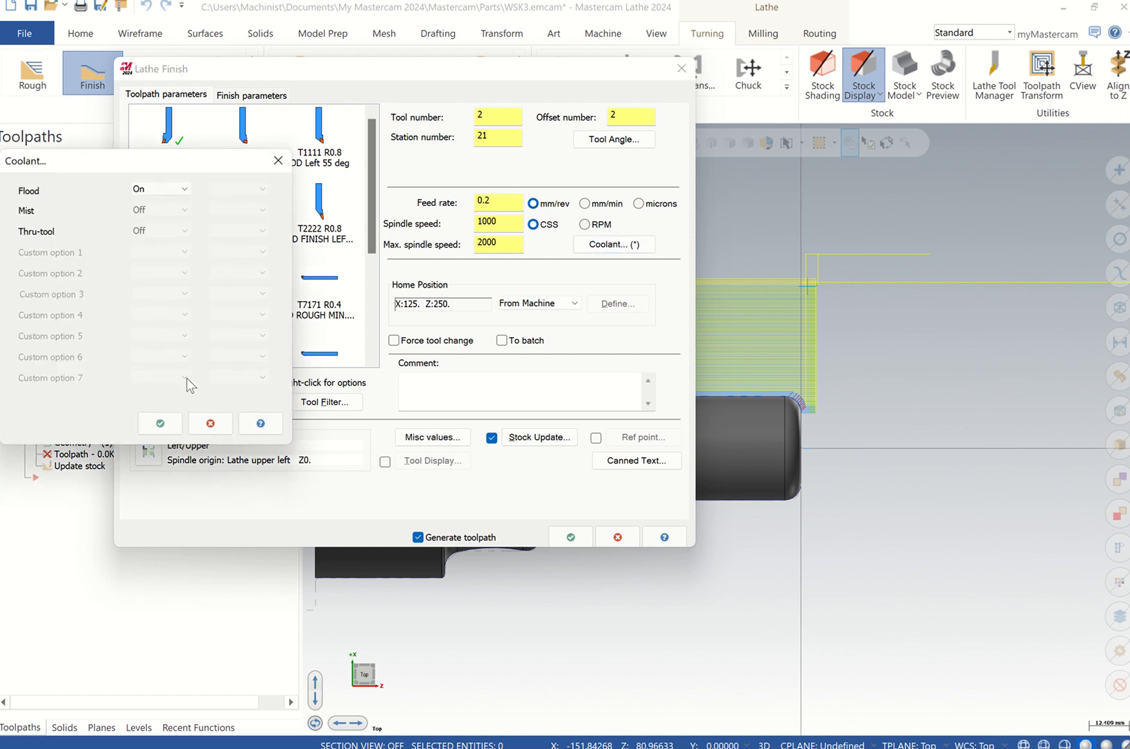
{"action": "left_click", "coordinate": [160, 423]}
{"action": "left_click", "coordinate": [458, 388]}
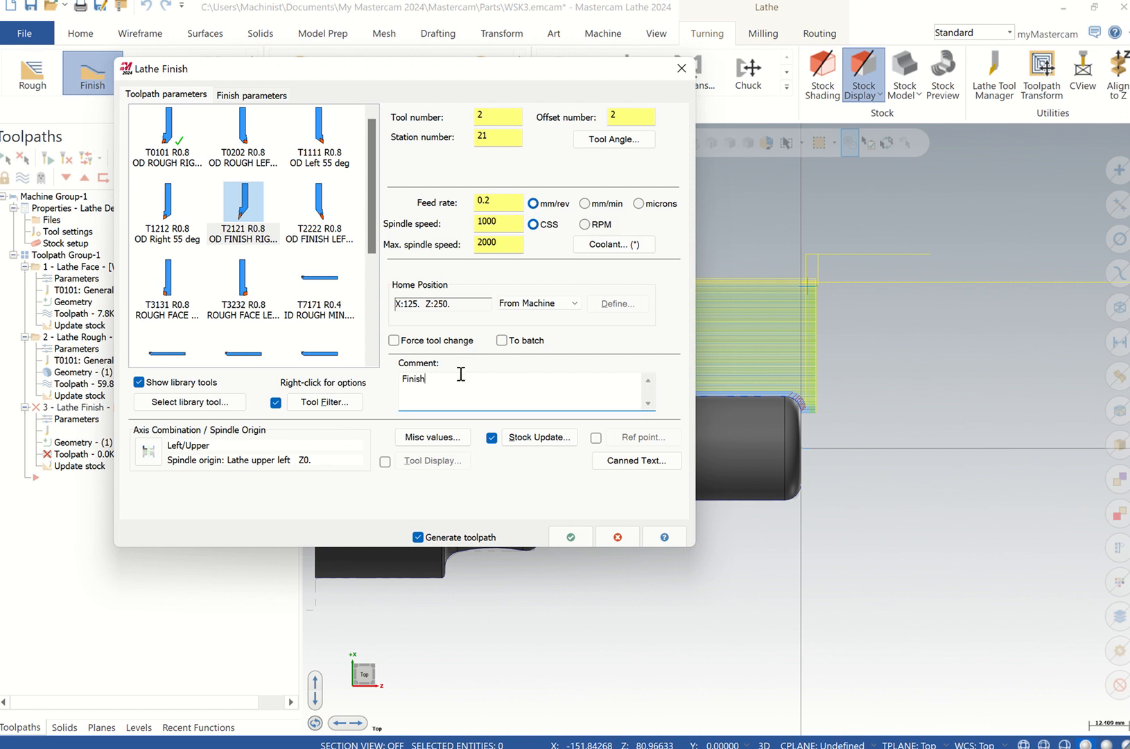
Enable reference points and set both approach and retract to X 60 and Z 40.
{"action": "left_click", "coordinate": [596, 437]}
{"action": "left_click", "coordinate": [642, 438]}
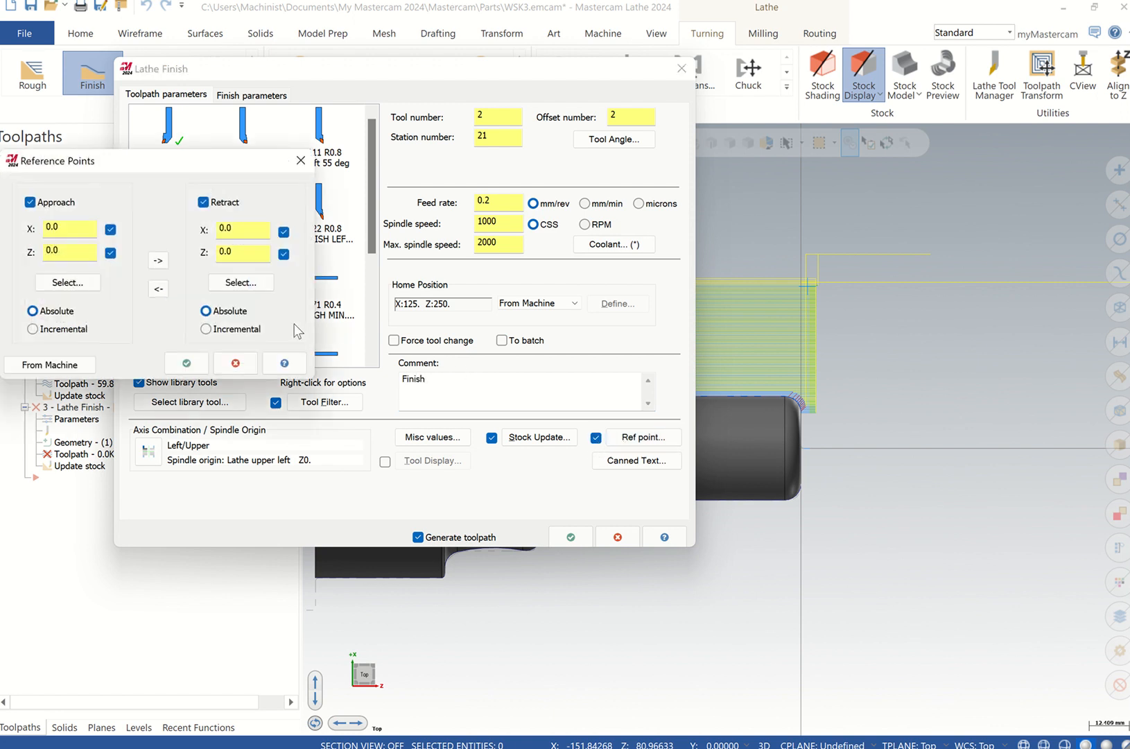
{"action": "left_click", "coordinate": [222, 283]}
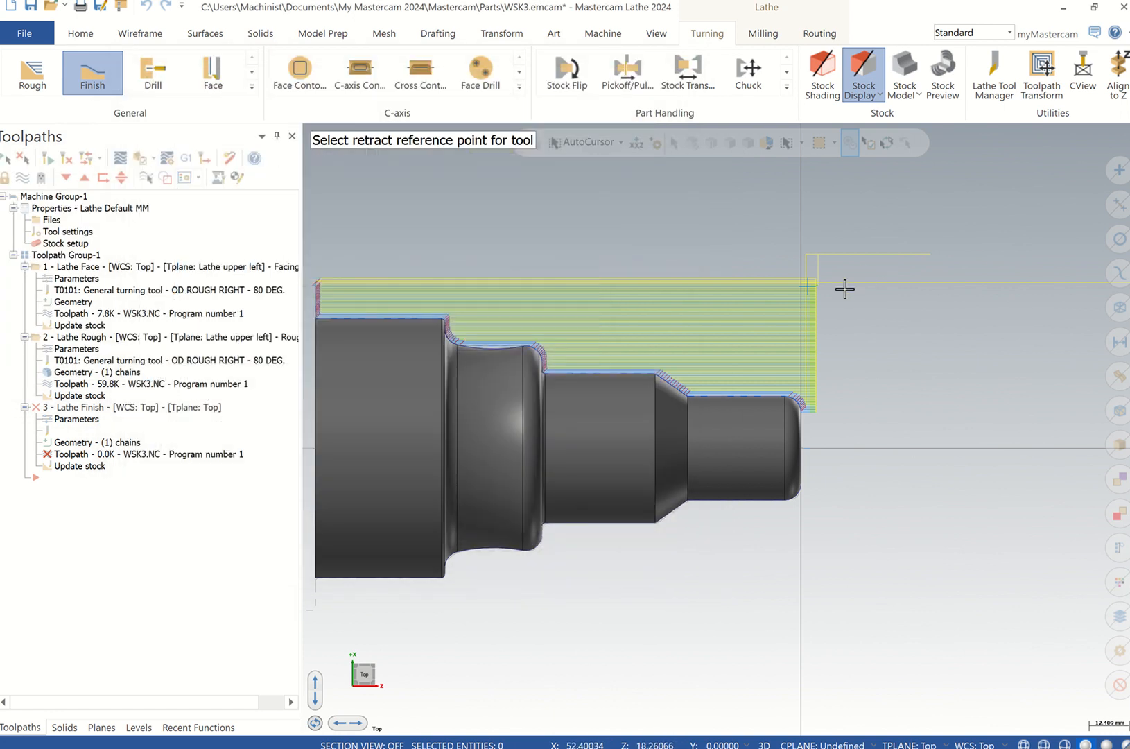
{"action": "left_click", "coordinate": [926, 253]}
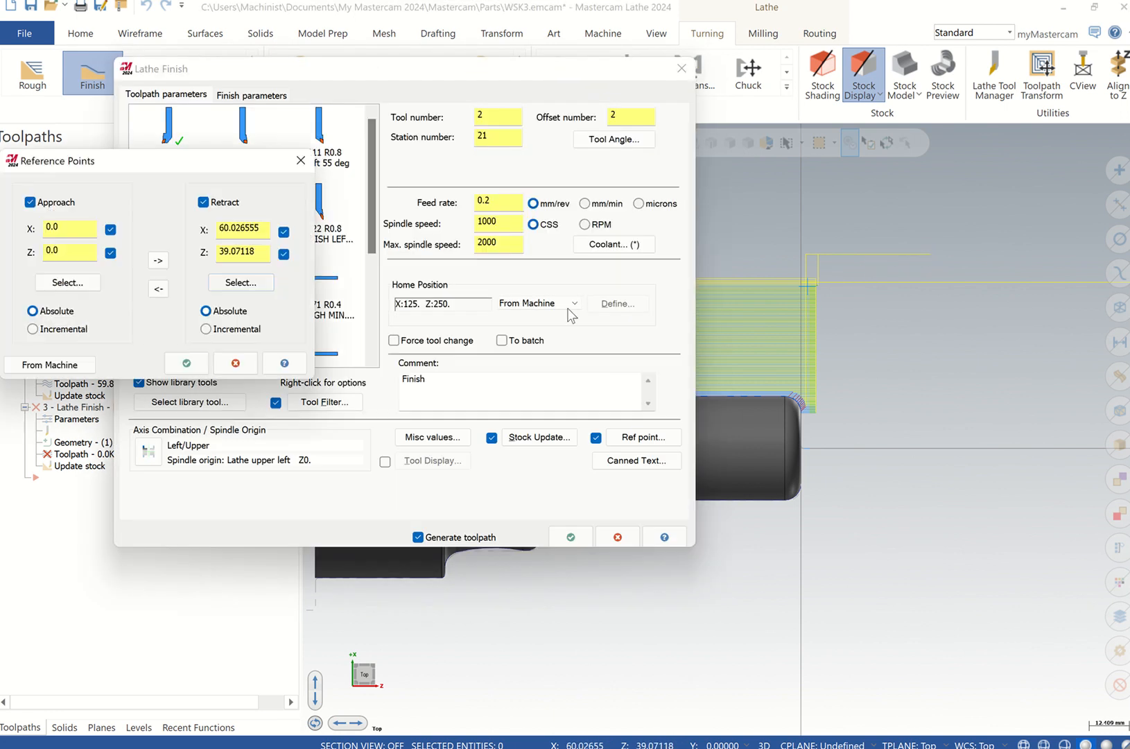
{"action": "left_click", "coordinate": [163, 287]}
{"action": "left_click_drag", "start_coordinate": [89, 228], "coordinate": [44, 228]}
{"action": "type", "text": "60"}
{"action": "key", "text": "Tab"}
{"action": "type", "text": "40"}
{"action": "left_click", "coordinate": [159, 261]}
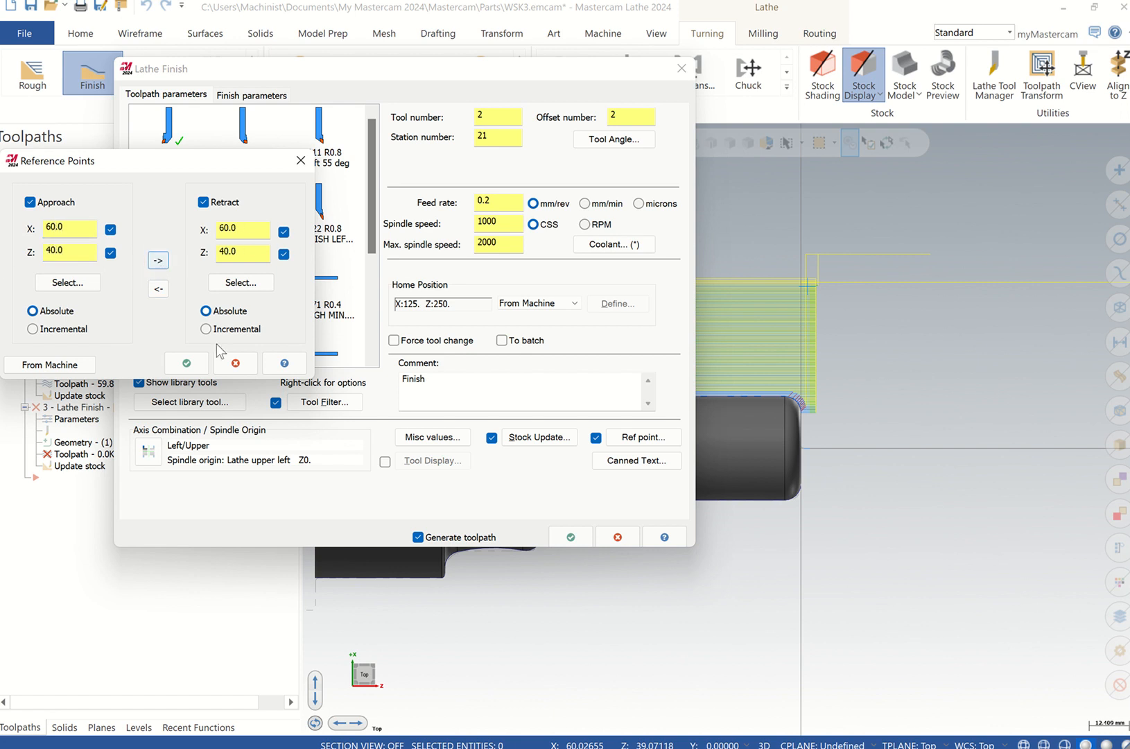
{"action": "left_click", "coordinate": [187, 363]}
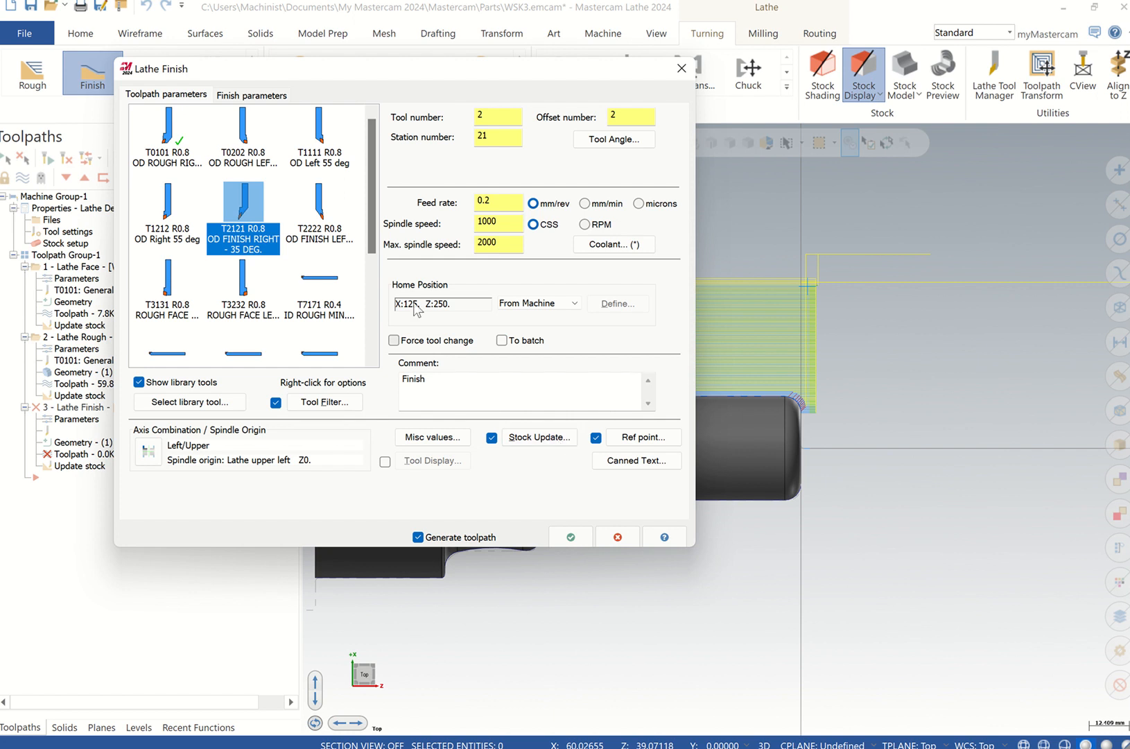
Set the finish stepover to 0.5 and the number of finish passes to 2.
{"action": "left_click", "coordinate": [250, 95]}
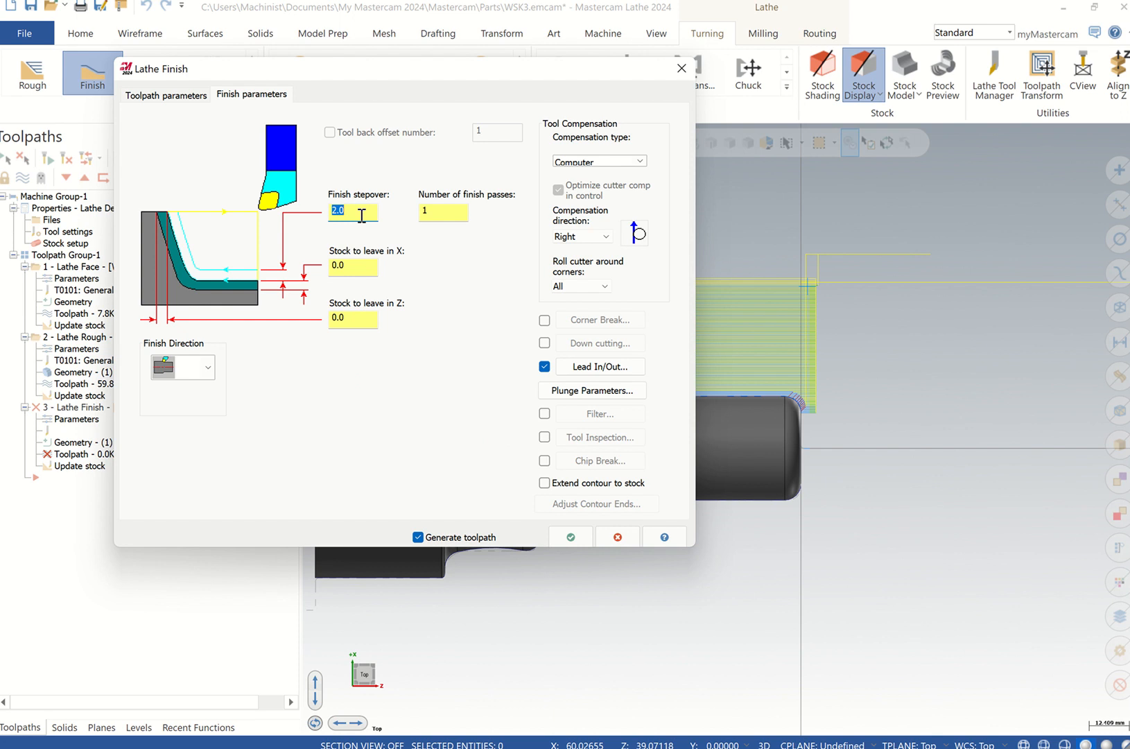
{"action": "type", "text": ".5"}
{"action": "key", "text": "Tab"}
Select the second plunge cutting option for the finish pass and generate the finishing toolpath.
{"action": "left_click", "coordinate": [597, 390]}
{"action": "left_click_drag", "start_coordinate": [173, 166], "coordinate": [258, 141]}
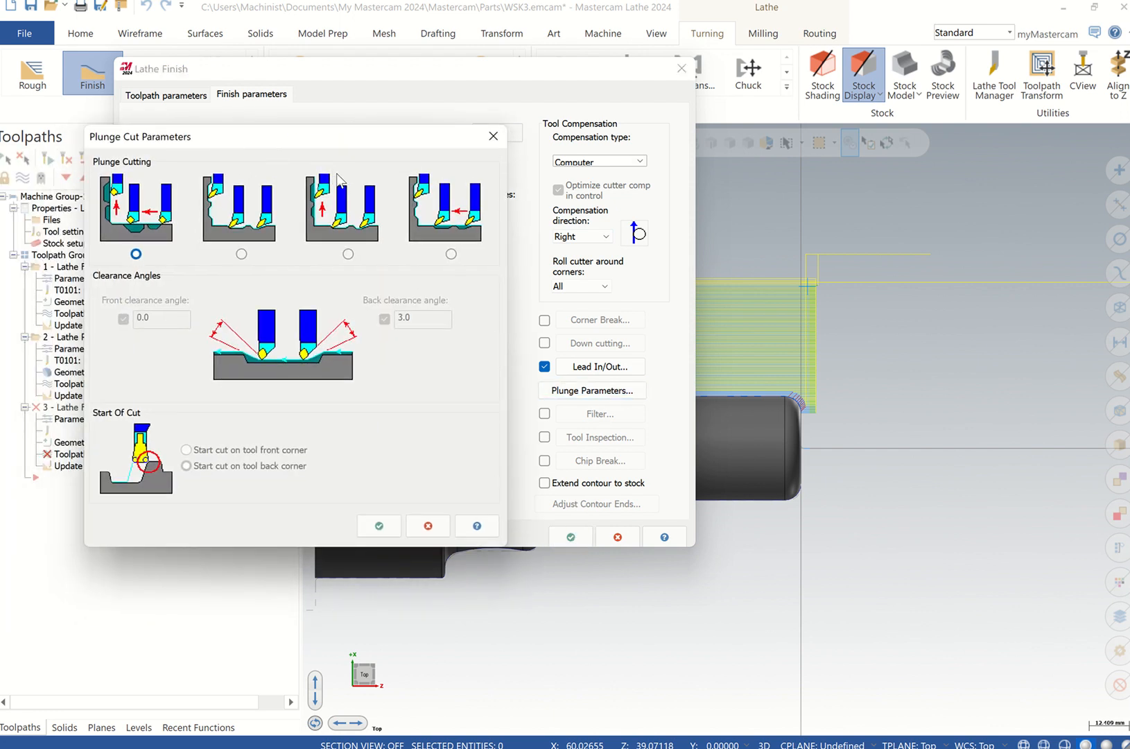
{"action": "left_click", "coordinate": [241, 254]}
{"action": "left_click", "coordinate": [379, 526]}
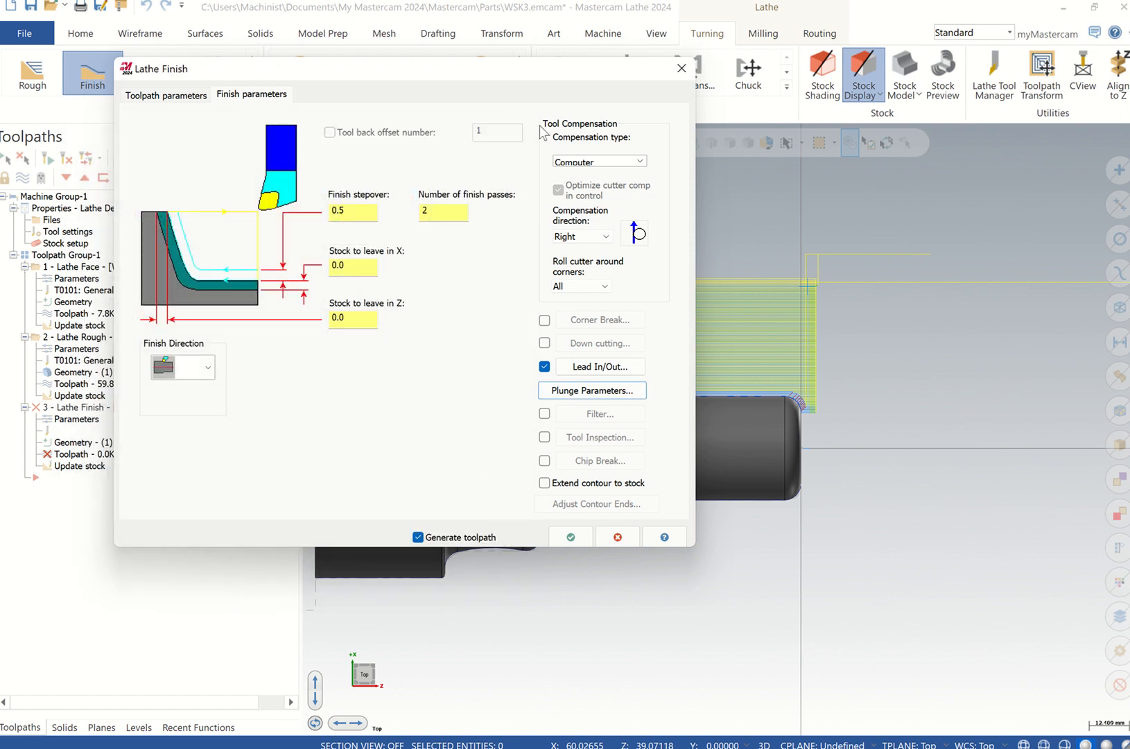
{"action": "left_click_drag", "start_coordinate": [532, 69], "coordinate": [700, 445]}
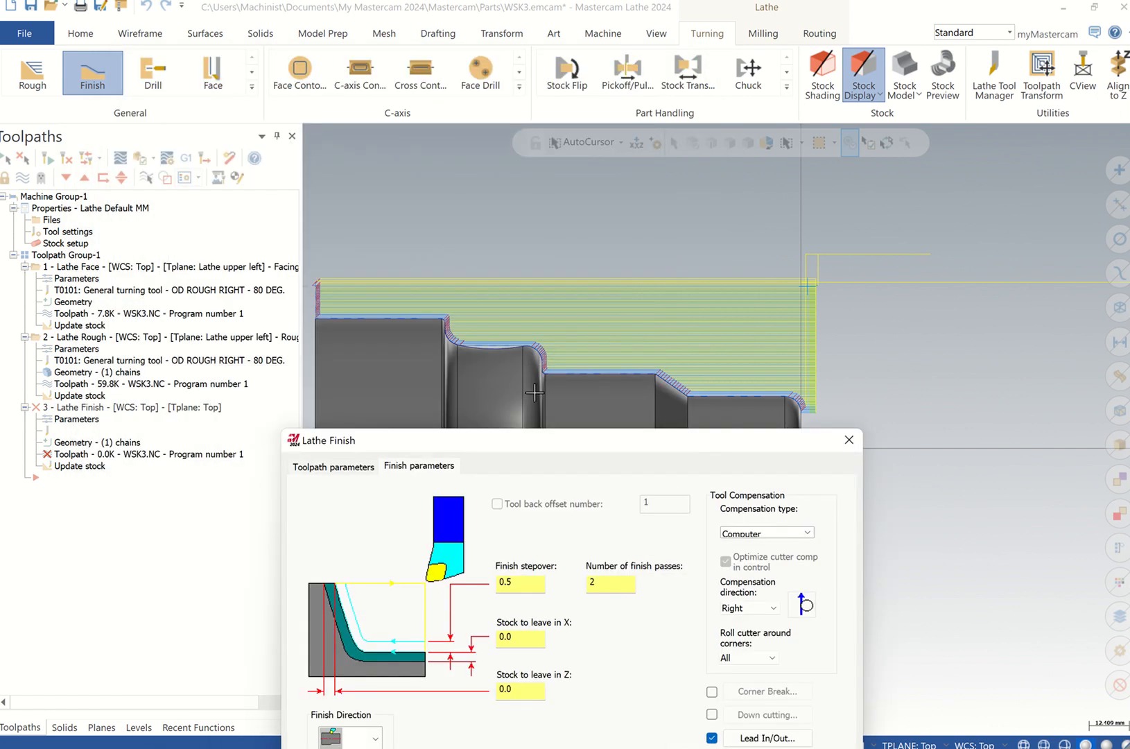
{"action": "left_click_drag", "start_coordinate": [557, 441], "coordinate": [460, 89]}
{"action": "left_click", "coordinate": [639, 557]}
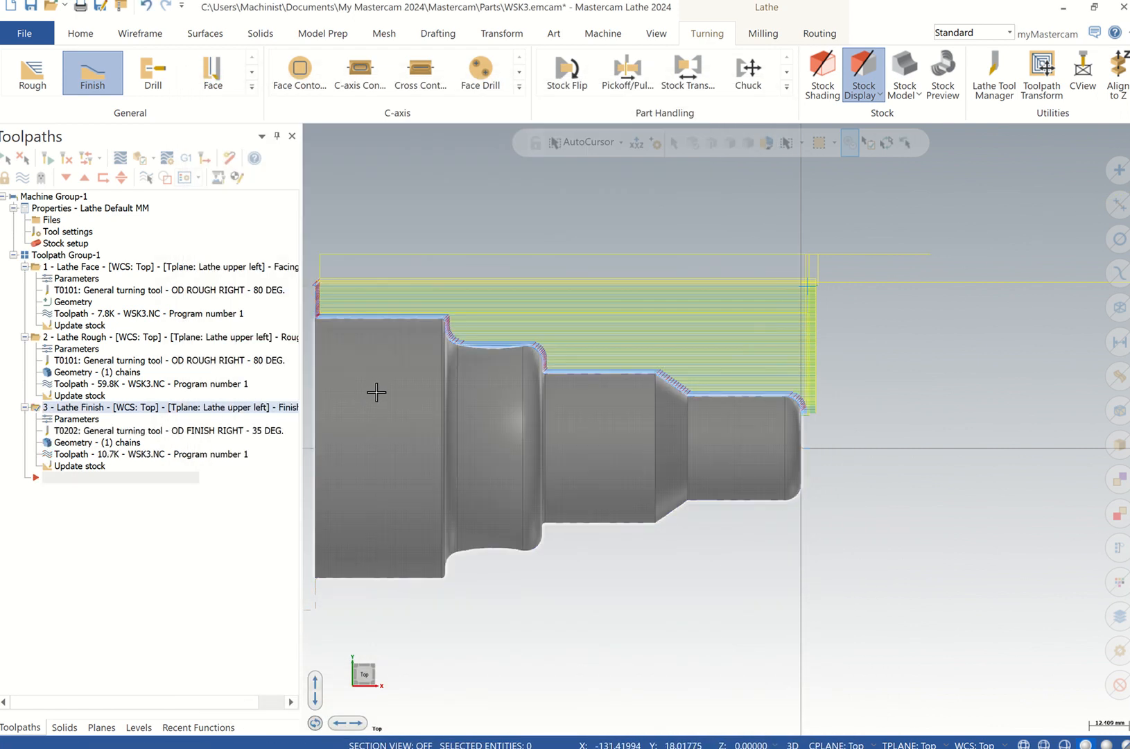
Backplot the finishing toolpath to check the tool motion along the profile.
{"action": "left_click", "coordinate": [82, 455]}
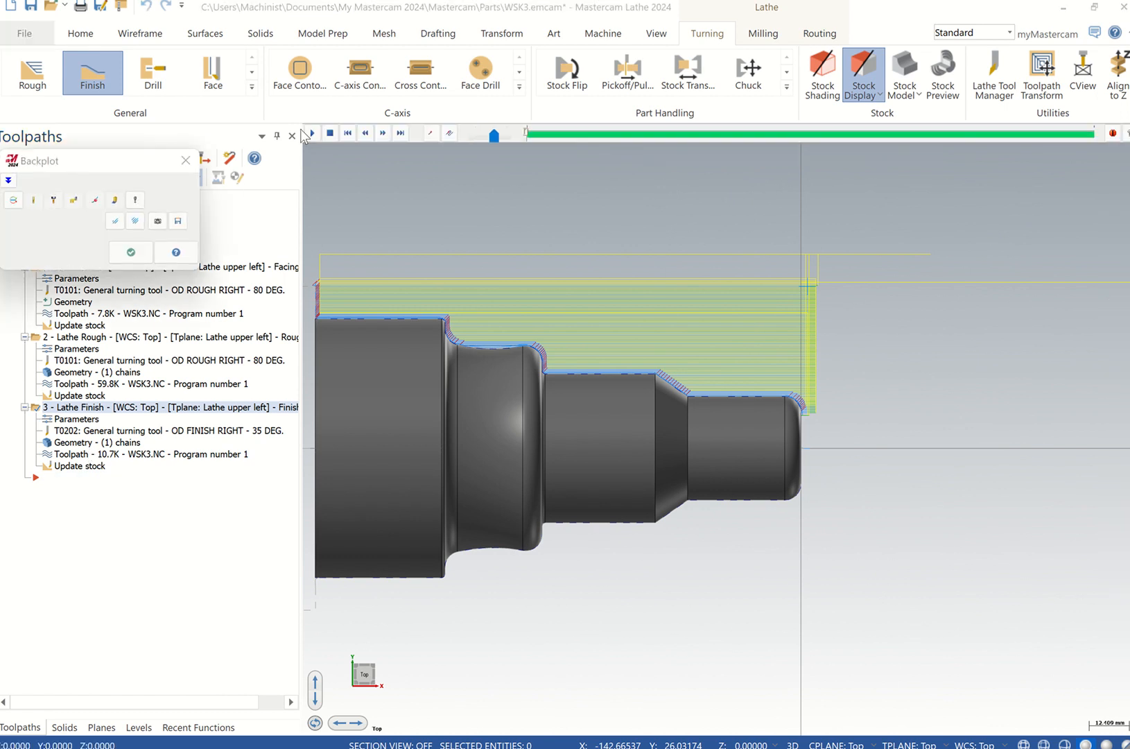
{"action": "left_click", "coordinate": [312, 133]}
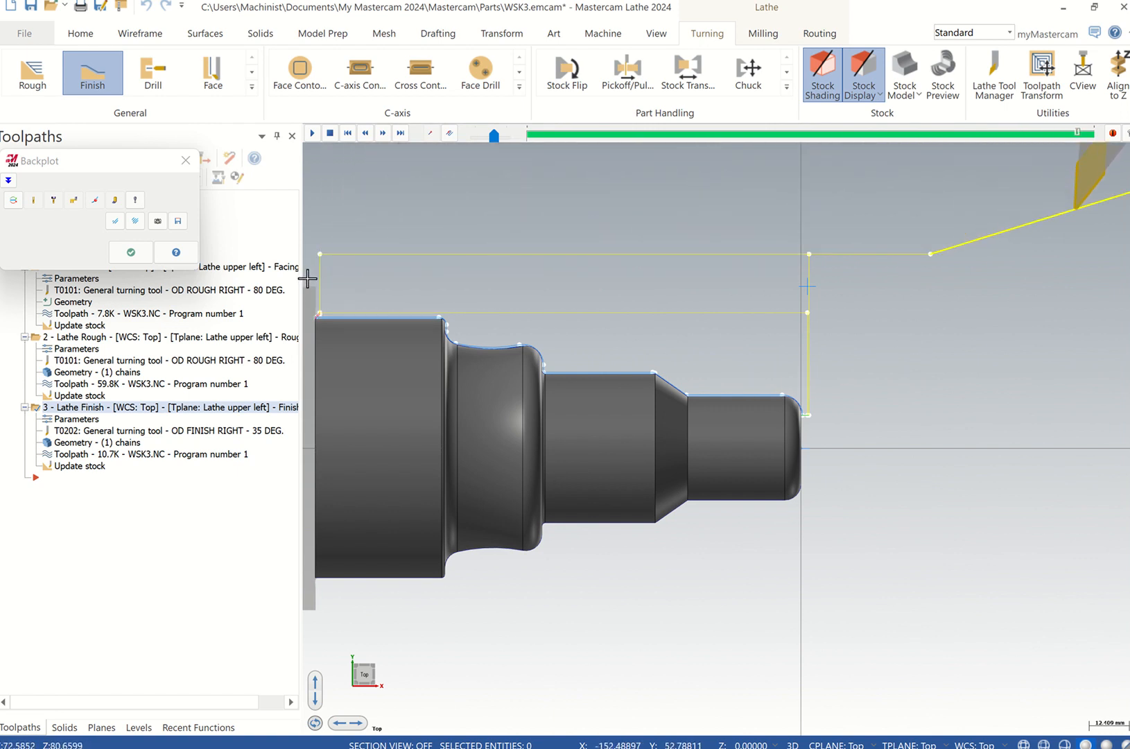
{"action": "left_click", "coordinate": [138, 258]}
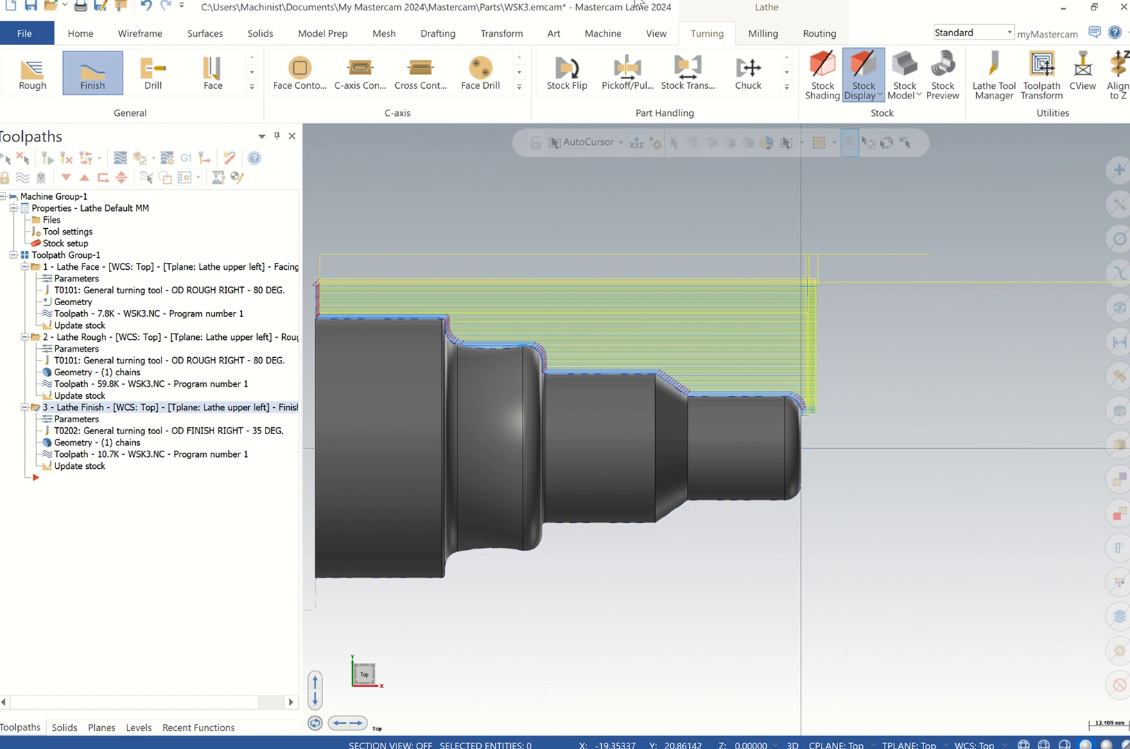
{"action": "left_click", "coordinate": [513, 27]}
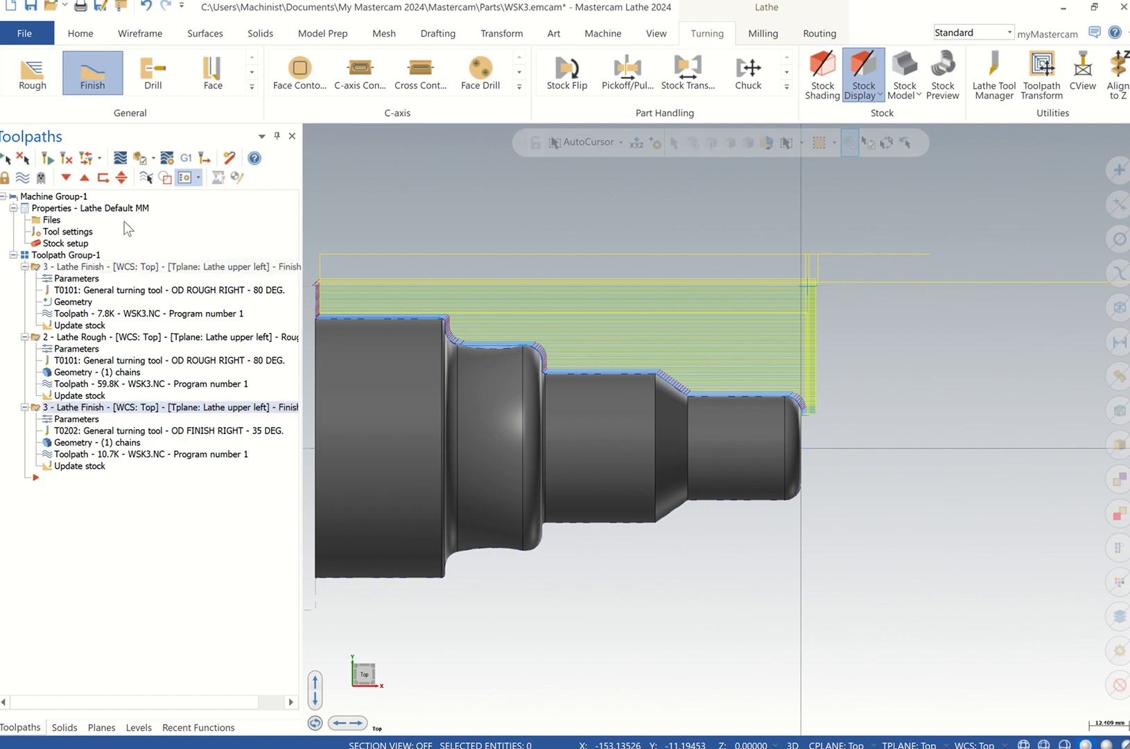
{"action": "right_click", "coordinate": [85, 270]}
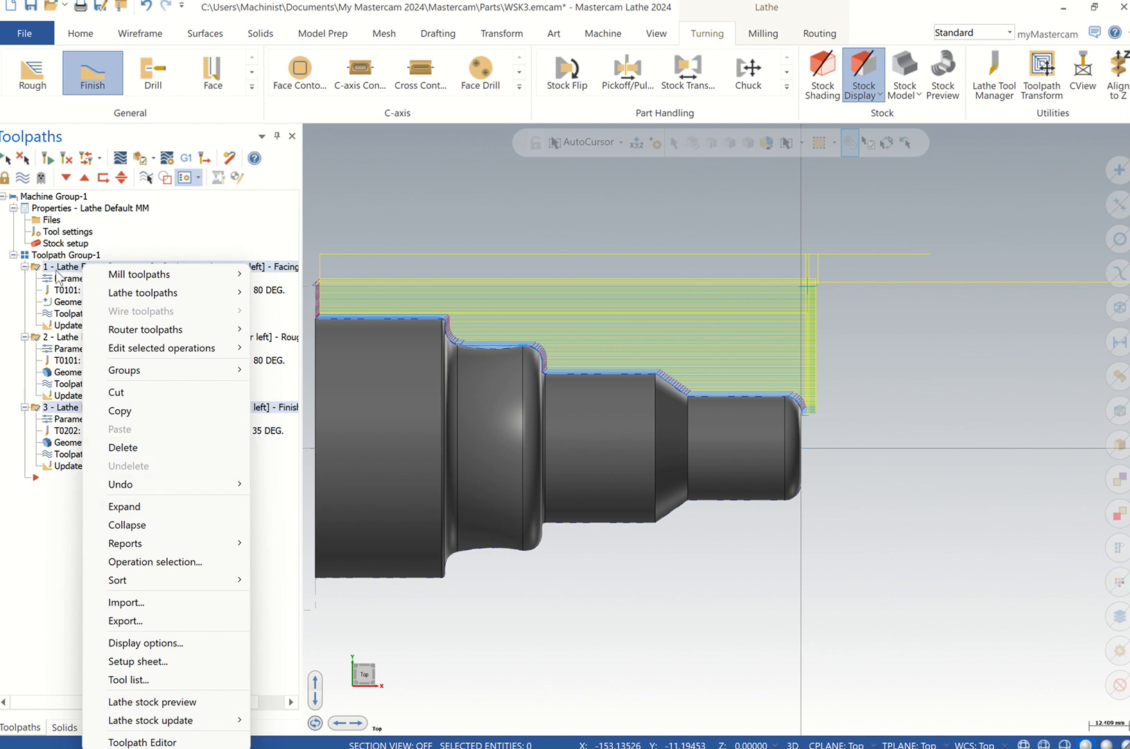
{"action": "left_click", "coordinate": [140, 160]}
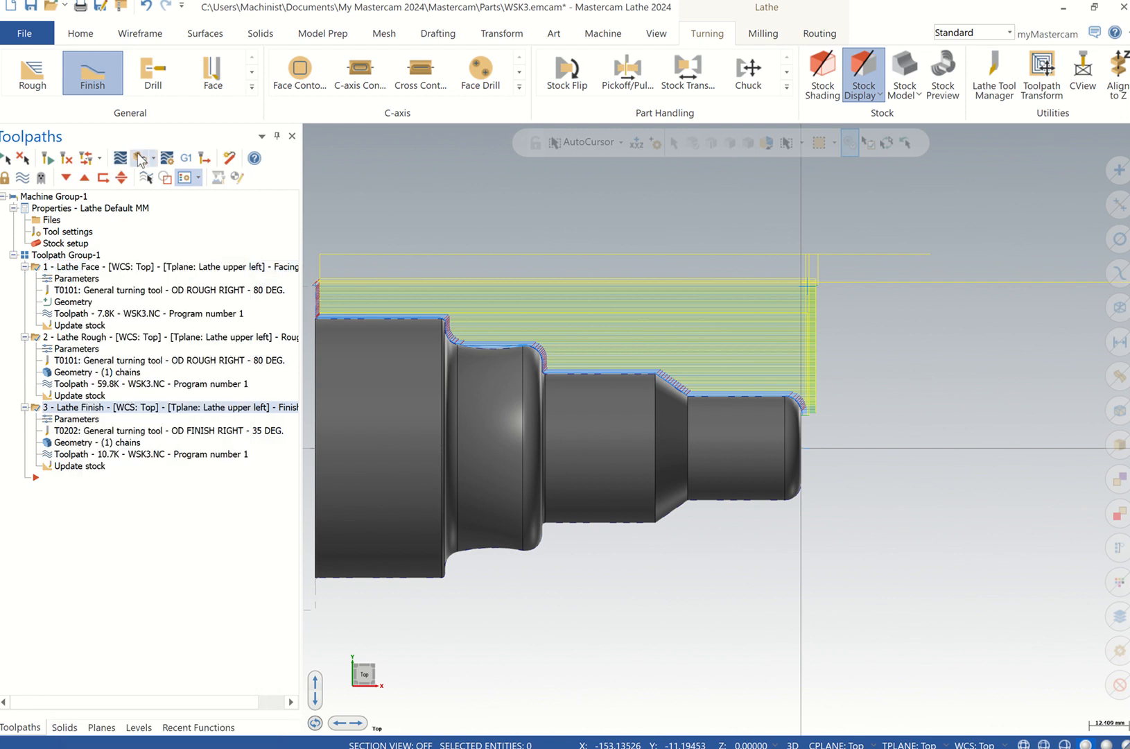
Open solid verification of the facing, roughing and finishing operations, fit the setup and show it in isometric view.
{"action": "left_click", "coordinate": [140, 161]}
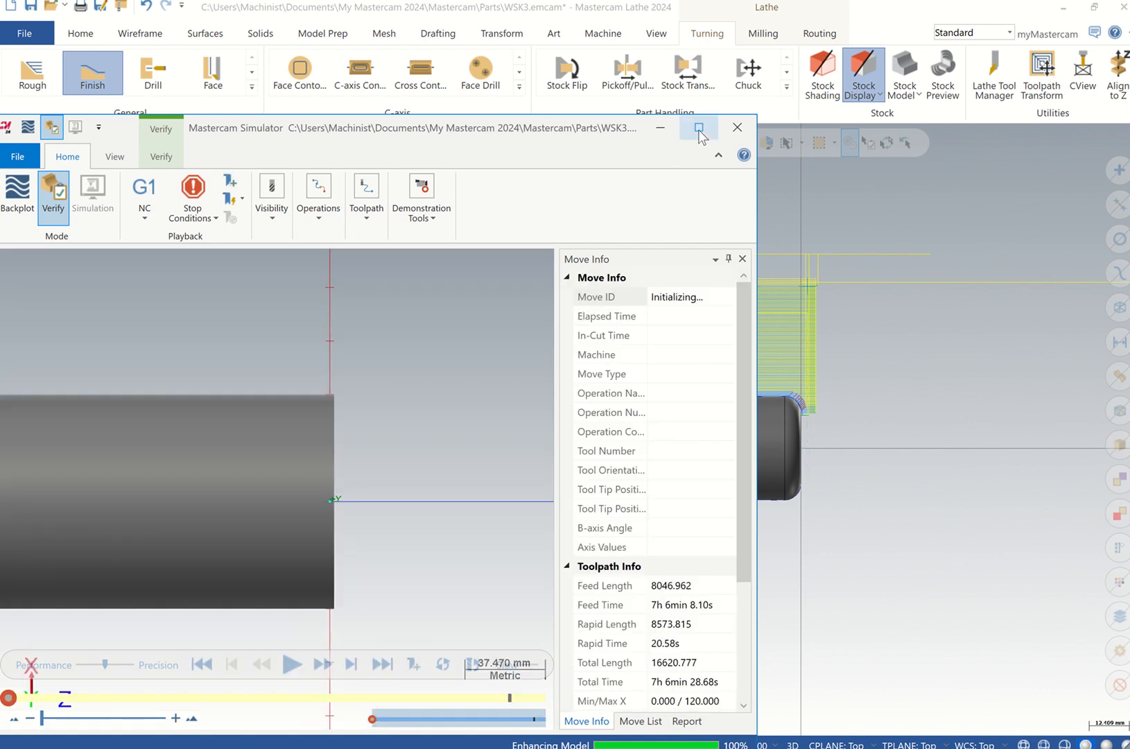
{"action": "left_click", "coordinate": [699, 129]}
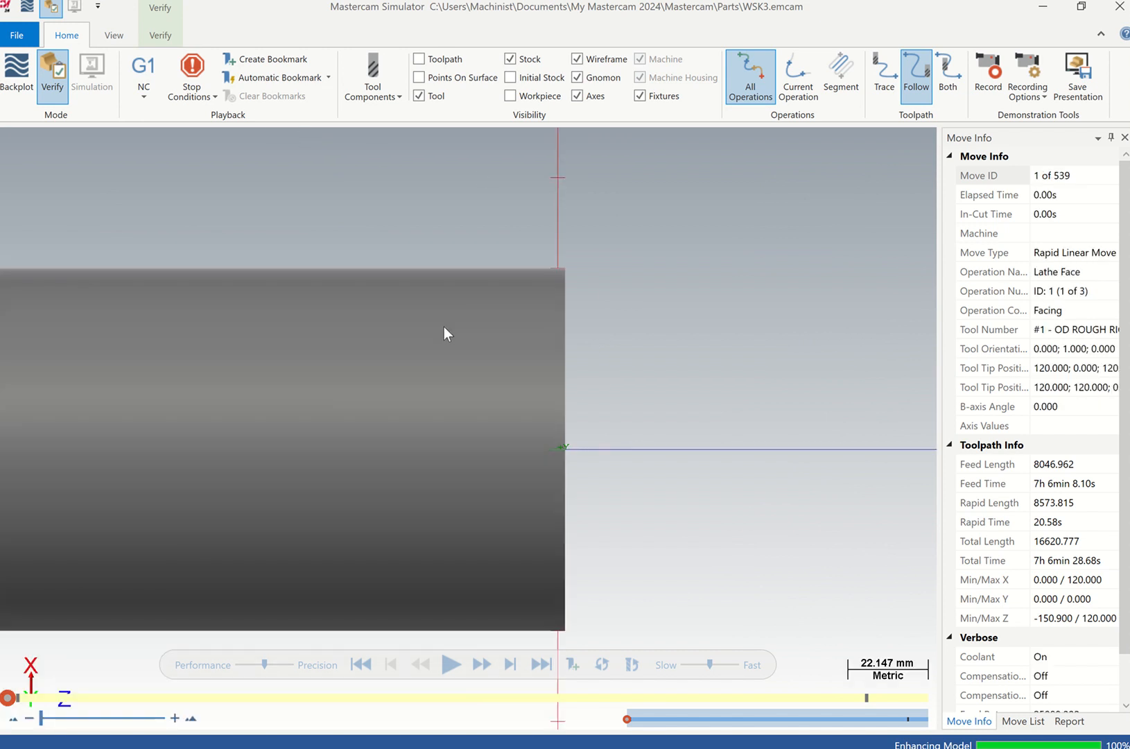
{"action": "right_click", "coordinate": [445, 326]}
{"action": "left_click", "coordinate": [354, 394]}
{"action": "right_click", "coordinate": [443, 353]}
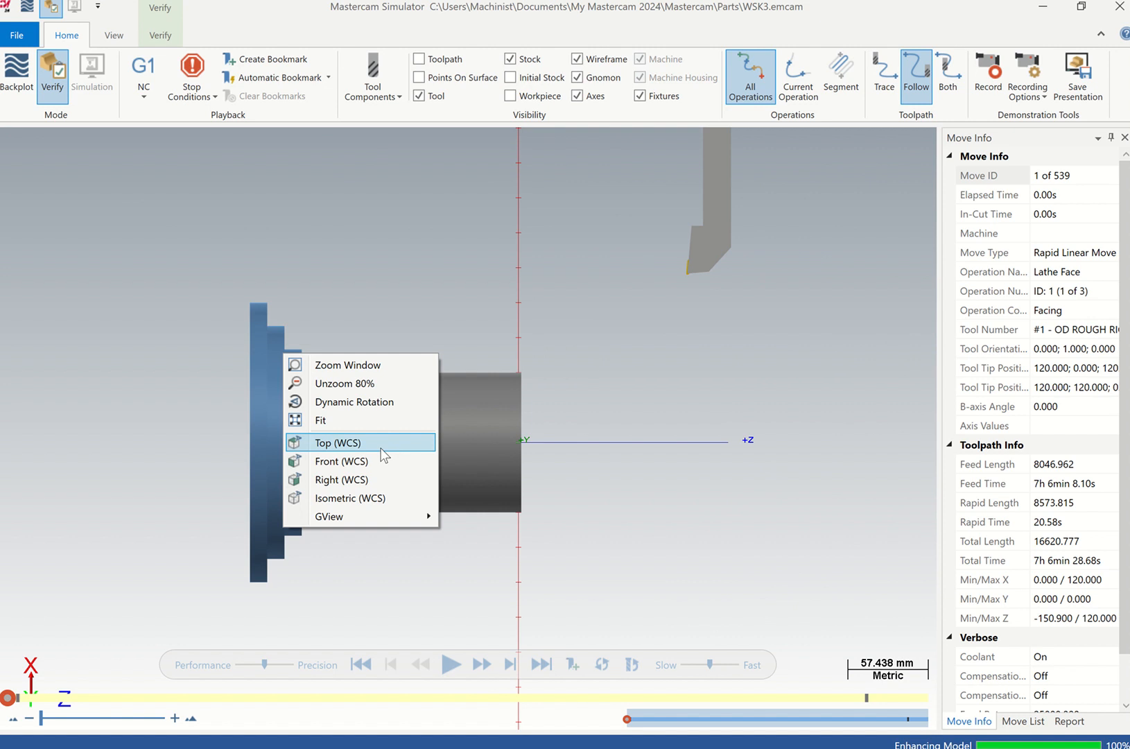
{"action": "left_click", "coordinate": [369, 498]}
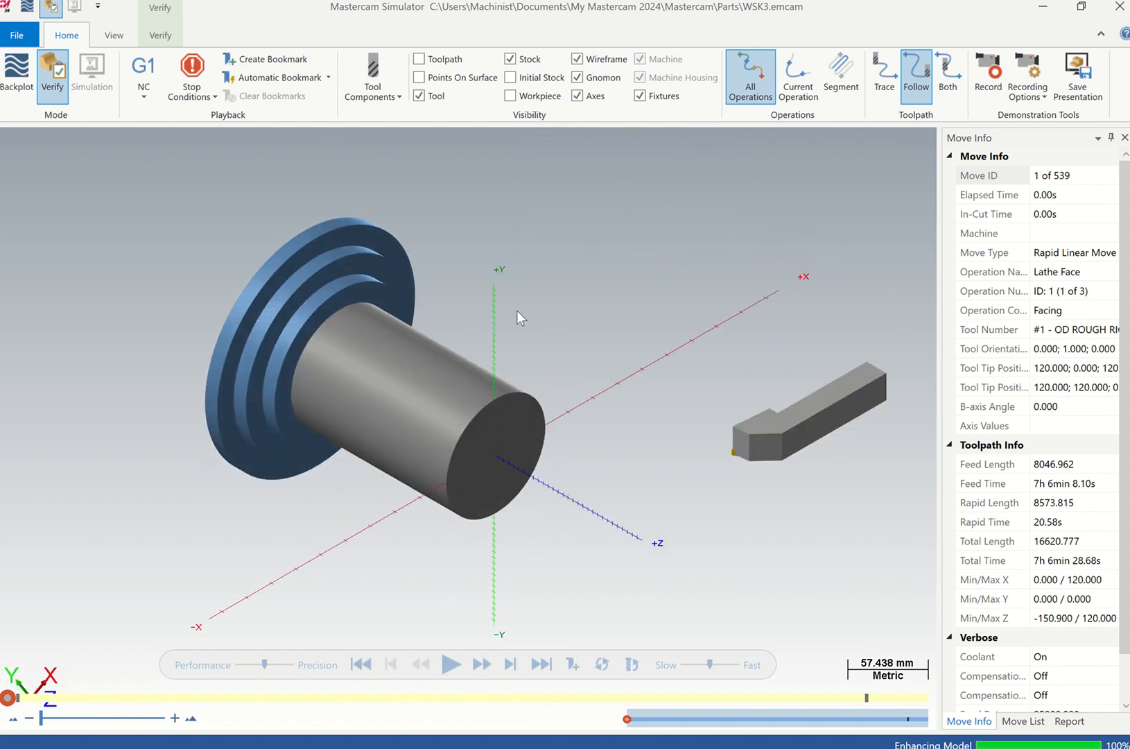
Examine the chuck, stock and tool from the top and front views, and return to the isometric view.
{"action": "right_click", "coordinate": [518, 310]}
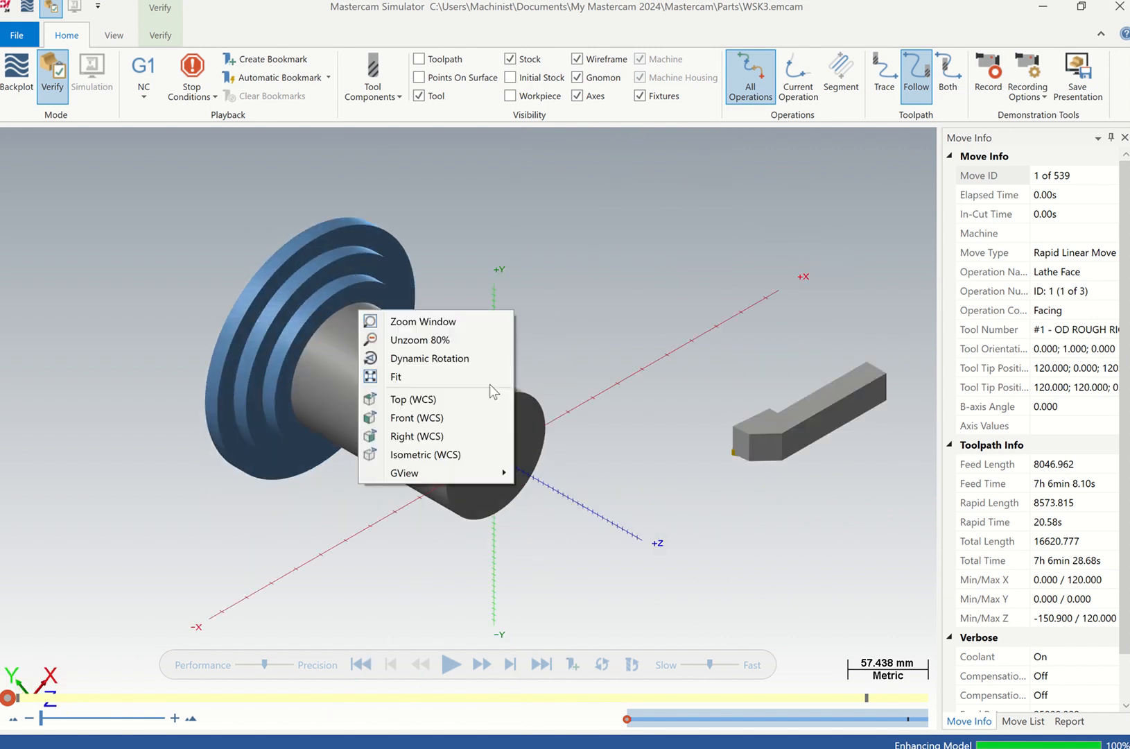
{"action": "left_click", "coordinate": [415, 399]}
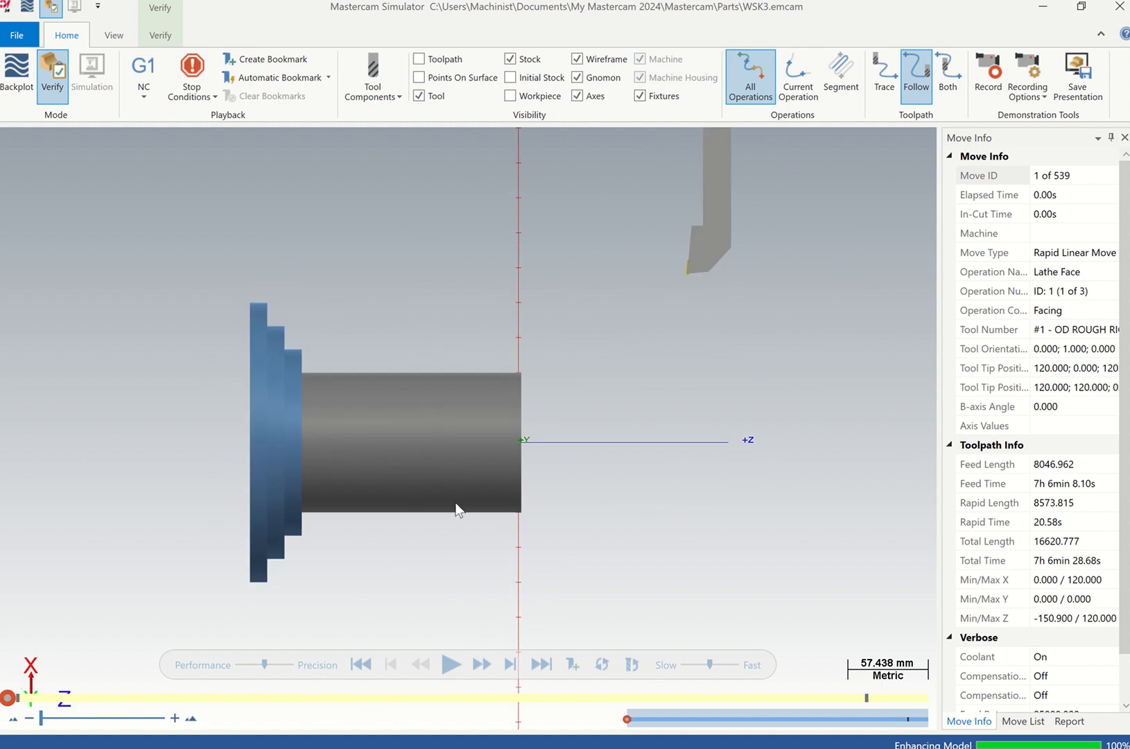
{"action": "right_click", "coordinate": [458, 313]}
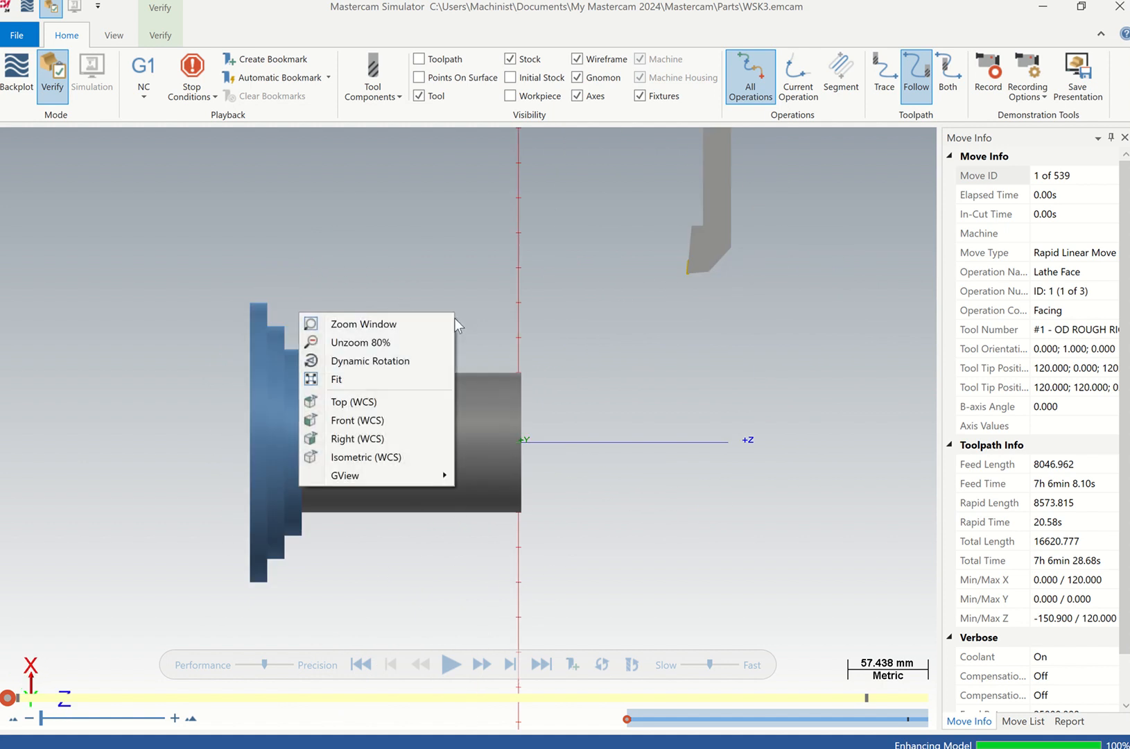
{"action": "left_click", "coordinate": [374, 420]}
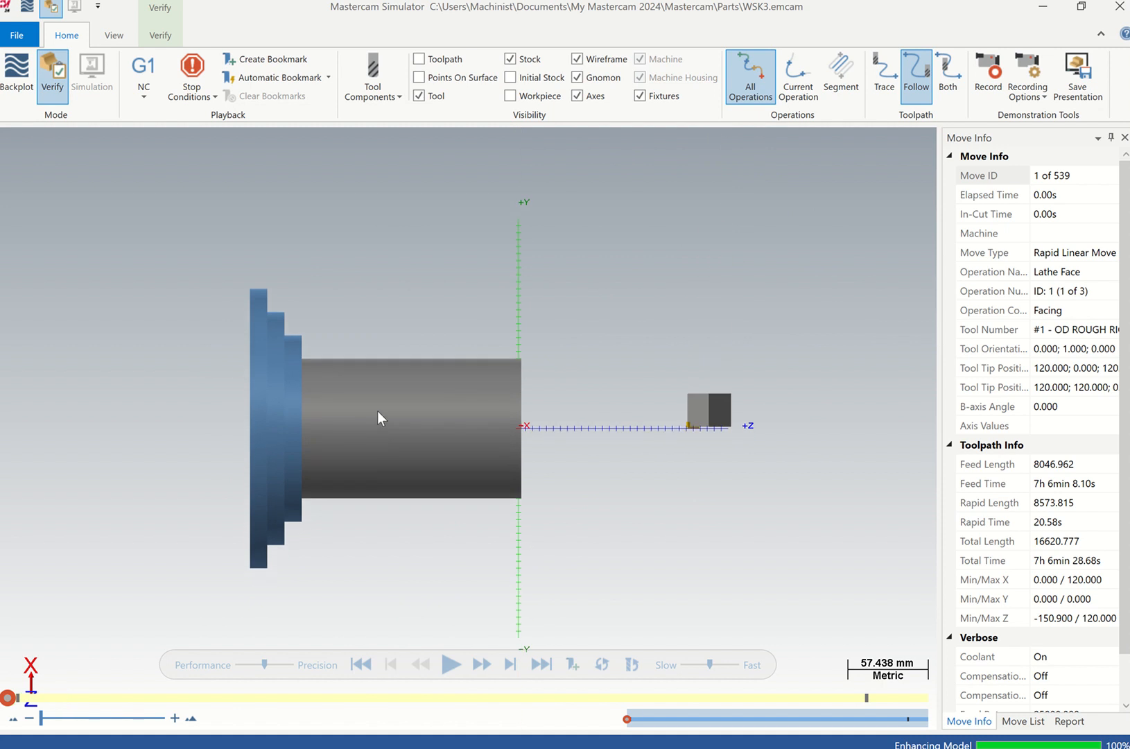
{"action": "right_click", "coordinate": [378, 412]}
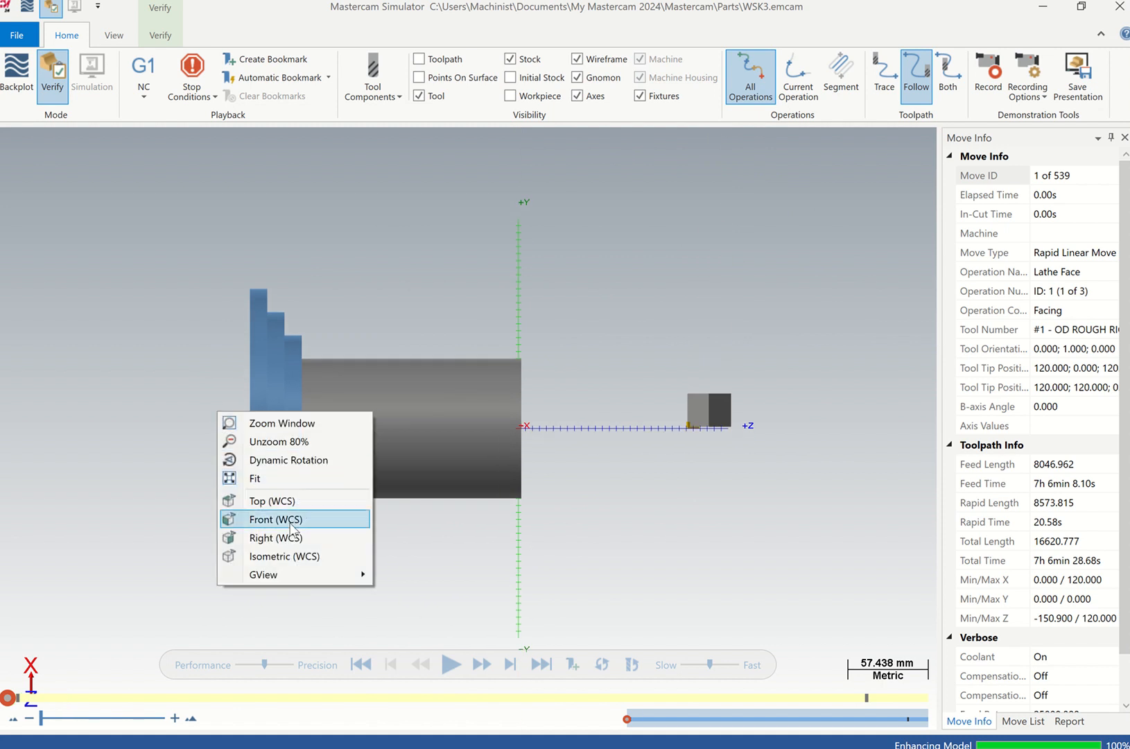
{"action": "left_click", "coordinate": [295, 478]}
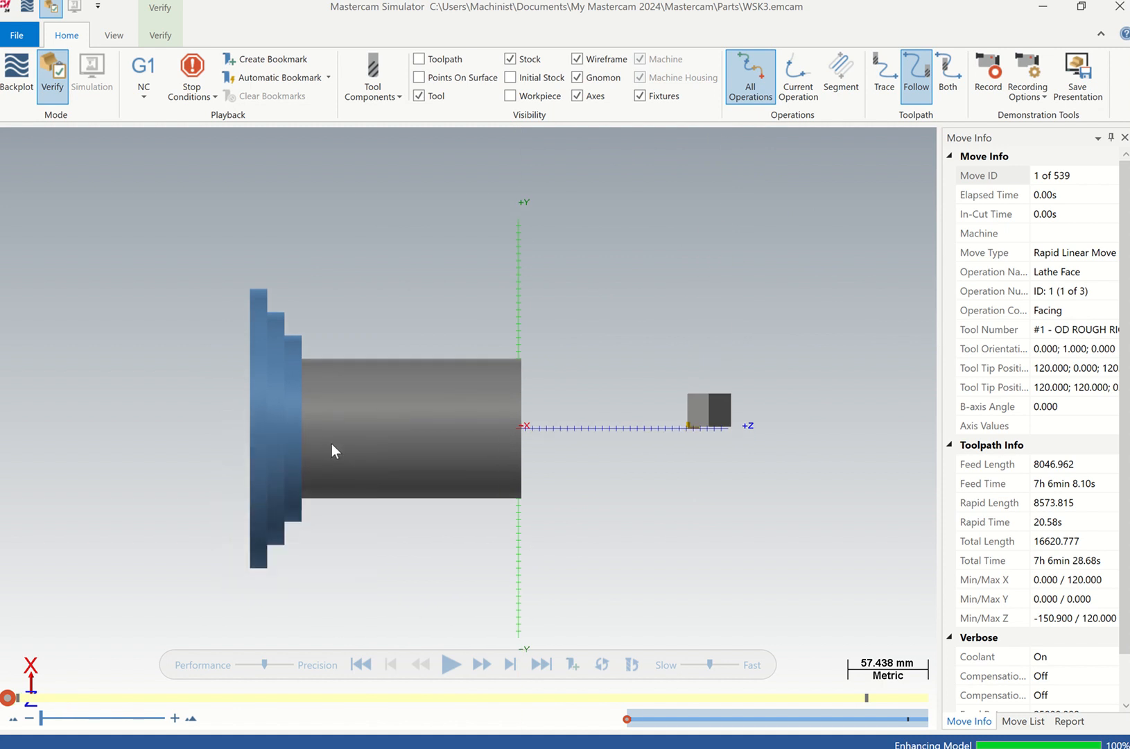
{"action": "right_click", "coordinate": [365, 374]}
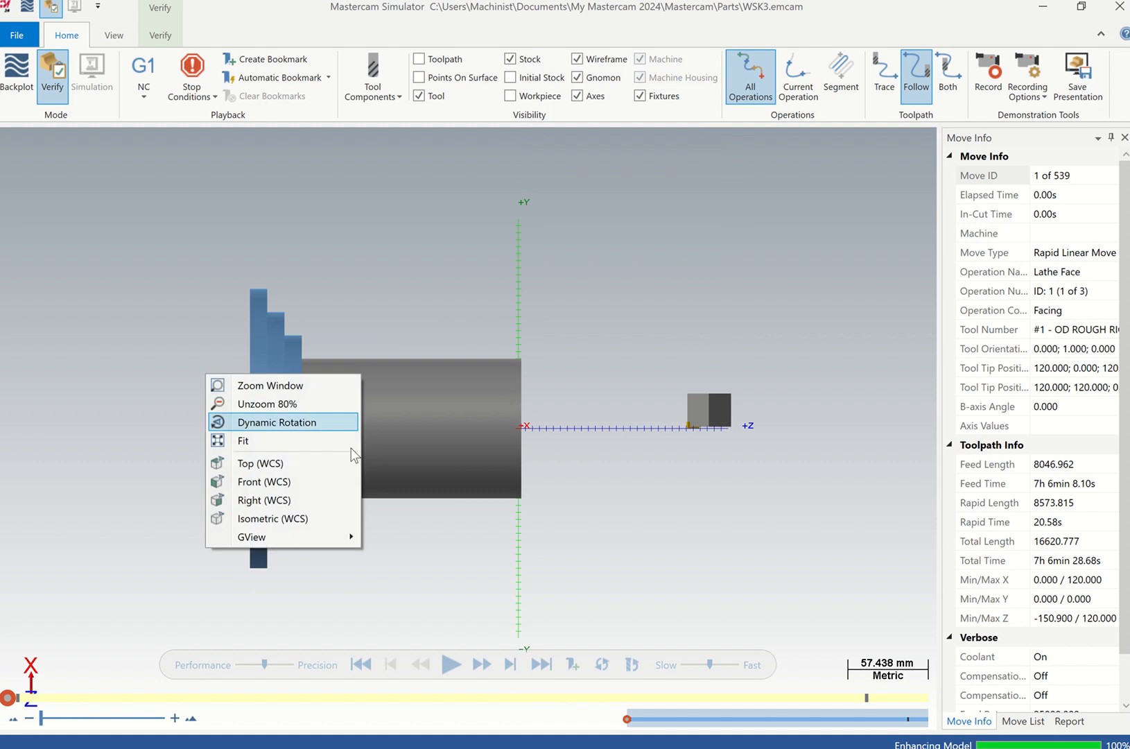
{"action": "left_click", "coordinate": [277, 520]}
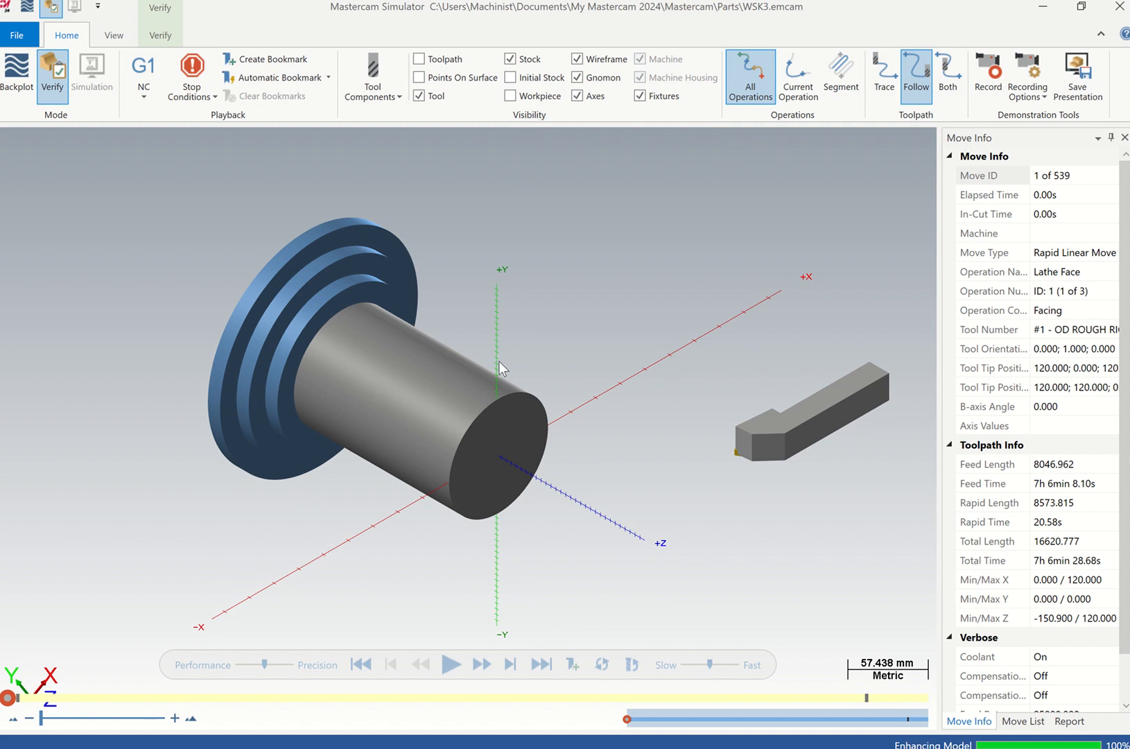
Show the toolpath, initial stock and workpiece, run the cutting simulation of all operations and close the simulator.
{"action": "left_click", "coordinate": [419, 59]}
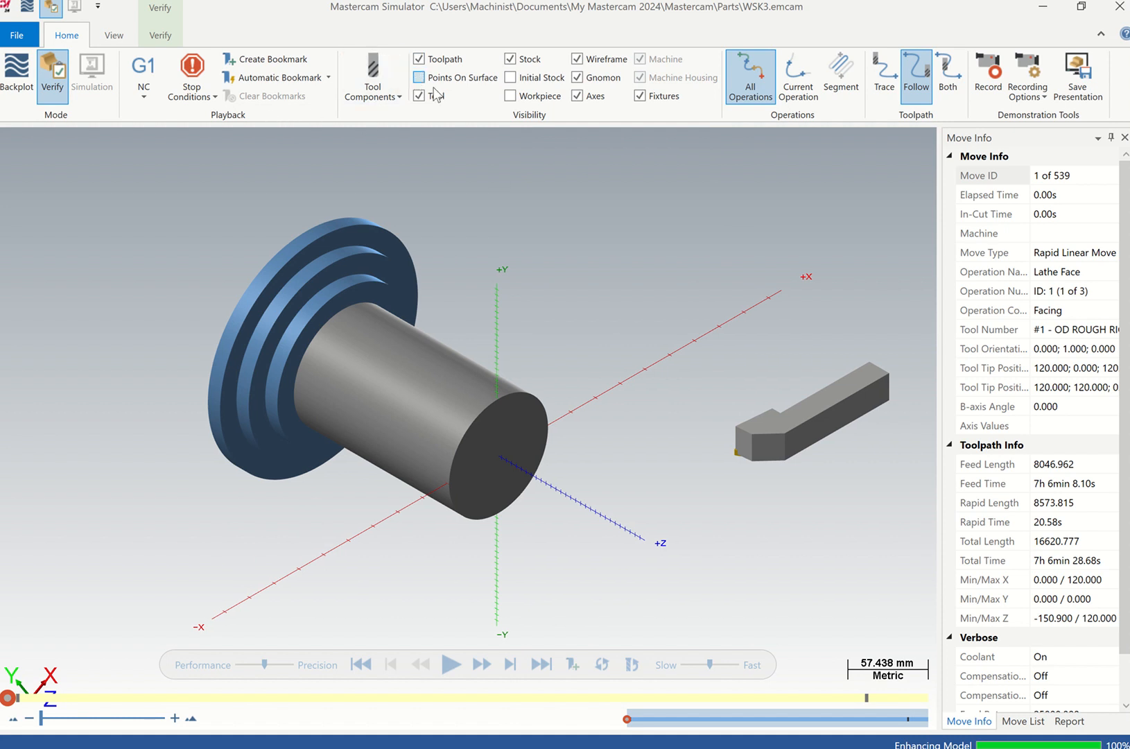
{"action": "left_click", "coordinate": [511, 77]}
{"action": "left_click", "coordinate": [511, 95]}
{"action": "left_click", "coordinate": [451, 667]}
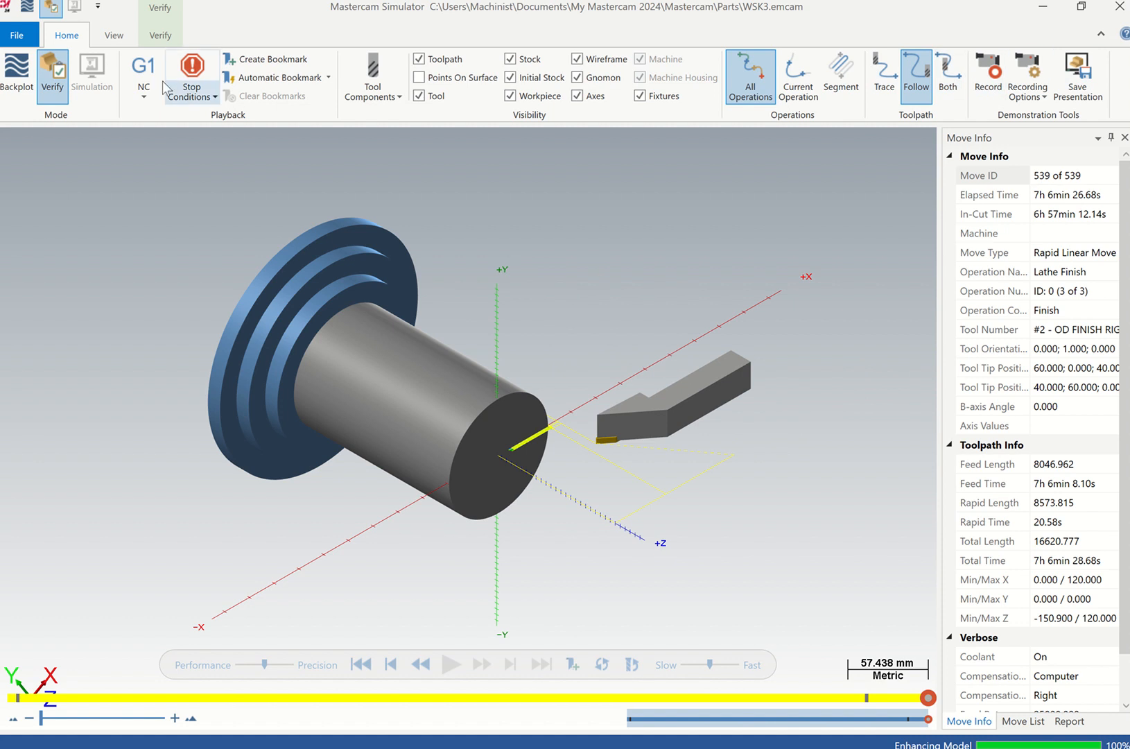
{"action": "left_click", "coordinate": [1118, 10]}
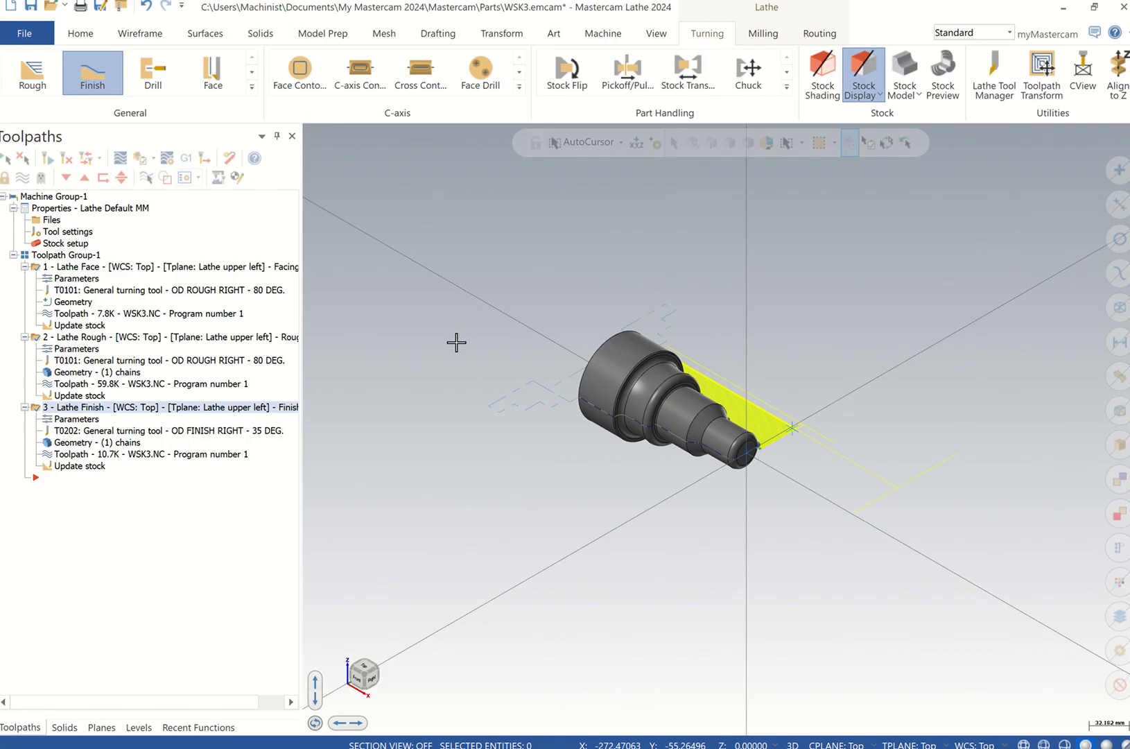
Backplot the toolpaths around the part in the isometric view and close the backplot.
{"action": "scroll", "coordinate": [659, 355], "scroll_direction": "up", "scroll_amount": 2}
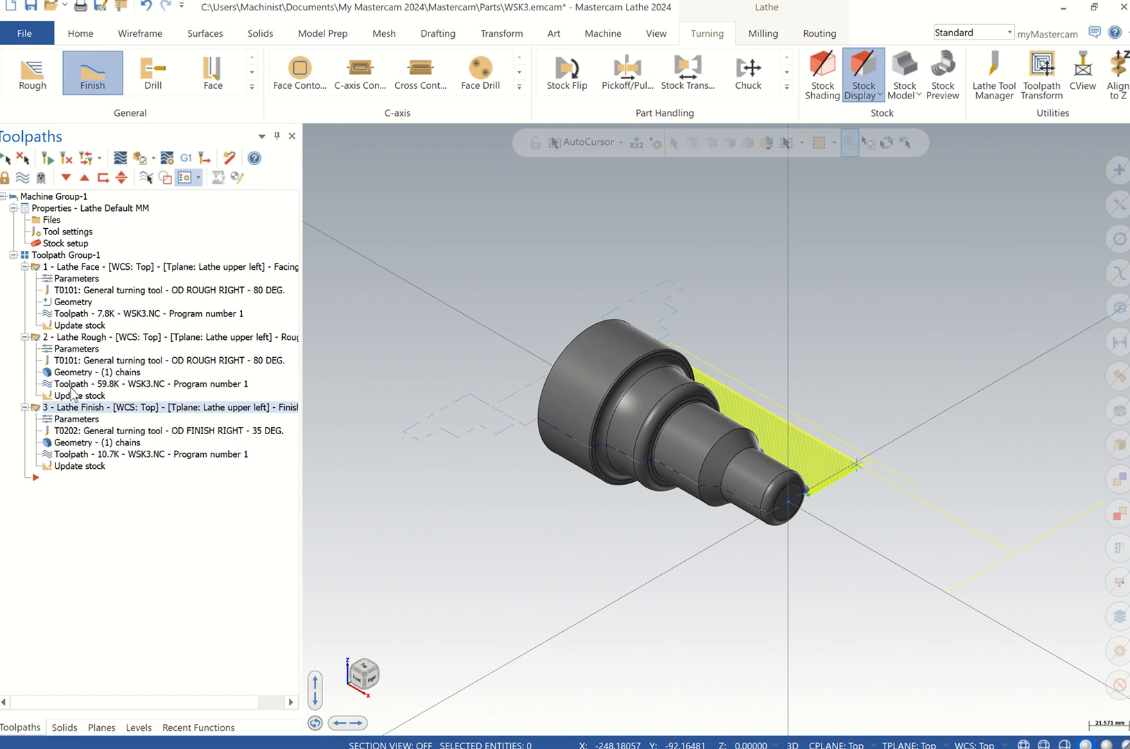
{"action": "left_click", "coordinate": [119, 161]}
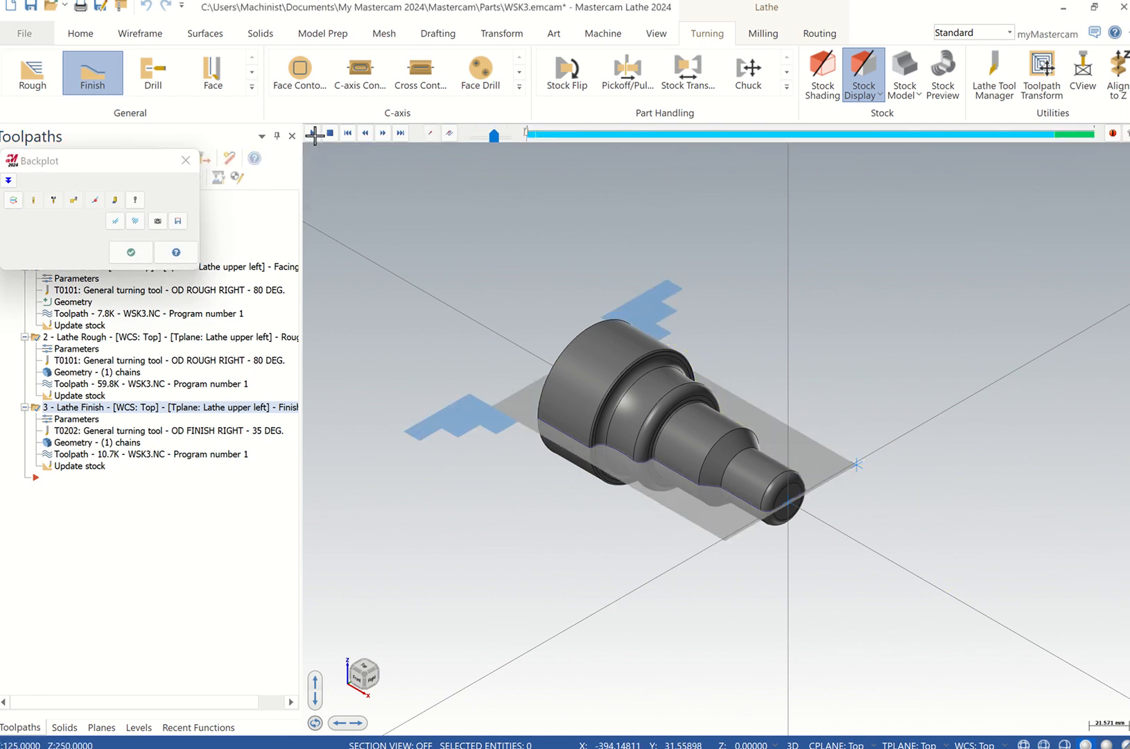
{"action": "left_click", "coordinate": [313, 133]}
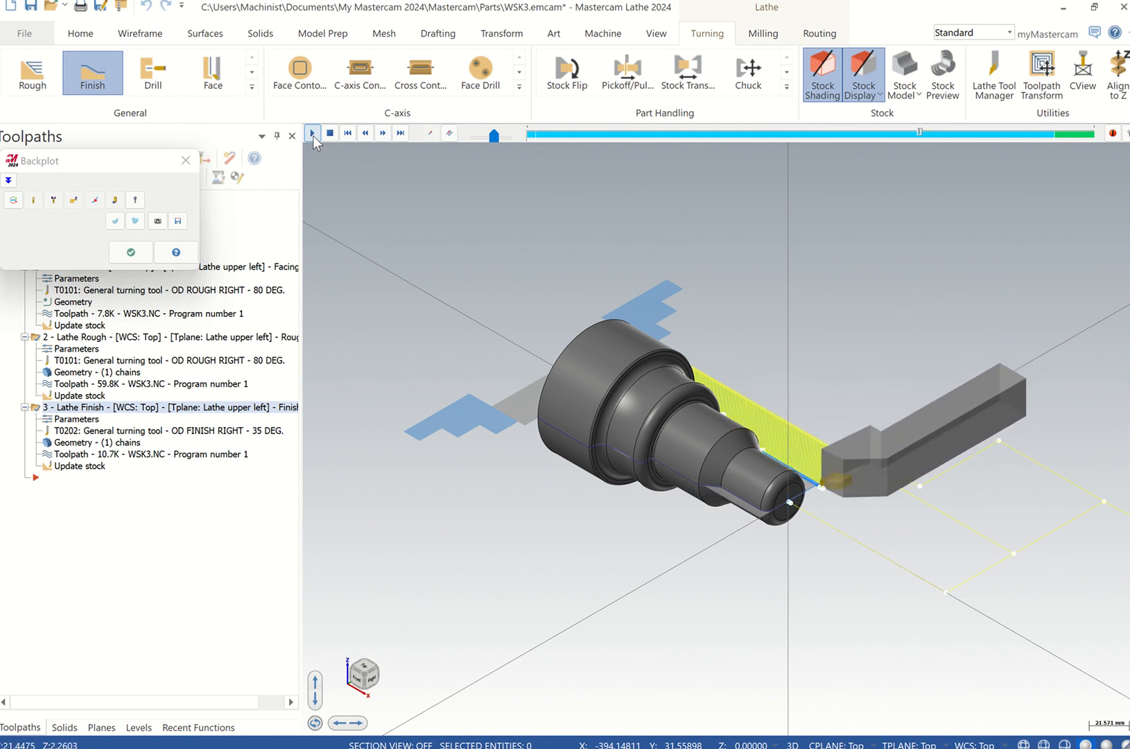
{"action": "left_click", "coordinate": [185, 161]}
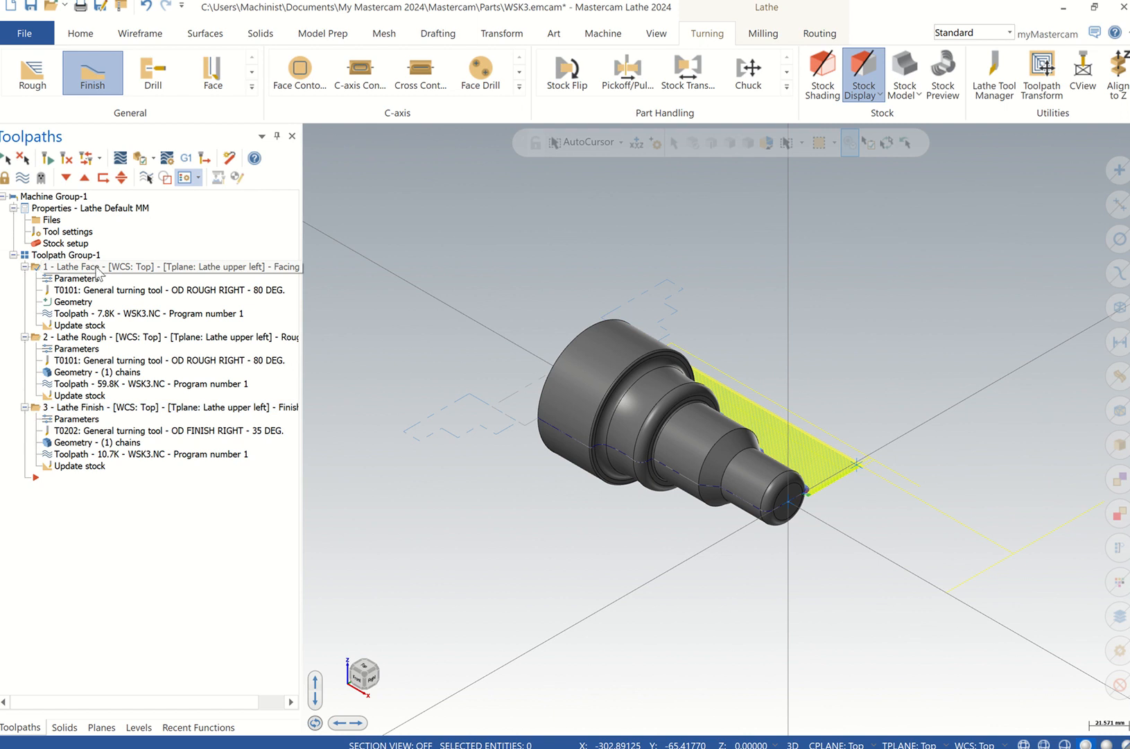
Post-process the lathe operations with NCI file output enabled in addition to the NC file.
{"action": "right_click", "coordinate": [83, 408]}
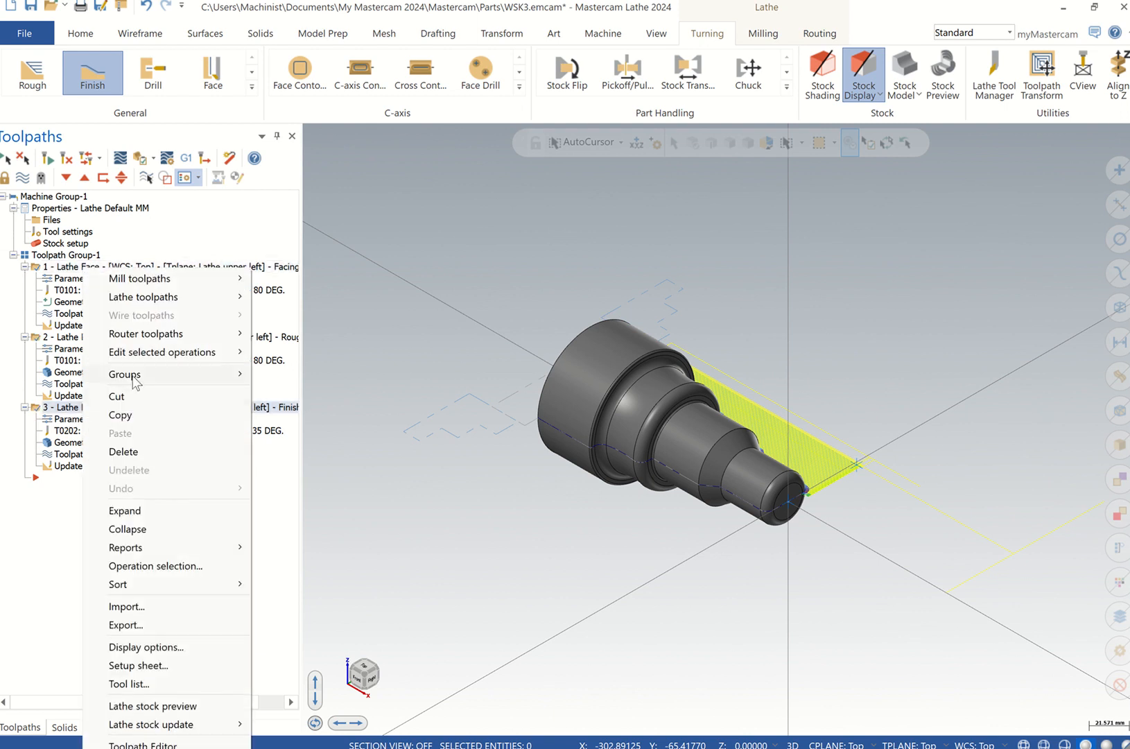
{"action": "mouse_move", "coordinate": [169, 340]}
{"action": "left_click", "coordinate": [189, 162]}
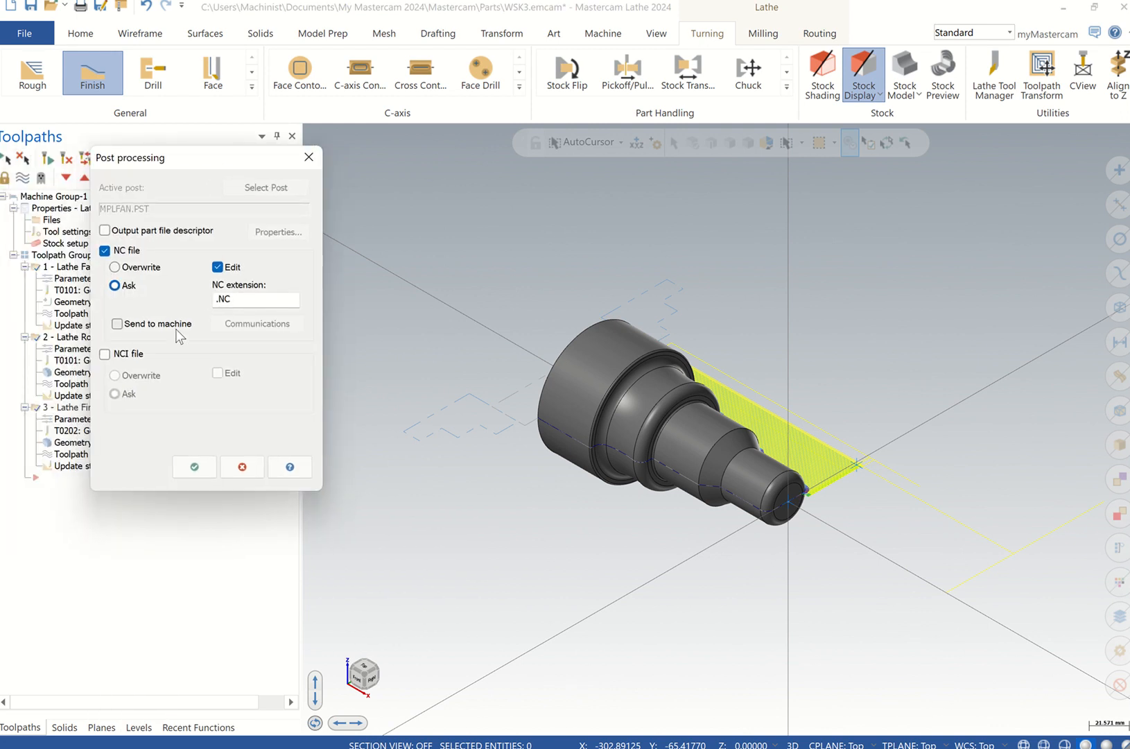
{"action": "left_click", "coordinate": [105, 354]}
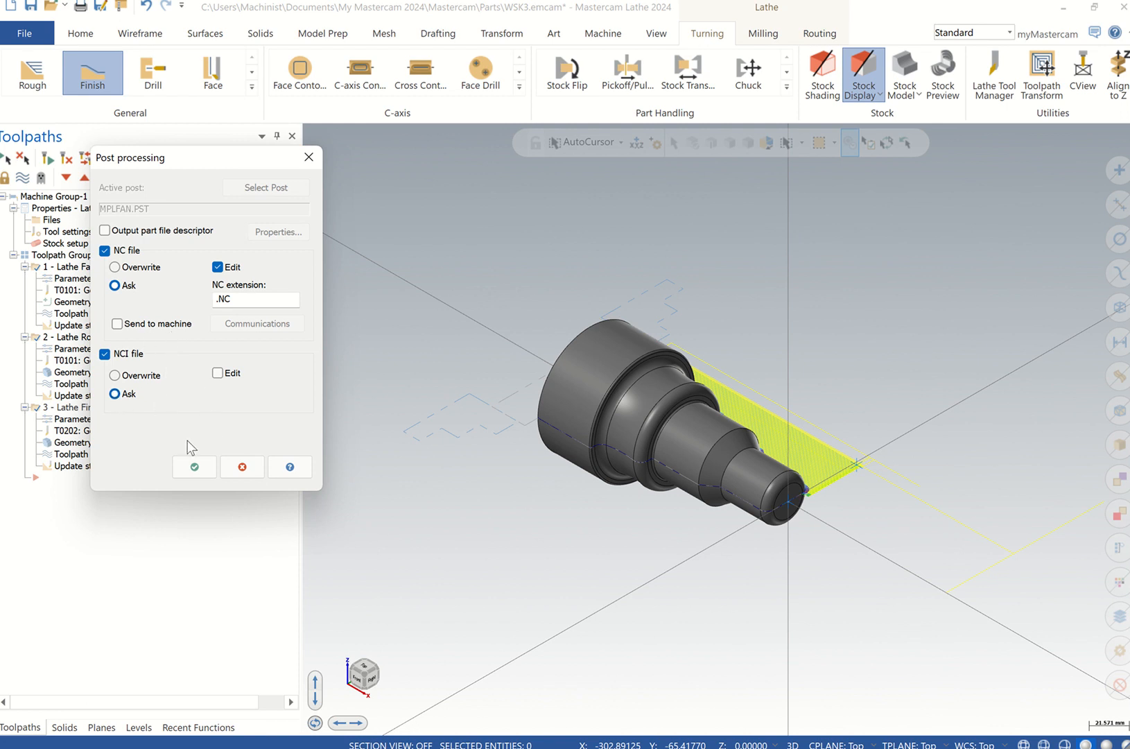
{"action": "left_click", "coordinate": [195, 466]}
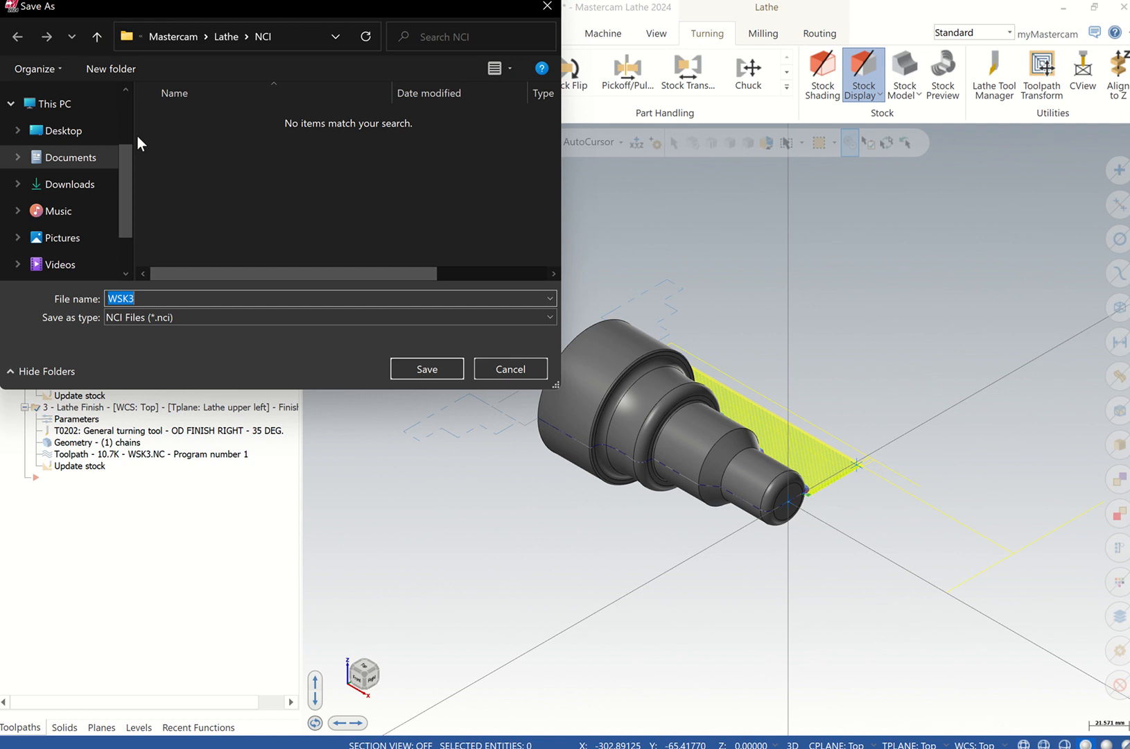
Save the NCI file to the Desktop as WSK3.MPF, and save the NC file as WSK3.MPF.NC in the proposed folder.
{"action": "left_click", "coordinate": [66, 136]}
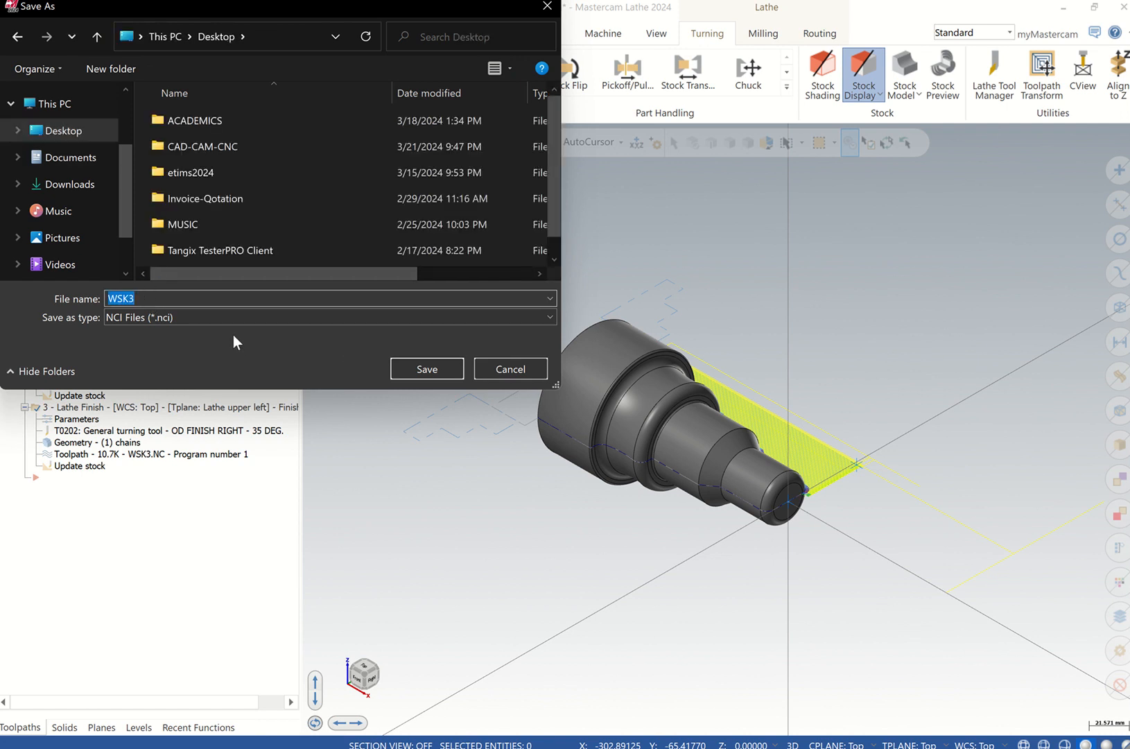
{"action": "left_click", "coordinate": [218, 317]}
{"action": "left_click", "coordinate": [219, 323]}
{"action": "left_click", "coordinate": [164, 301]}
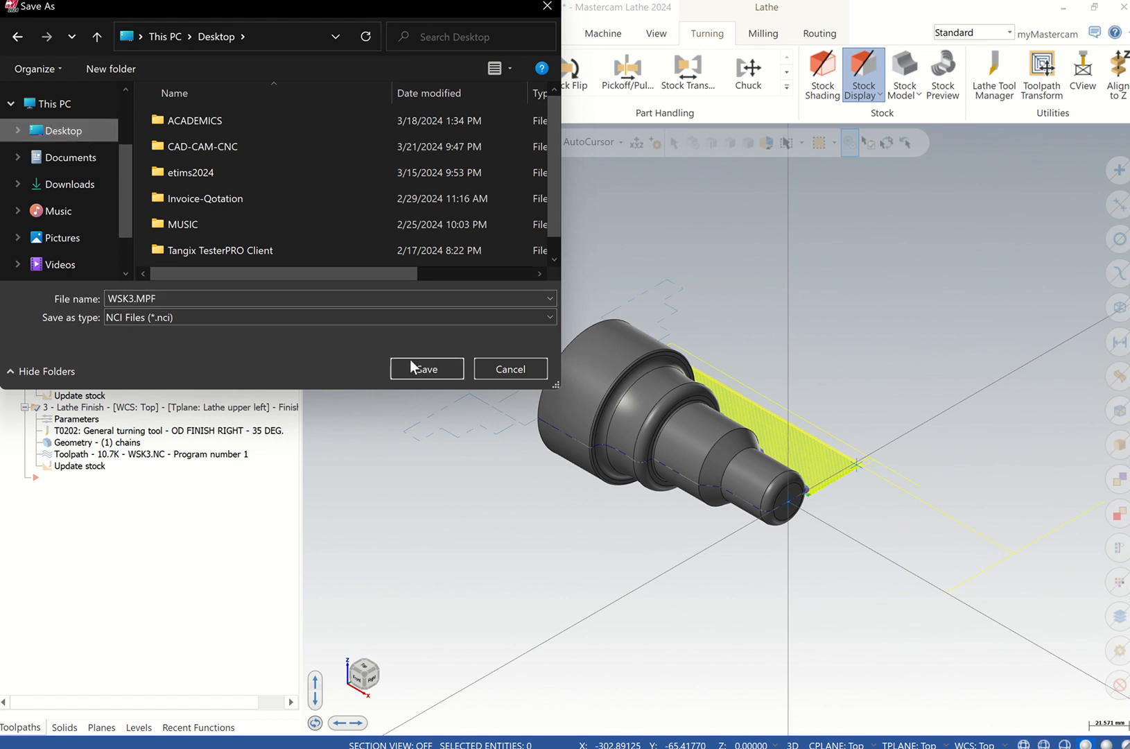
{"action": "left_click", "coordinate": [412, 367]}
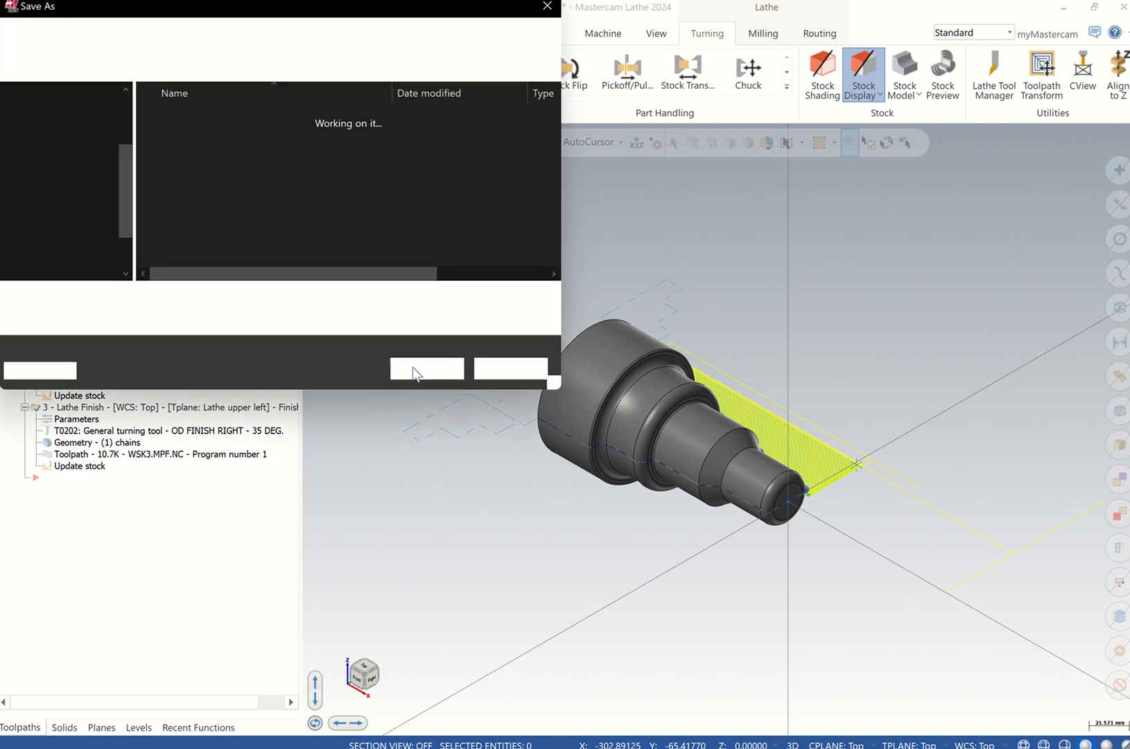
{"action": "left_click", "coordinate": [429, 370]}
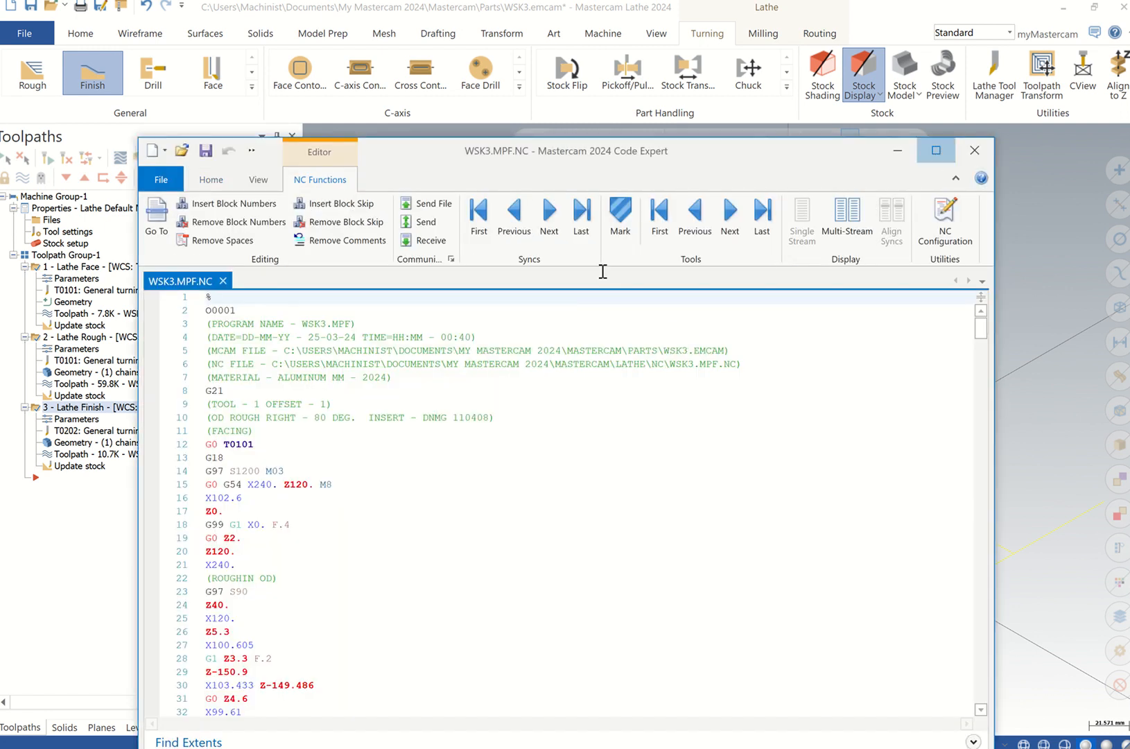
Replace the opening % and O0001 lines of the NC program with G291, and add G54 G00 G90 after G21.
{"action": "left_click", "coordinate": [936, 150]}
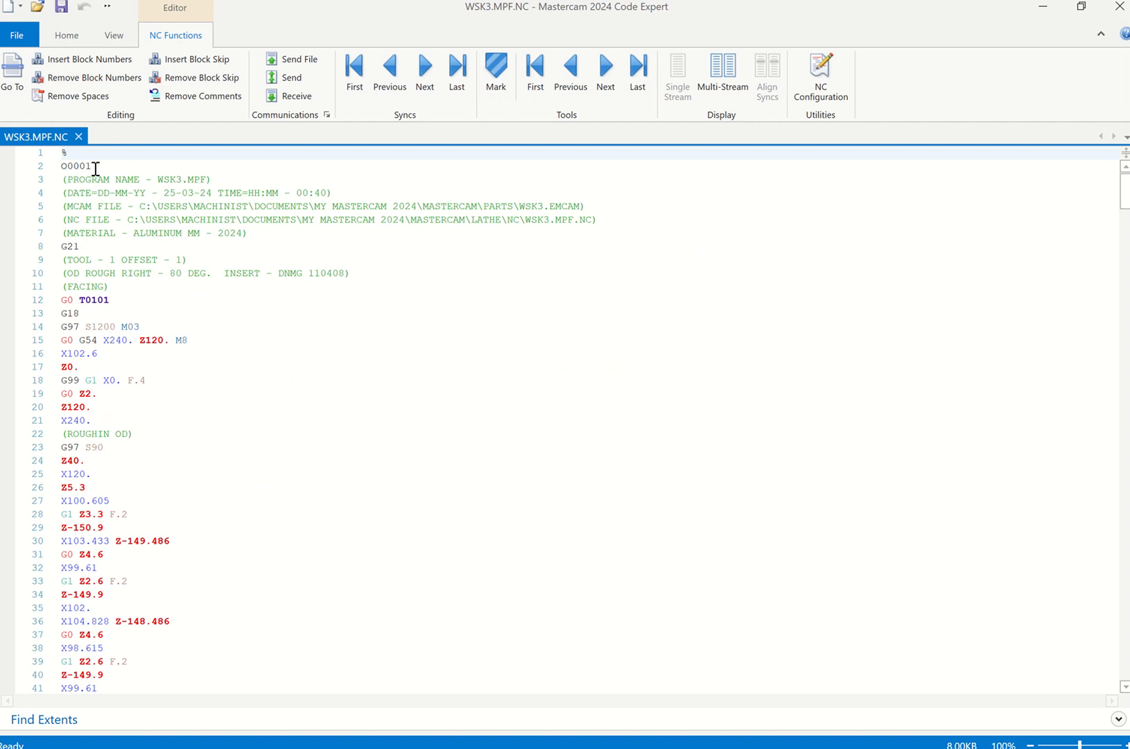
{"action": "left_click", "coordinate": [96, 169]}
{"action": "left_click", "coordinate": [57, 171]}
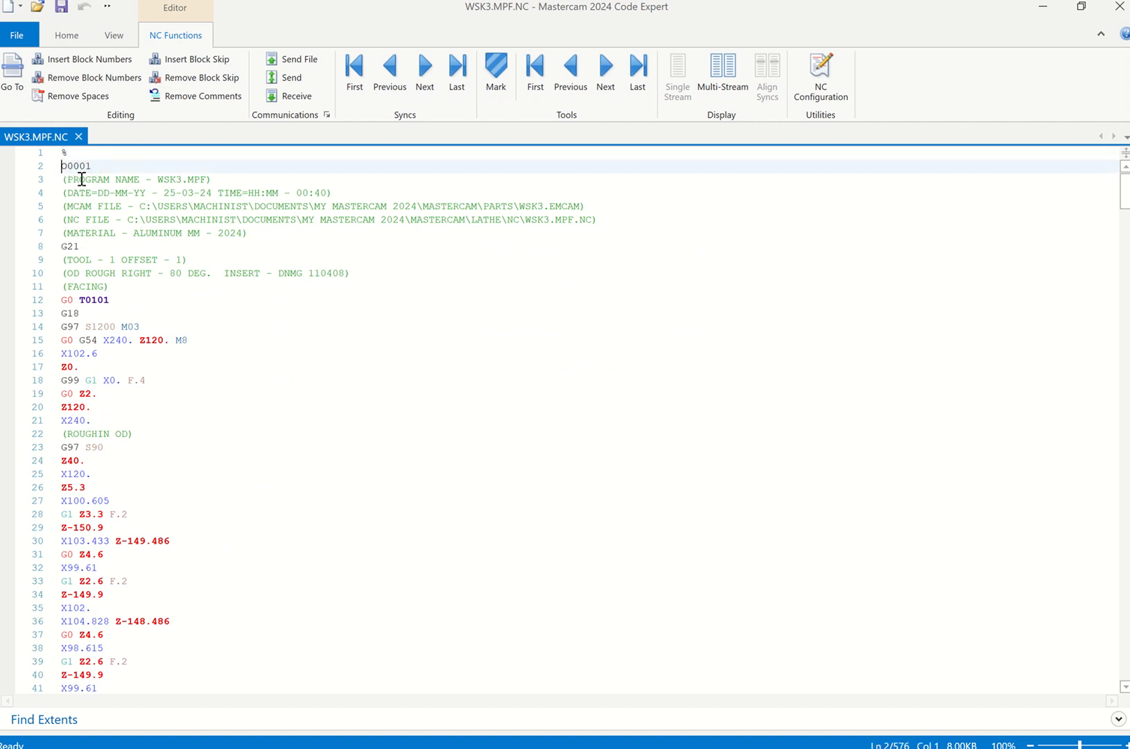
{"action": "left_click", "coordinate": [76, 152]}
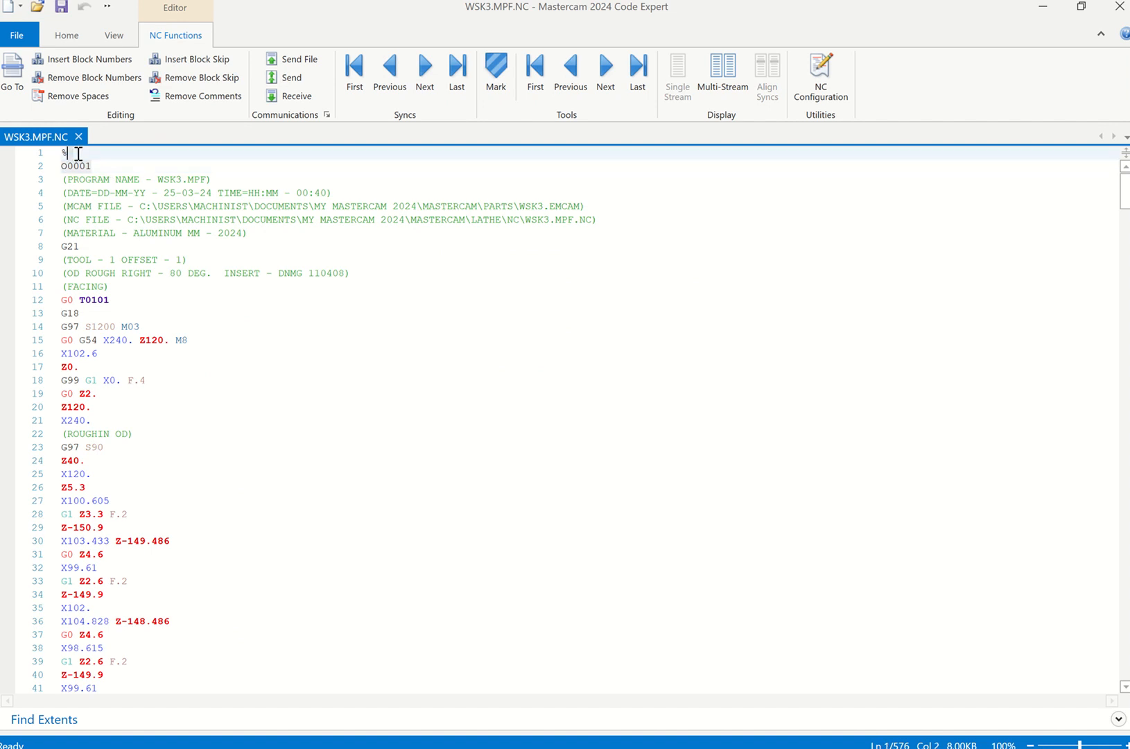
{"action": "left_click", "coordinate": [61, 152]}
{"action": "type", "text": "%"}
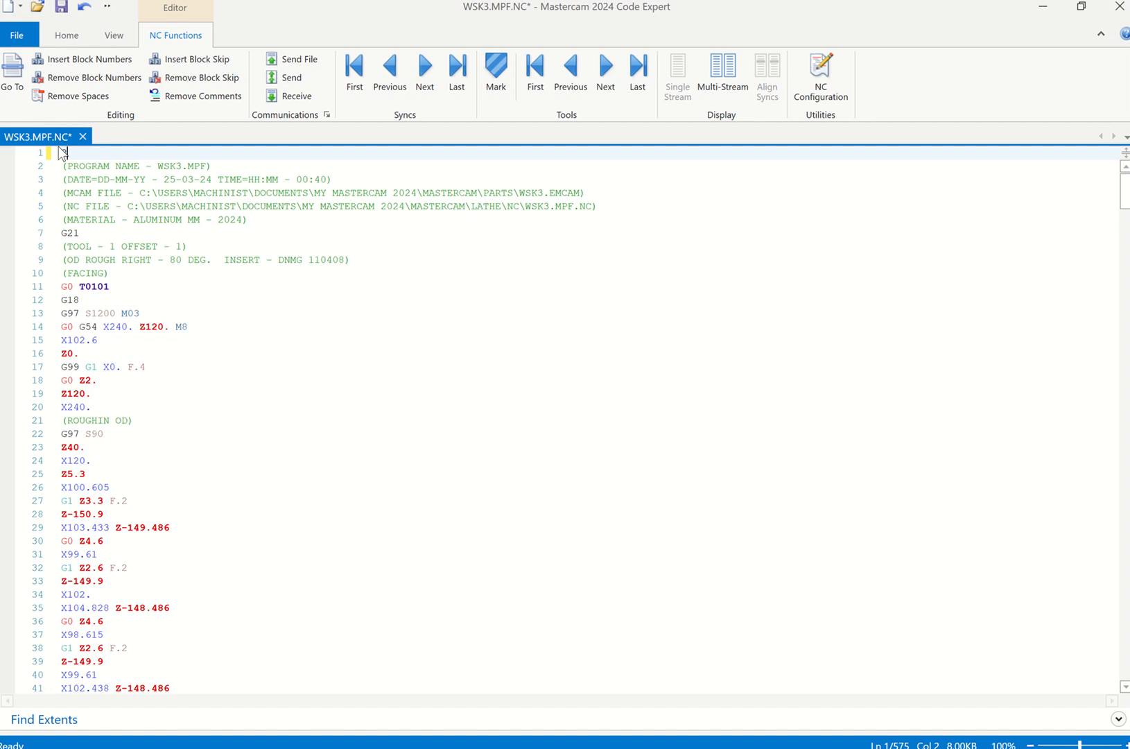
{"action": "type", "text": "29"}
{"action": "left_click", "coordinate": [111, 232]}
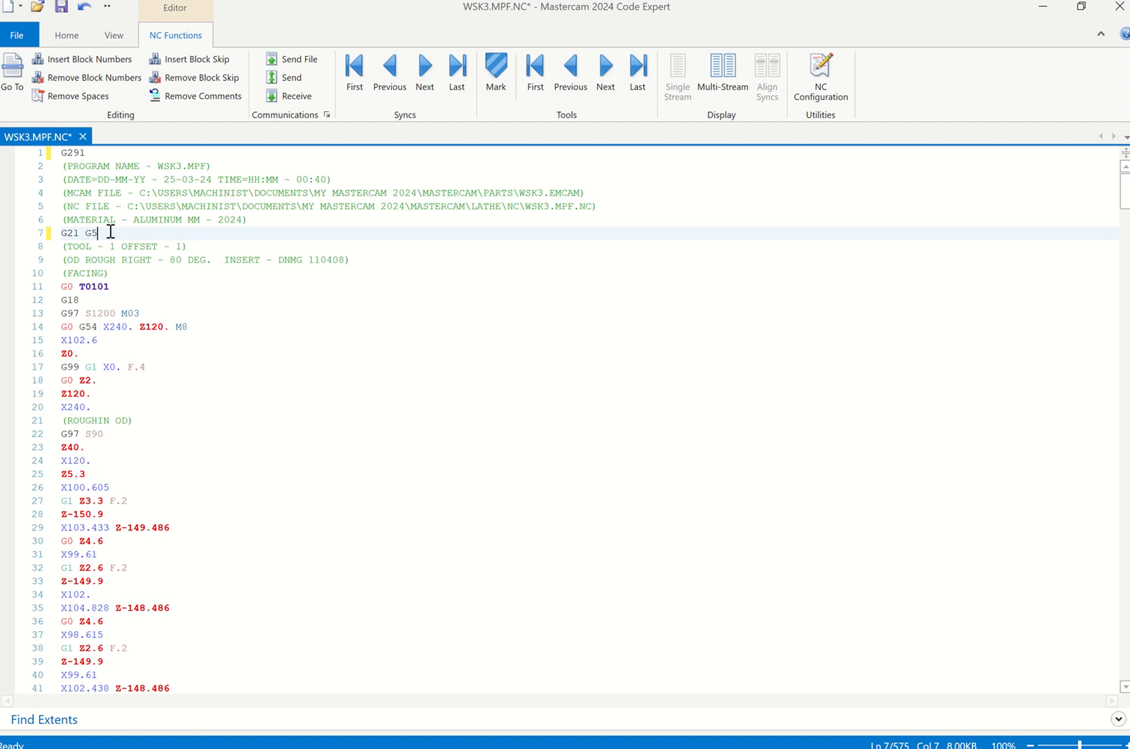
{"action": "type", "text": "G54 G00 G90"}
Put a semicolon before each of the three comment lines for tool 1: tool offset, OD rough right and facing.
{"action": "left_click", "coordinate": [66, 262]}
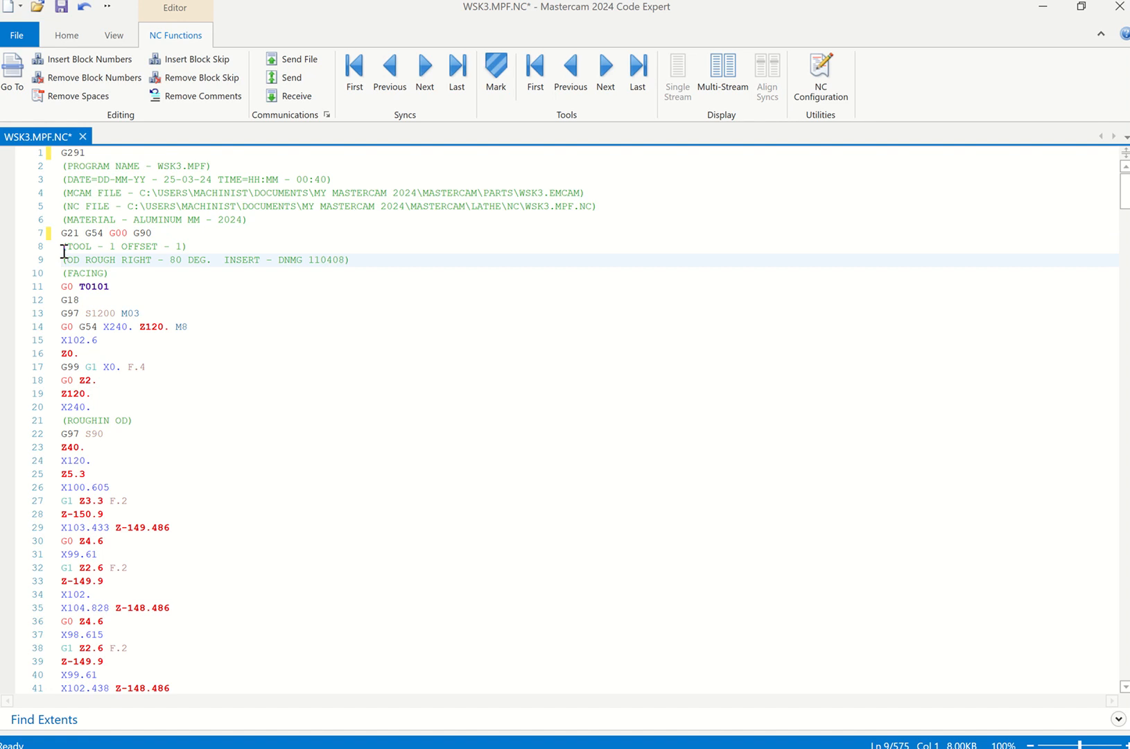
{"action": "left_click", "coordinate": [62, 248]}
{"action": "type", "text": ";"}
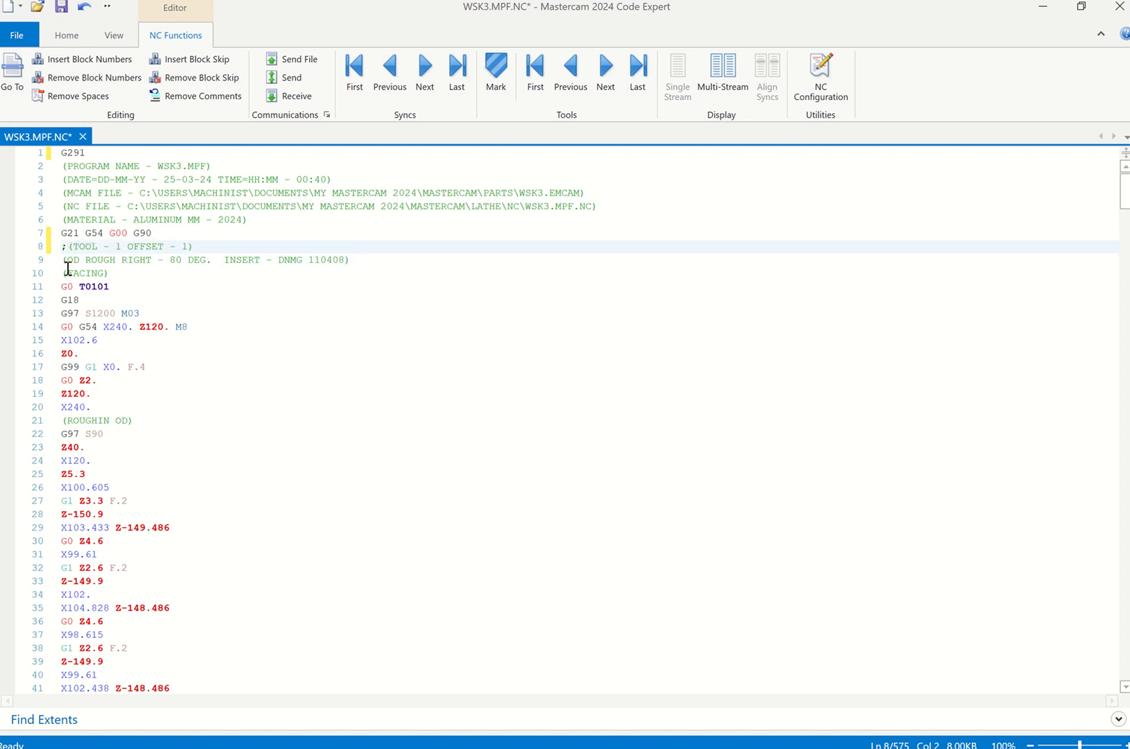
{"action": "left_click", "coordinate": [63, 260]}
{"action": "type", "text": ";"}
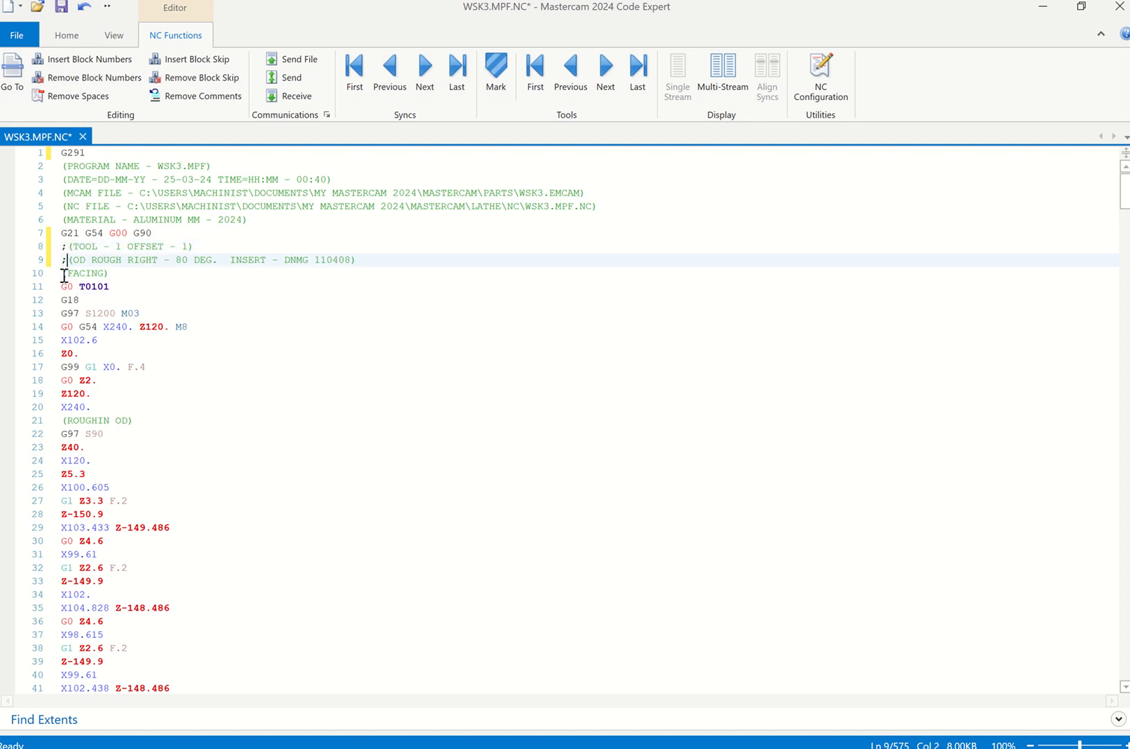
{"action": "left_click", "coordinate": [62, 272]}
{"action": "type", "text": ";"}
Rewrite the T0101 tool call below the facing comment in the machine's tool call format.
{"action": "left_click", "coordinate": [125, 285]}
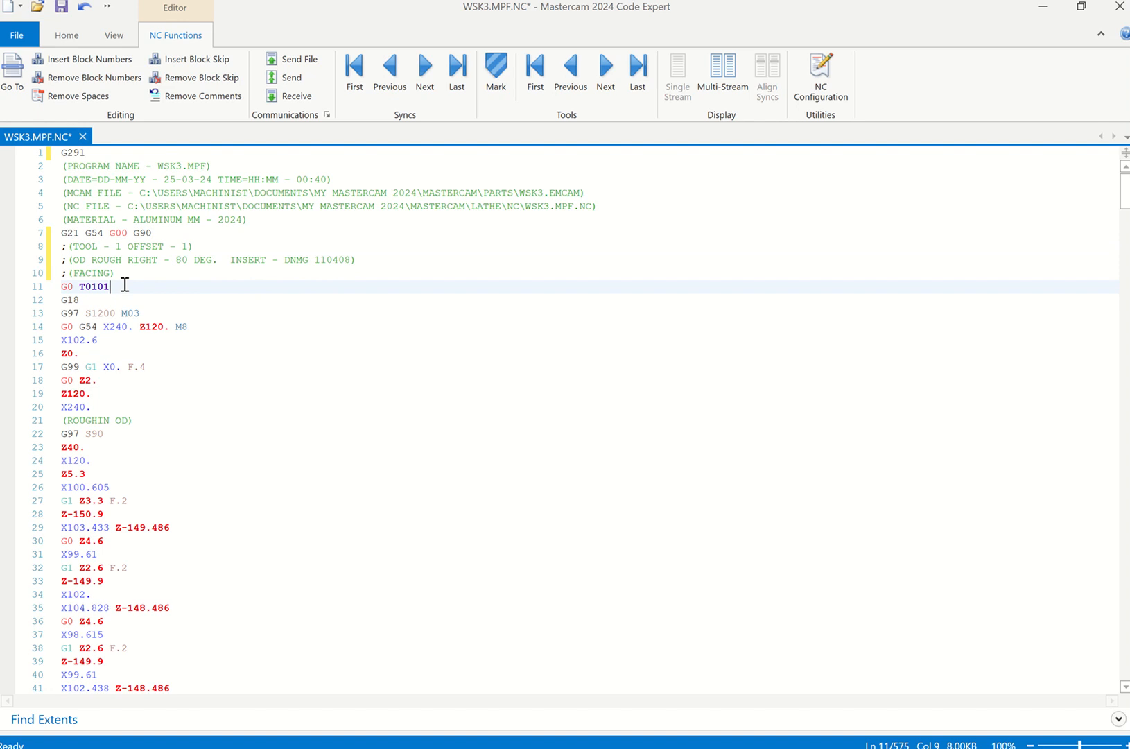
{"action": "key", "text": "BackSpace"}
{"action": "key", "text": "BackSpace"}
{"action": "type", "text": "1"}
Put a semicolon before each of the three comment lines for tool 2: tool offset, OD finish right and finish.
{"action": "scroll", "coordinate": [104, 444], "scroll_direction": "down", "scroll_amount": 11}
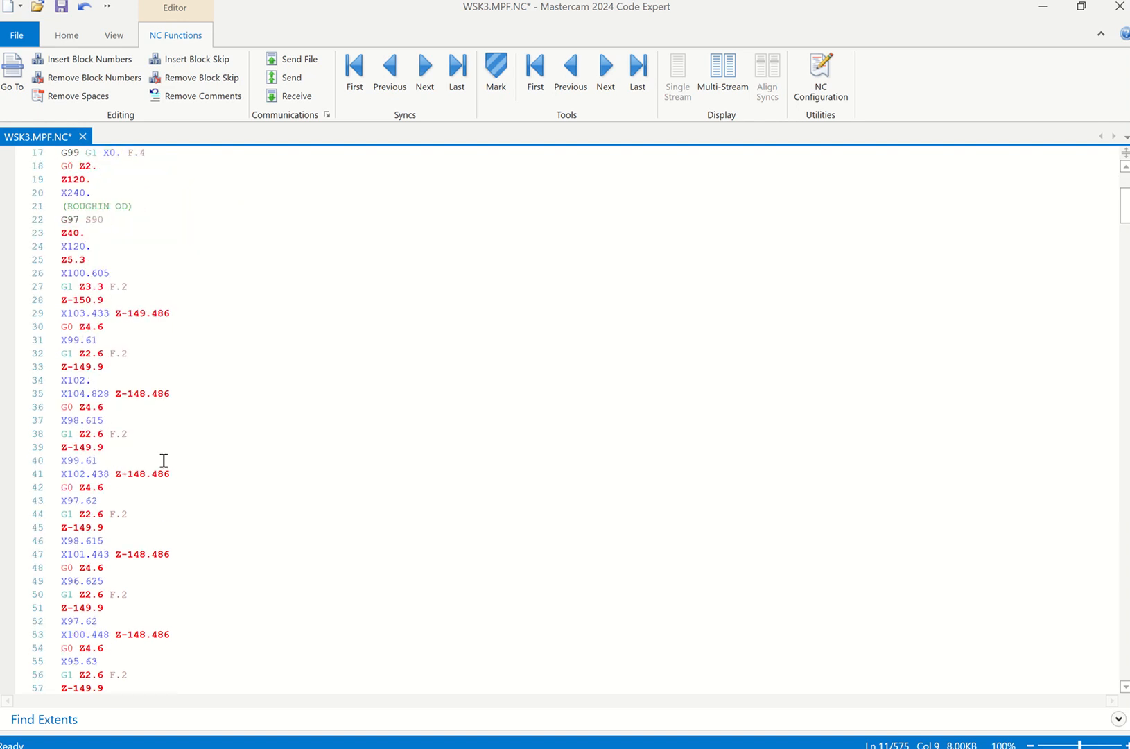
{"action": "scroll", "coordinate": [177, 459], "scroll_direction": "down", "scroll_amount": 20}
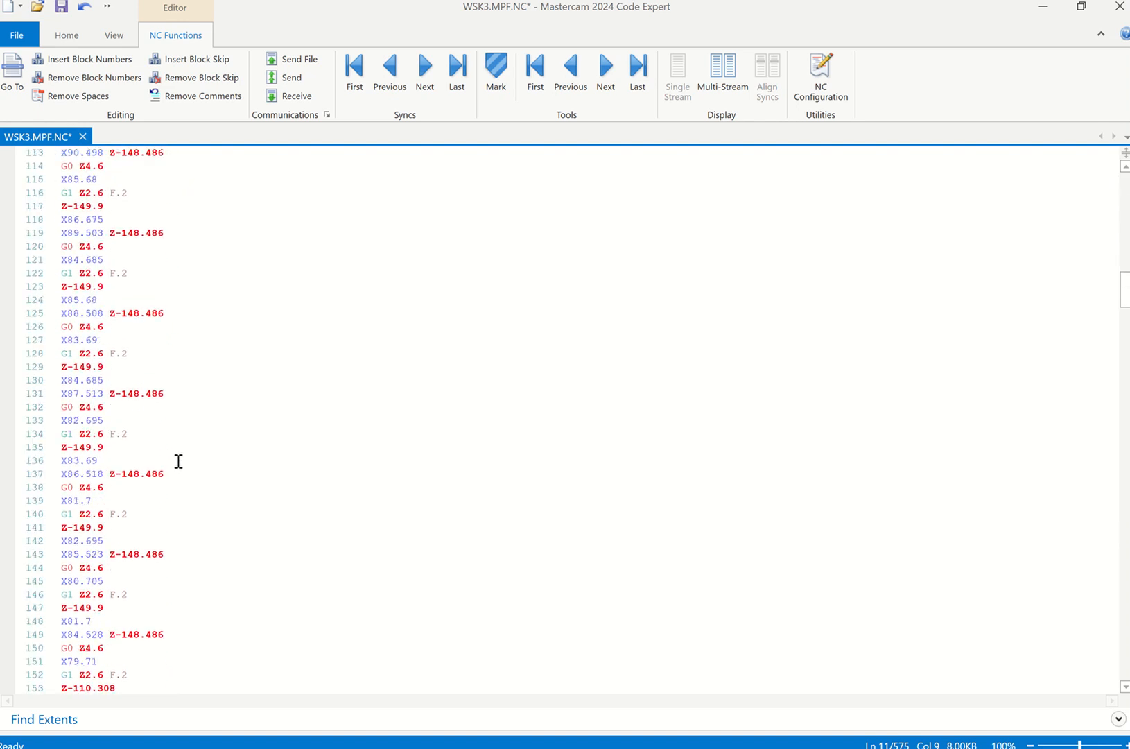
{"action": "scroll", "coordinate": [178, 461], "scroll_direction": "down", "scroll_amount": 20}
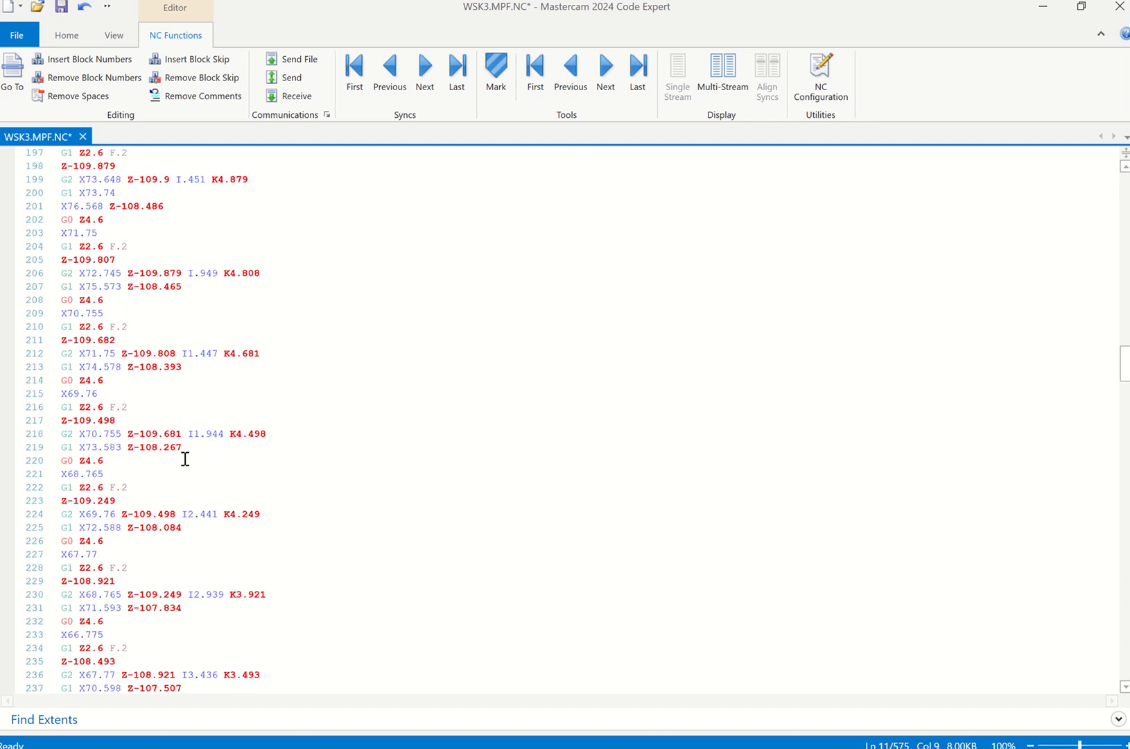
{"action": "scroll", "coordinate": [186, 459], "scroll_direction": "down", "scroll_amount": 19}
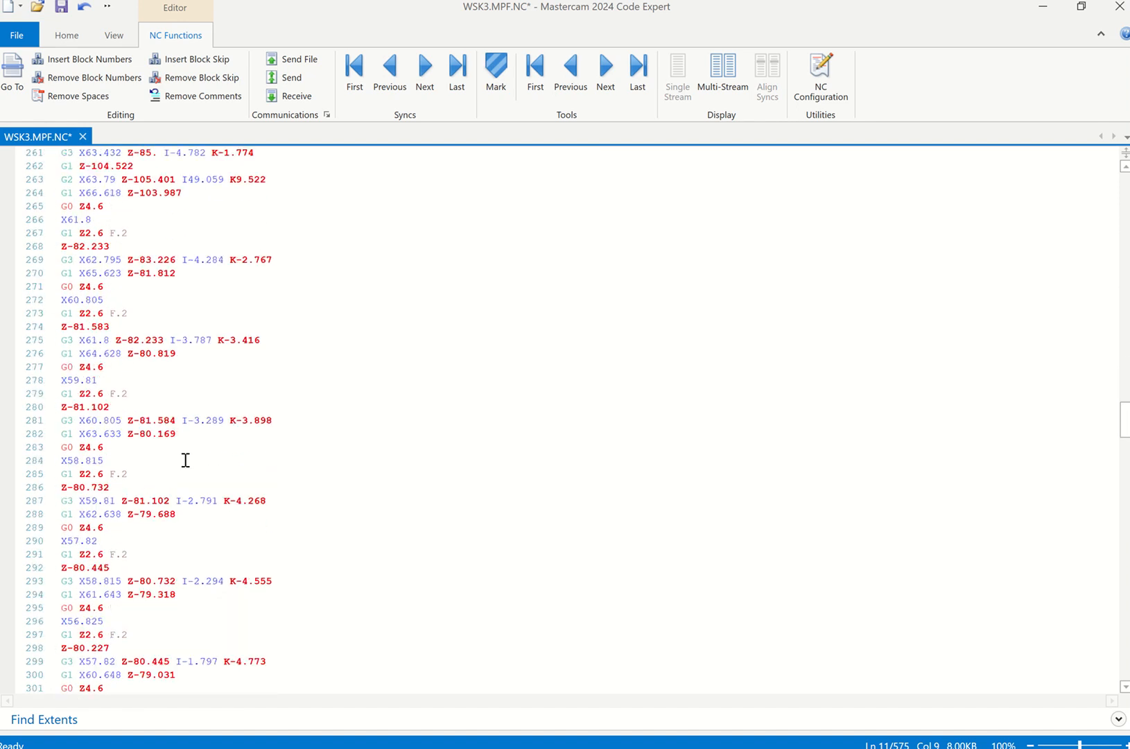
{"action": "scroll", "coordinate": [187, 459], "scroll_direction": "down", "scroll_amount": 20}
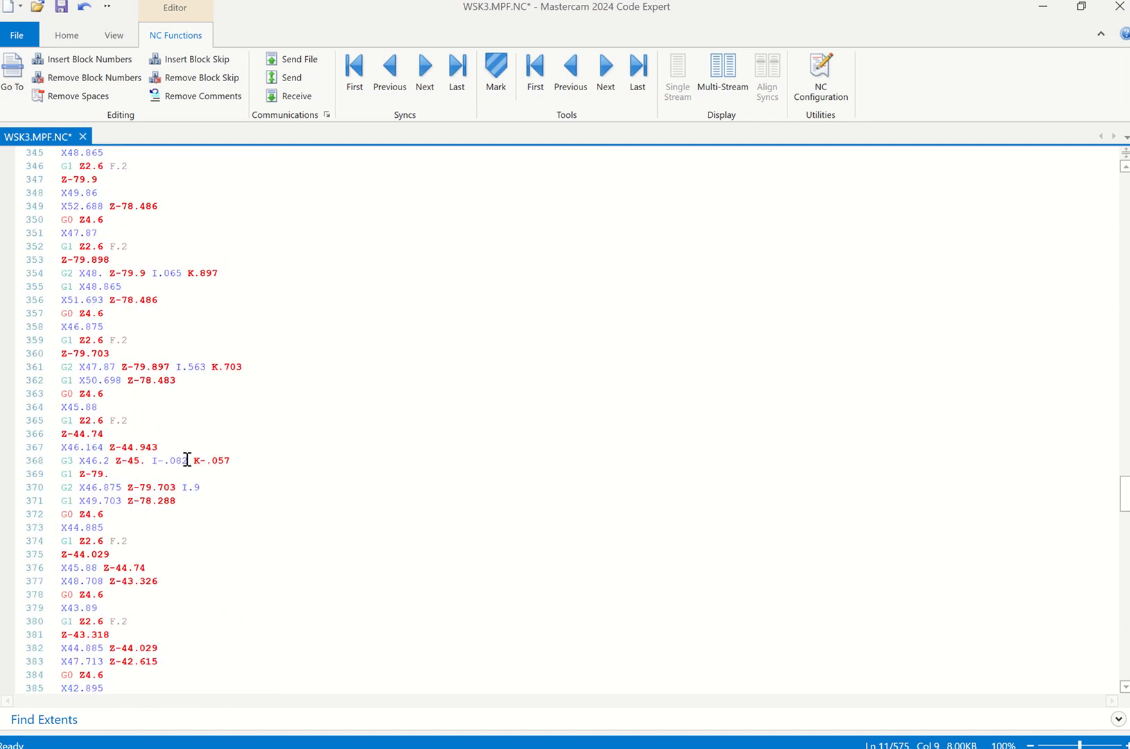
{"action": "scroll", "coordinate": [188, 459], "scroll_direction": "down", "scroll_amount": 20}
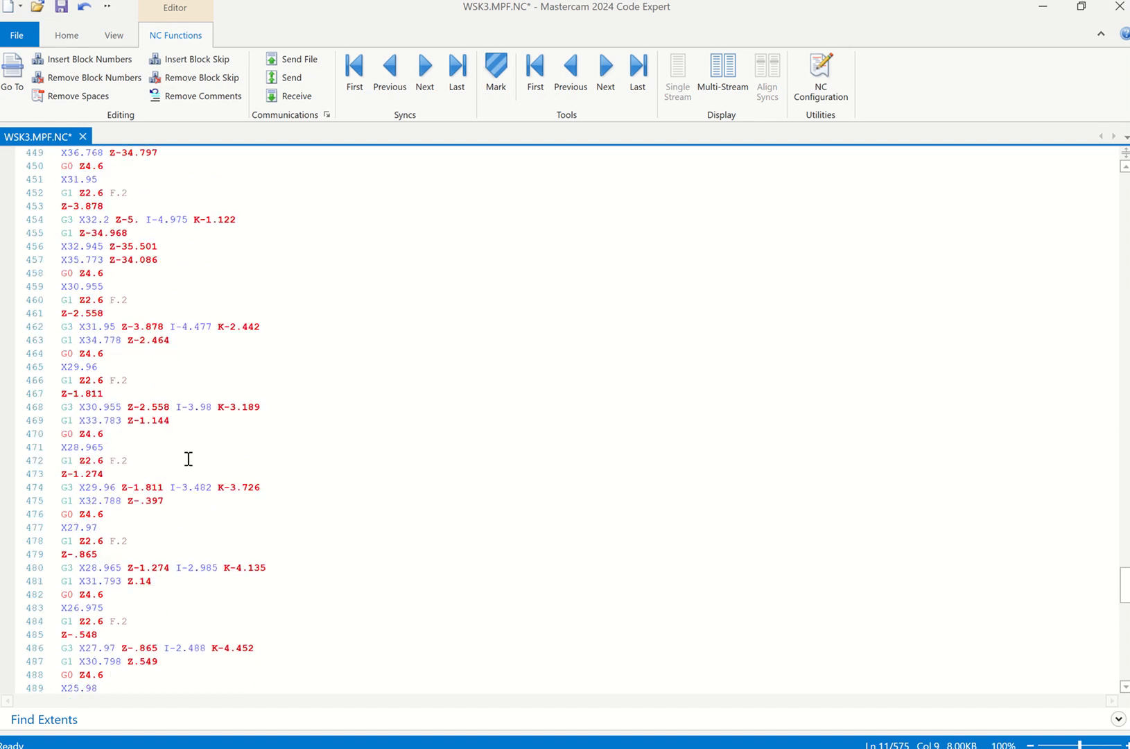
{"action": "scroll", "coordinate": [188, 459], "scroll_direction": "down", "scroll_amount": 17}
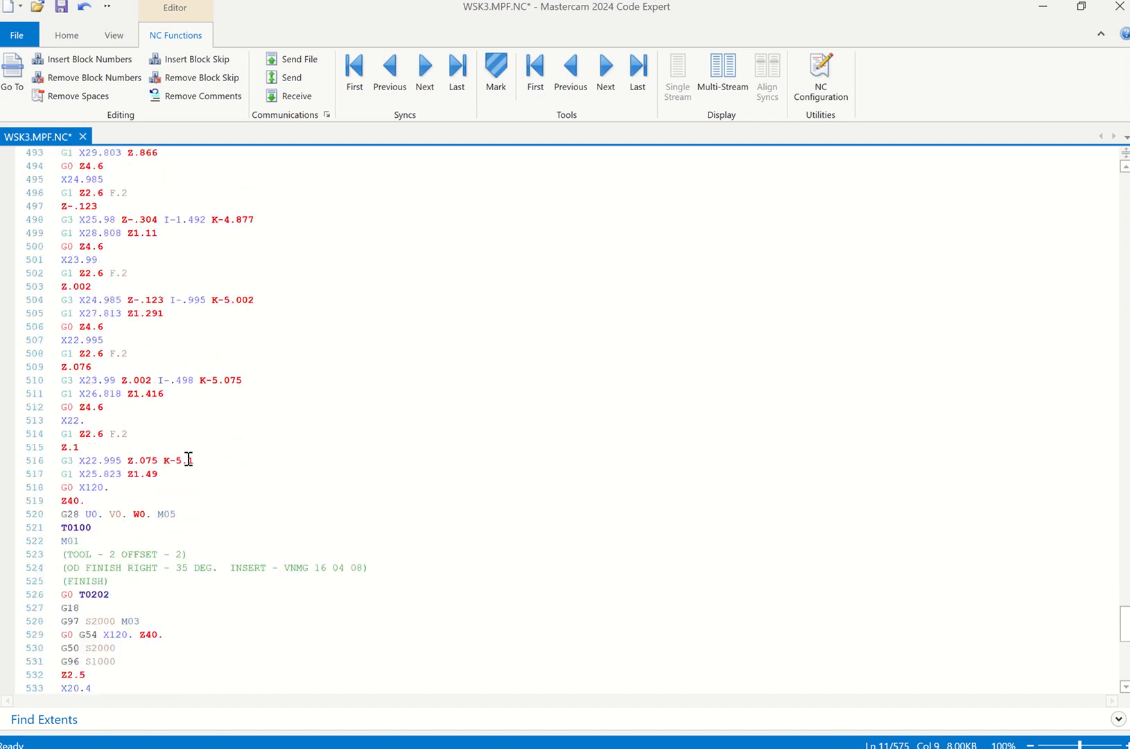
{"action": "scroll", "coordinate": [188, 459], "scroll_direction": "down", "scroll_amount": 3}
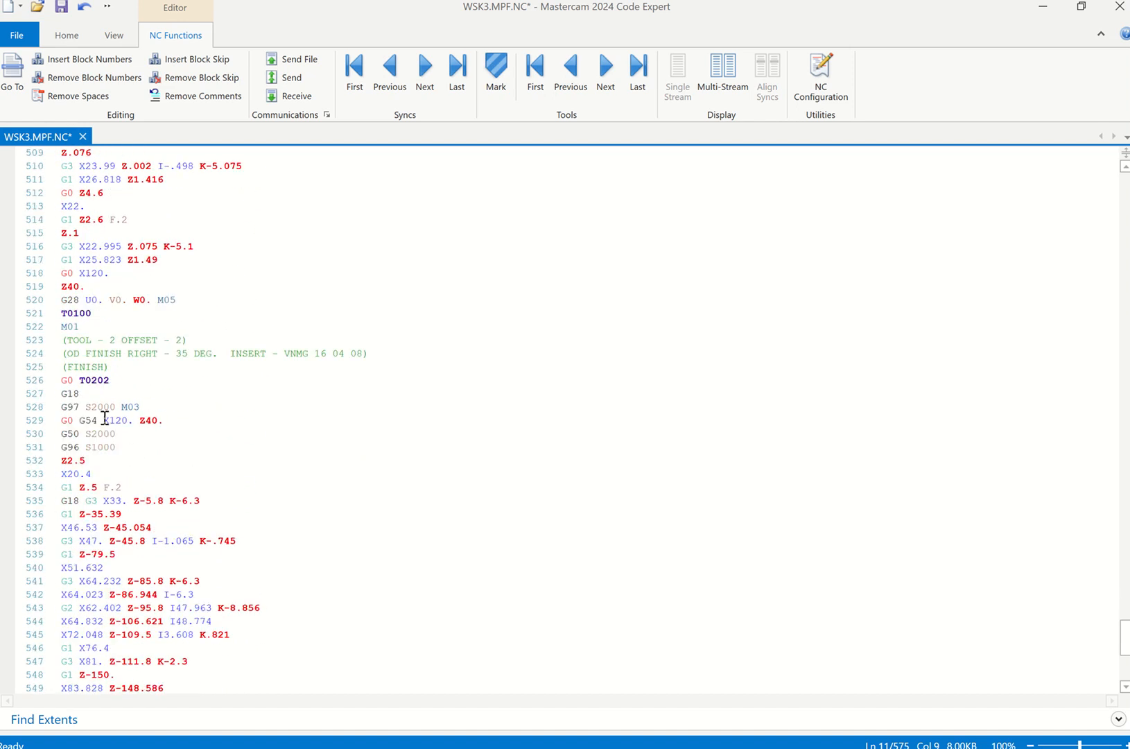
{"action": "left_click", "coordinate": [69, 344]}
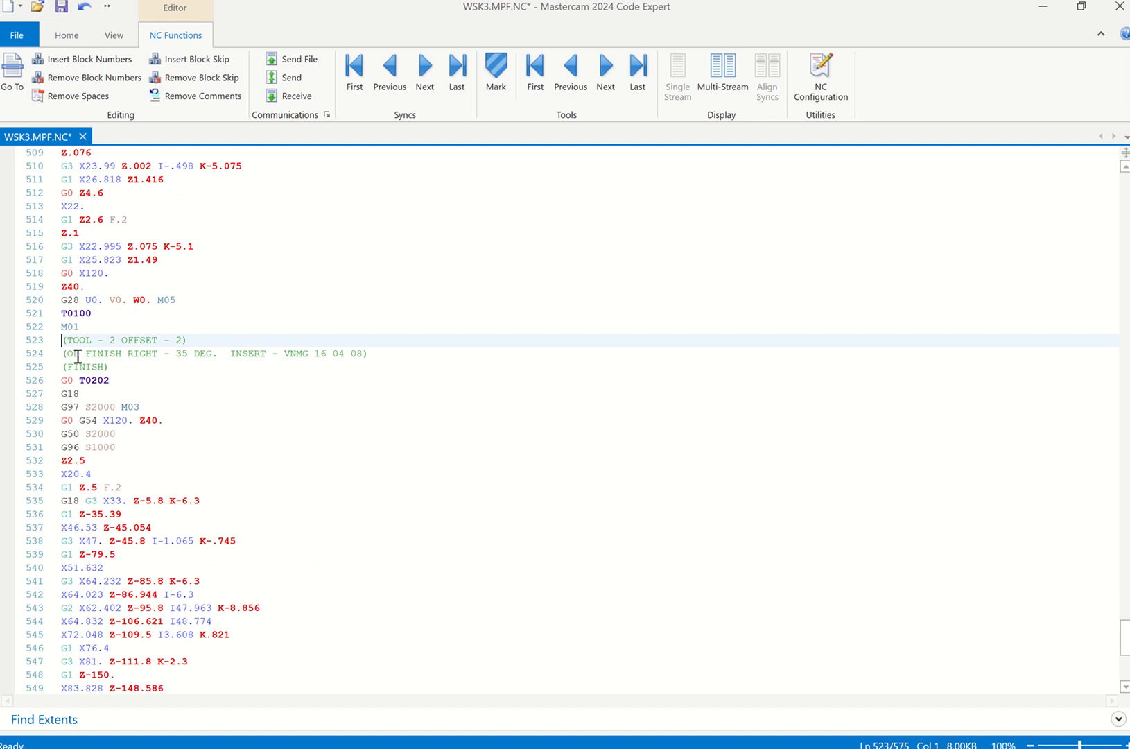
{"action": "type", "text": ";"}
{"action": "left_click", "coordinate": [63, 354]}
{"action": "type", "text": ";"}
{"action": "left_click", "coordinate": [64, 369]}
{"action": "type", "text": ";"}
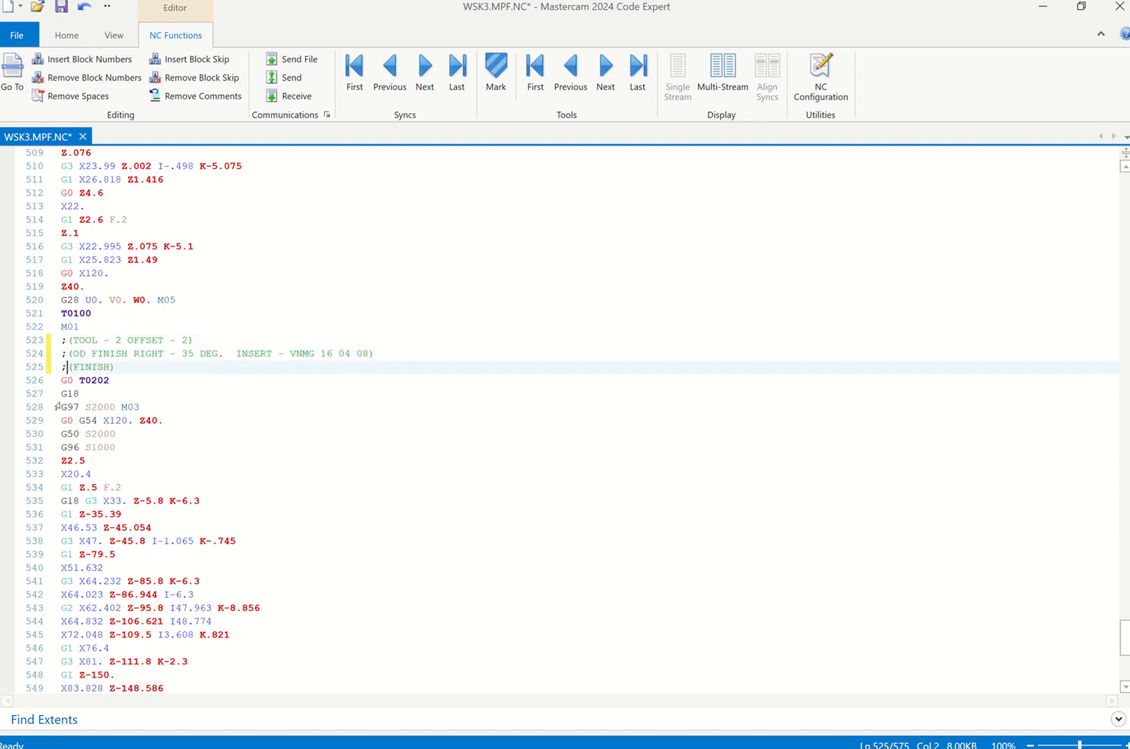
Change the finishing tool call T0202 to T2 D1.
{"action": "left_click", "coordinate": [120, 380]}
{"action": "key", "text": "BackSpace"}
{"action": "key", "text": "BackSpace"}
{"action": "key", "text": "BackSpace"}
{"action": "key", "text": "BackSpace"}
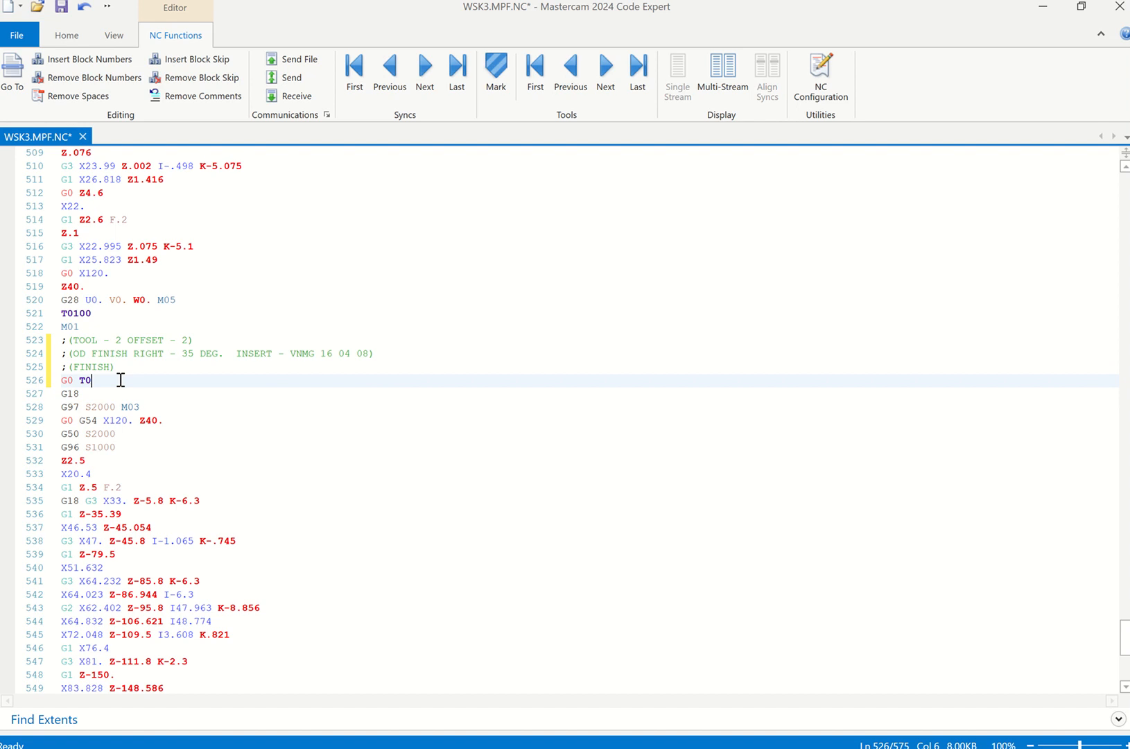
{"action": "type", "text": "202"}
{"action": "left_click", "coordinate": [93, 380]}
{"action": "left_click", "coordinate": [106, 387]}
{"action": "type", "text": "1"}
Replace the G28 and T0200 lines before M30 at the program end with G00 X100 and, on the following line, Z200.
{"action": "scroll", "coordinate": [191, 421], "scroll_direction": "down", "scroll_amount": 9}
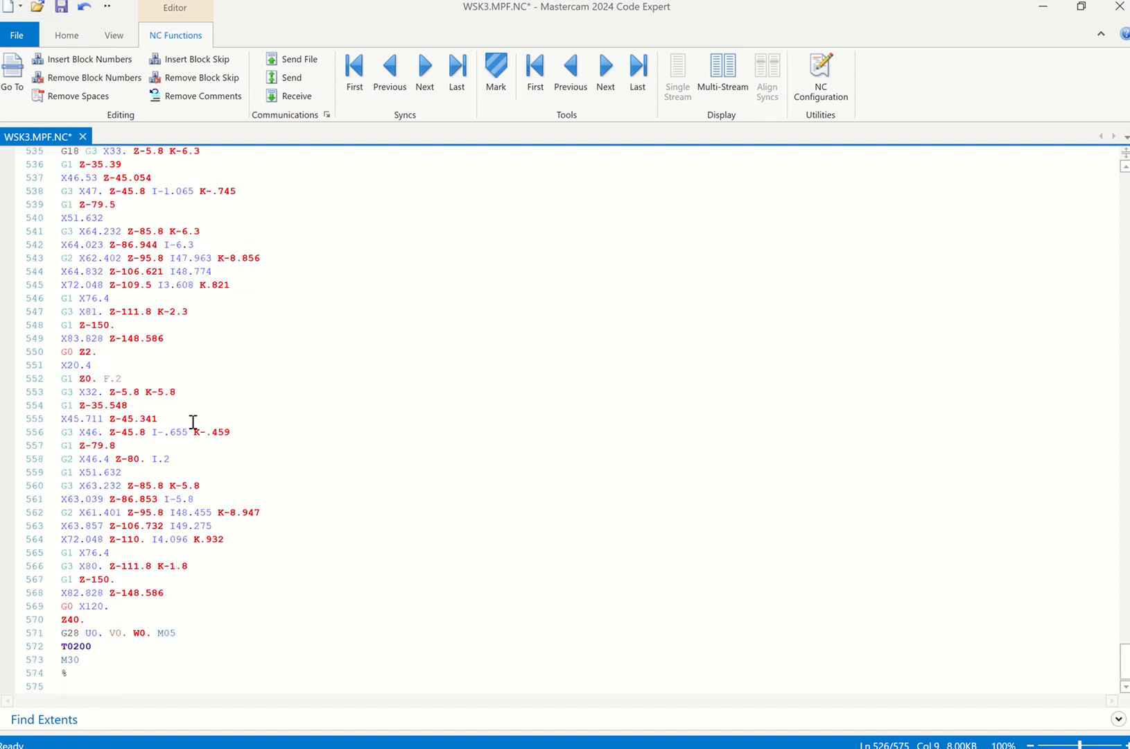
{"action": "left_click_drag", "start_coordinate": [94, 647], "coordinate": [54, 638]}
{"action": "type", "text": "G00"}
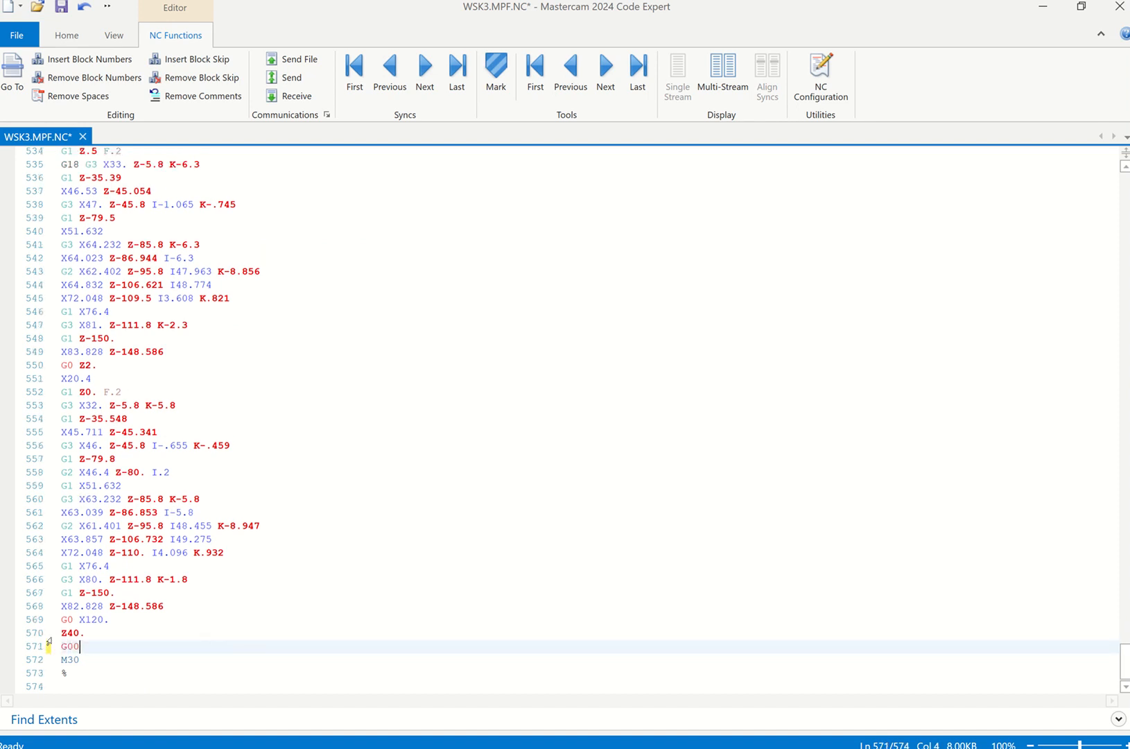
{"action": "type", "text": " X100"}
{"action": "key", "text": "Return"}
{"action": "type", "text": "Z1"}
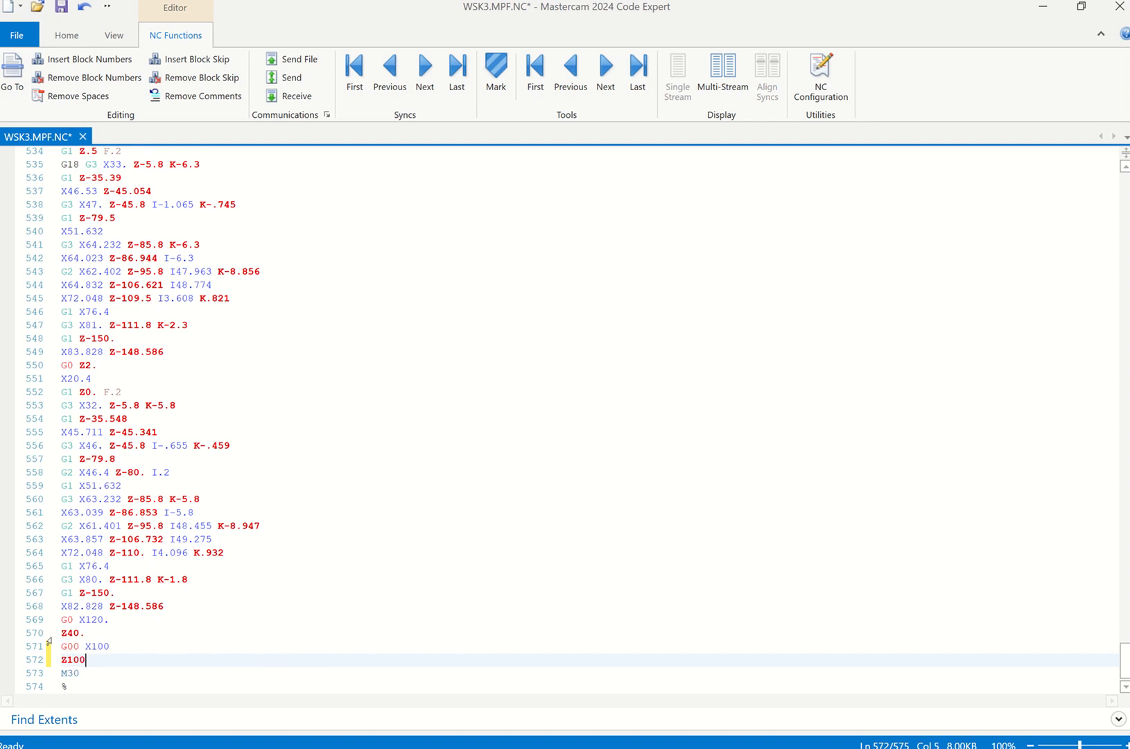
{"action": "type", "text": "0"}
{"action": "key", "text": "BackSpace"}
{"action": "key", "text": "BackSpace"}
{"action": "key", "text": "BackSpace"}
{"action": "type", "text": "Z200"}
Save the edited program as WSK3.MPF with the NC File type in the Lathe NC folder, replacing the existing file.
{"action": "scroll", "coordinate": [310, 457], "scroll_direction": "up", "scroll_amount": 10}
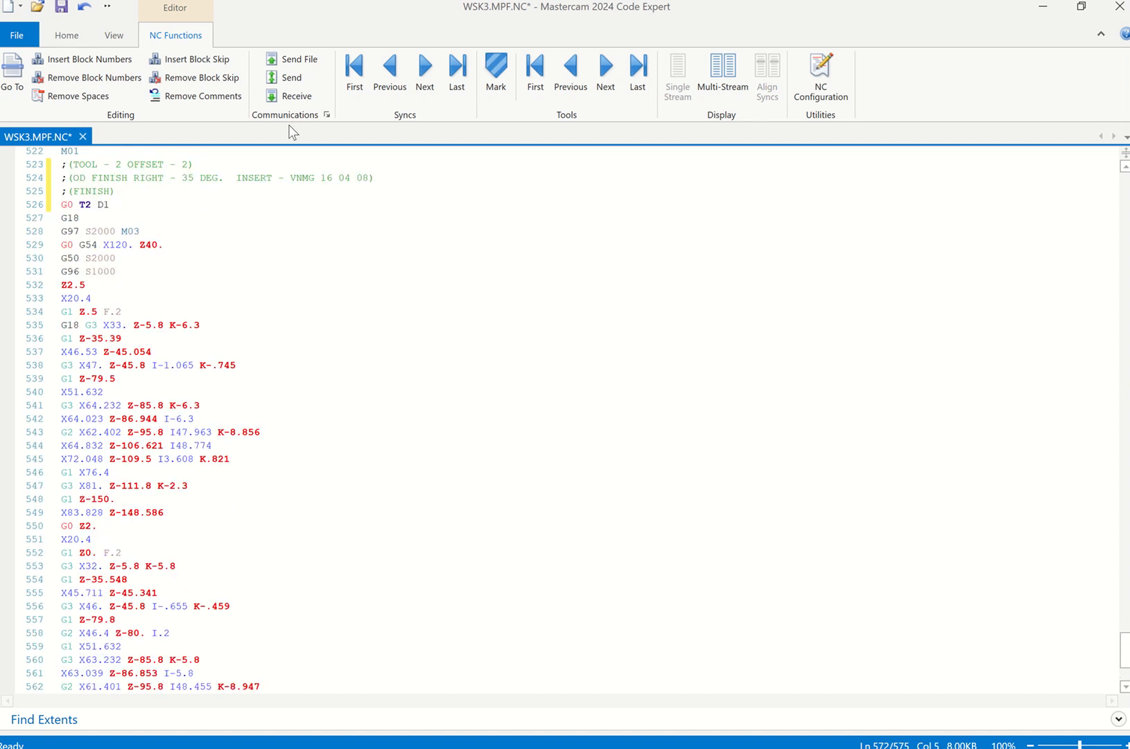
{"action": "scroll", "coordinate": [208, 209], "scroll_direction": "up", "scroll_amount": 9}
{"action": "scroll", "coordinate": [597, 384], "scroll_direction": "up", "scroll_amount": 12}
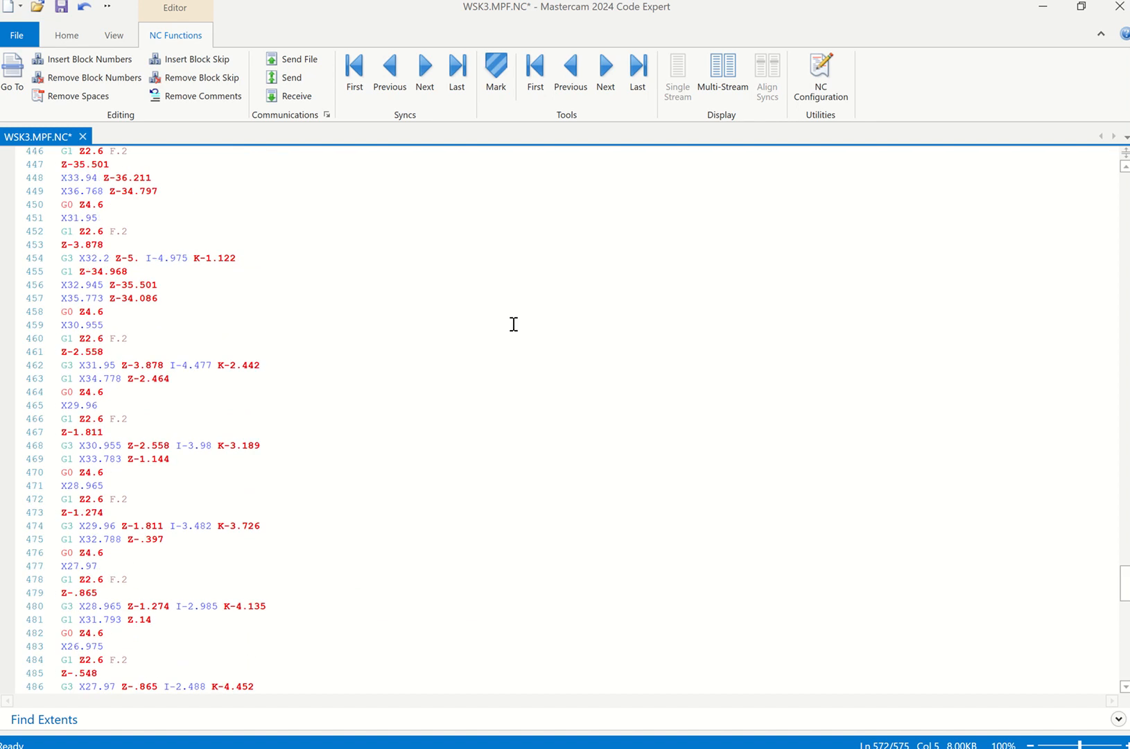
{"action": "left_click", "coordinate": [70, 33]}
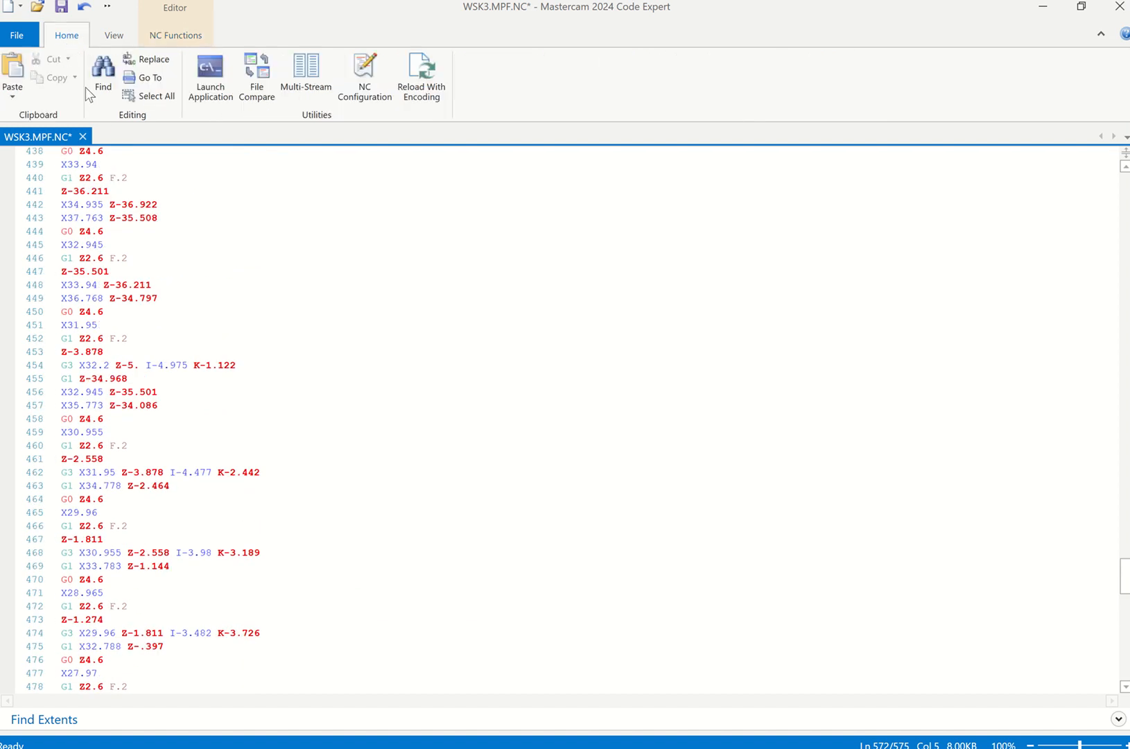
{"action": "left_click", "coordinate": [17, 34]}
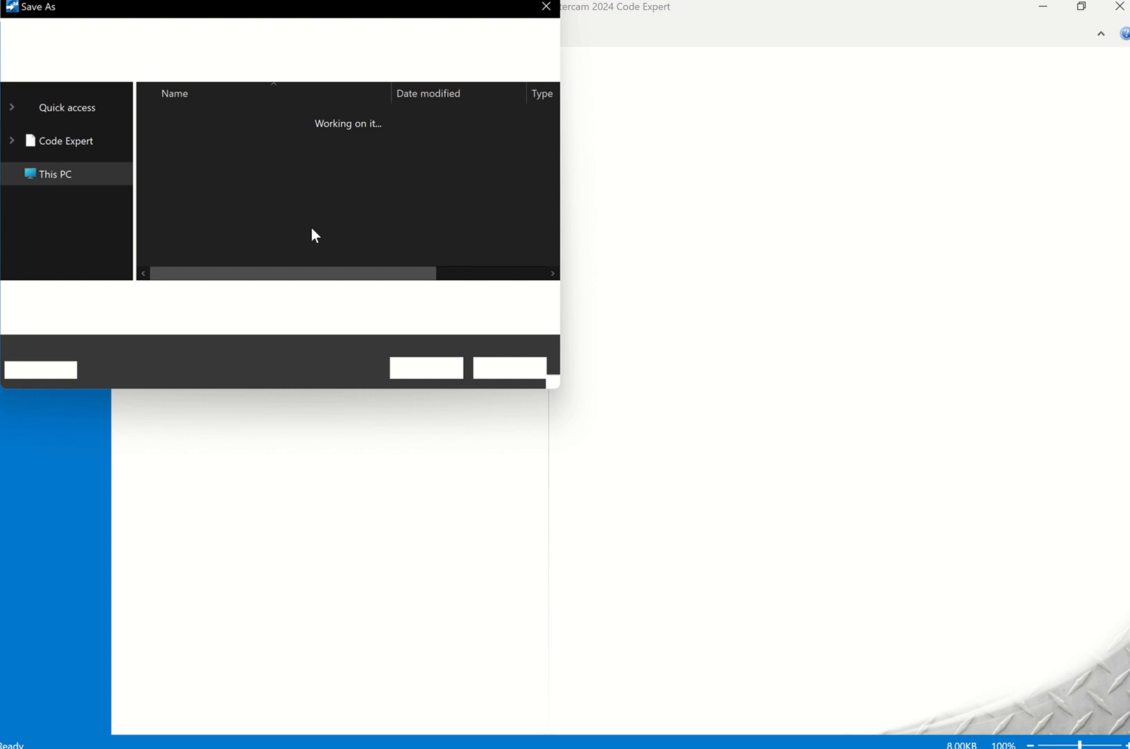
{"action": "left_click", "coordinate": [259, 316]}
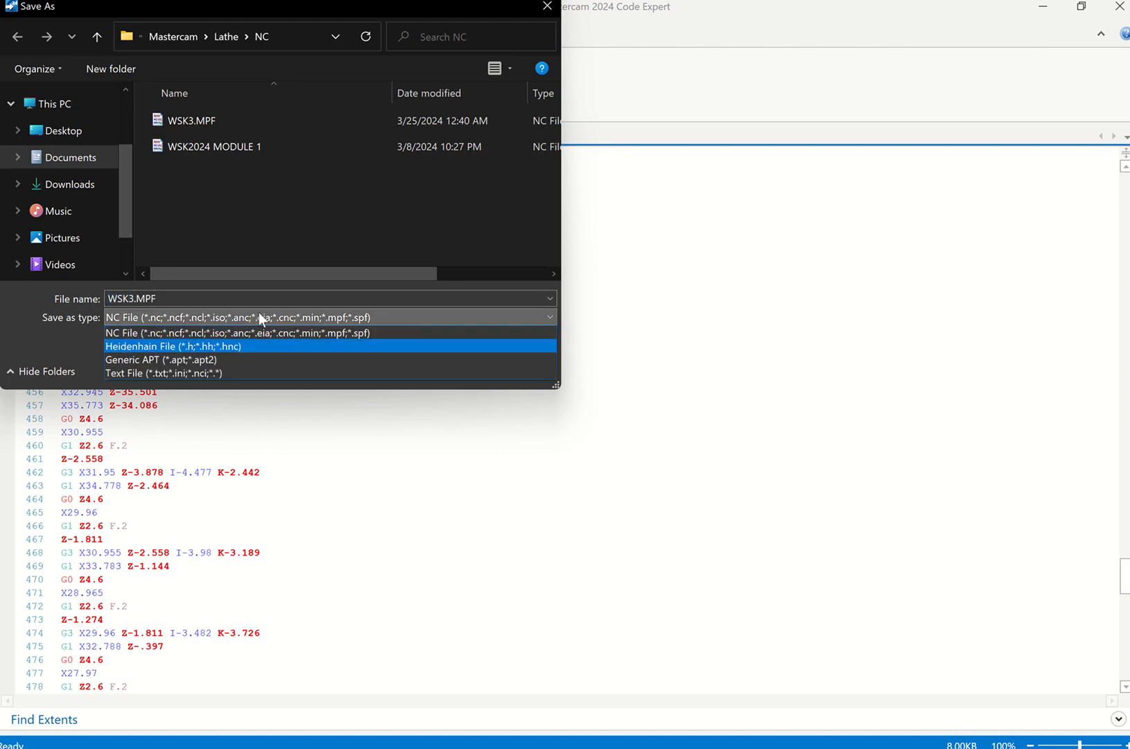
{"action": "left_click", "coordinate": [294, 332]}
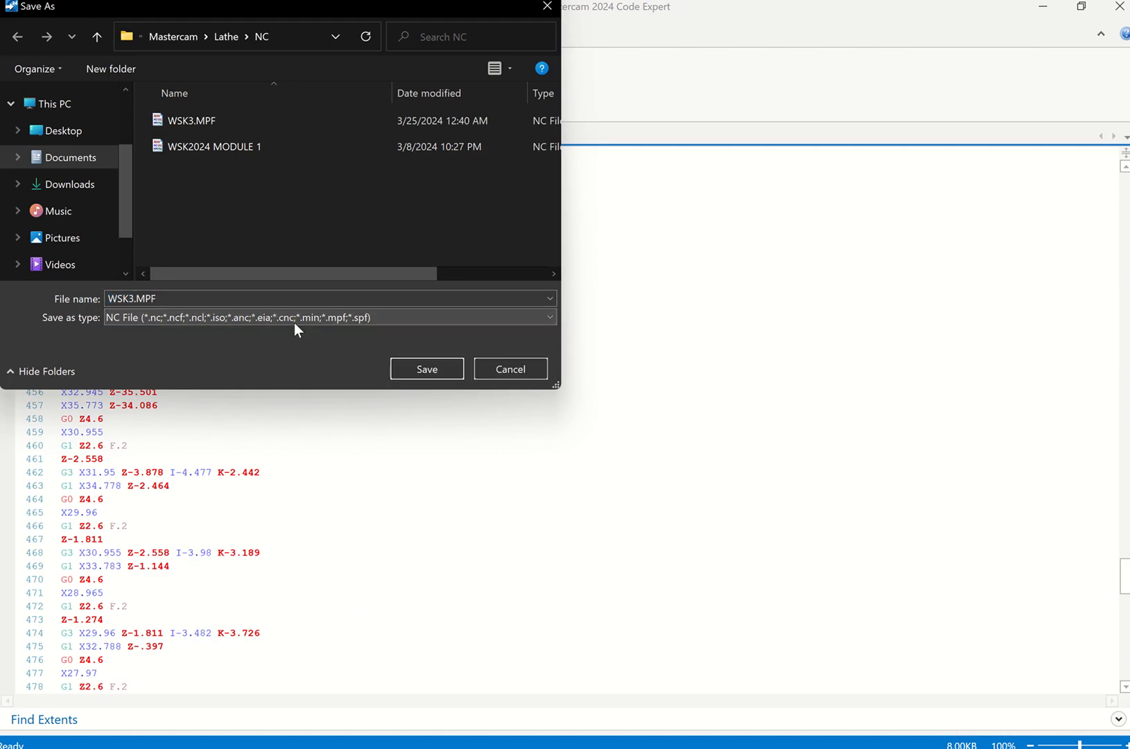
{"action": "left_click", "coordinate": [431, 374]}
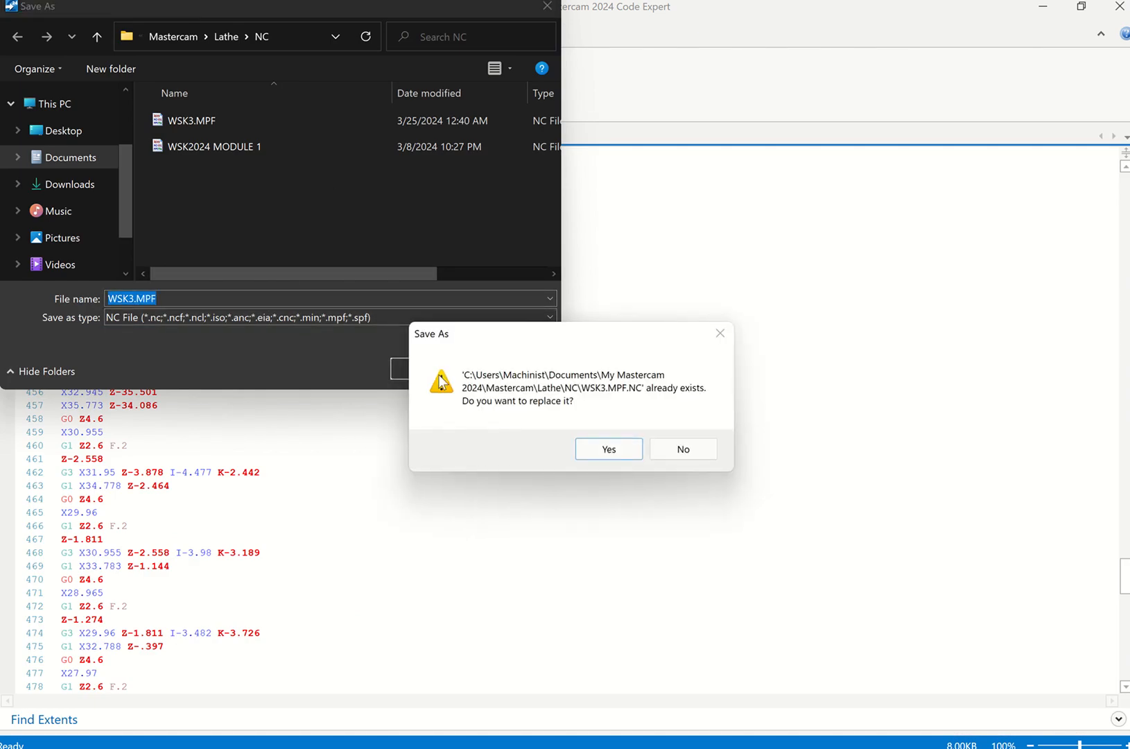
{"action": "left_click", "coordinate": [605, 447]}
Inspect the stream and sync point settings in the NC configuration, try the Siemens Lathe configuration, and cancel.
{"action": "scroll", "coordinate": [246, 342], "scroll_direction": "up", "scroll_amount": 9}
{"action": "scroll", "coordinate": [237, 339], "scroll_direction": "up", "scroll_amount": 15}
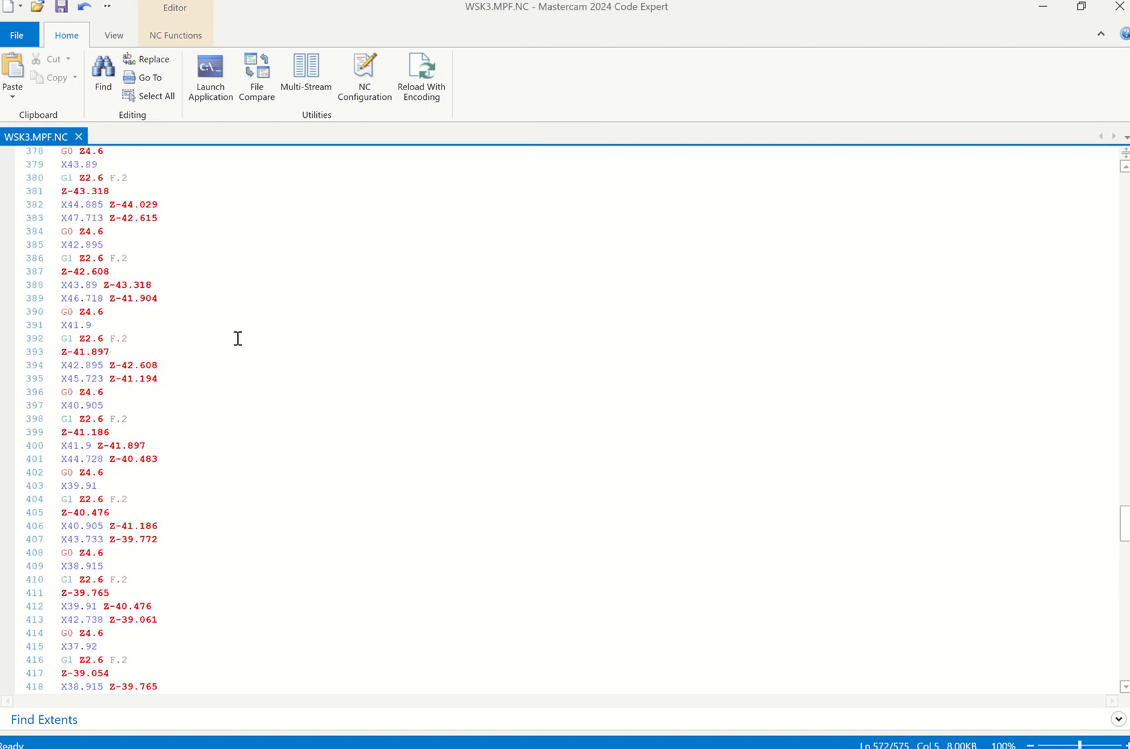
{"action": "scroll", "coordinate": [237, 339], "scroll_direction": "up", "scroll_amount": 7}
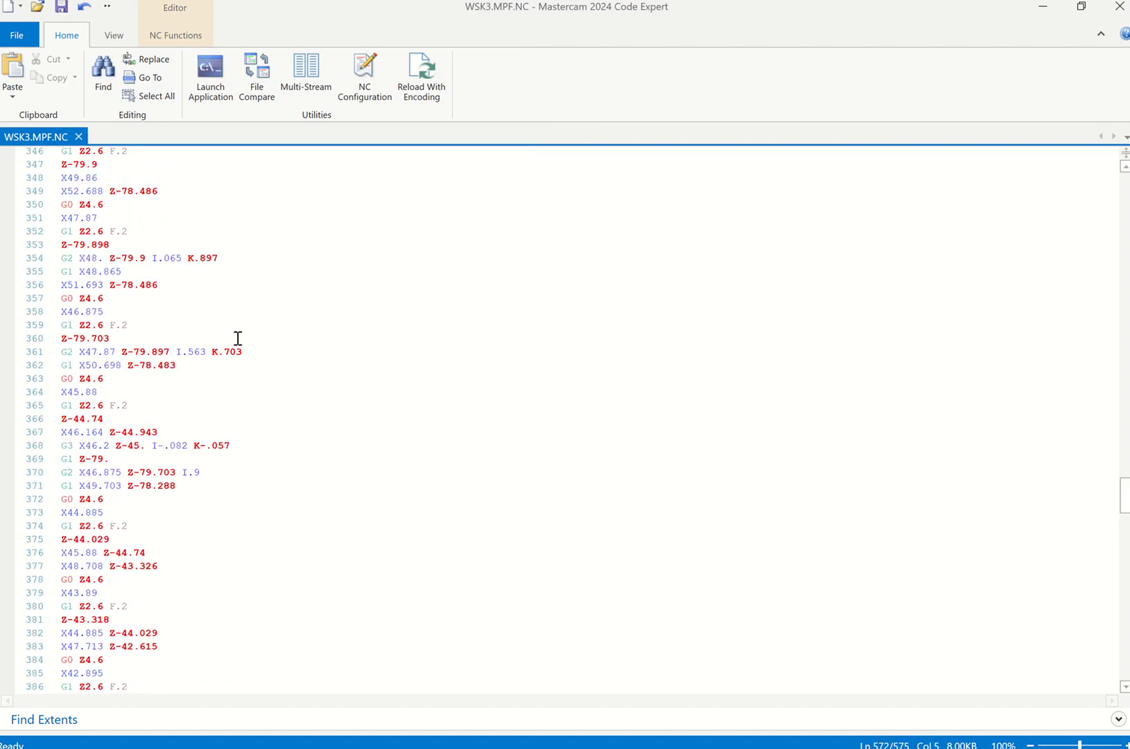
{"action": "scroll", "coordinate": [237, 338], "scroll_direction": "up", "scroll_amount": 17}
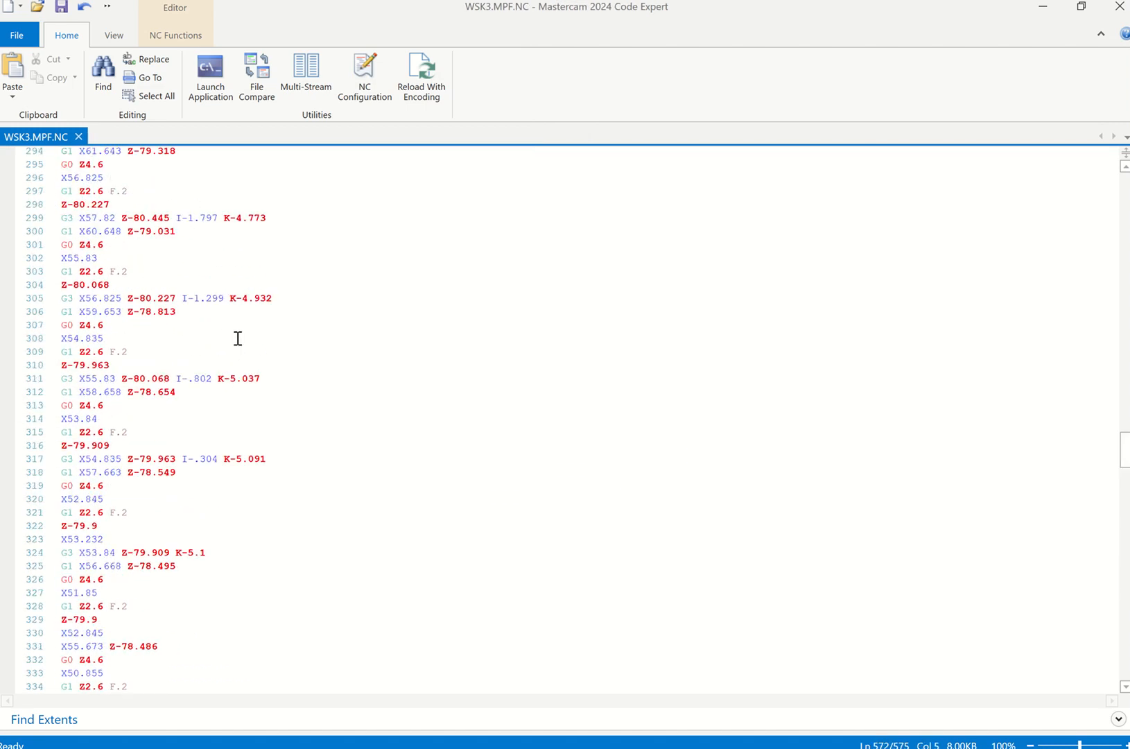
{"action": "left_click", "coordinate": [166, 40]}
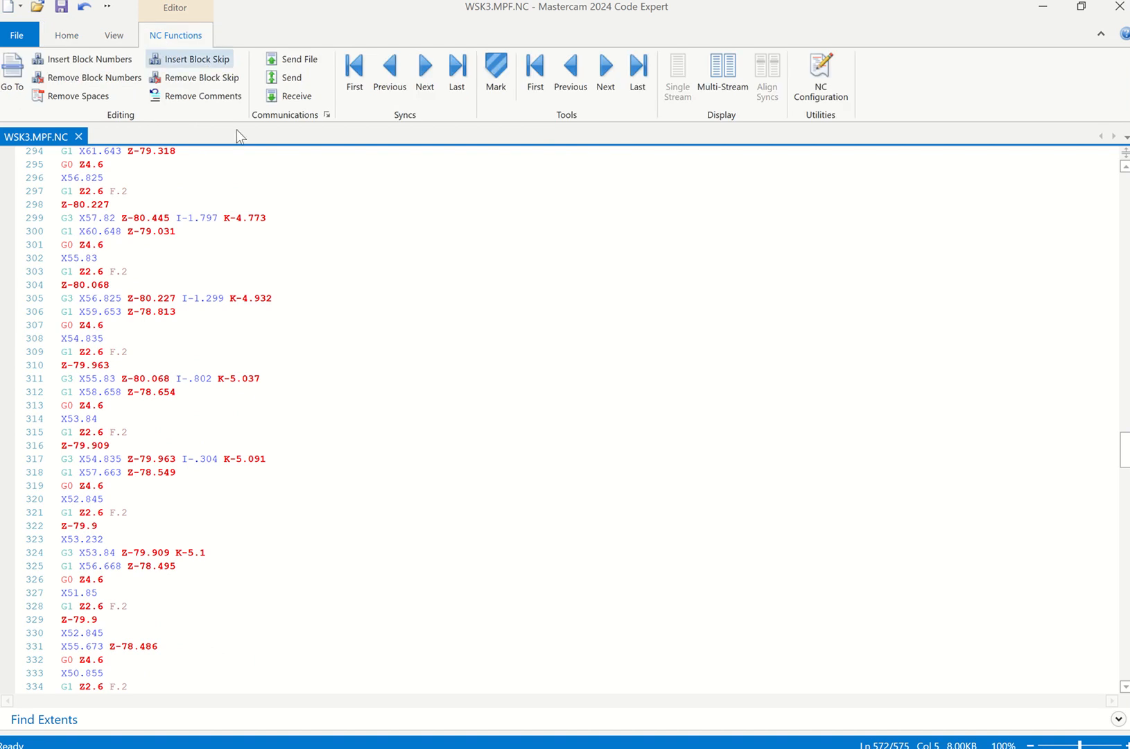
{"action": "left_click", "coordinate": [836, 78]}
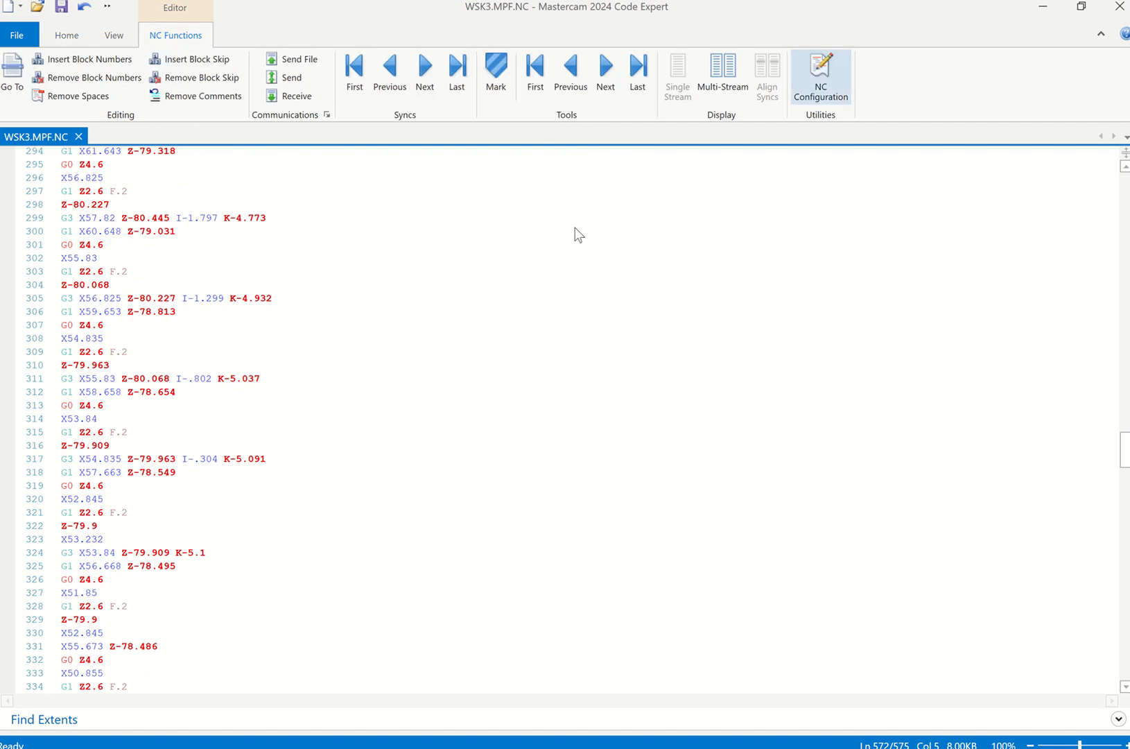
{"action": "key", "text": "ctrl+Tab"}
{"action": "key", "text": "ctrl+Tab"}
{"action": "key", "text": "ctrl+Tab"}
{"action": "key", "text": "ctrl+Tab"}
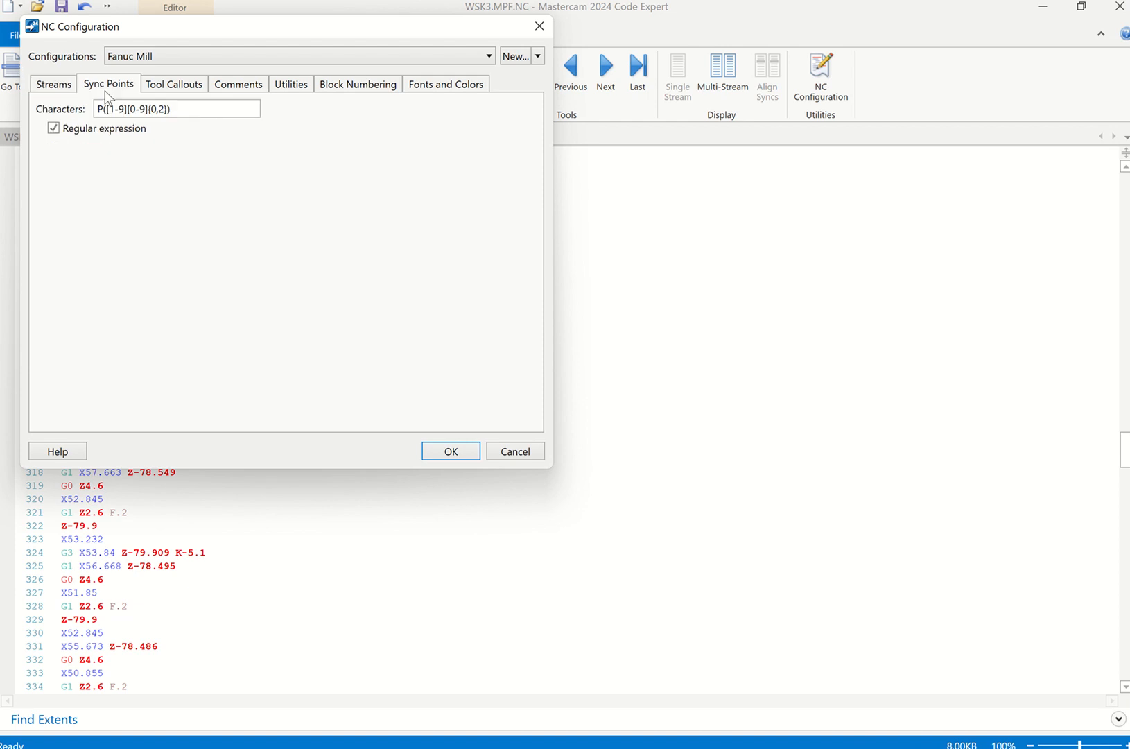
{"action": "left_click", "coordinate": [63, 80]}
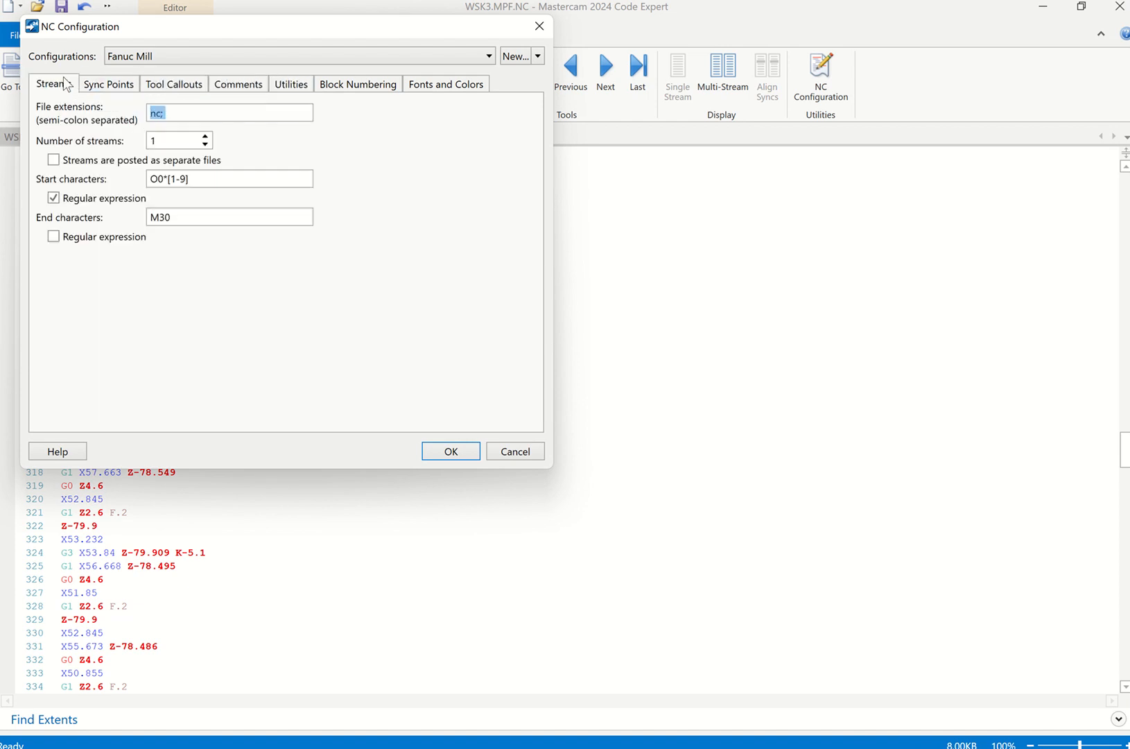
{"action": "left_click", "coordinate": [109, 83]}
{"action": "left_click", "coordinate": [380, 61]}
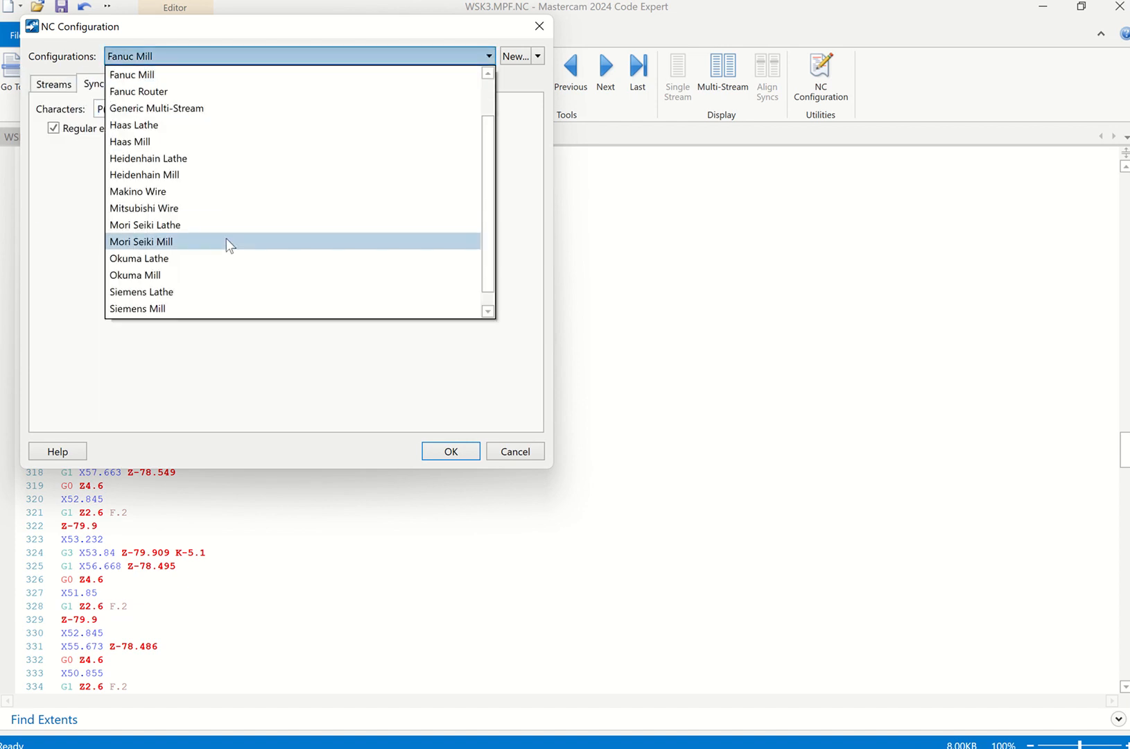
{"action": "scroll", "coordinate": [223, 243], "scroll_direction": "down", "scroll_amount": 1}
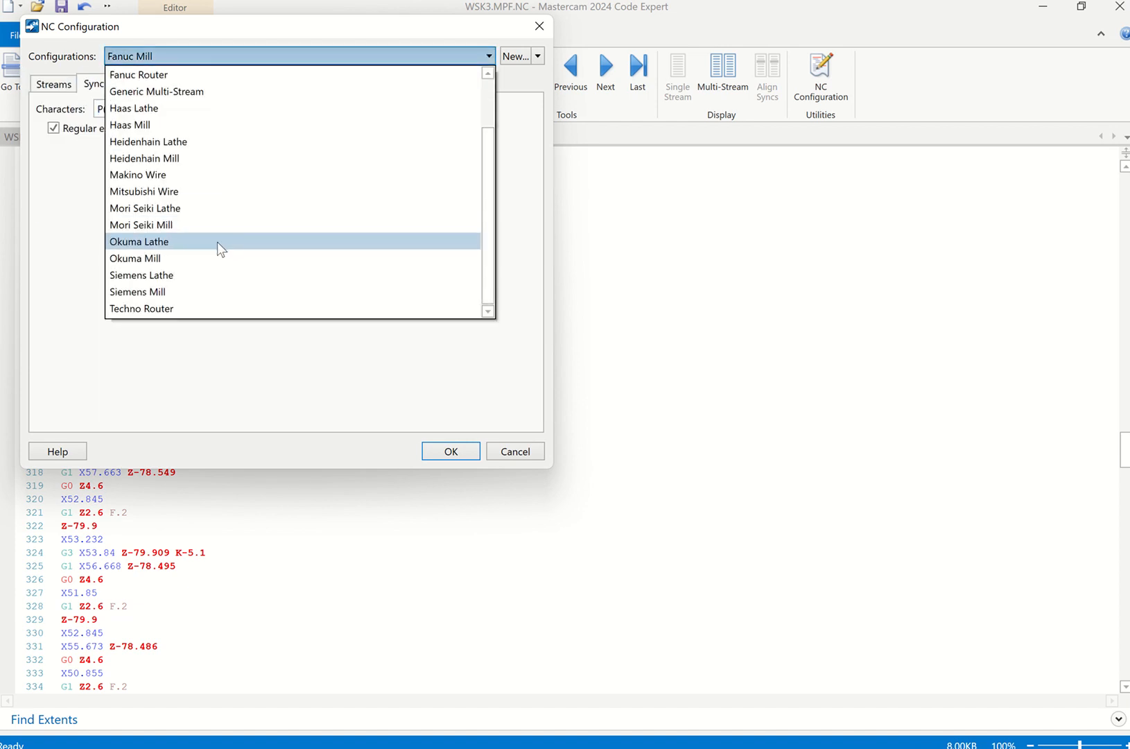
{"action": "left_click", "coordinate": [180, 274]}
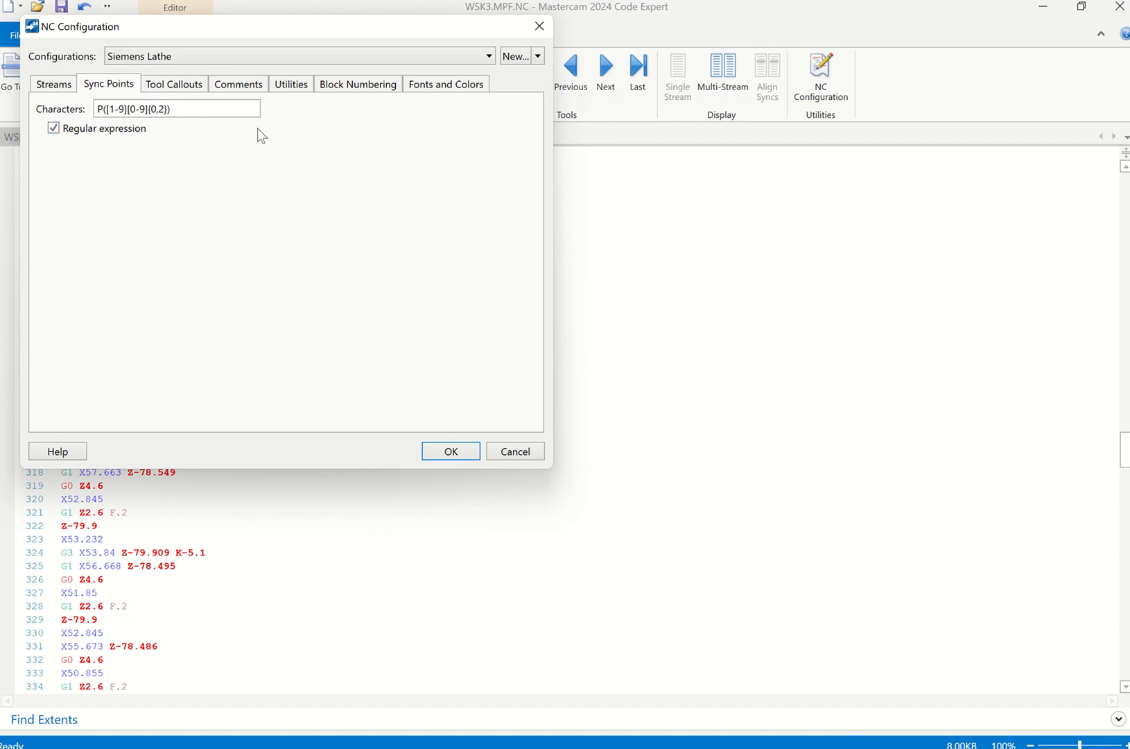
{"action": "left_click", "coordinate": [517, 452]}
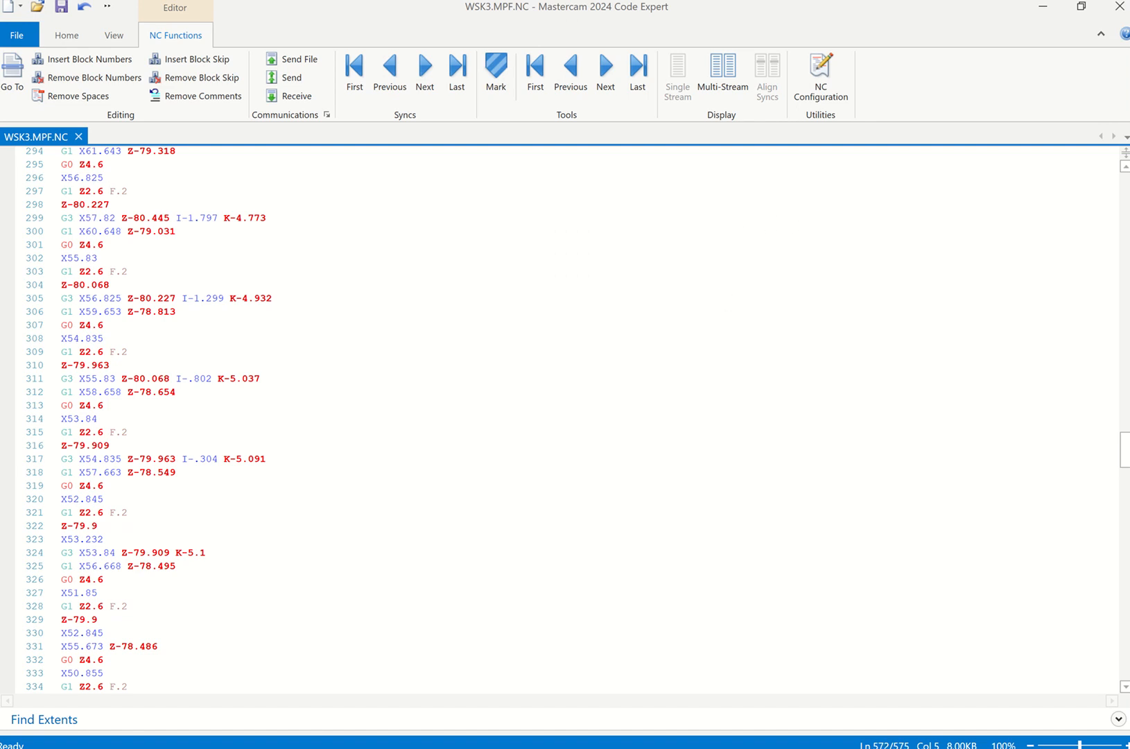
{"action": "left_click", "coordinate": [921, 602]}
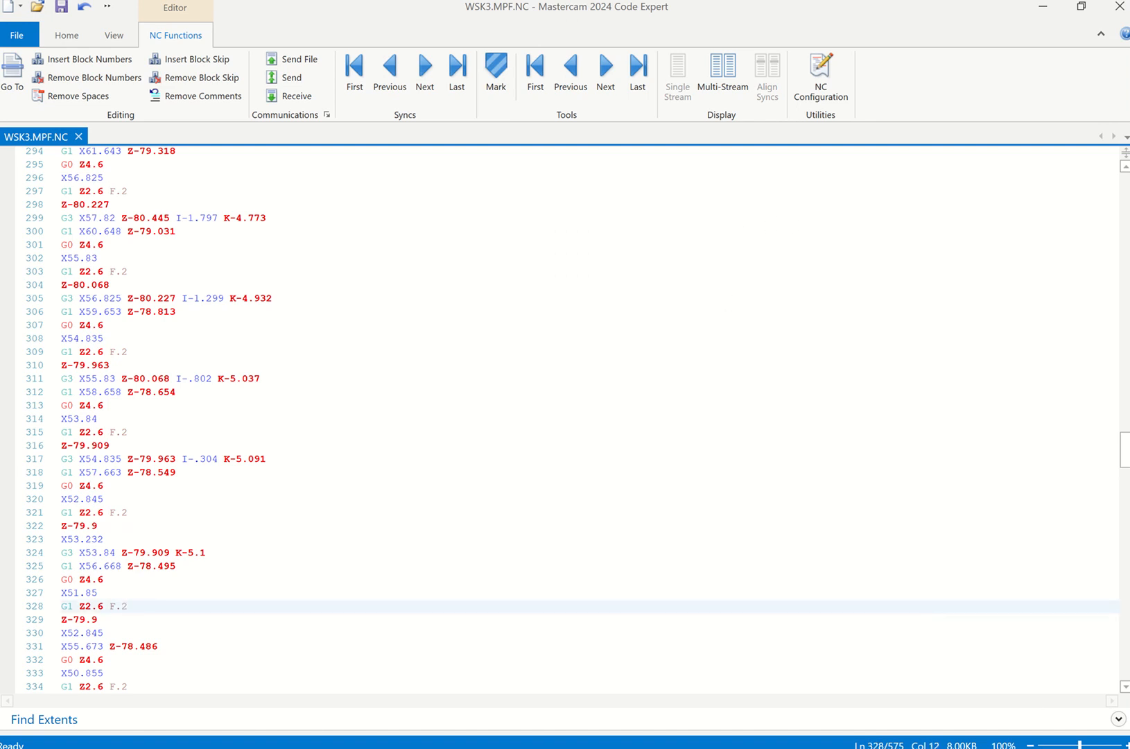
{"action": "key", "text": "super"}
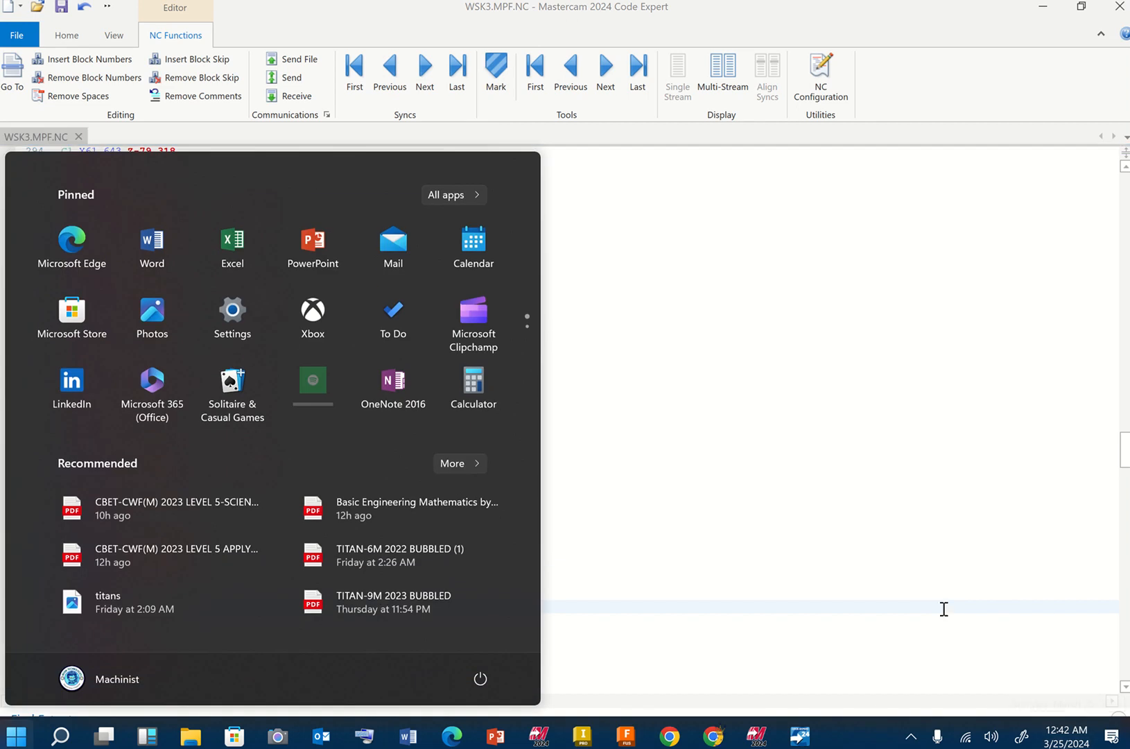
{"action": "key", "text": "super"}
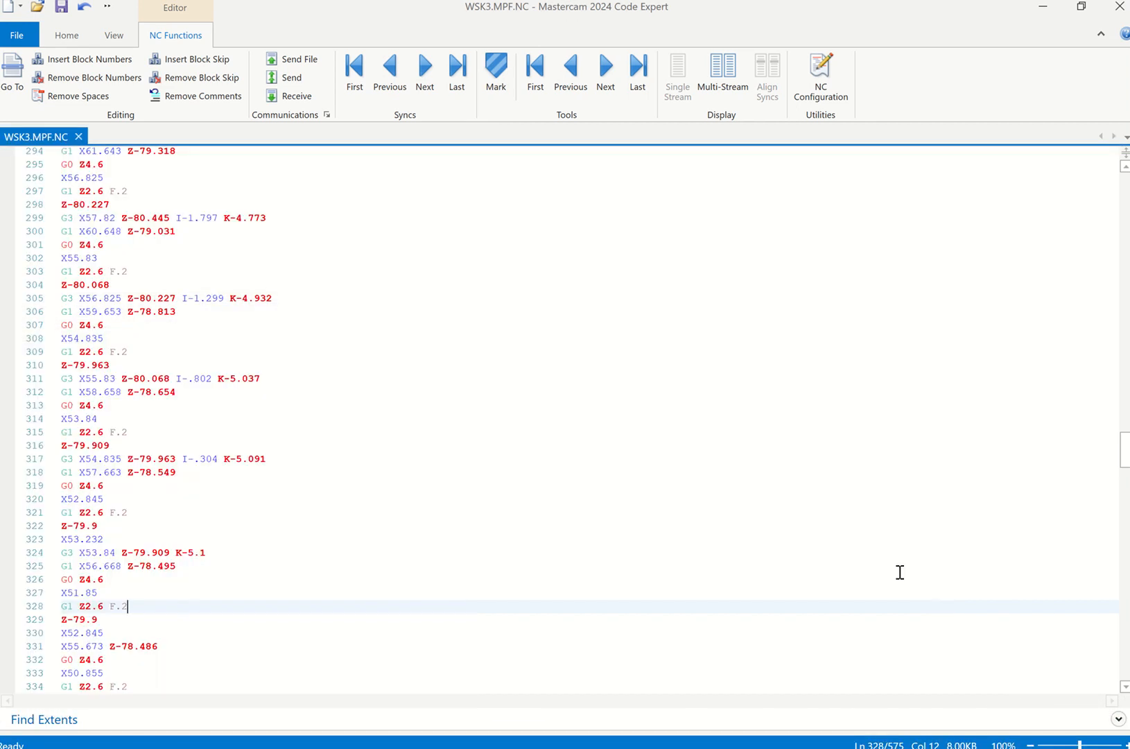